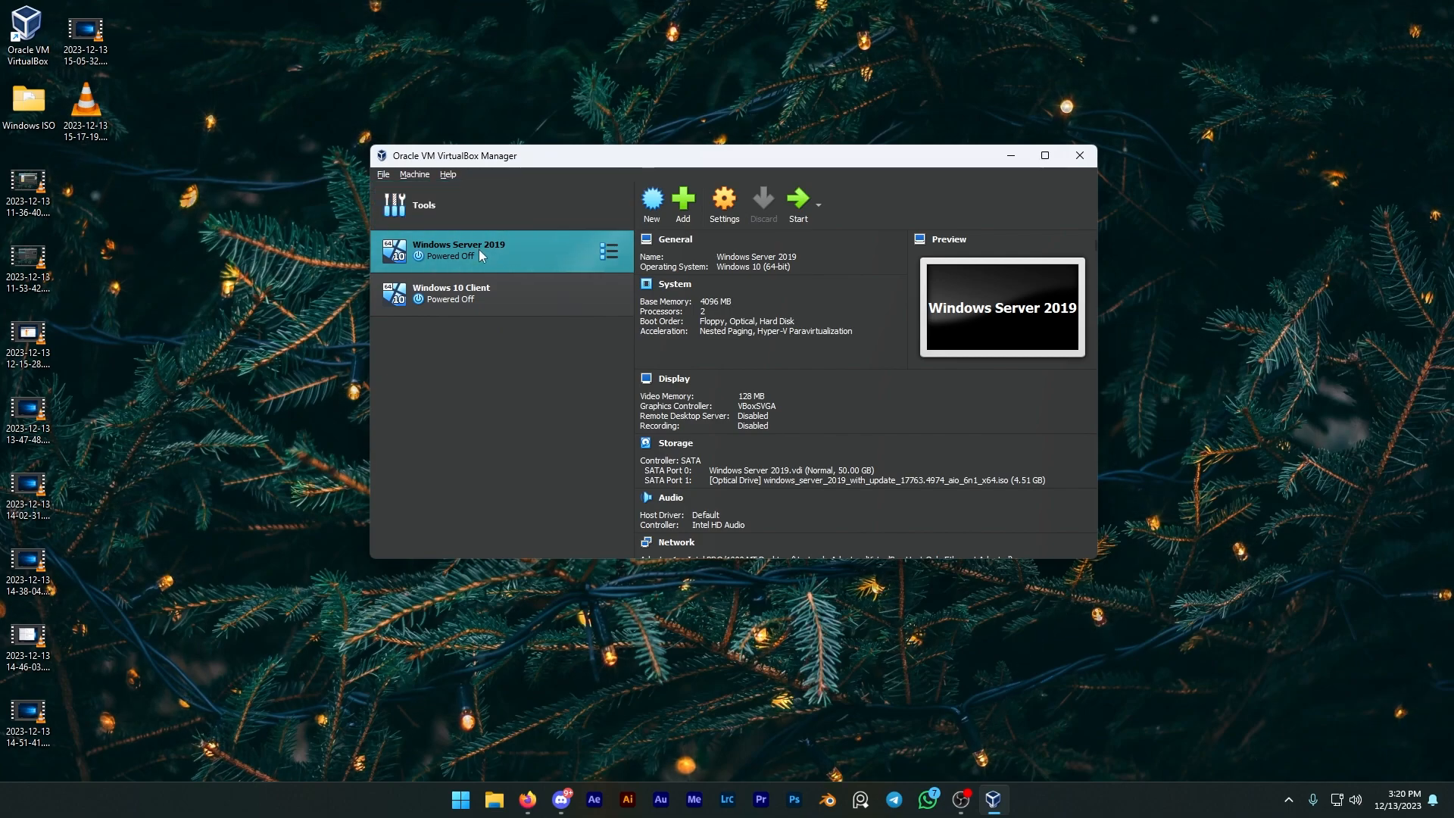
# Step: Attach the Windows 10 Pro ISO as an additional optical disk on the SATA controller of the Windows Server 2019 machine and save the settings
pyautogui.moveTo(623, 161); pyautogui.dragTo(580, 3)
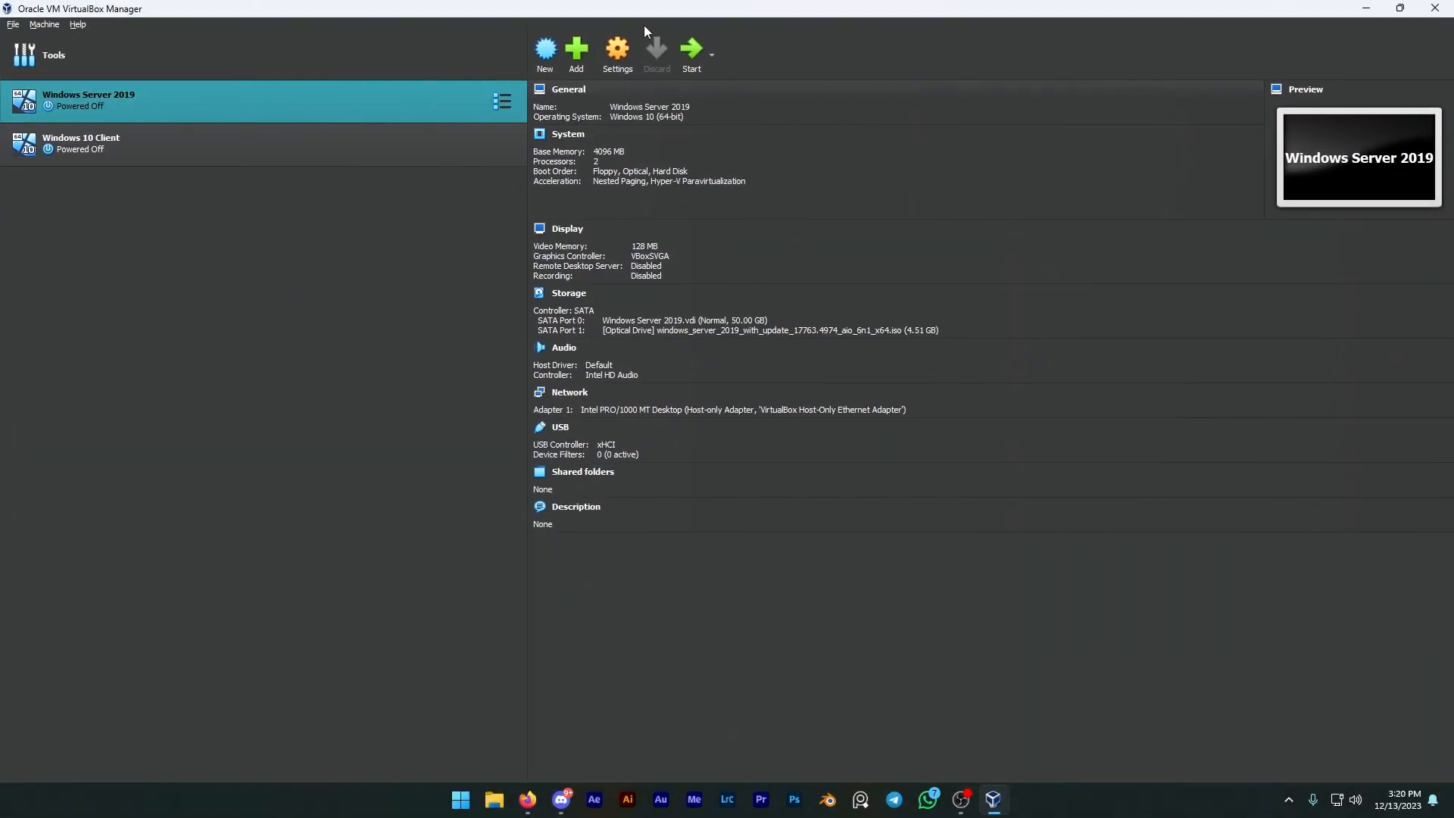
pyautogui.click(628, 47)
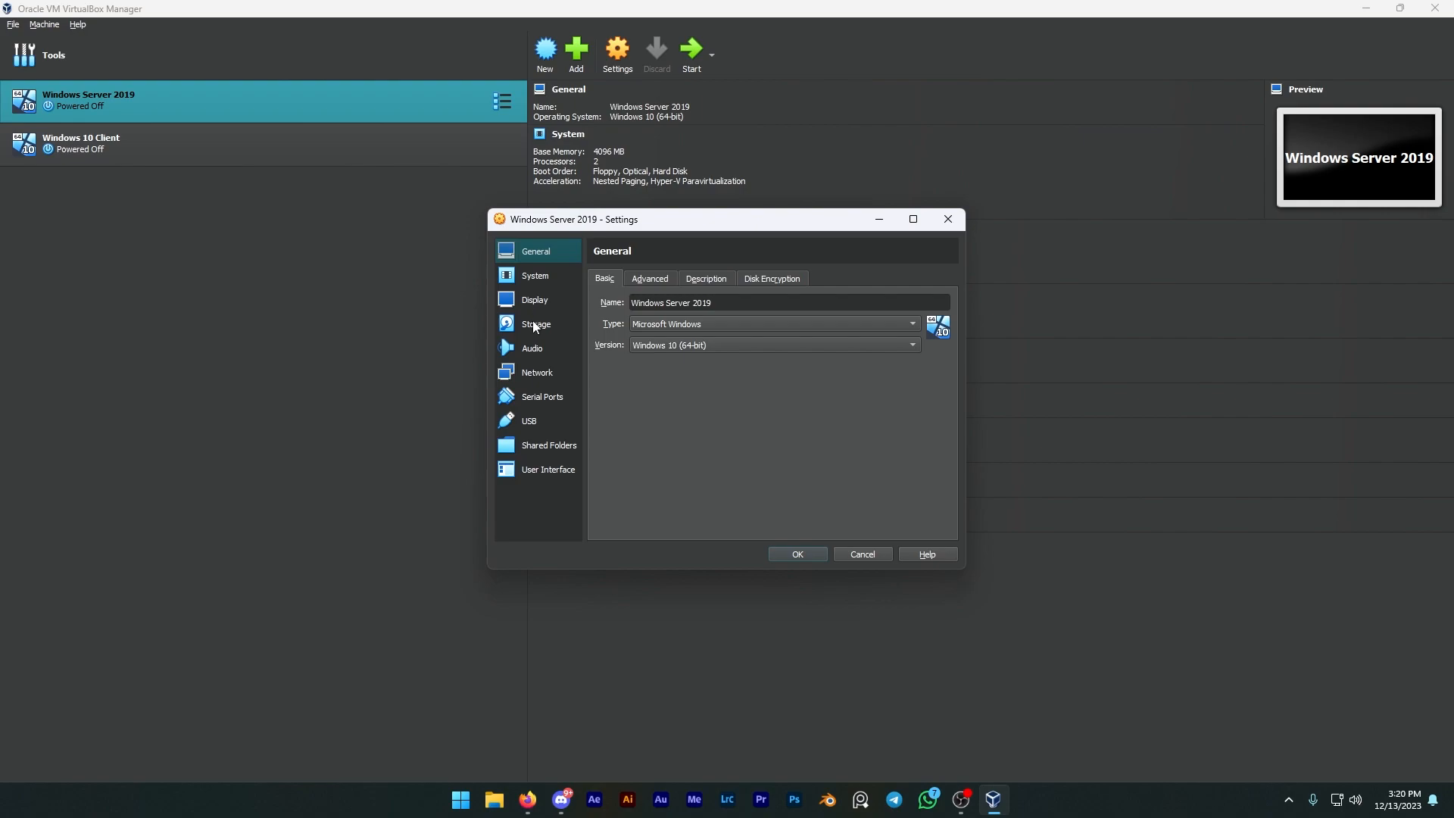
pyautogui.click(532, 321)
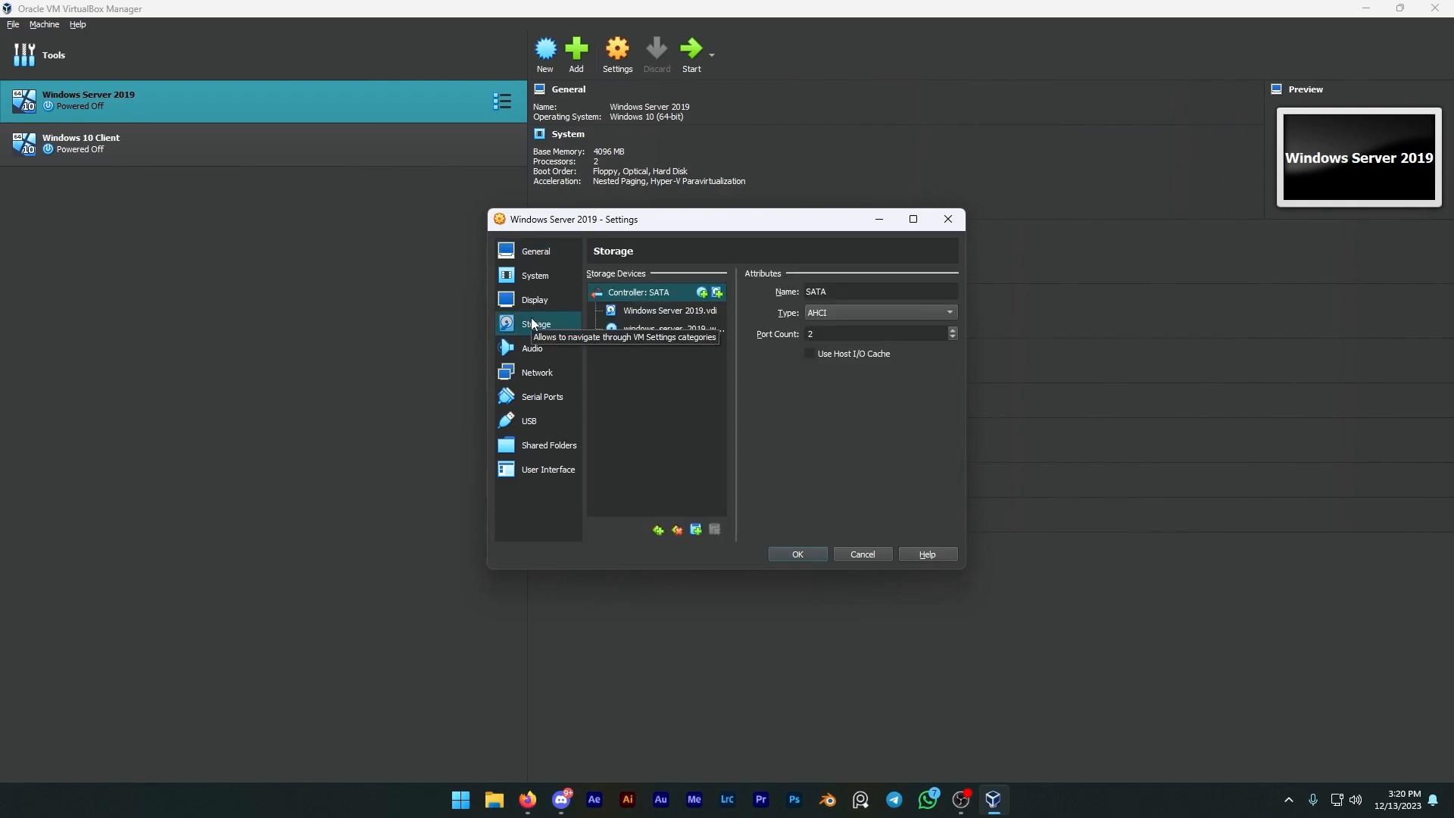
pyautogui.rightClick(639, 293)
pyautogui.click(671, 302)
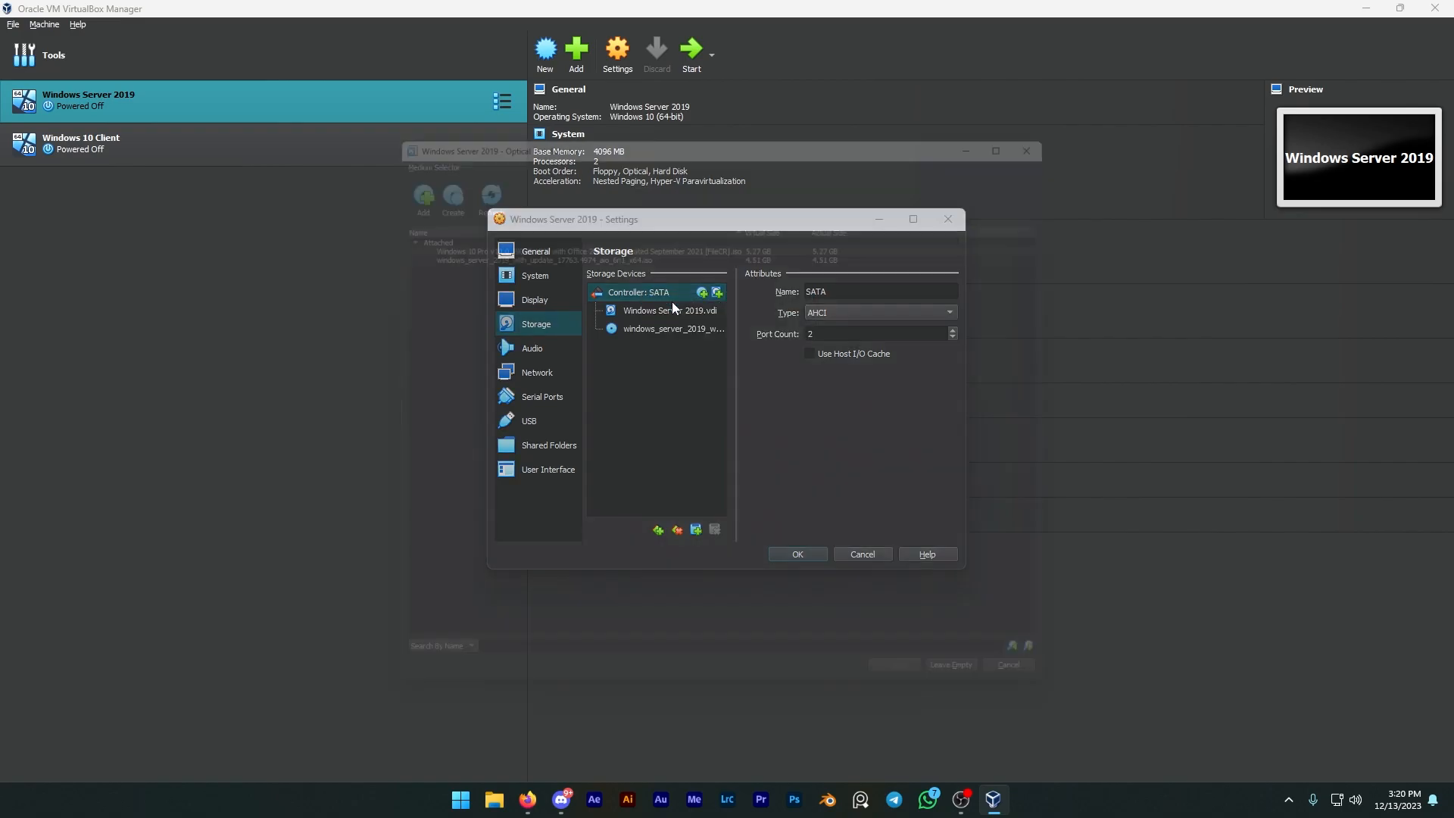
pyautogui.click(488, 234)
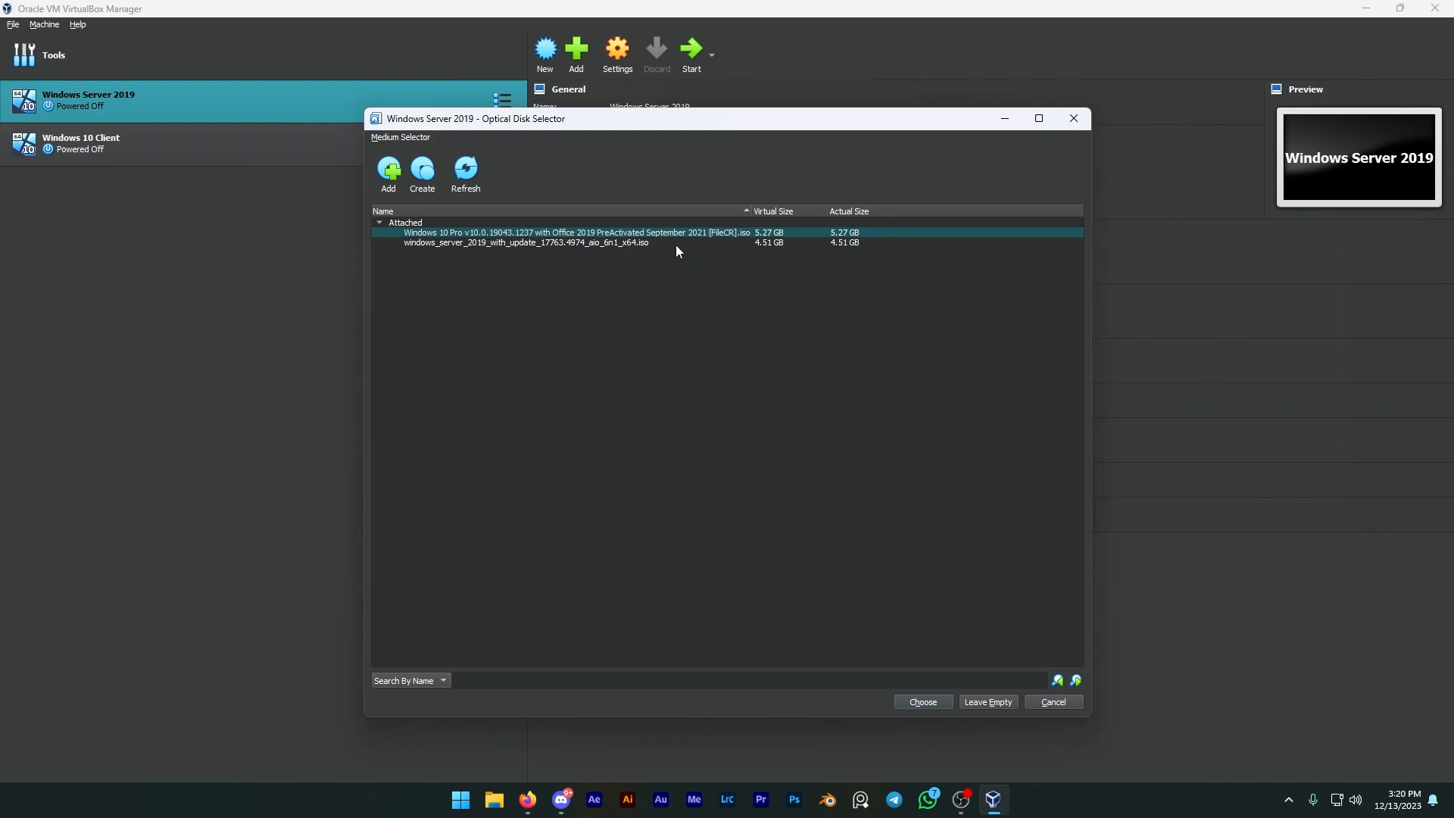
pyautogui.click(924, 702)
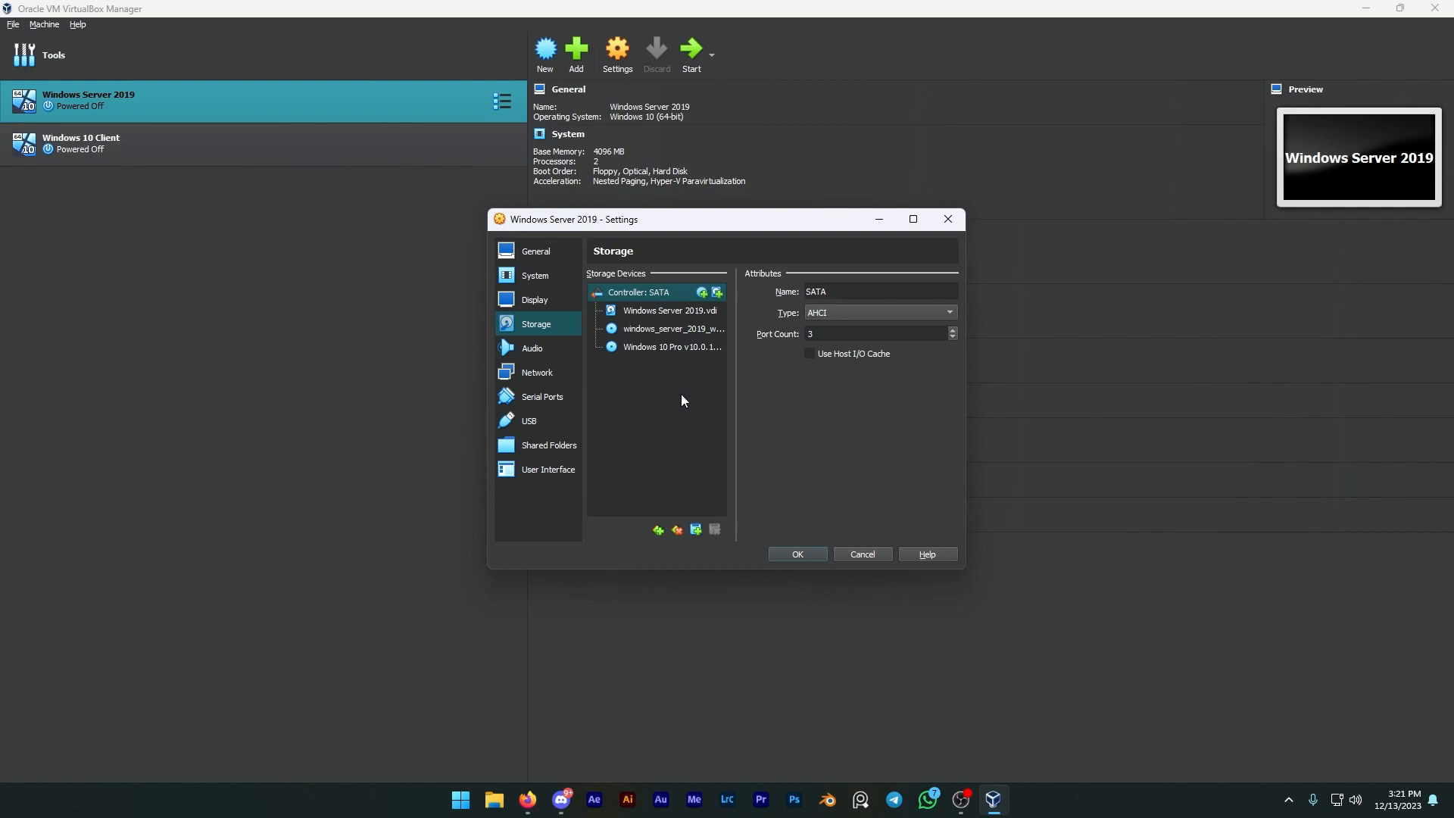
pyautogui.click(816, 555)
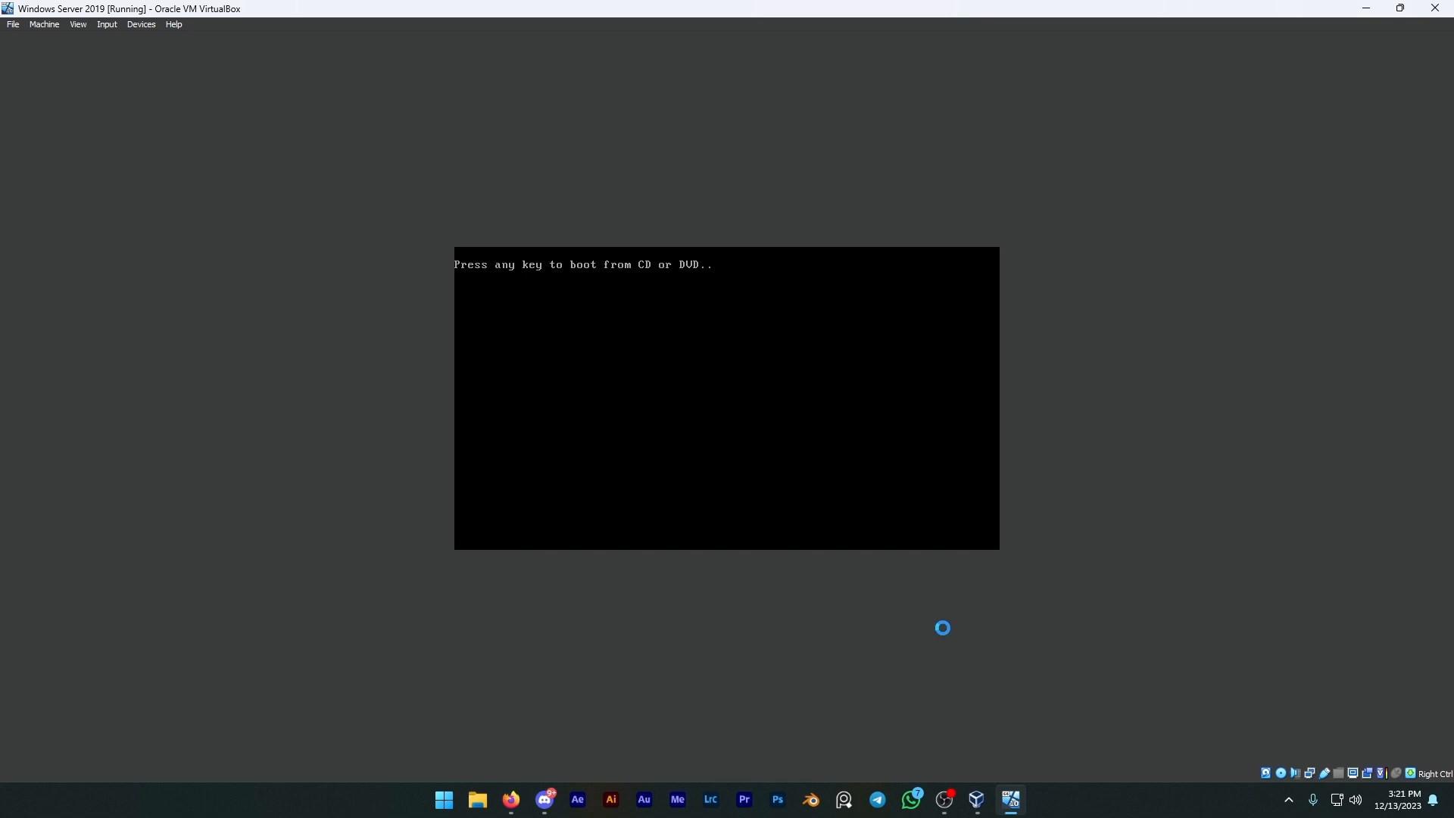
# Step: Boot the Windows Server 2019 machine, sign in to the domain Administrator account with its password, and dismiss the Windows Admin Center notice
pyautogui.press('Return')
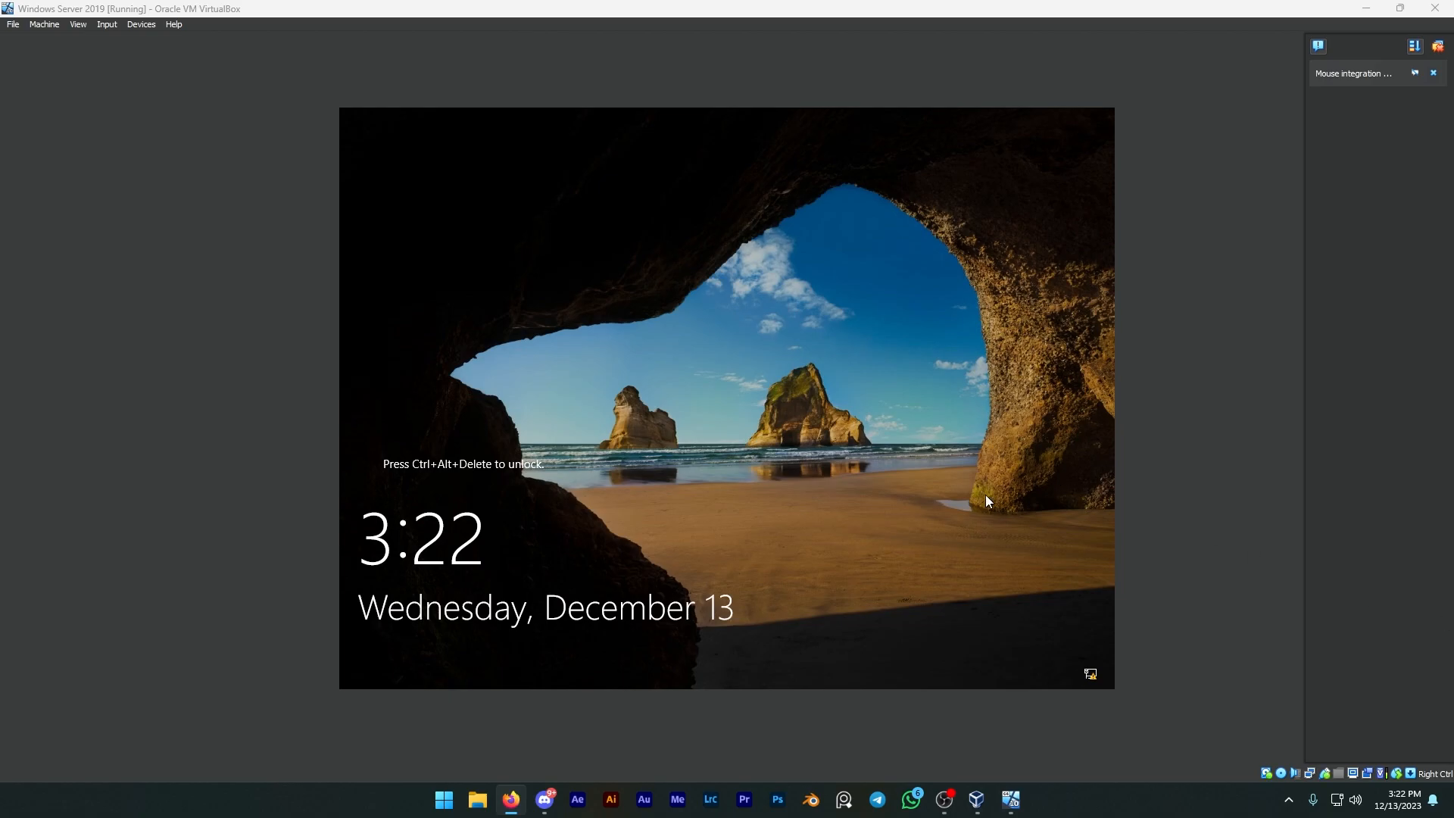
pyautogui.hotkey('ctrl', 'alt', 'Delete')
pyautogui.write('********')
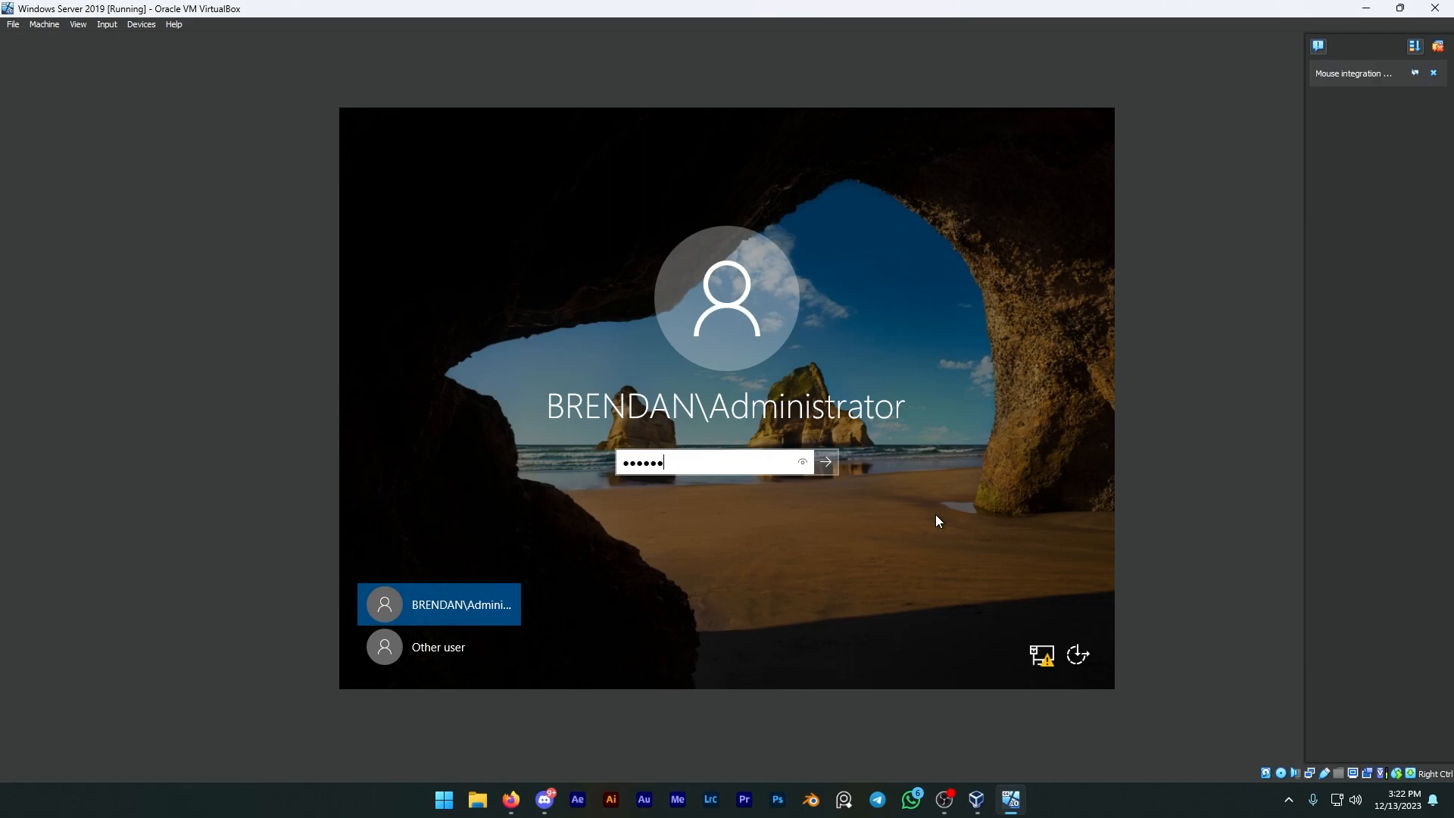
pyautogui.press('Return')
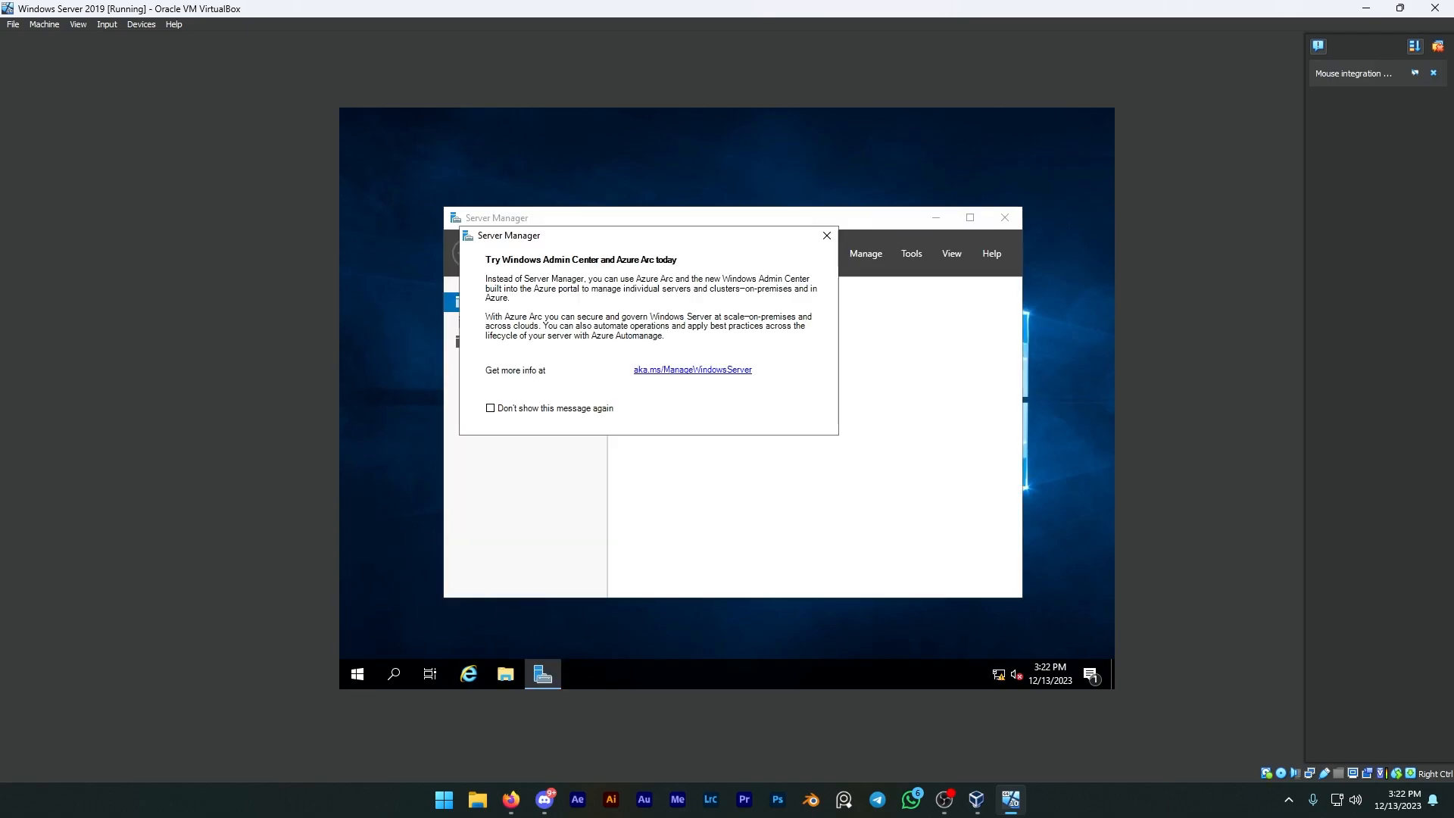
pyautogui.click(815, 231)
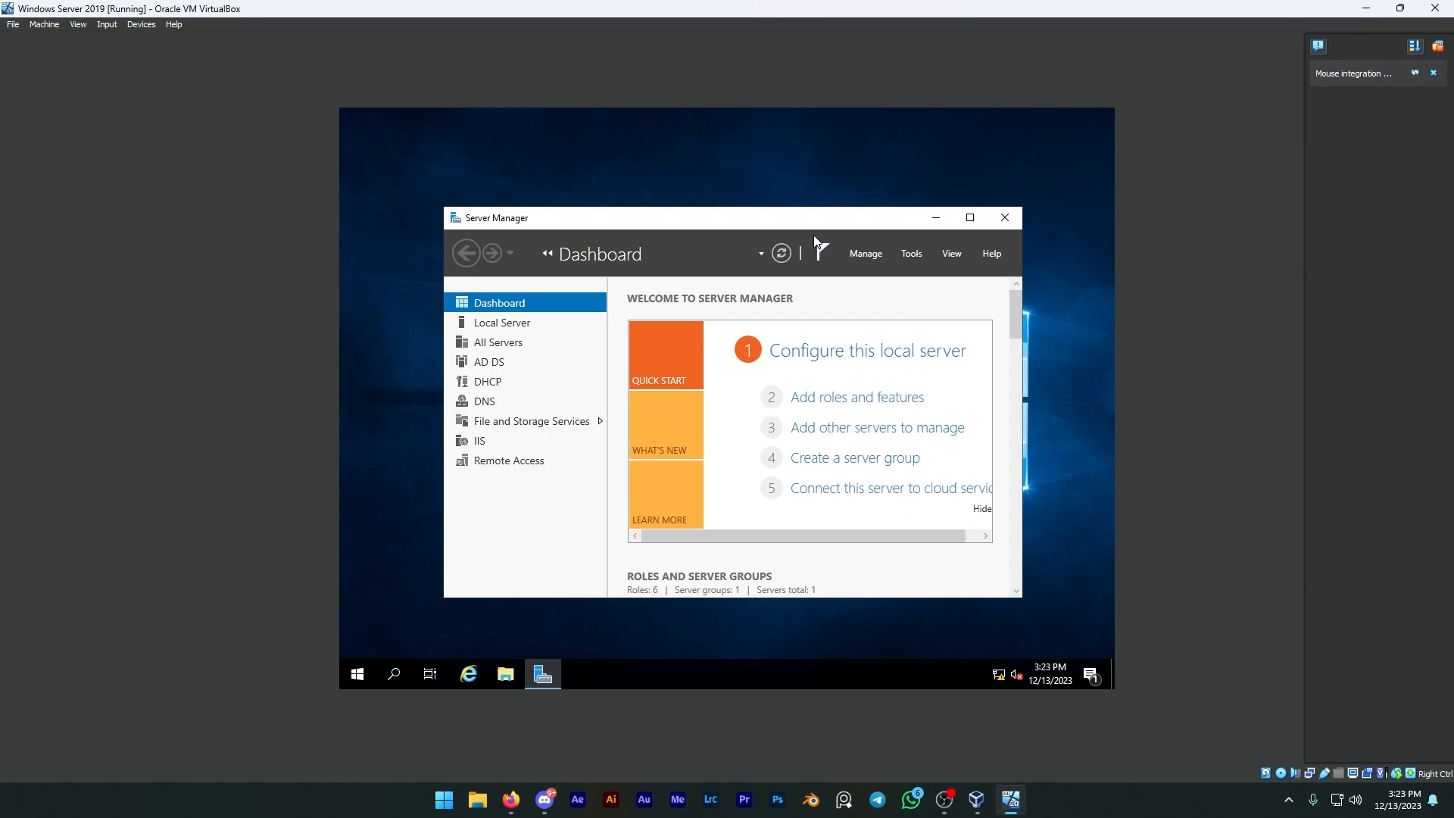
# Step: Check the DNS server by launching nslookup on it from DNS Manager, and close both windows
pyautogui.click(911, 255)
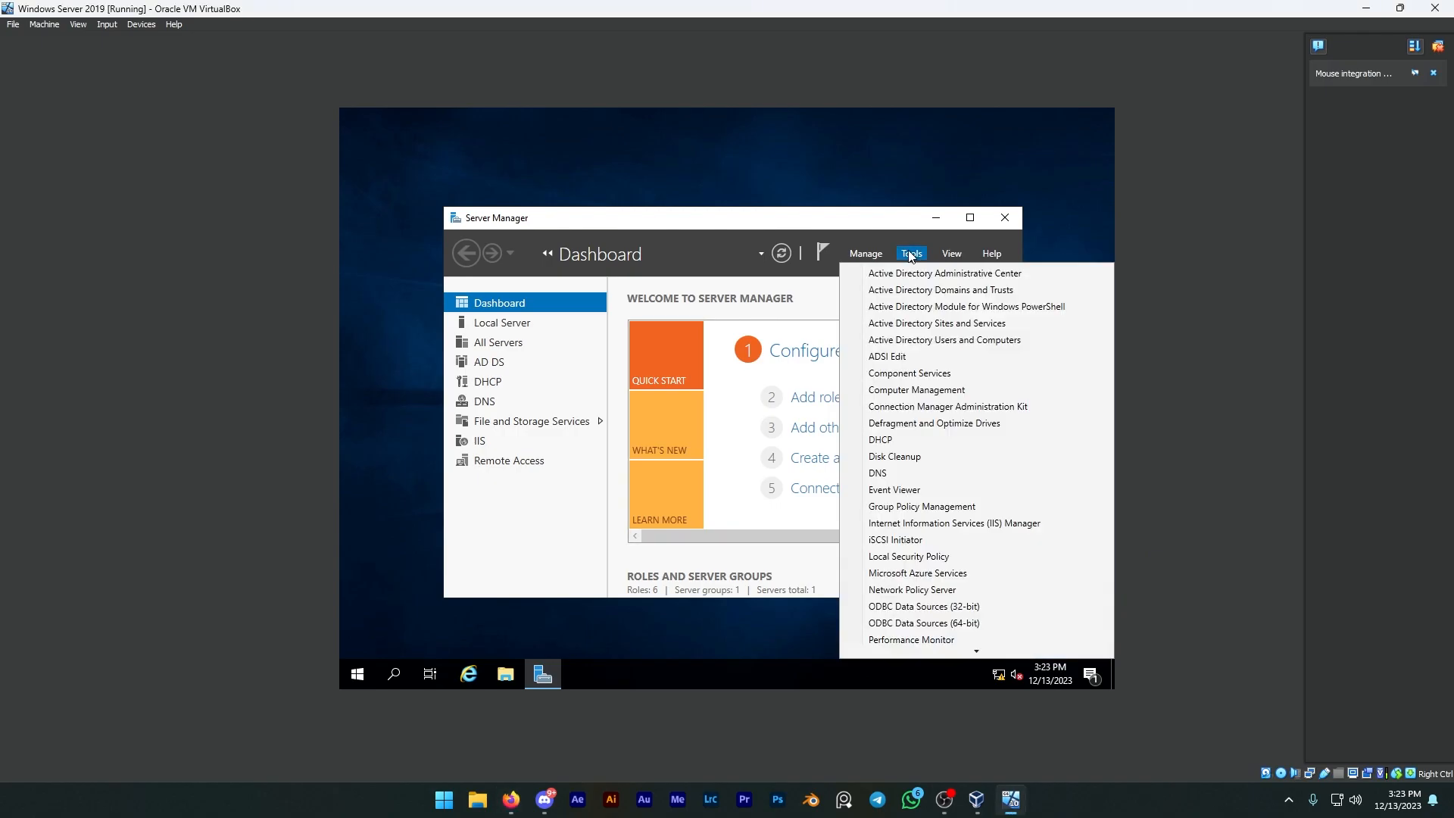
pyautogui.click(883, 474)
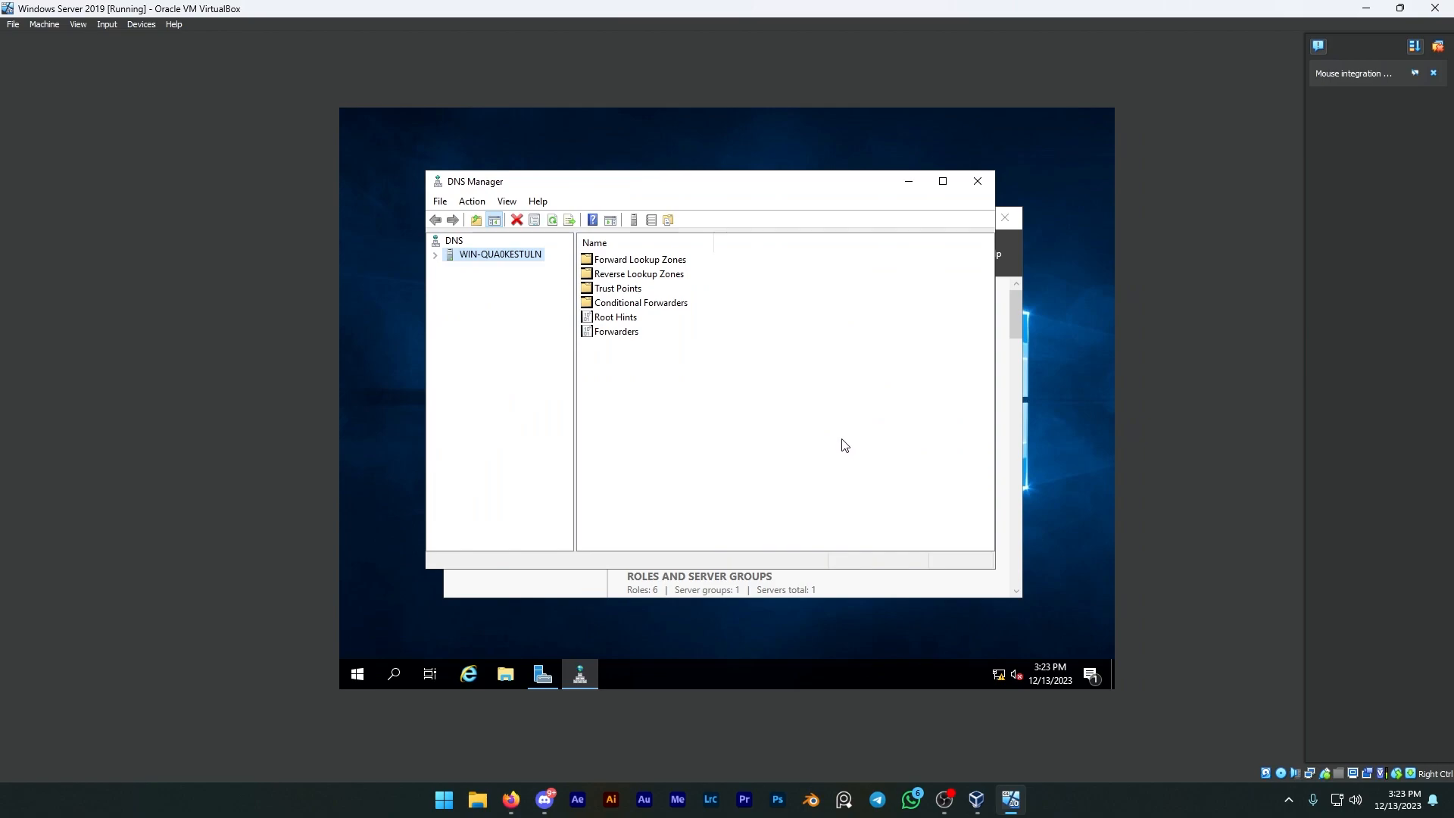
pyautogui.click(435, 256)
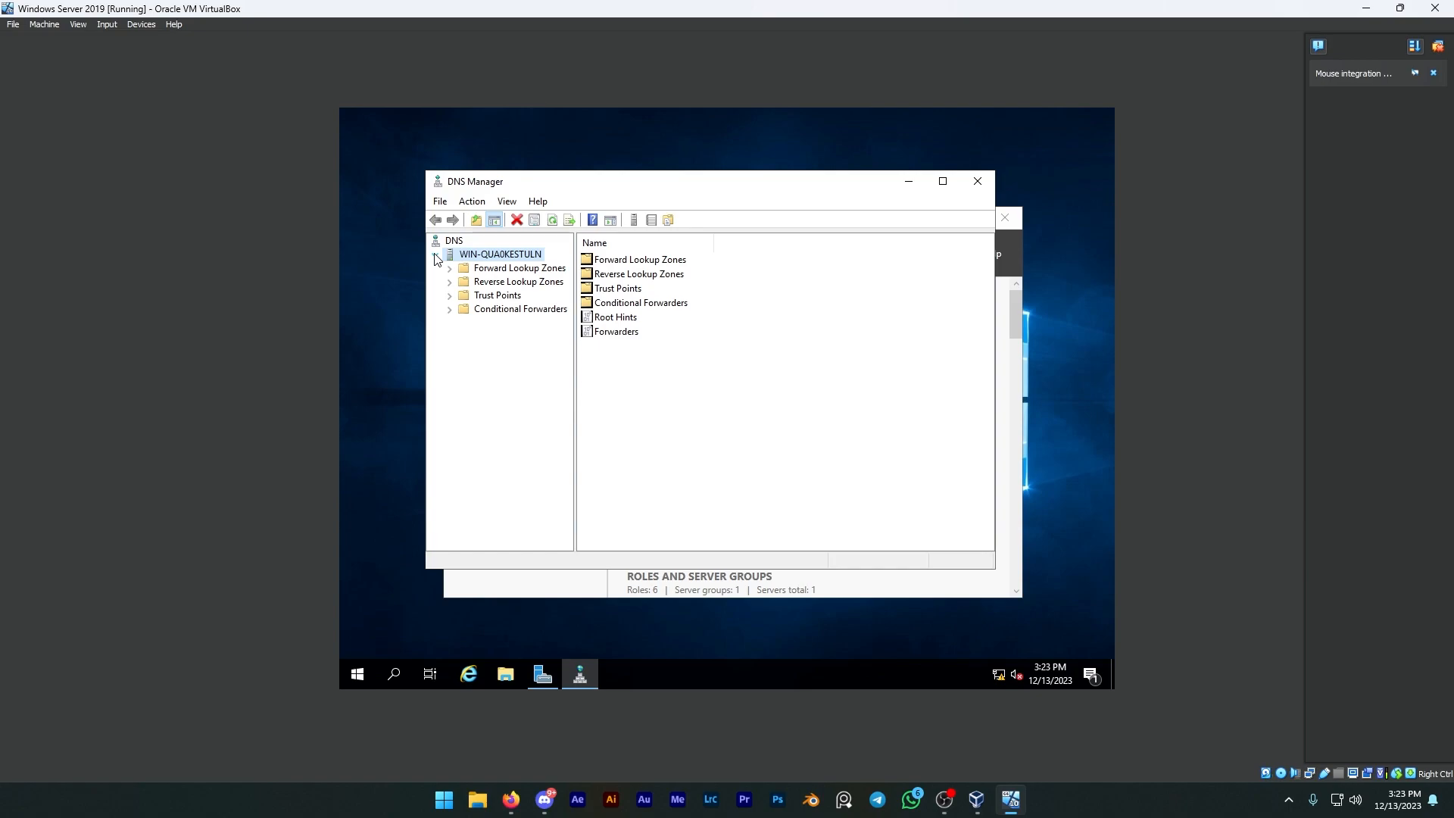
pyautogui.rightClick(462, 255)
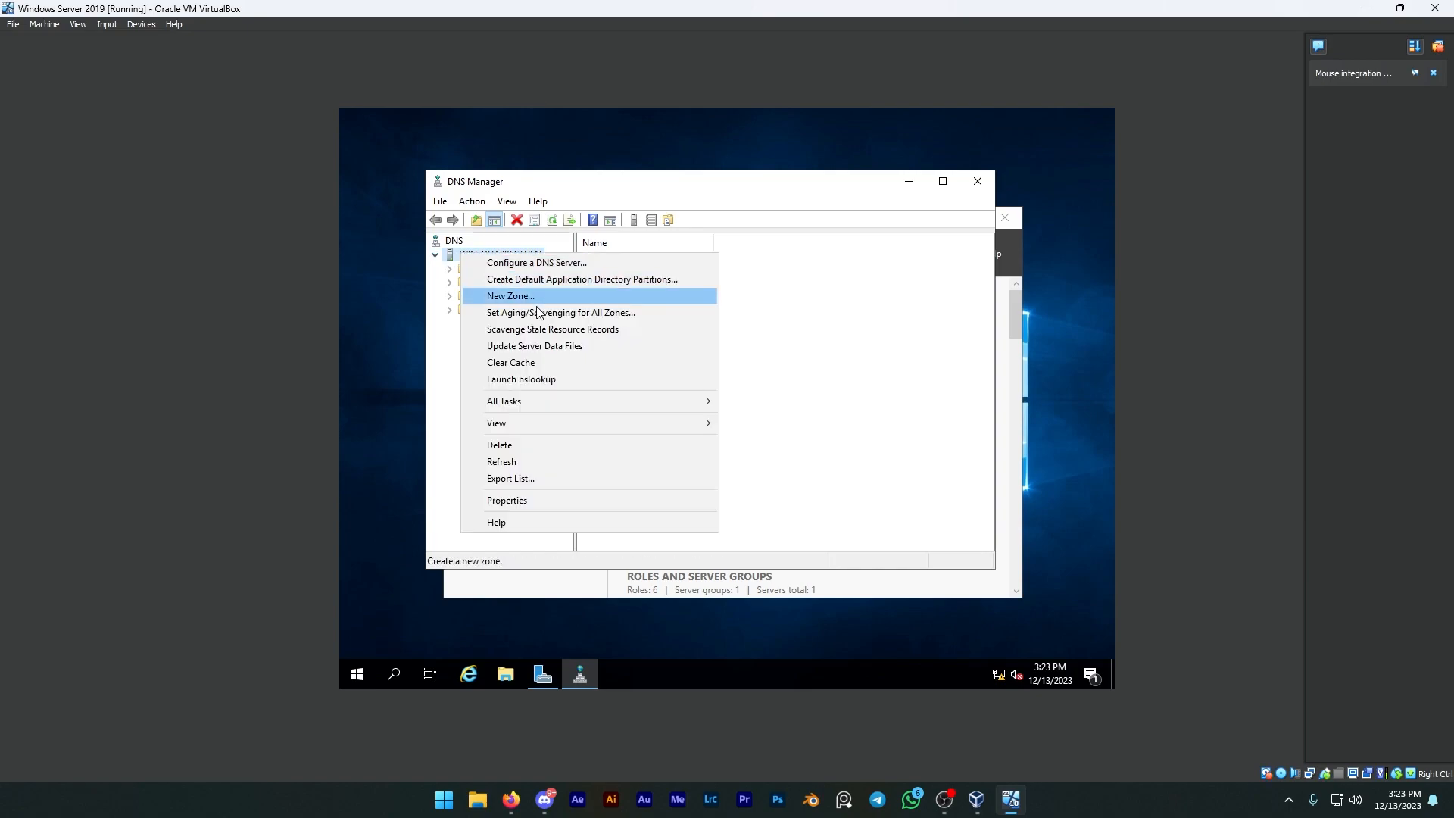
pyautogui.click(532, 378)
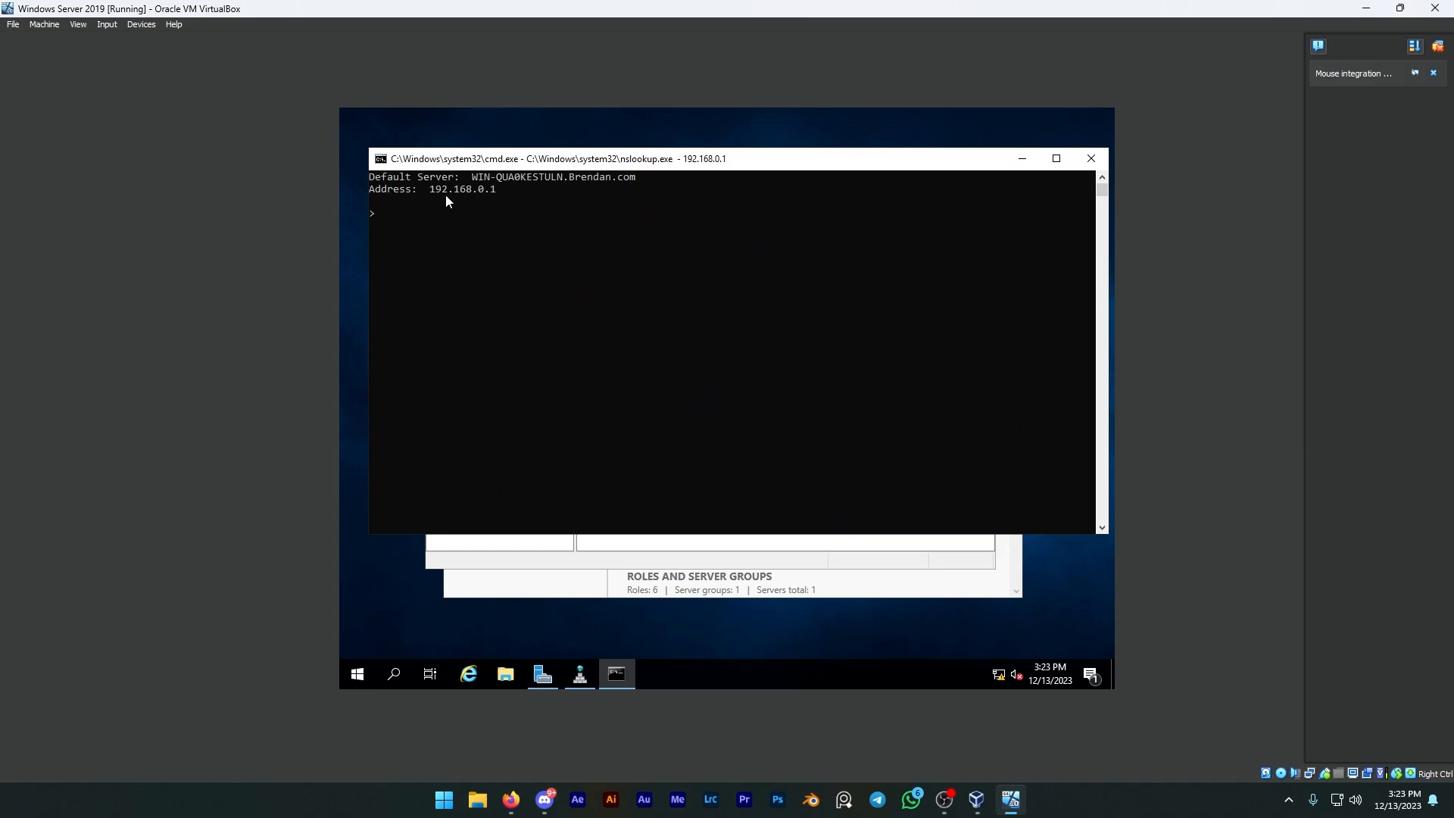
pyautogui.click(1092, 158)
pyautogui.click(977, 181)
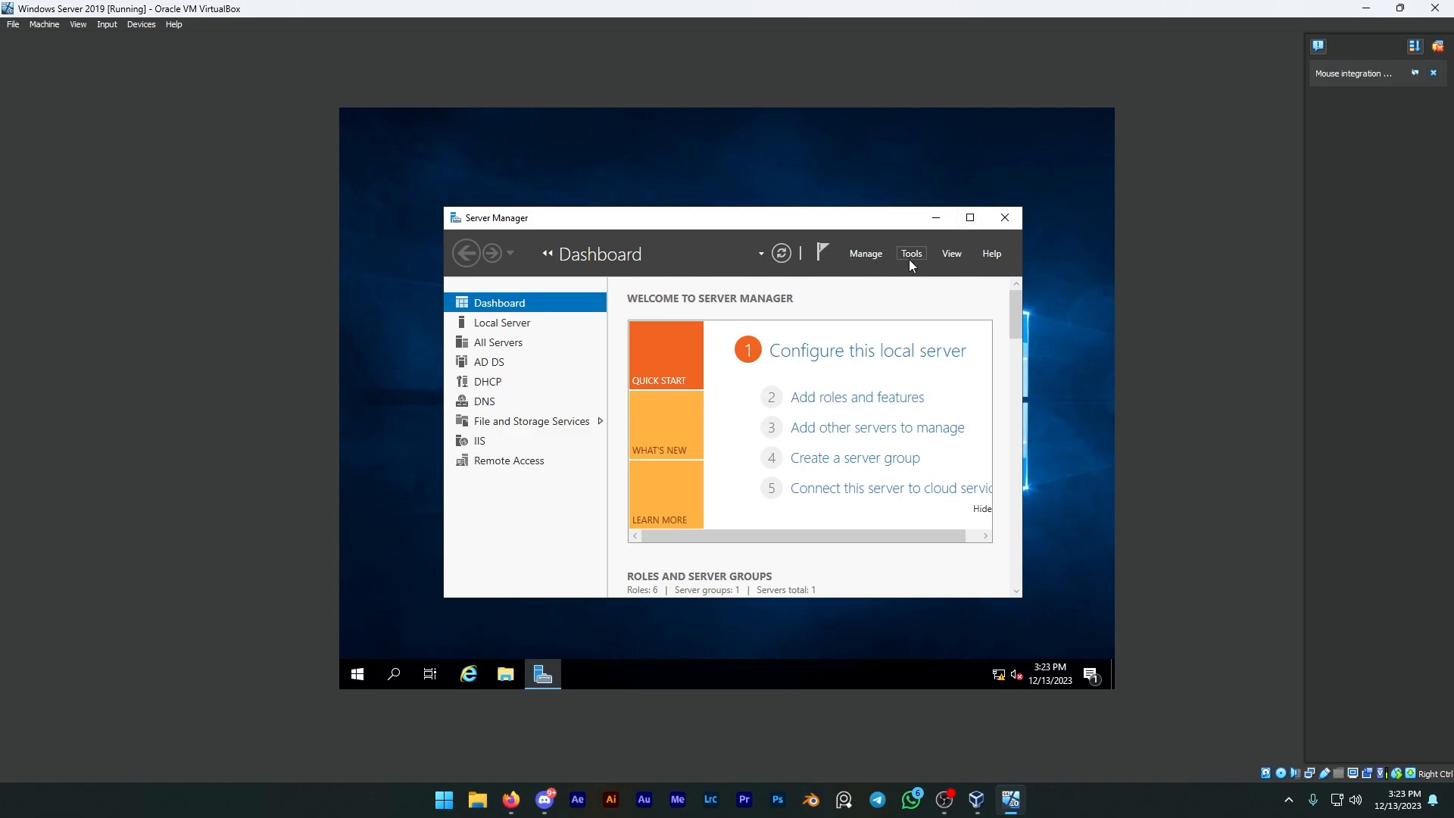
# Step: Examine the address pool of the DHCP server's IPv4 scope and close the DHCP console
pyautogui.click(910, 255)
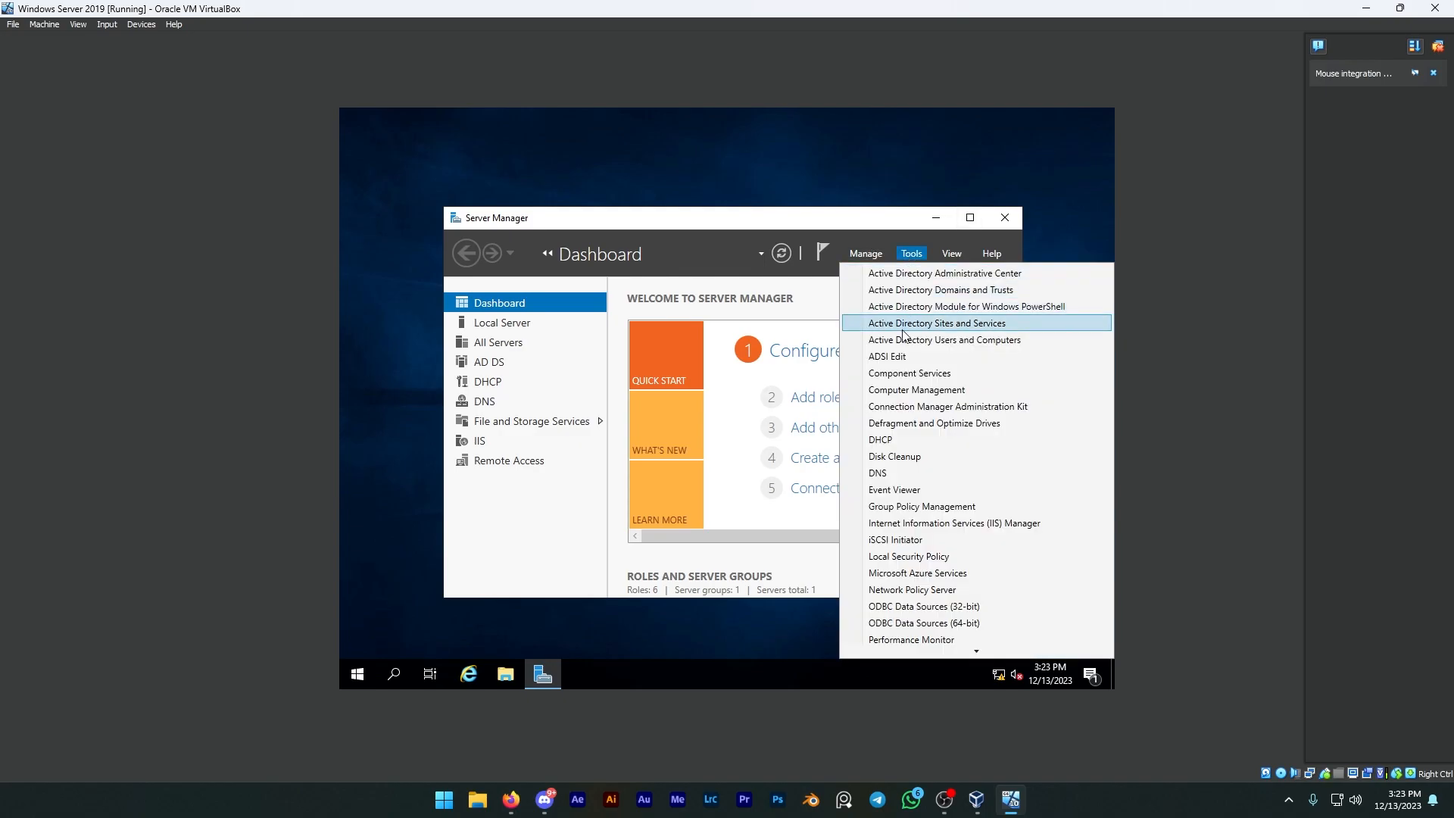
pyautogui.click(886, 439)
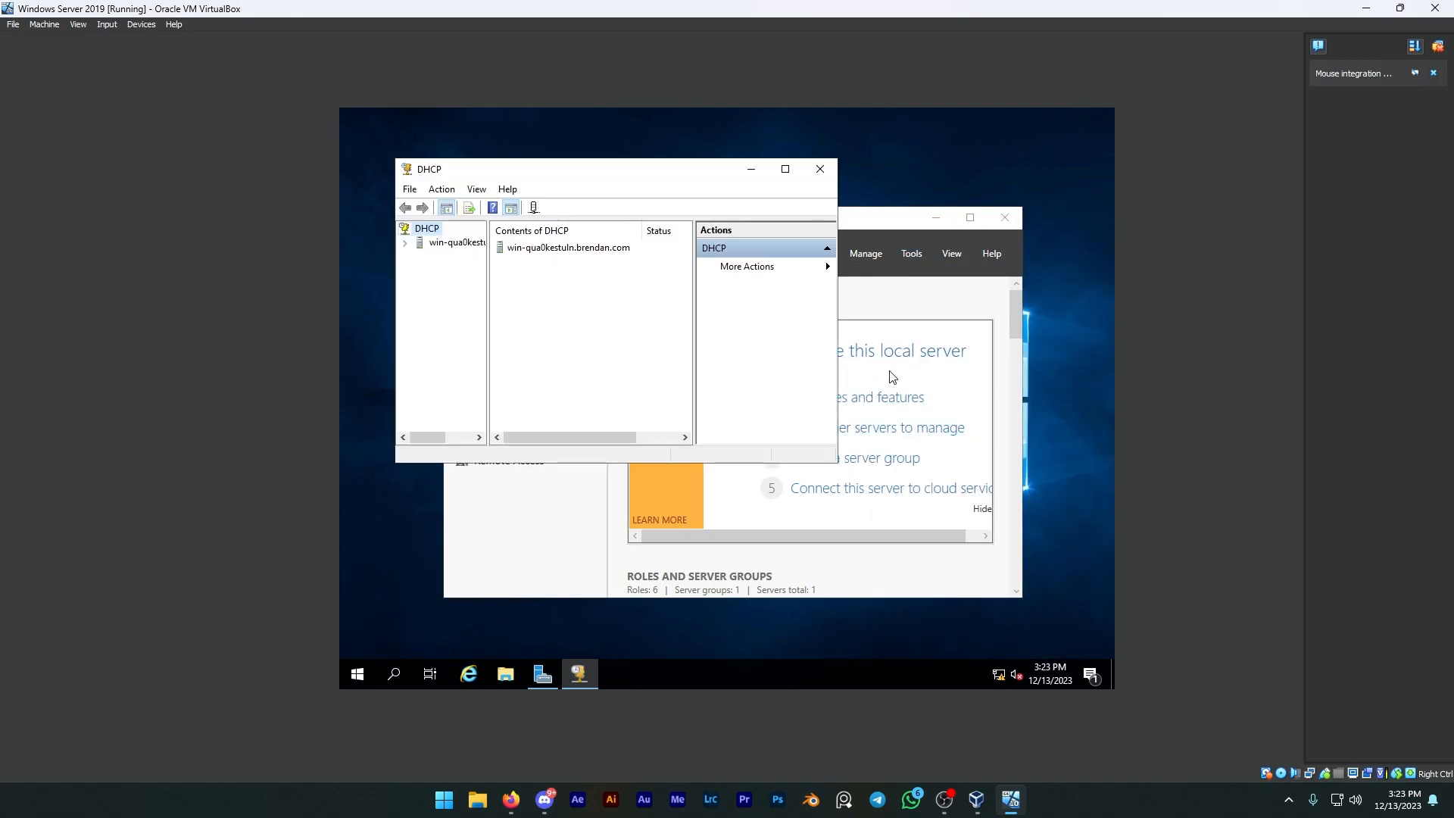
pyautogui.doubleClick(438, 244)
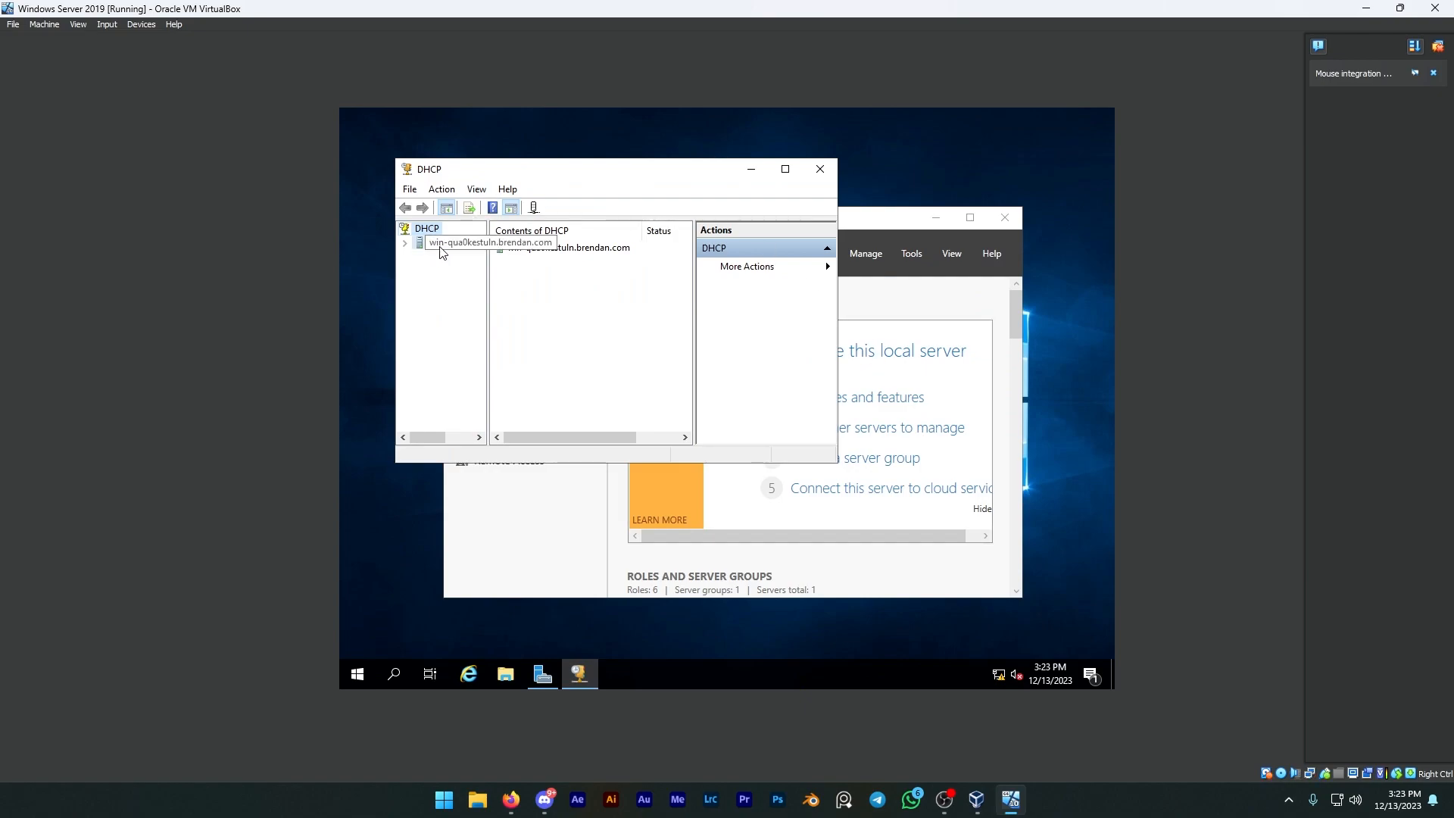
pyautogui.click(420, 256)
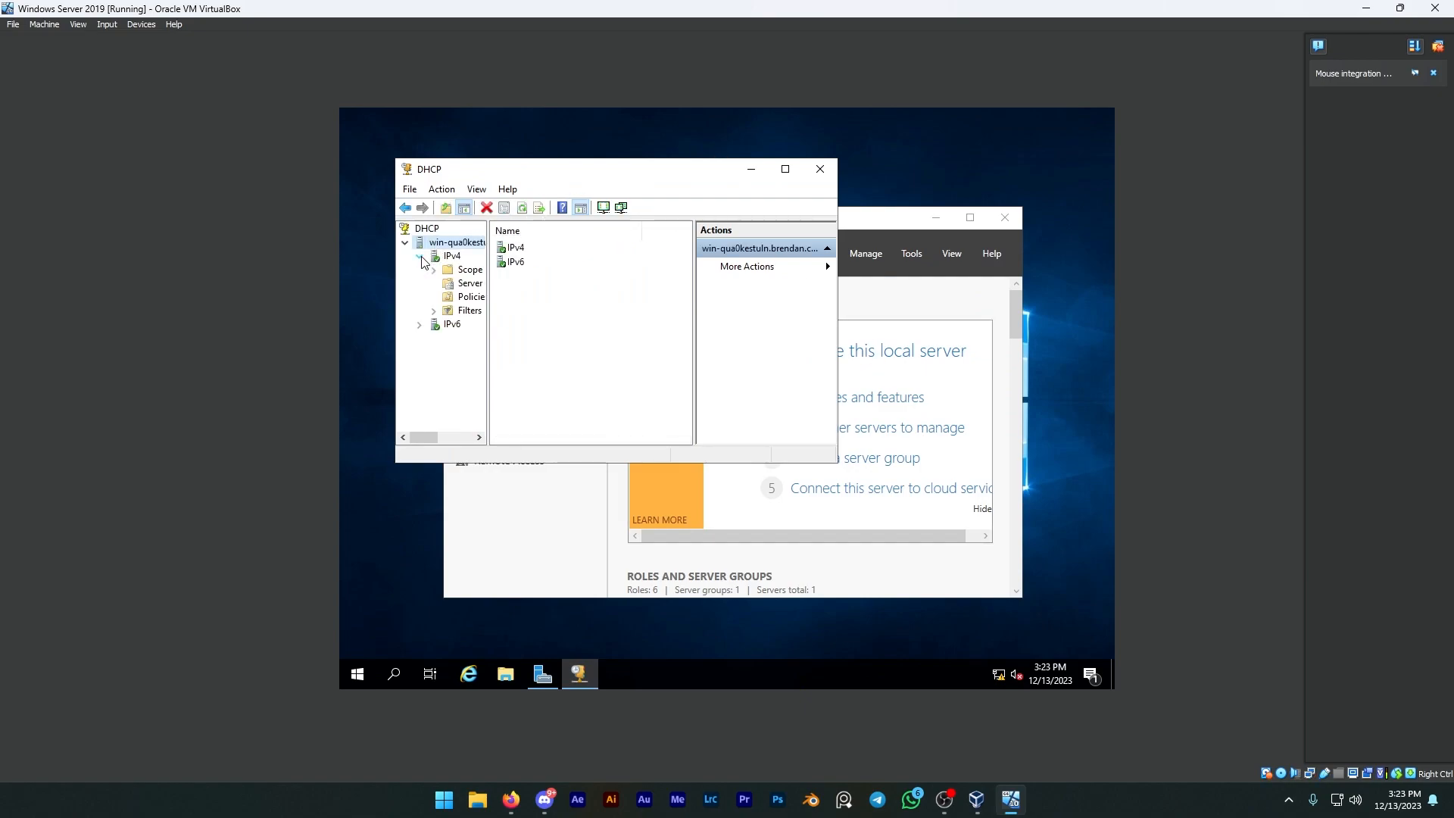
pyautogui.click(433, 271)
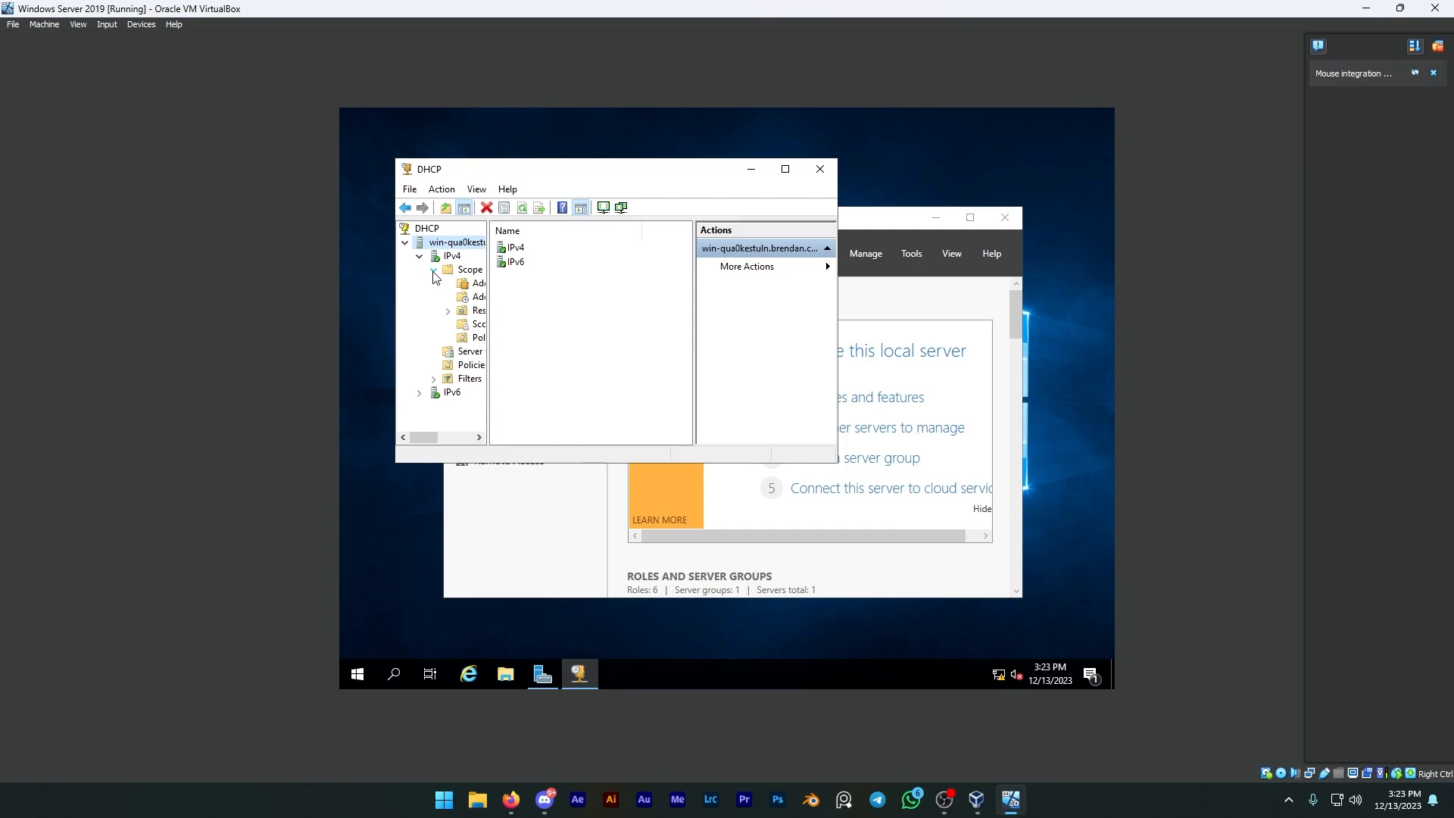
pyautogui.doubleClick(469, 270)
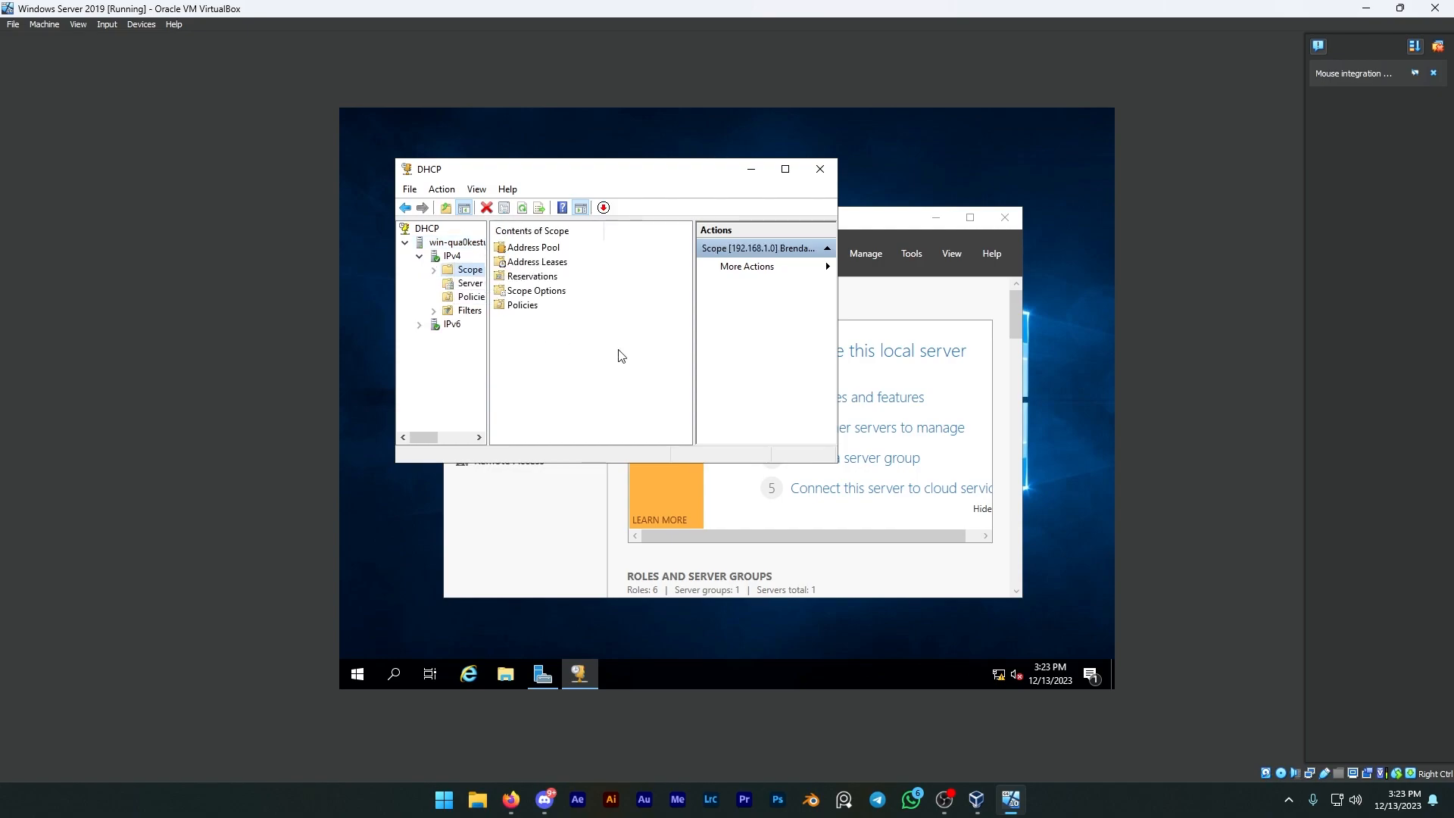
pyautogui.doubleClick(534, 248)
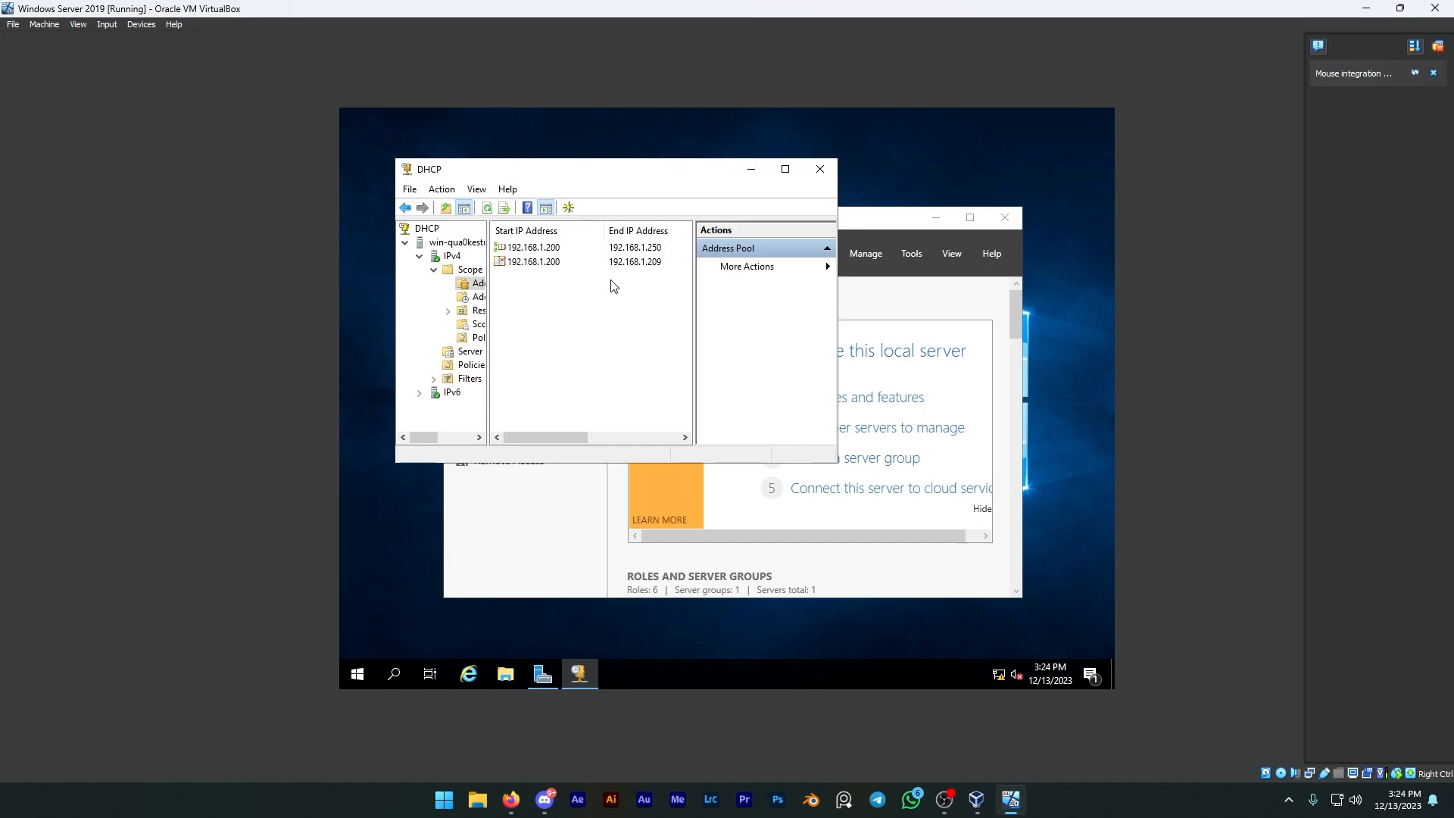
pyautogui.click(816, 180)
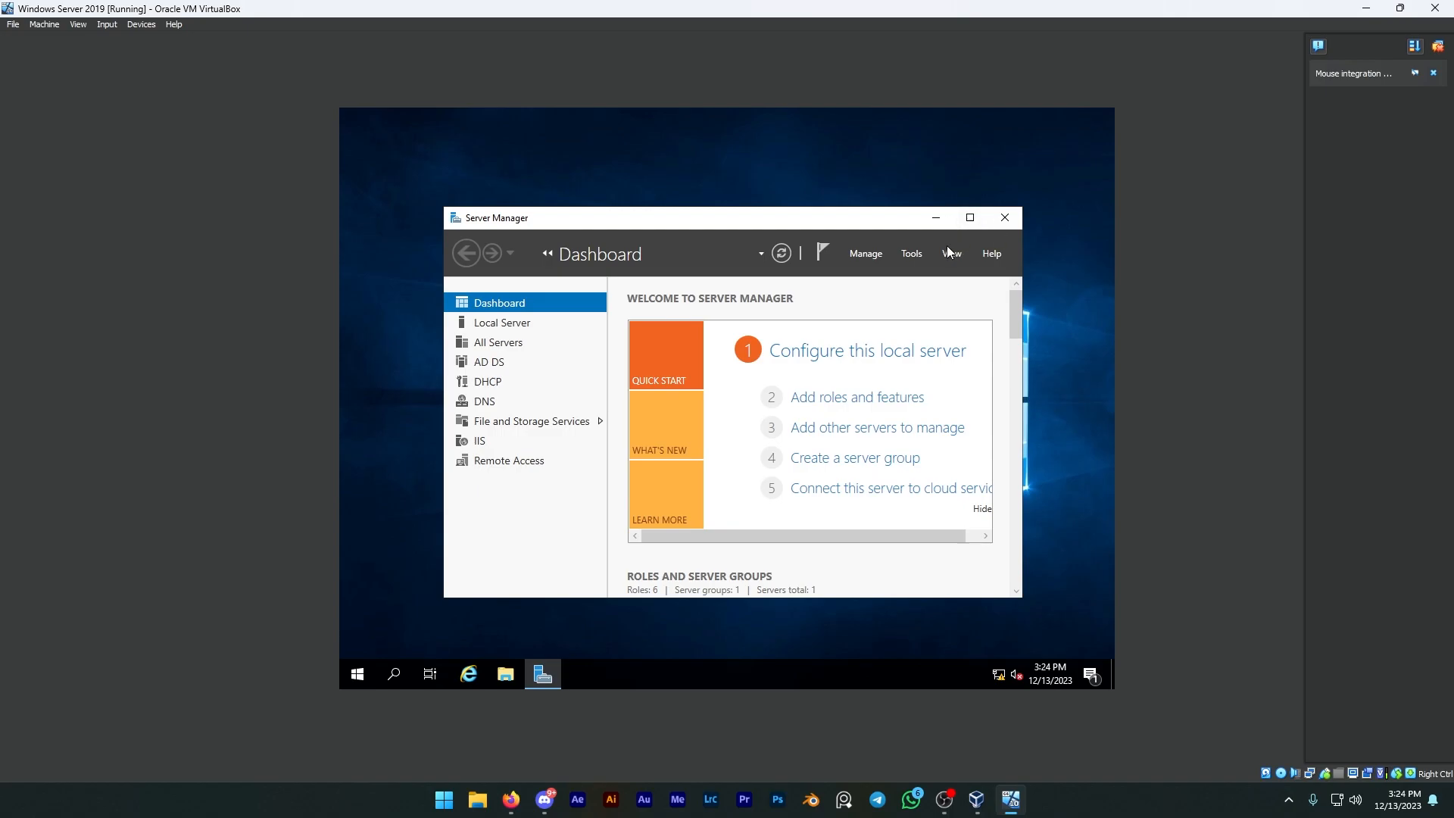
# Step: Examine the drives under This PC in File Explorer, including the attached CD drives
pyautogui.click(358, 673)
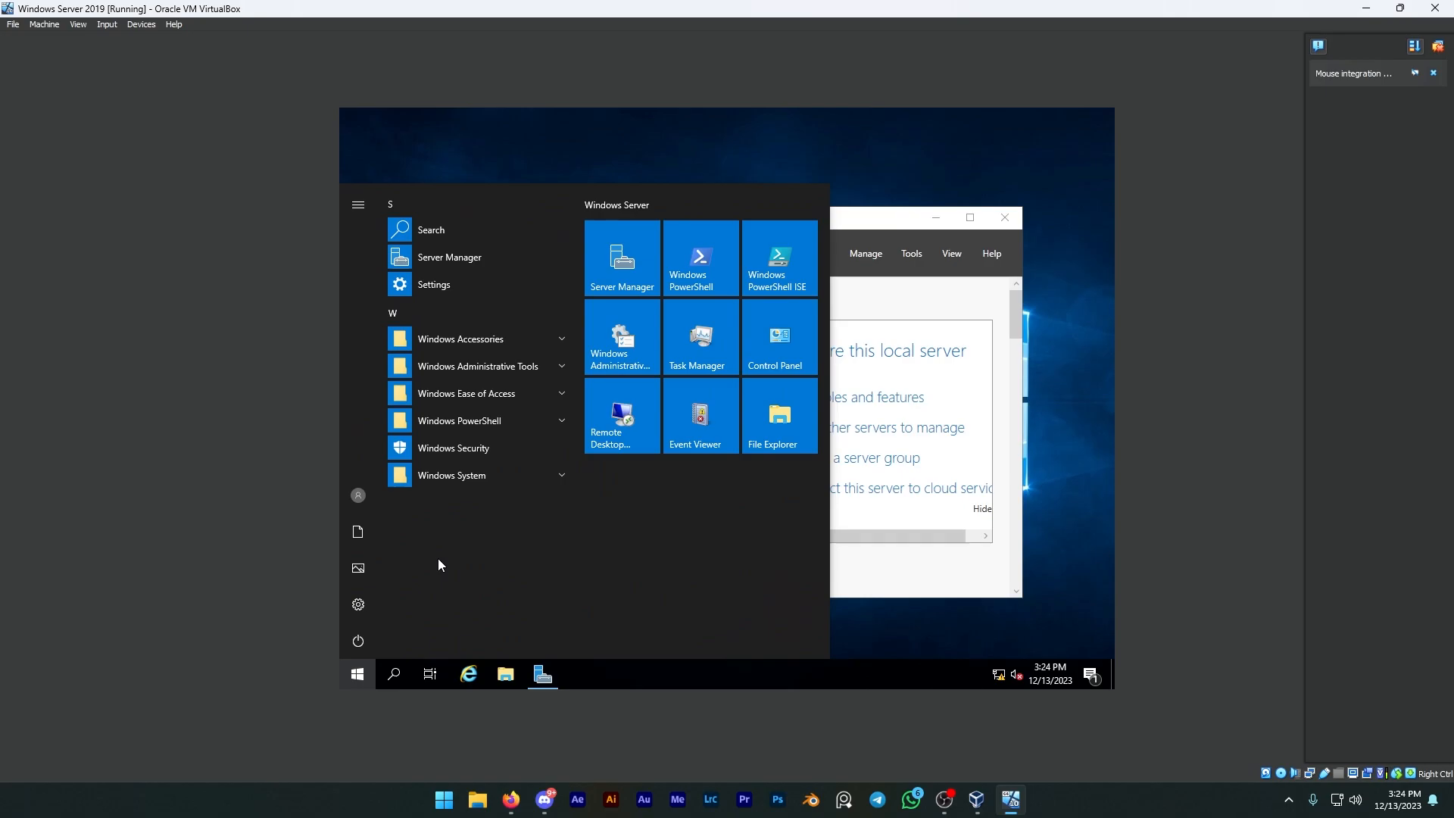
pyautogui.click(505, 673)
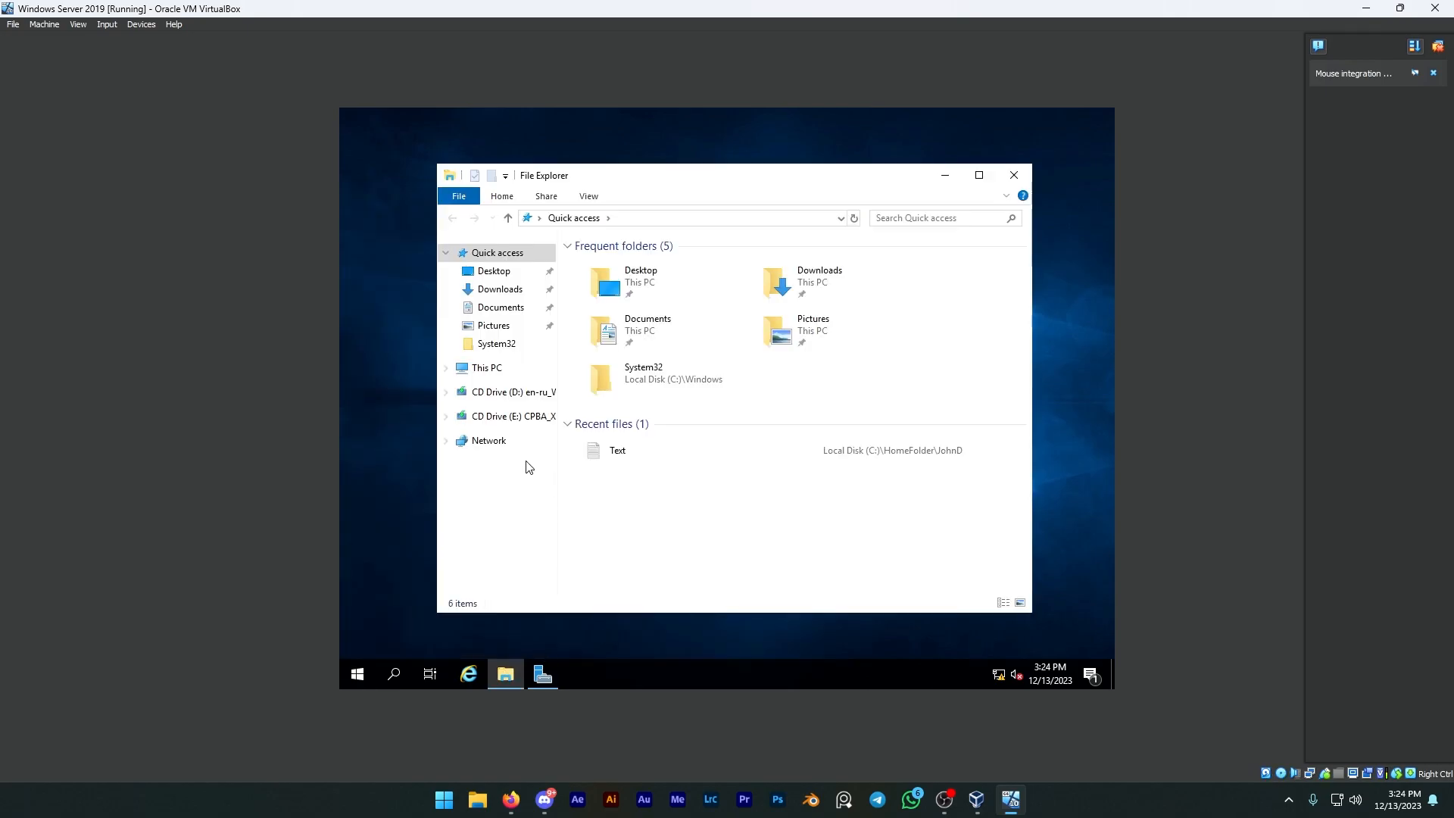
pyautogui.click(491, 369)
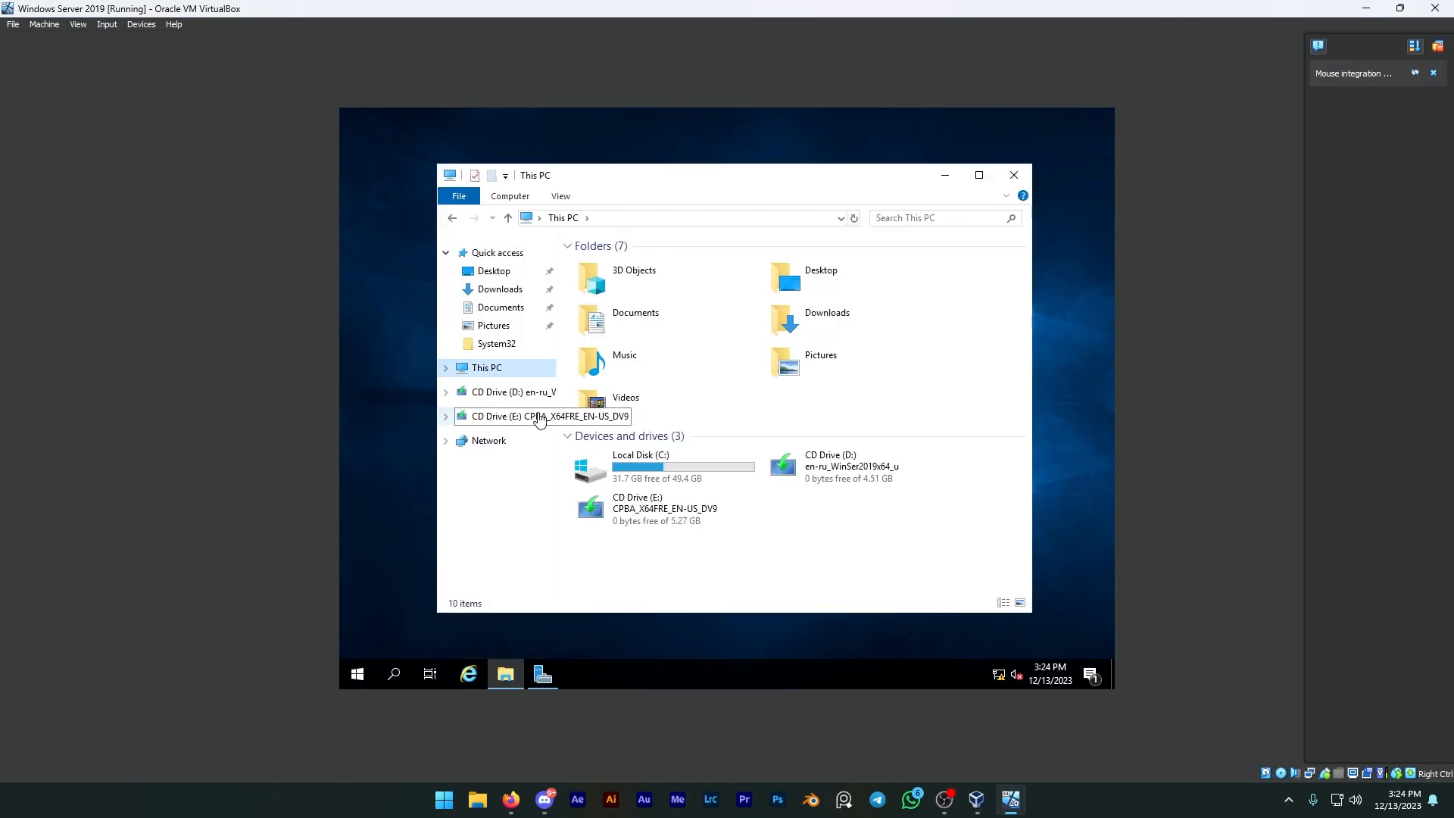
pyautogui.click(833, 551)
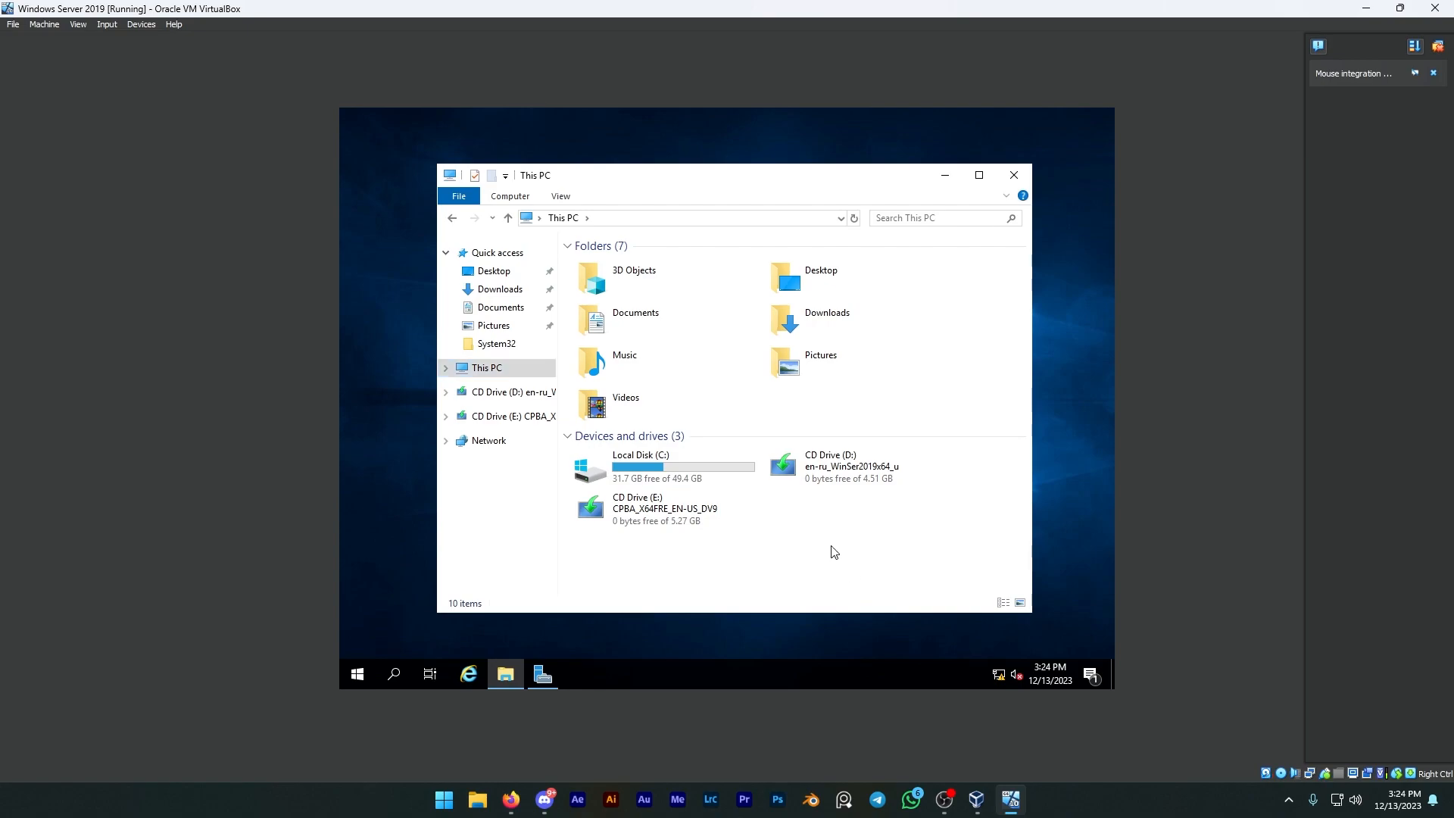
pyautogui.rightClick(834, 551)
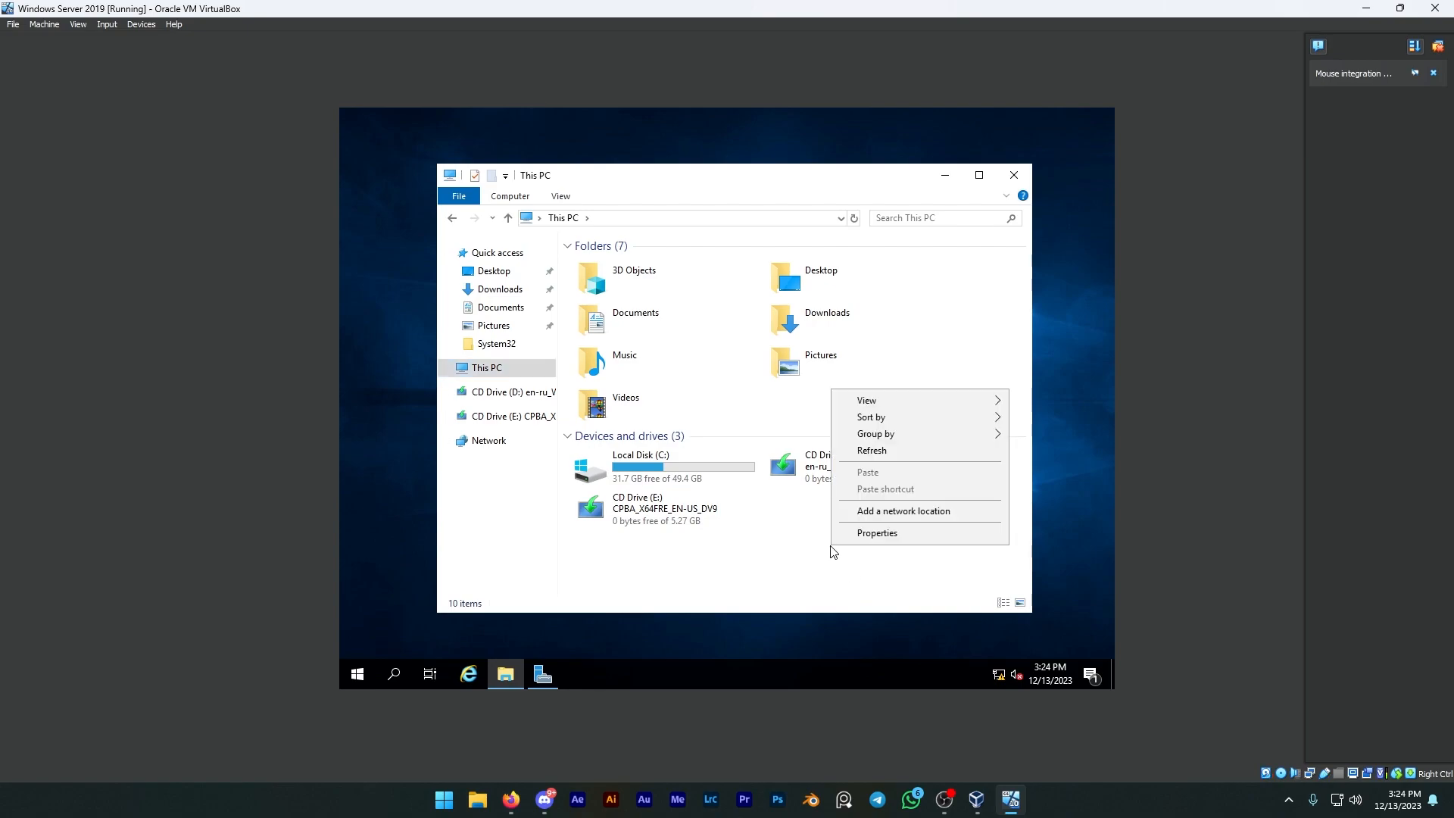
pyautogui.click(832, 549)
# Step: Inspect the DVD/CD-ROM drives in Device Manager, and select VBOX HARDDISK under the disk drives
pyautogui.rightClick(353, 671)
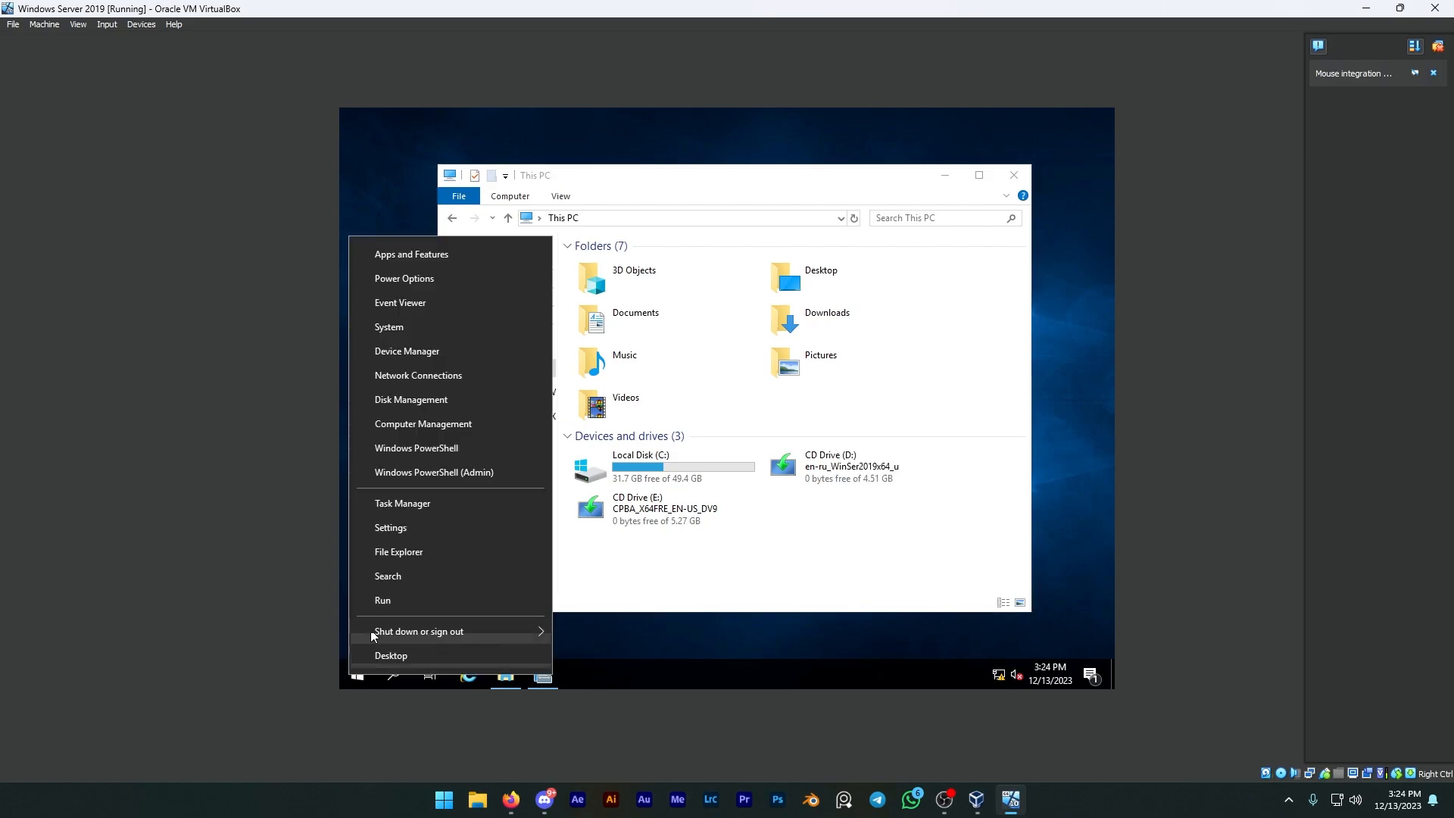
pyautogui.click(388, 356)
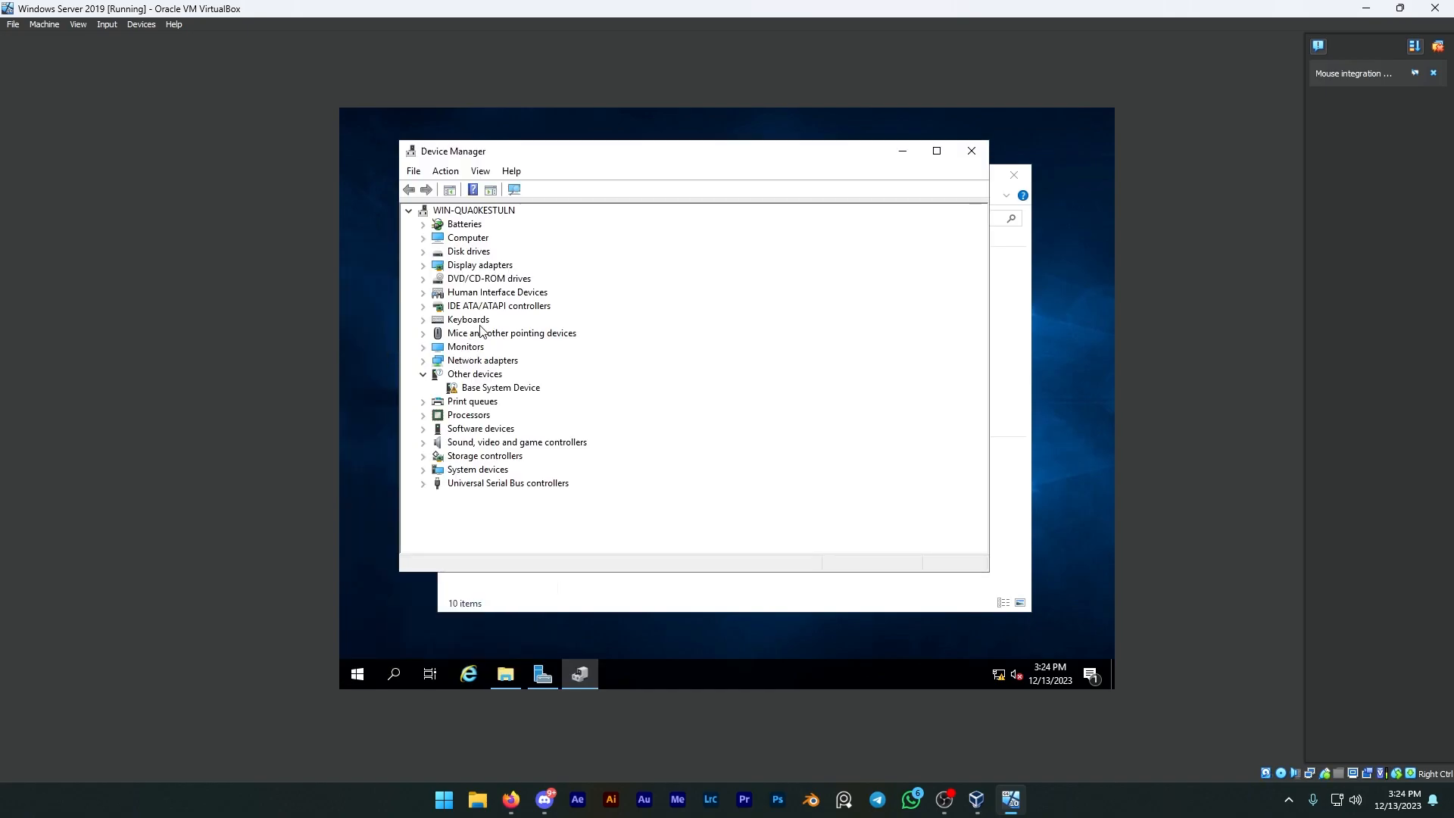
pyautogui.click(424, 280)
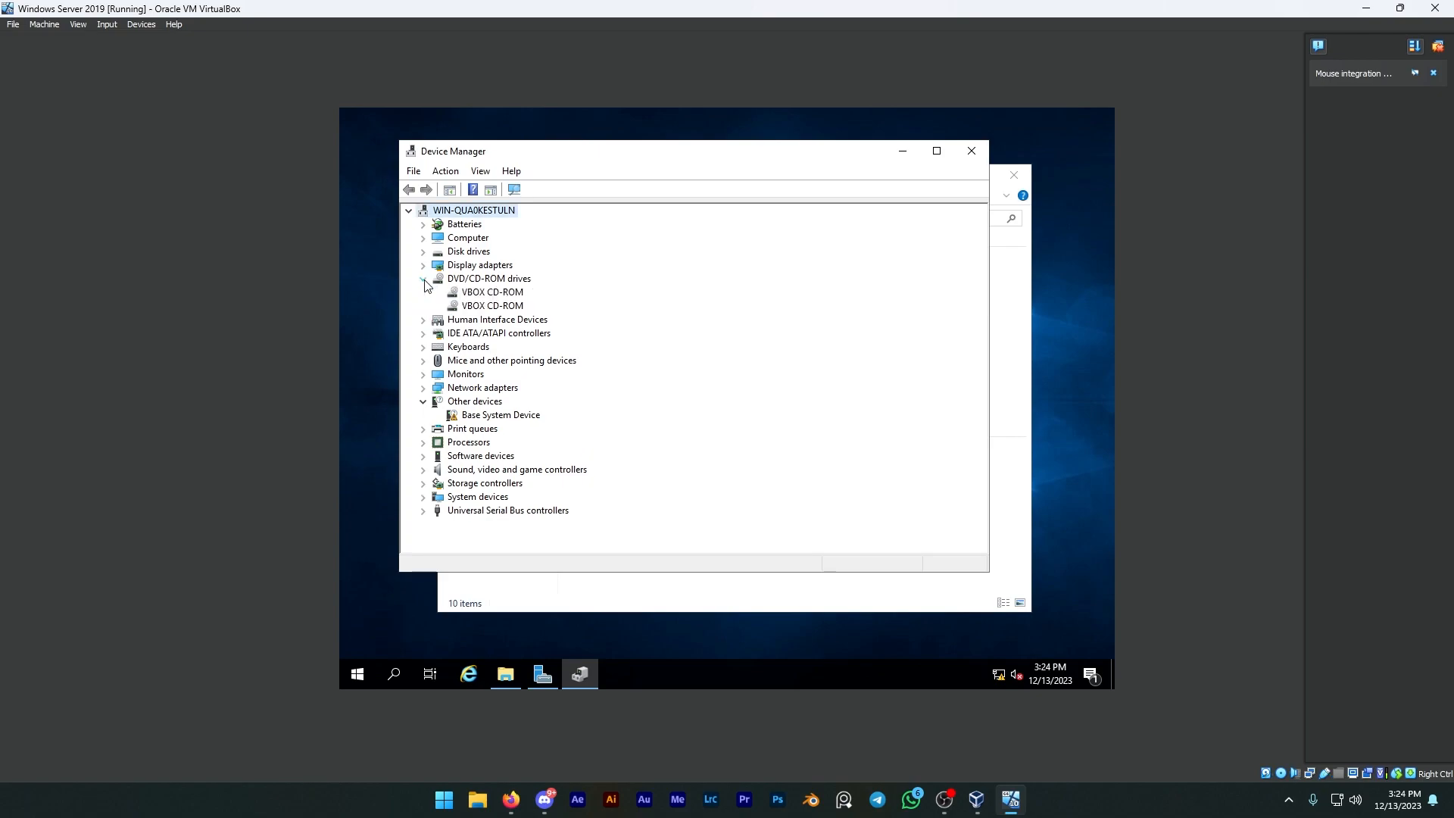
pyautogui.click(423, 279)
pyautogui.click(423, 253)
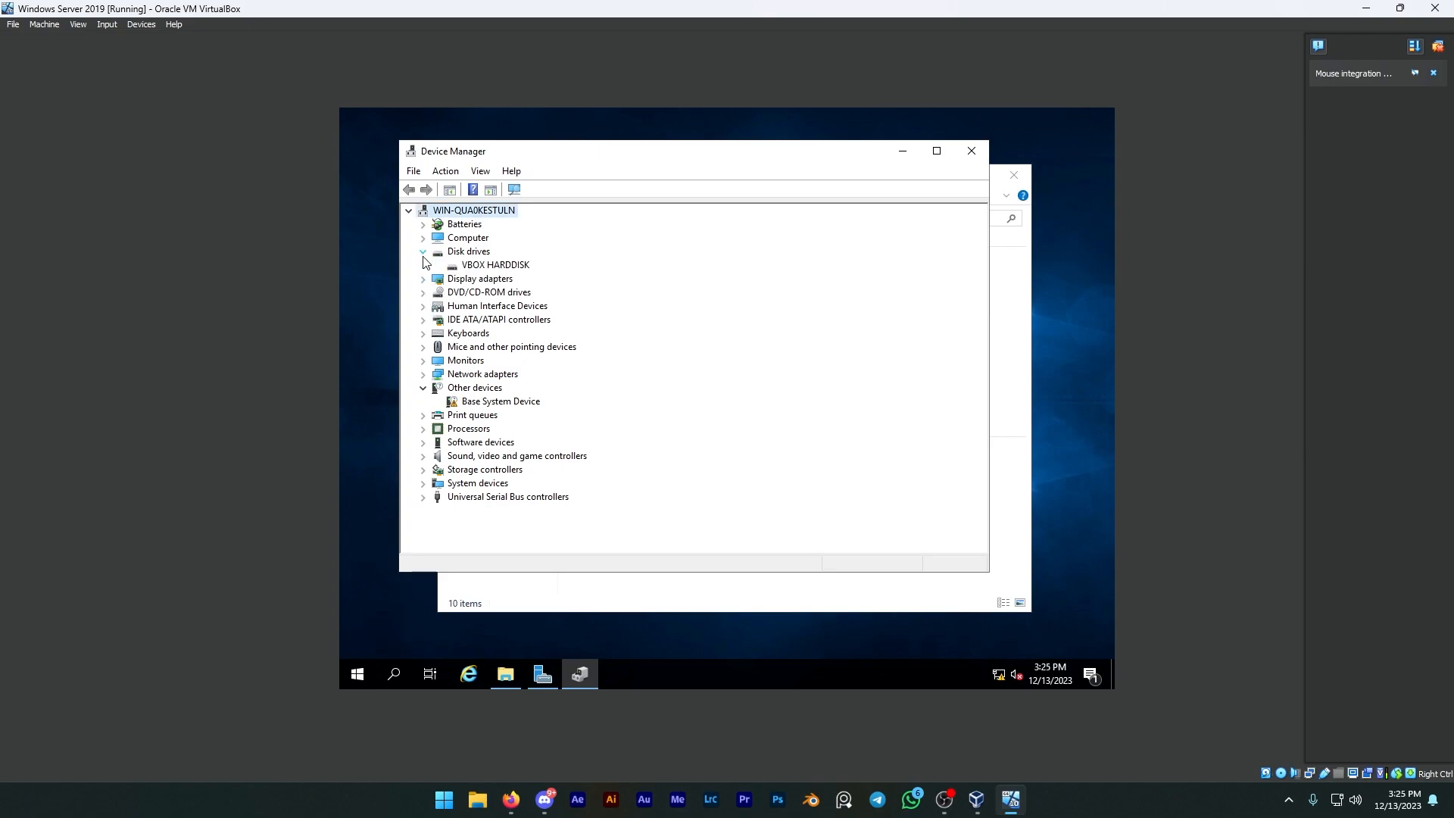
pyautogui.click(491, 267)
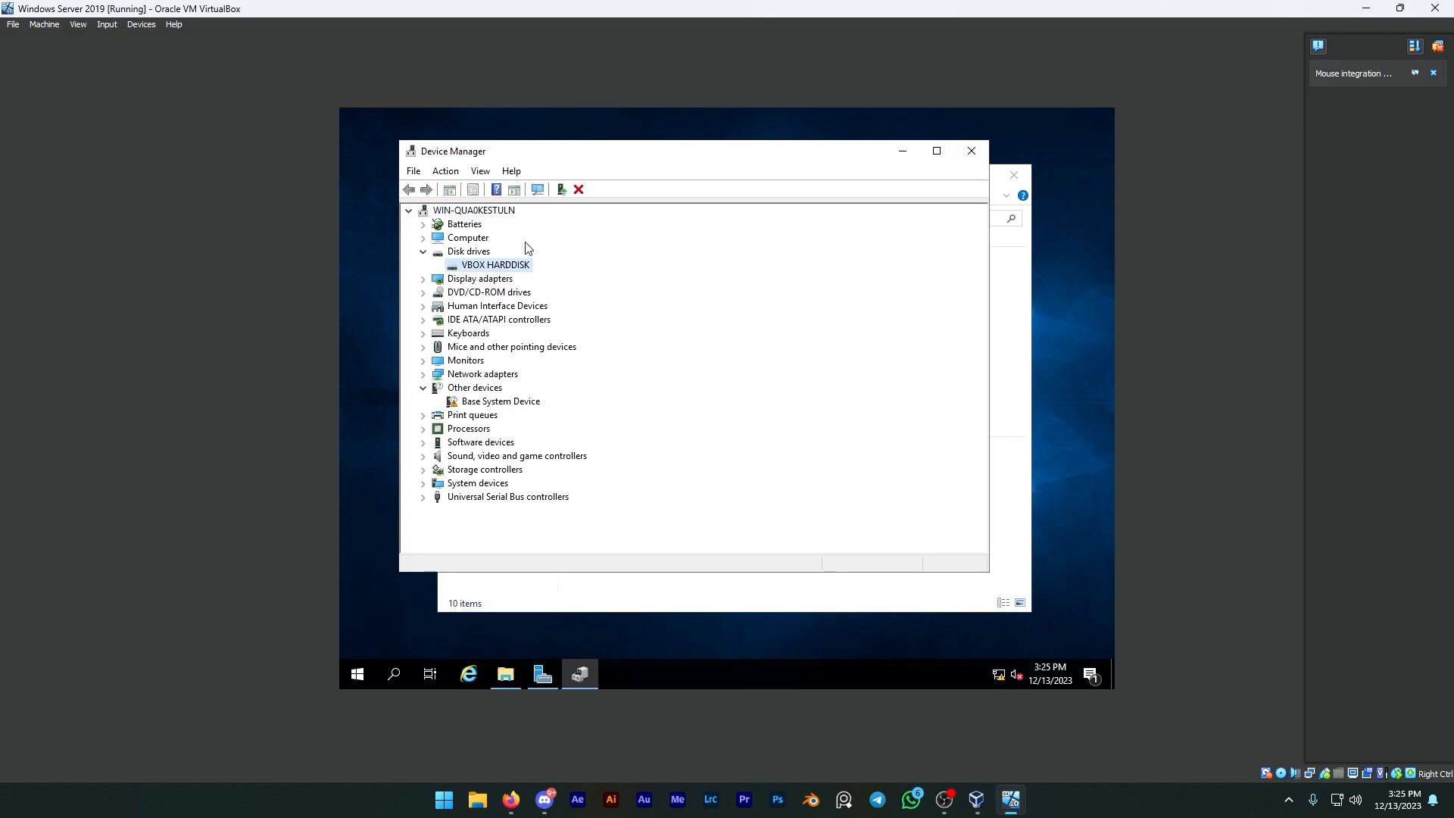
pyautogui.doubleClick(463, 251)
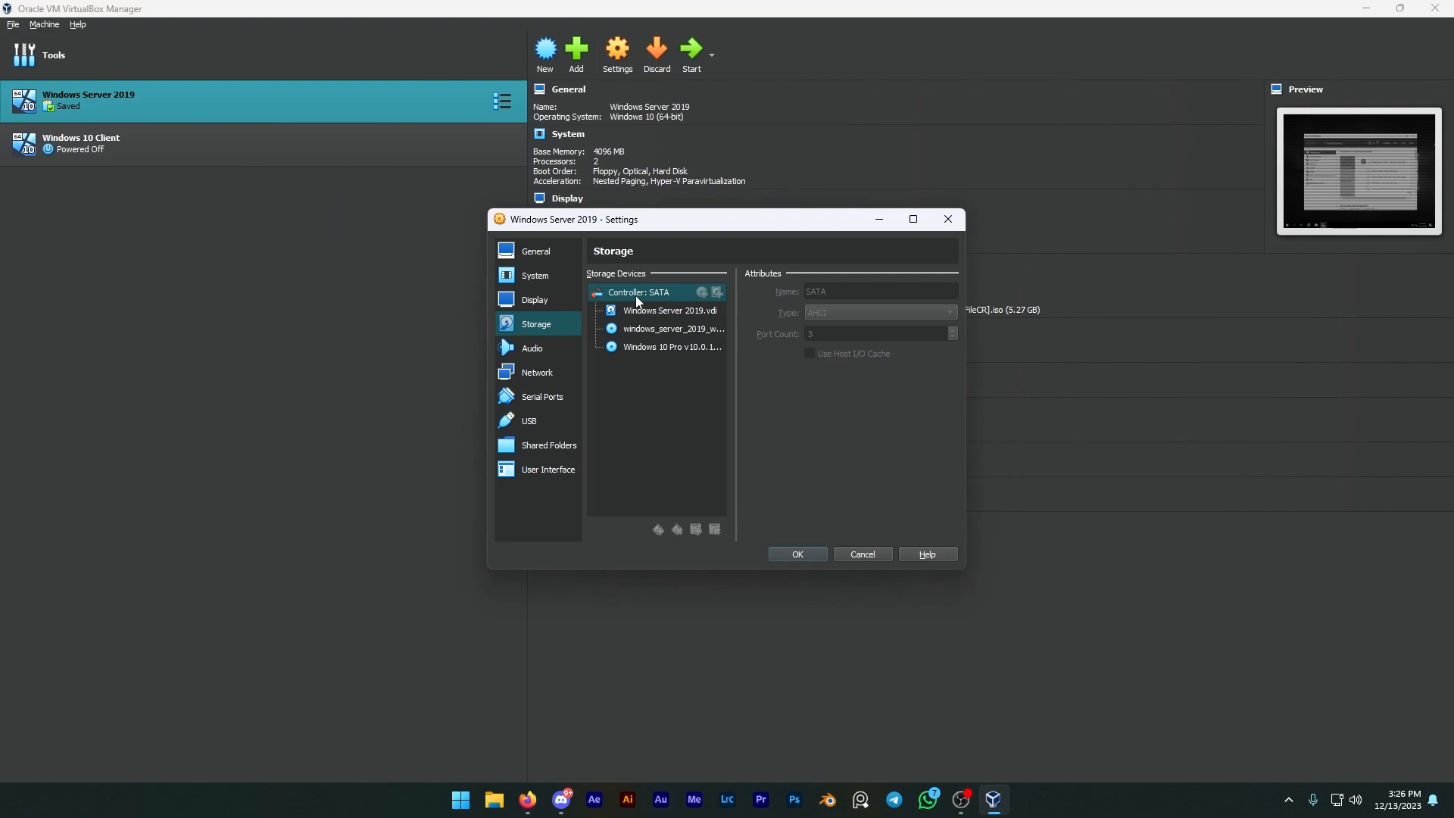
pyautogui.rightClick(647, 366)
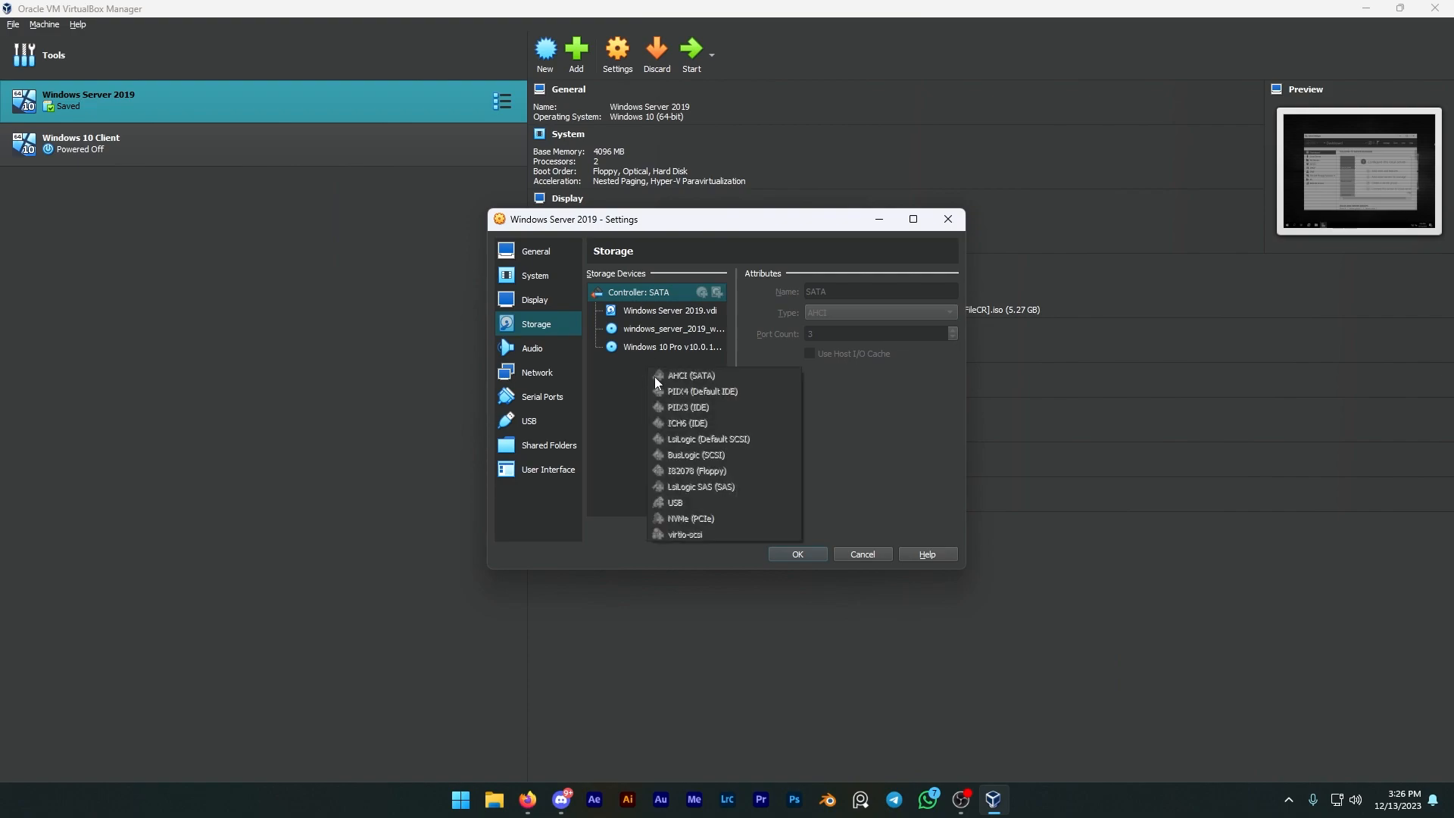
pyautogui.click(587, 377)
pyautogui.rightClick(633, 297)
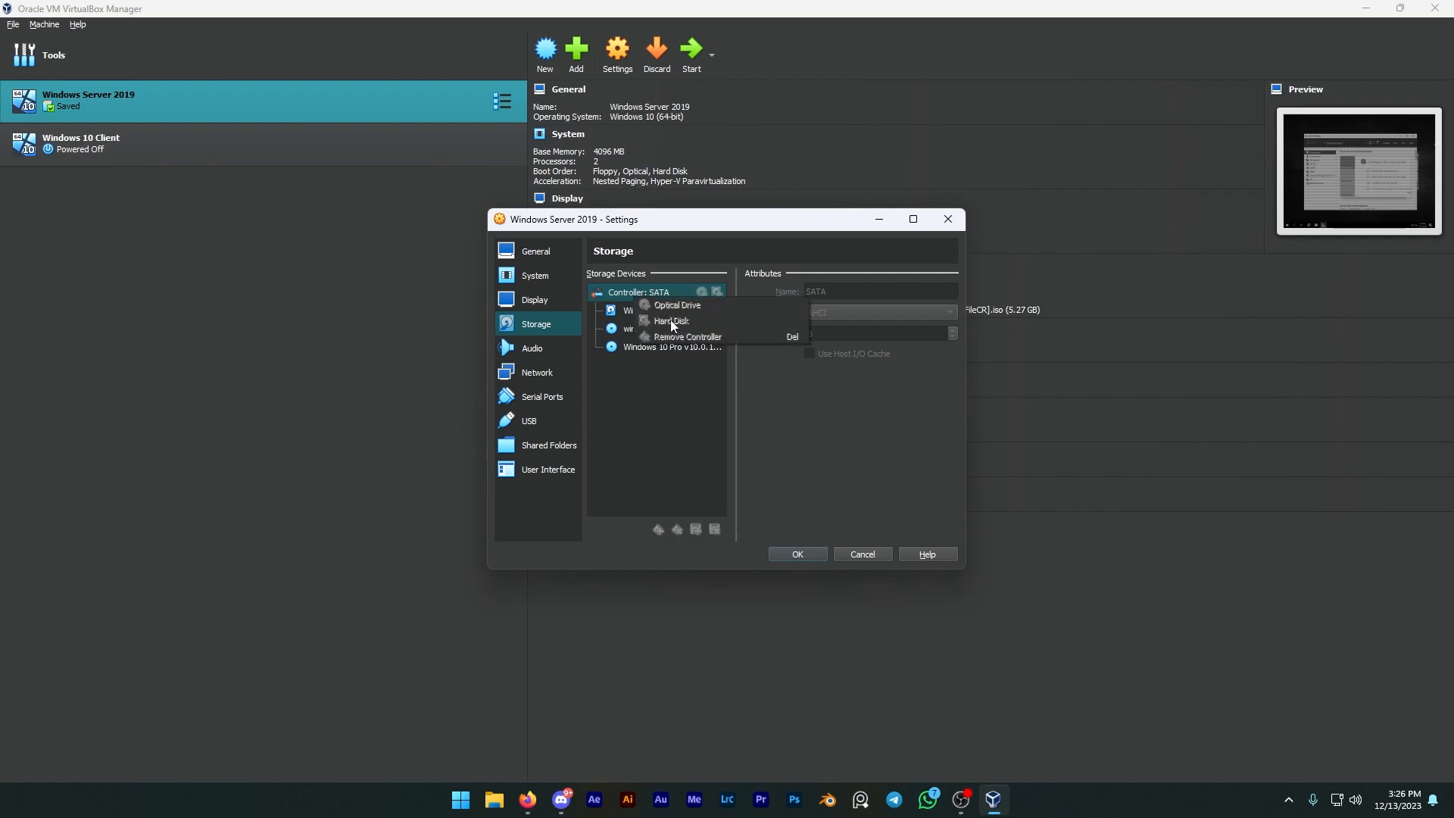
pyautogui.click(639, 292)
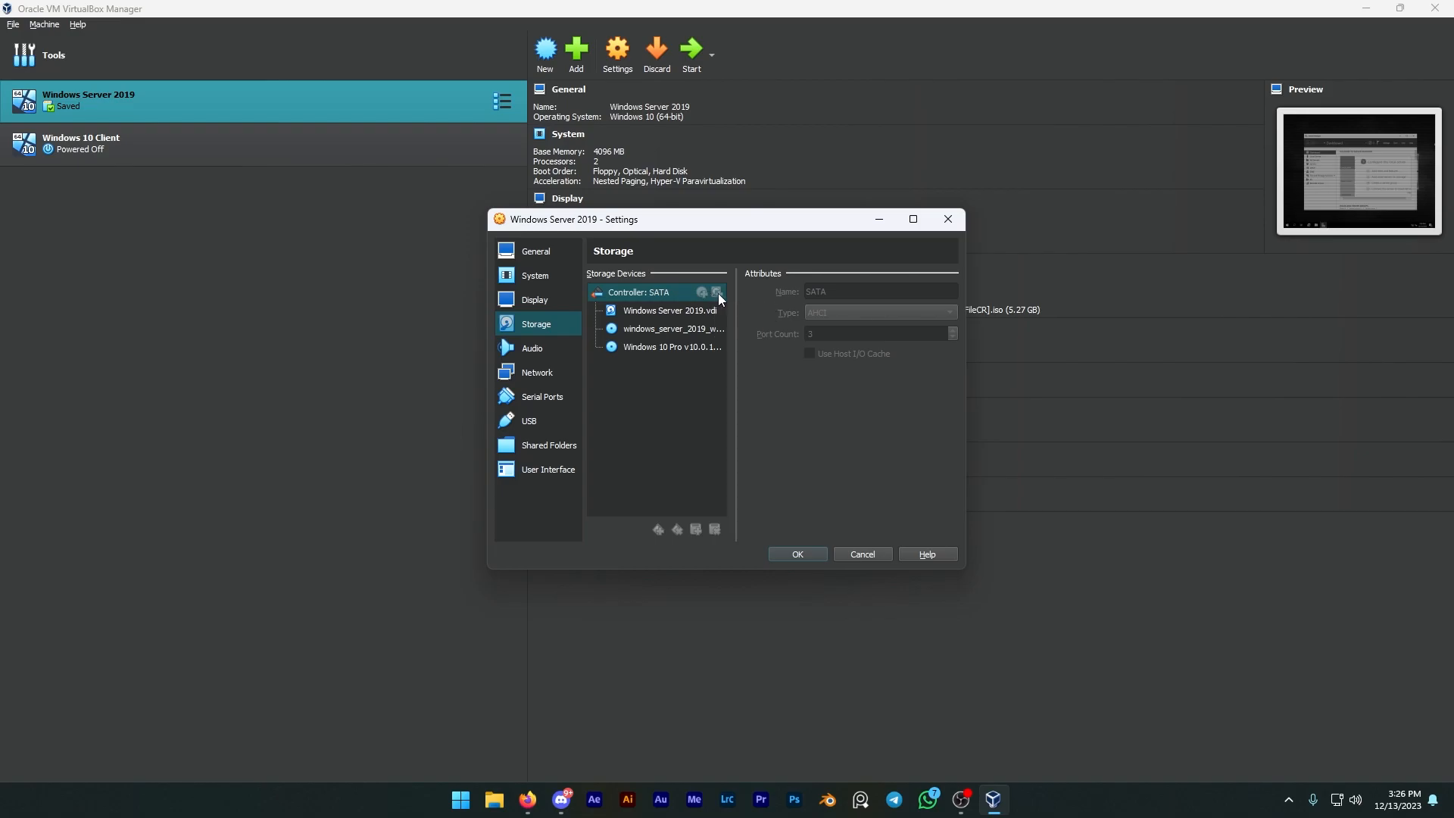
pyautogui.click(535, 253)
pyautogui.click(864, 554)
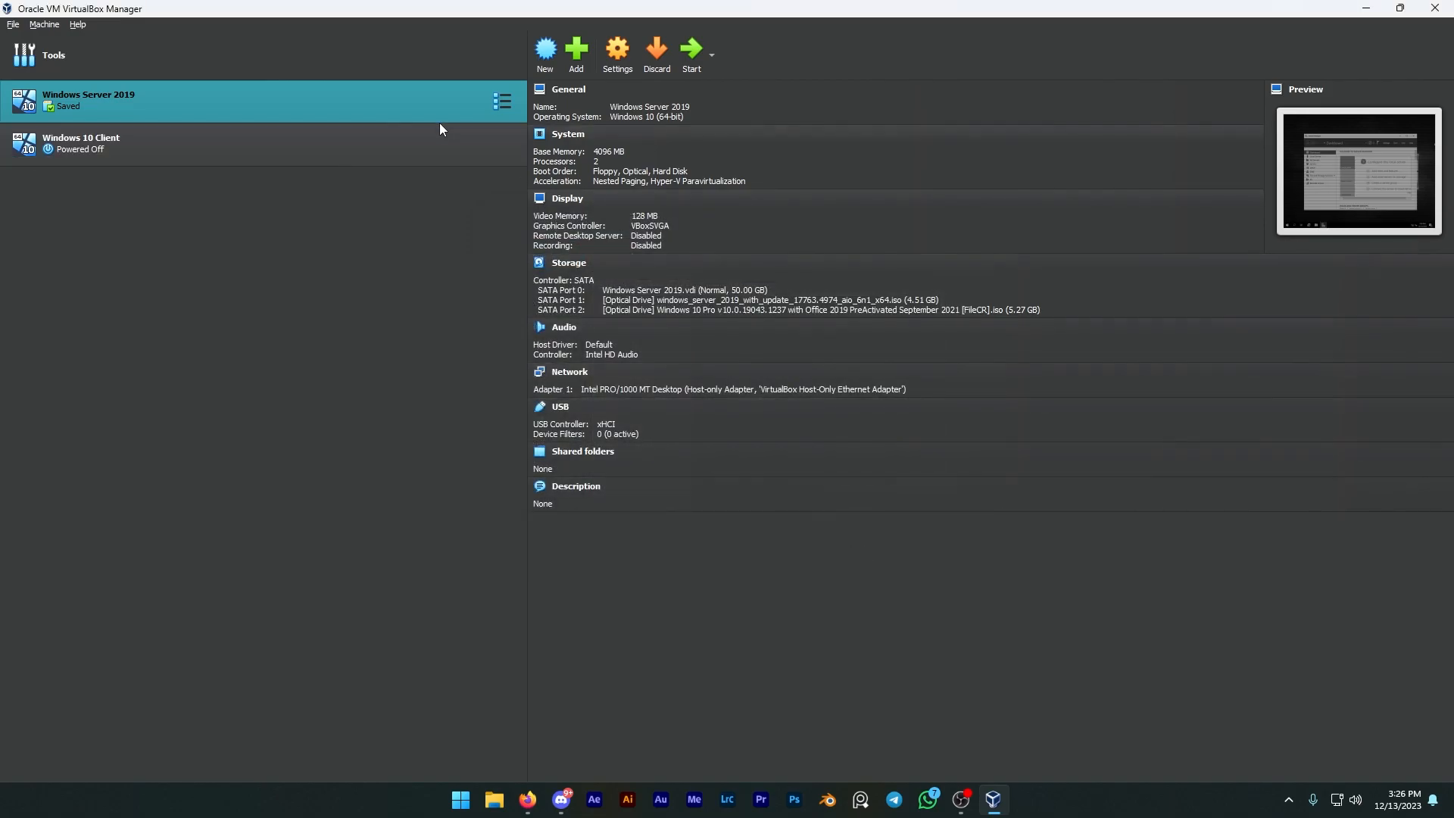
# Step: Discard the saved state of the Windows Server 2019 machine and attach Windows 10 Client.vdi to its SATA controller as a hard disk
pyautogui.click(655, 70)
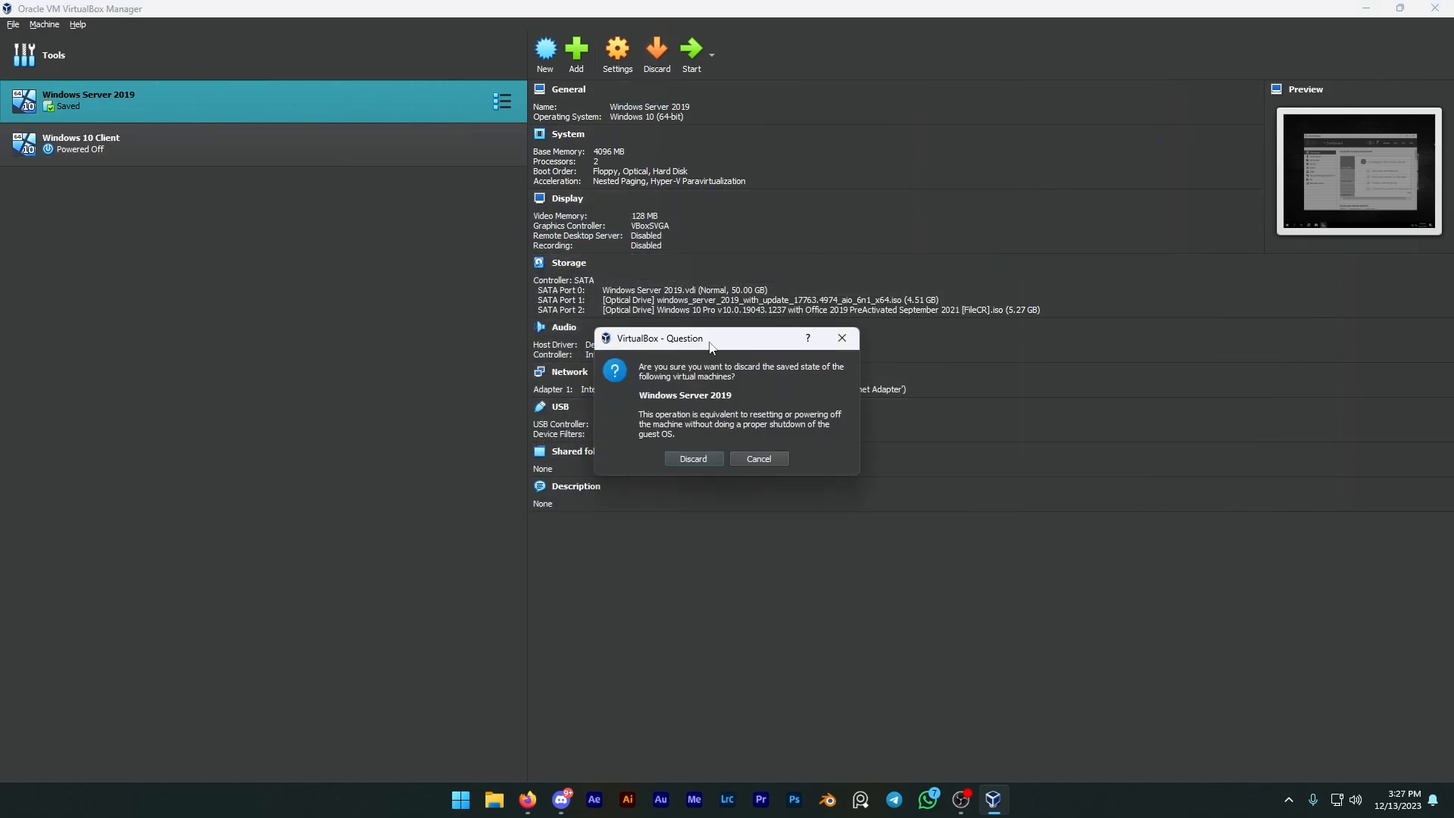
pyautogui.click(693, 458)
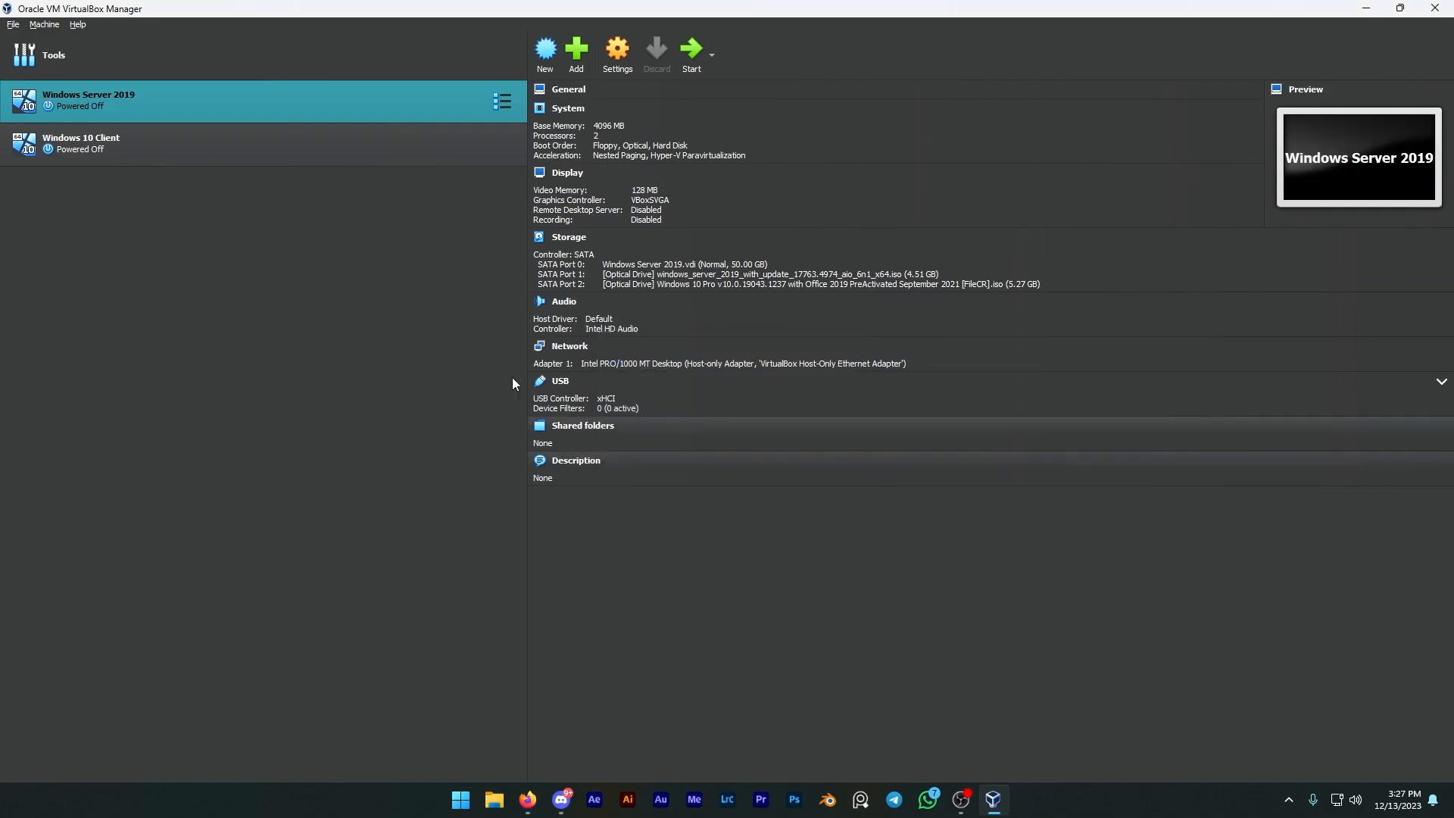
pyautogui.click(610, 63)
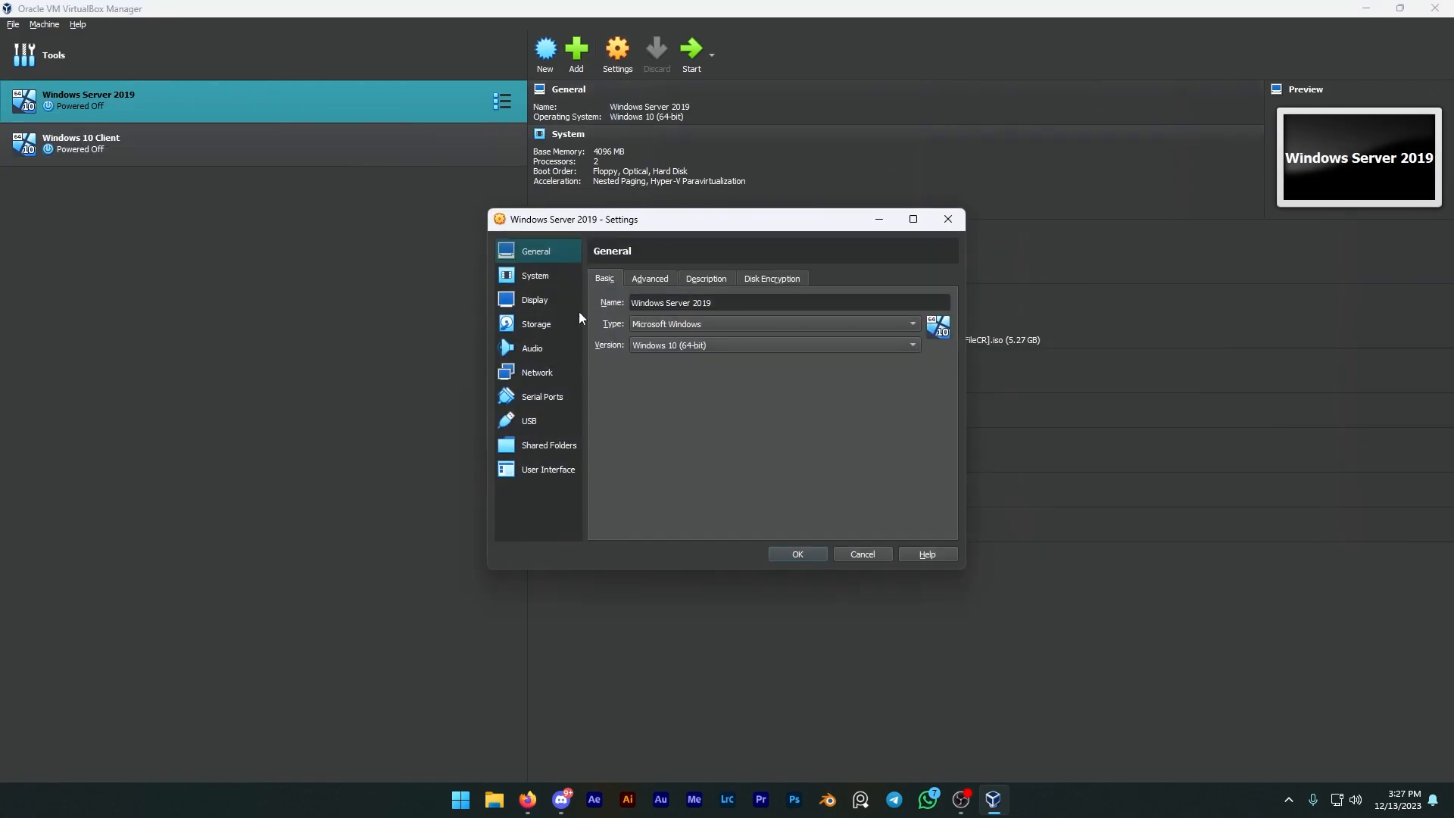
pyautogui.click(522, 323)
pyautogui.rightClick(641, 295)
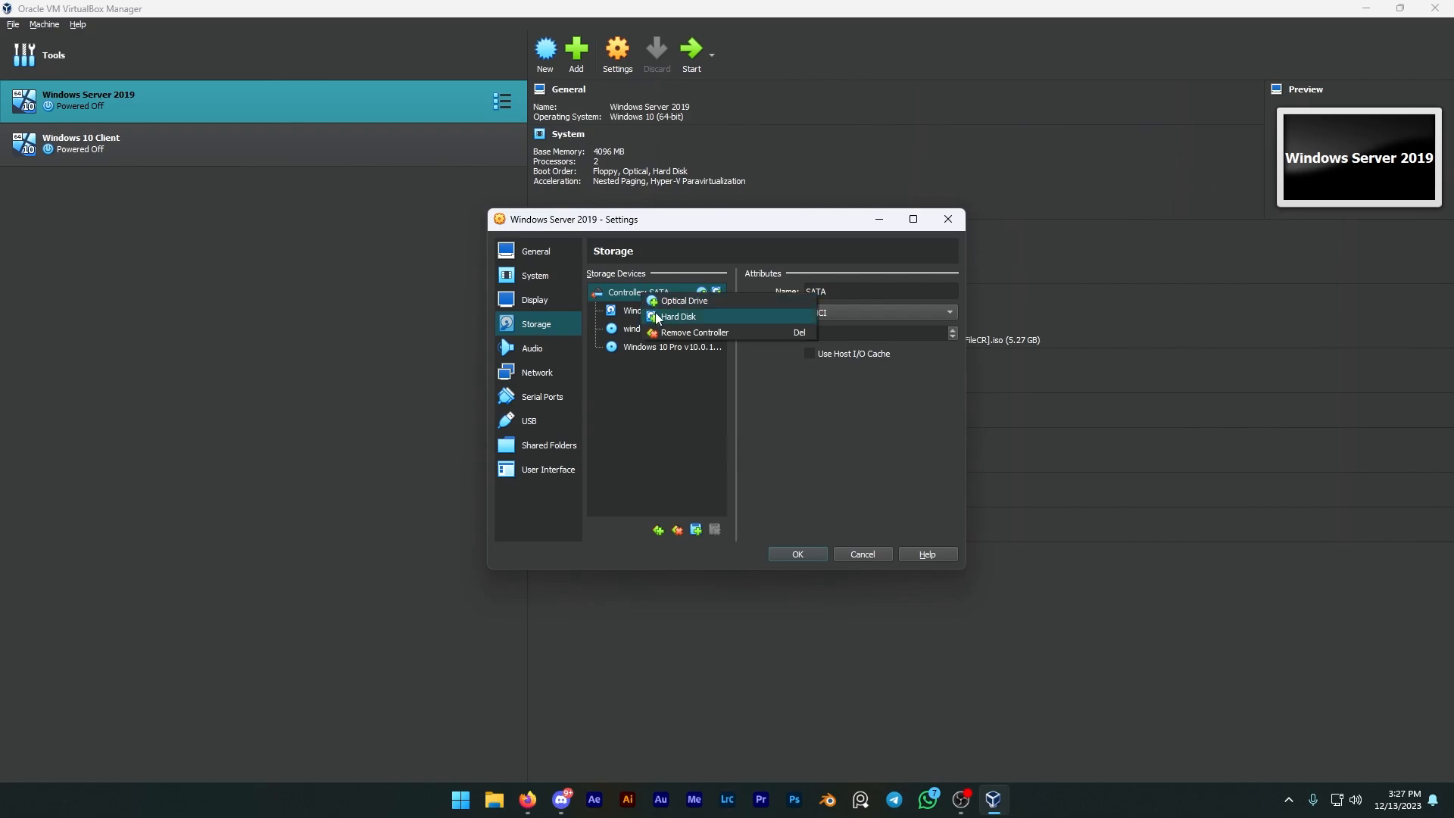
pyautogui.click(656, 313)
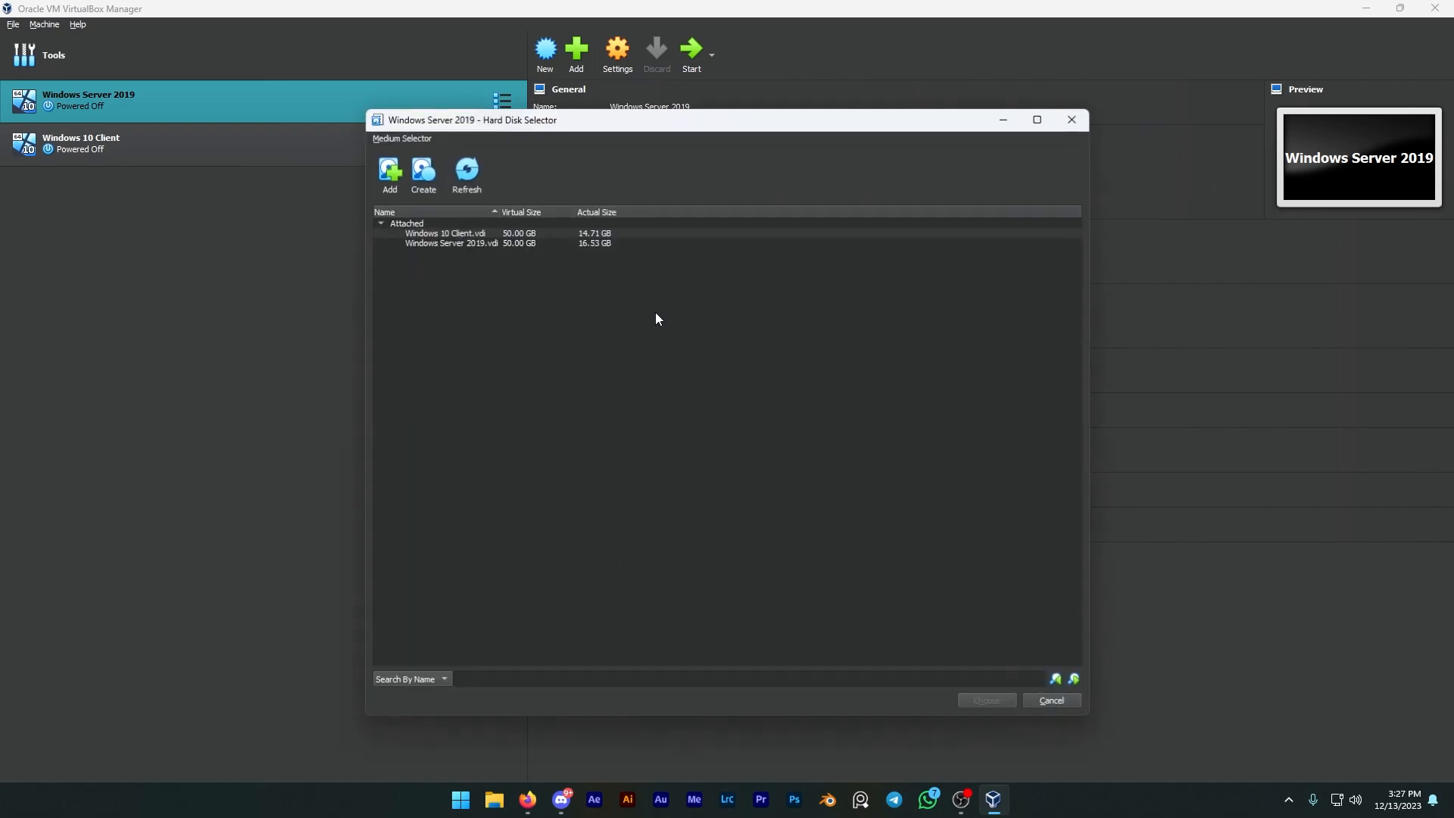
pyautogui.click(453, 244)
pyautogui.click(456, 233)
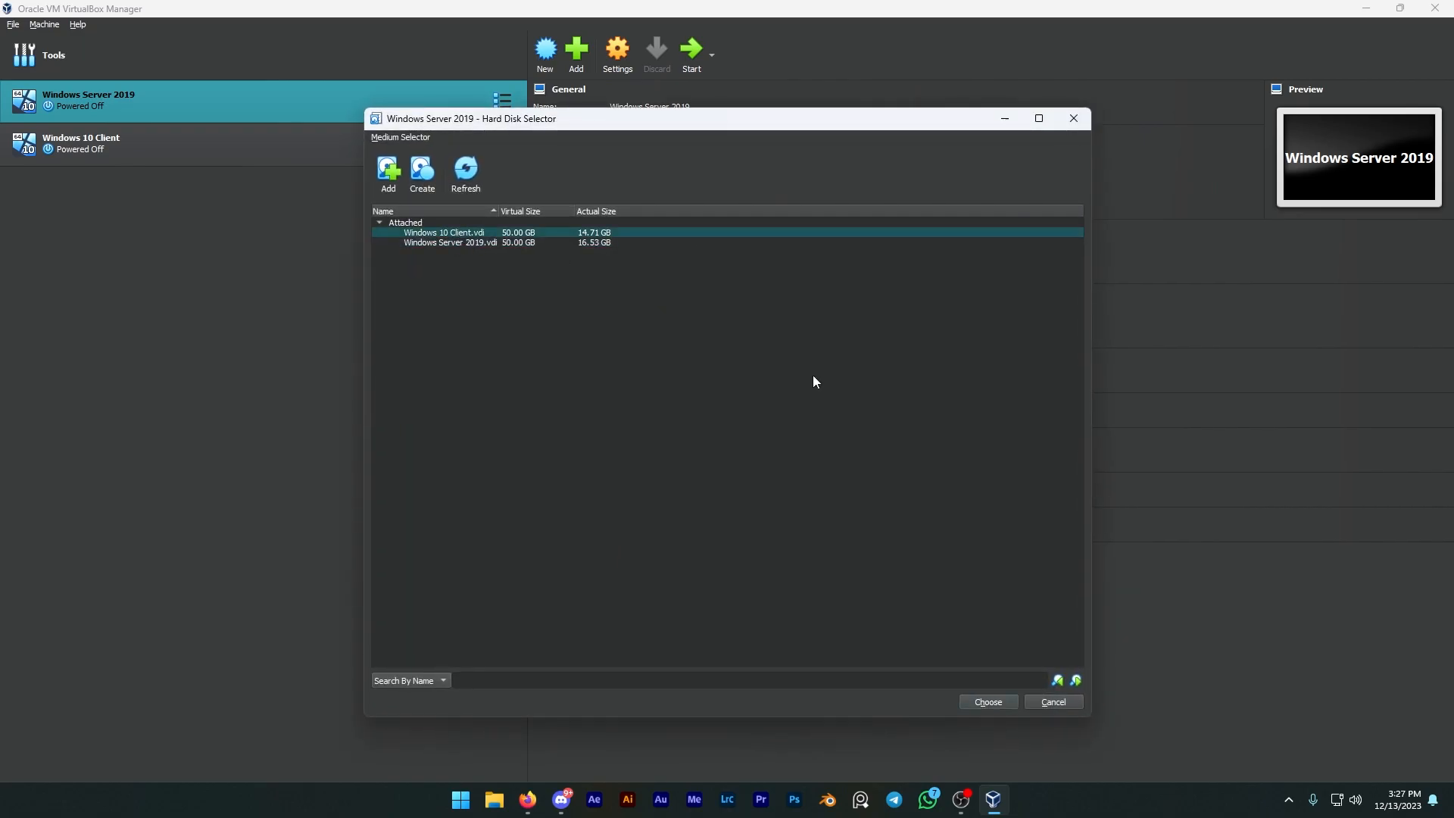
pyautogui.click(985, 702)
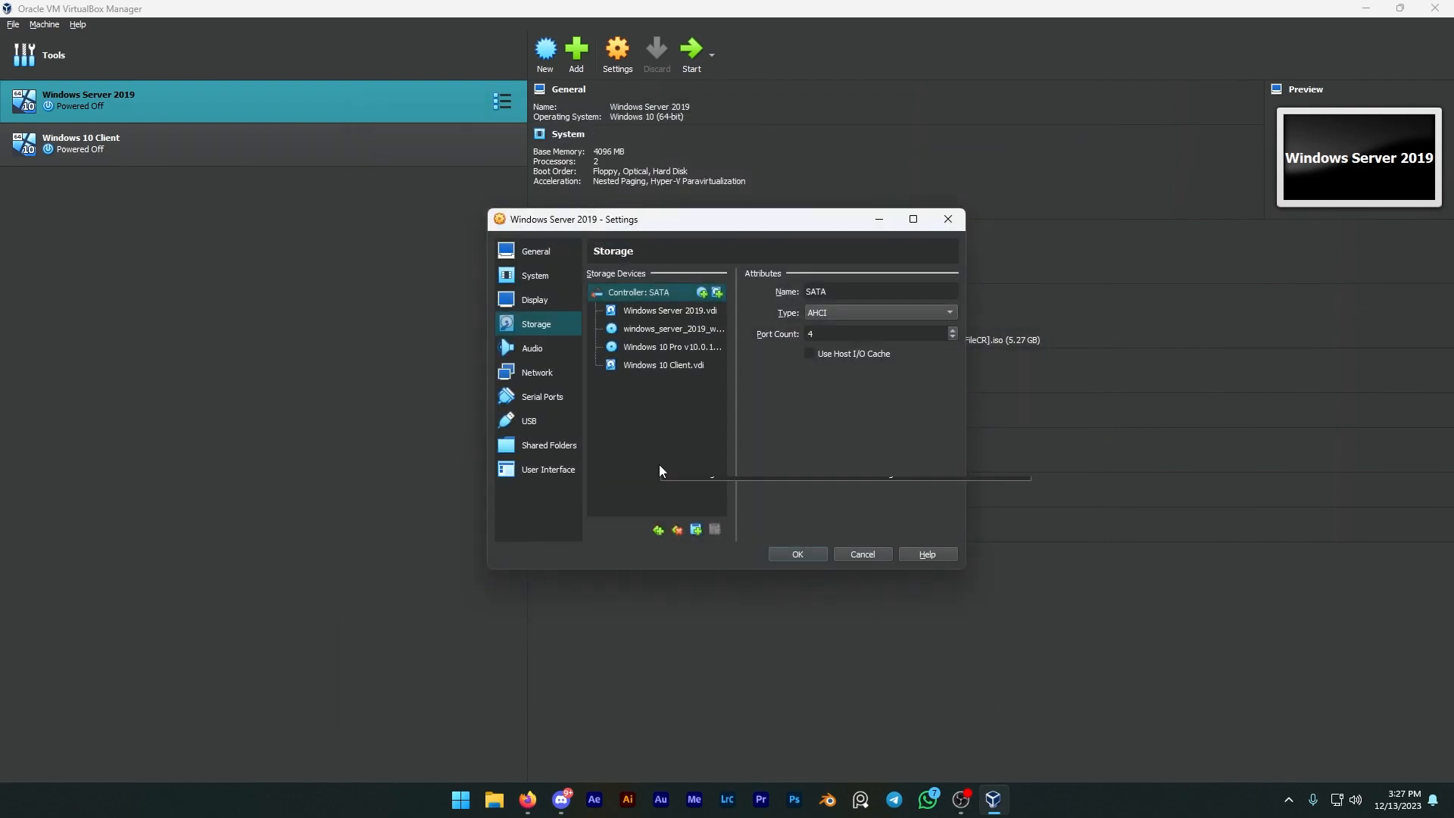
pyautogui.click(816, 556)
# Step: Start the Windows Server 2019 virtual machine and dismiss the Shutdown Event Tracker without giving a reason
pyautogui.click(692, 52)
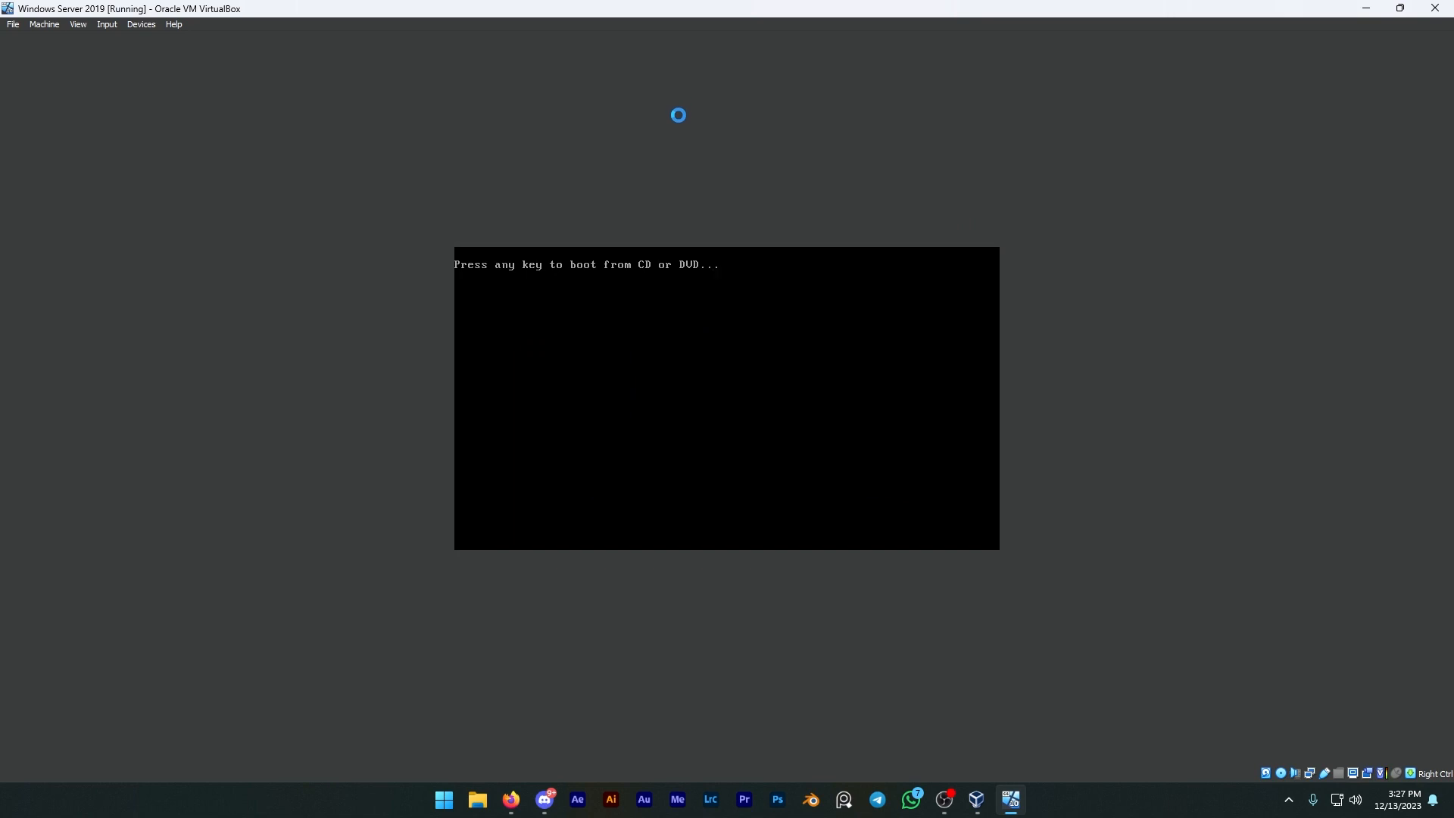
pyautogui.press('Return')
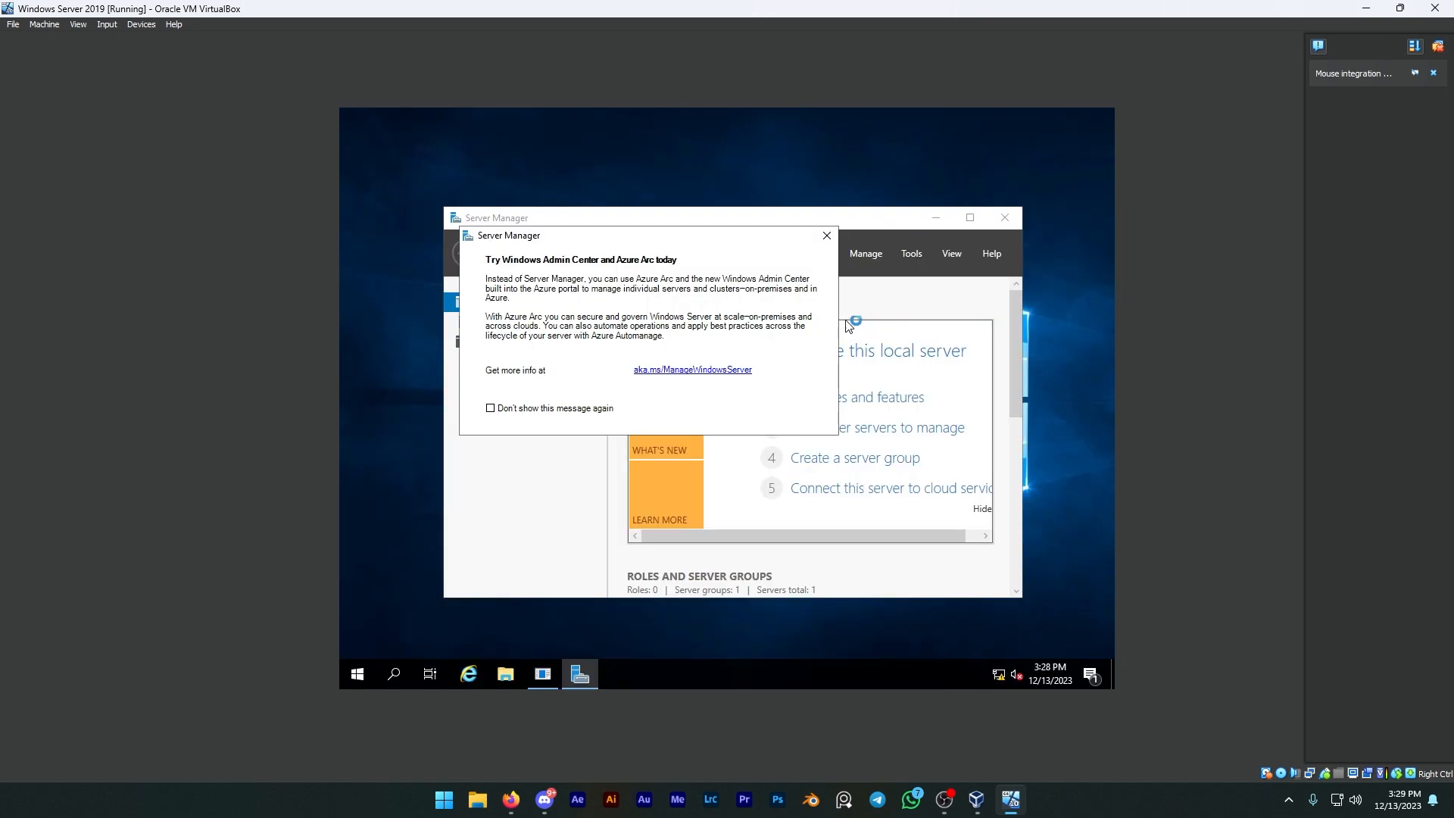
pyautogui.press('Escape')
pyautogui.hotkey('alt', 'F4')
pyautogui.hotkey('alt', 'F4')
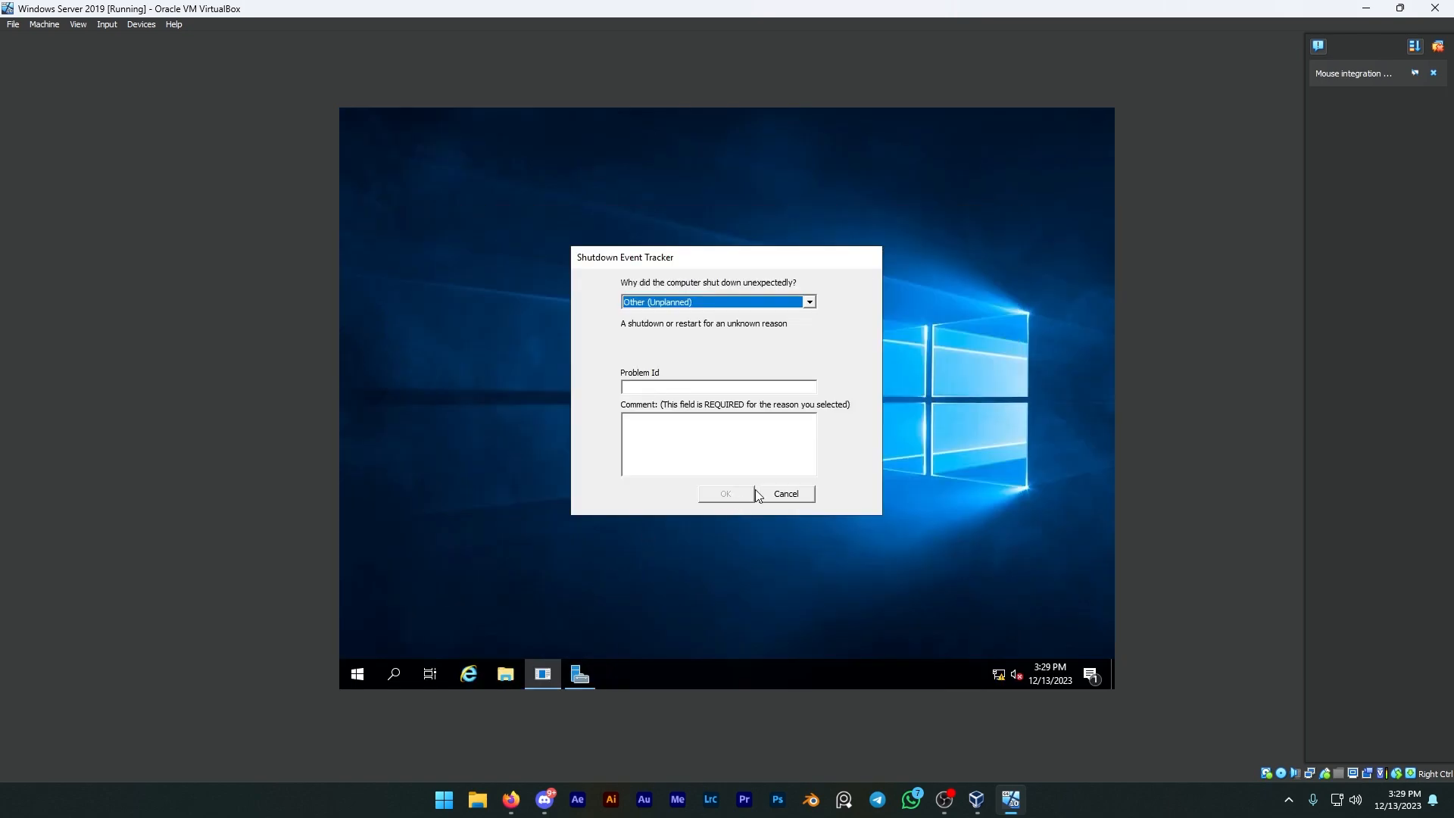
pyautogui.click(780, 494)
# Step: Examine the drives under This PC in File Explorer, including the newly attached local disk
pyautogui.click(506, 671)
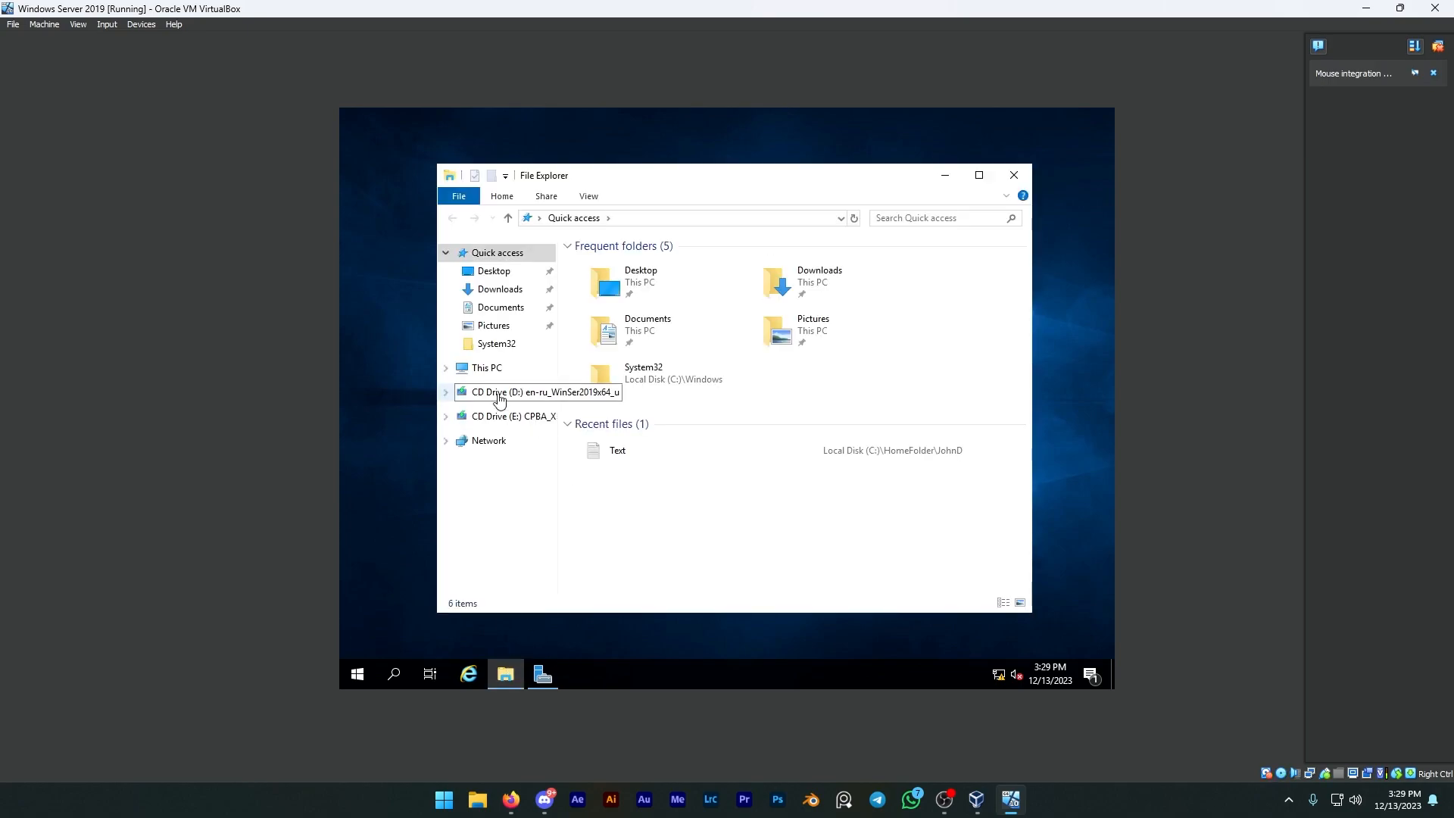
pyautogui.click(487, 369)
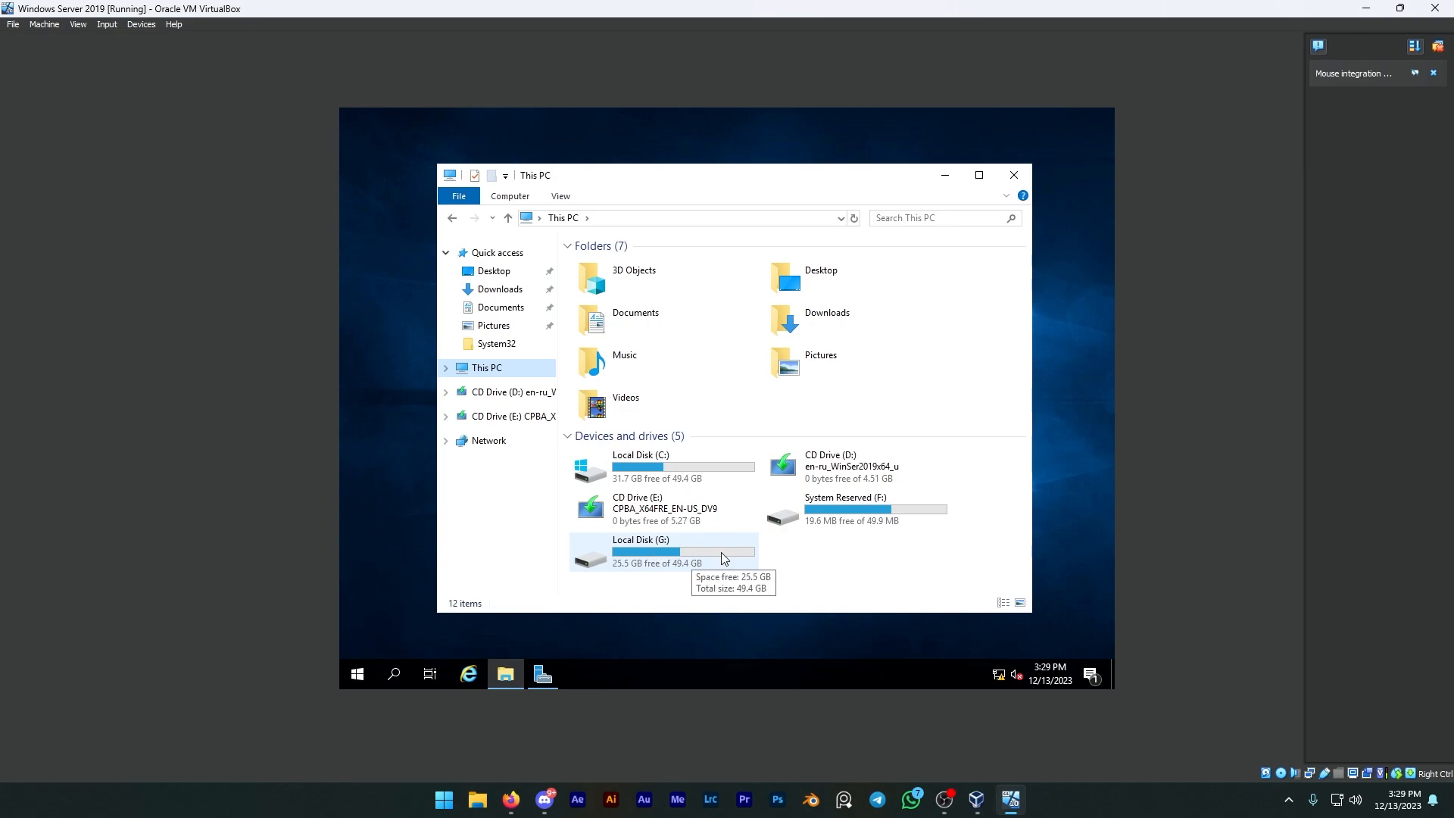
pyautogui.hotkey('alt', 'Tab')
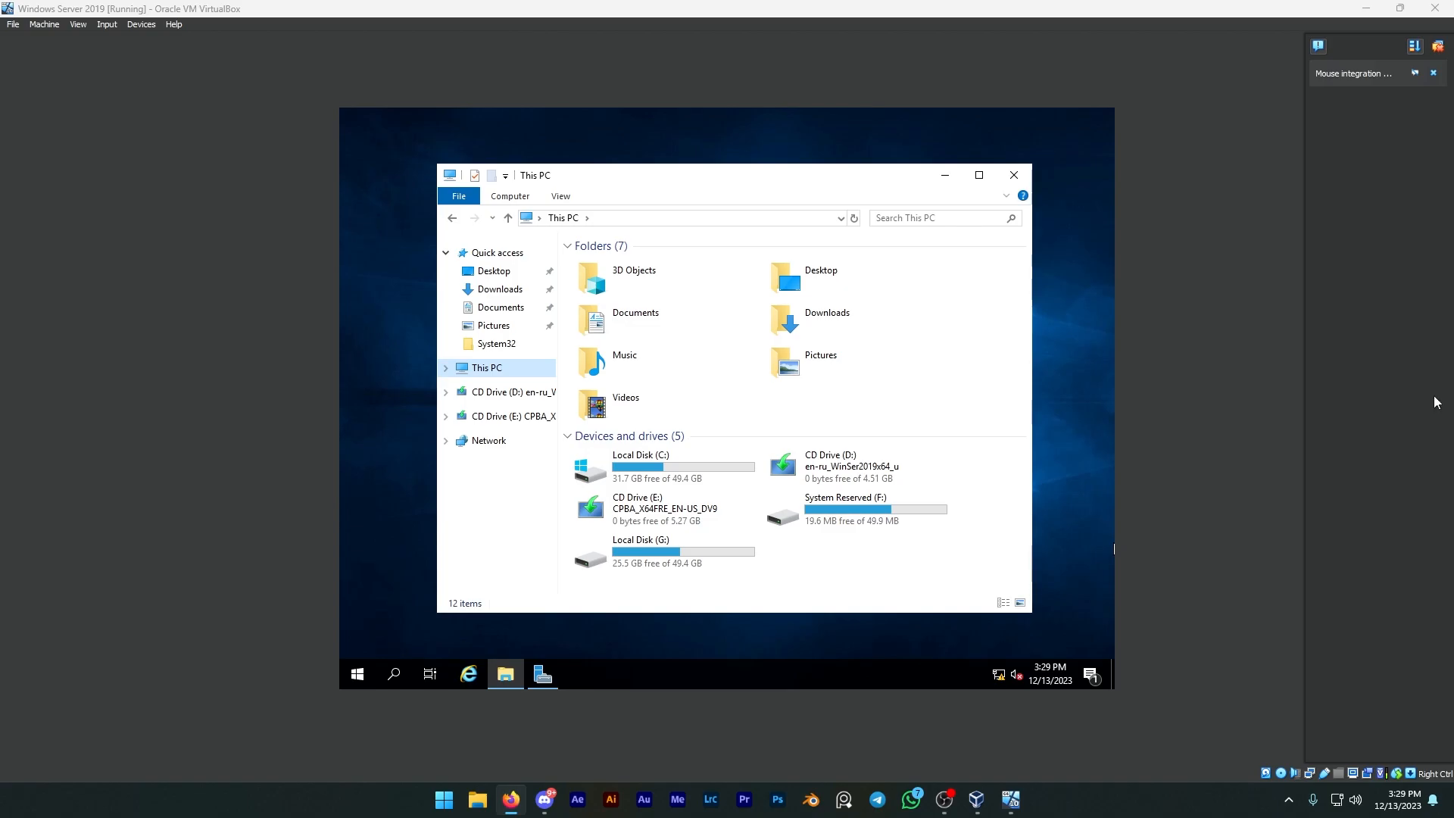
# Step: Try to open Device Manager through the server's search, twice, dismissing each message
pyautogui.press('super')
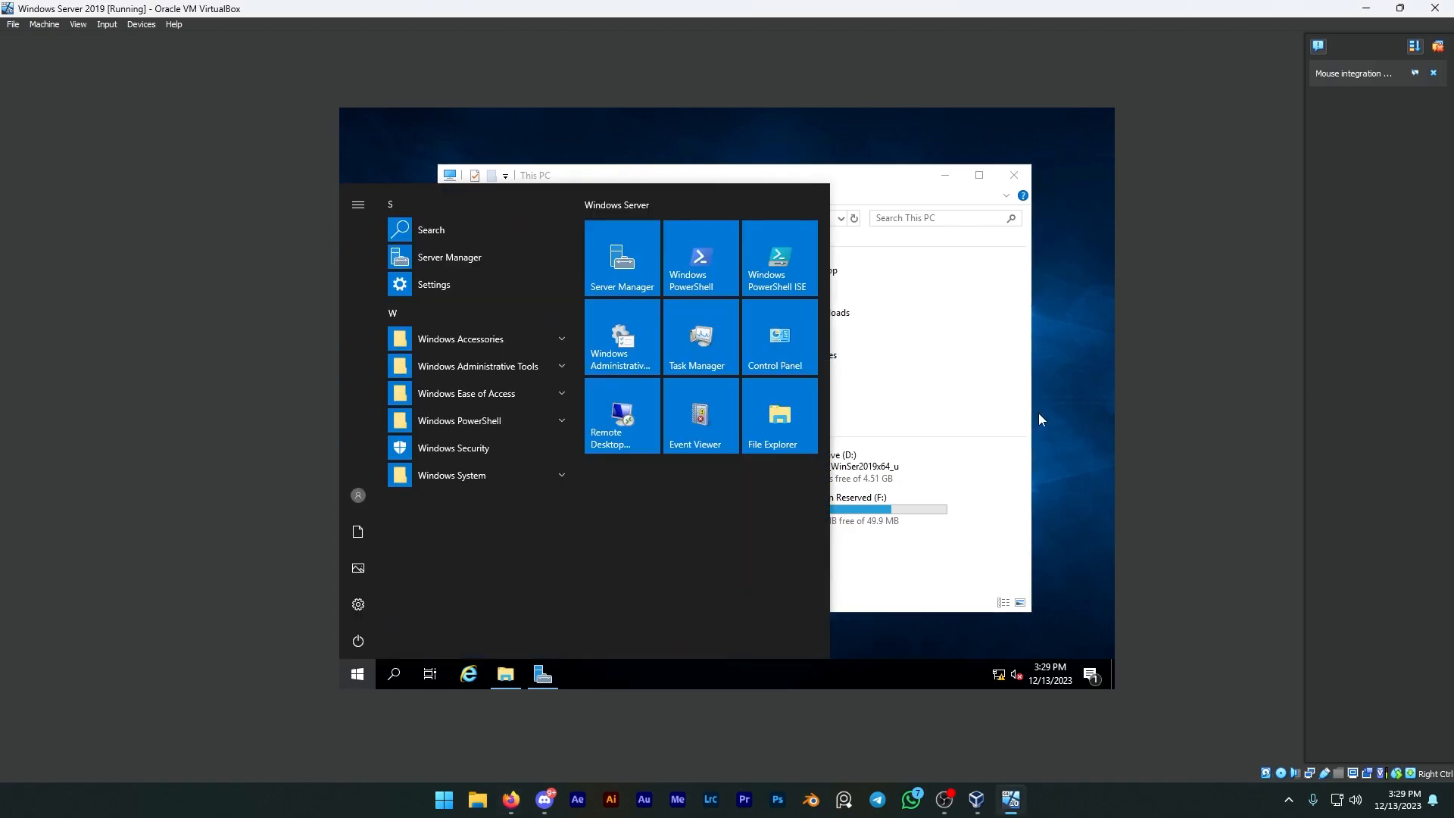
pyautogui.write('dev')
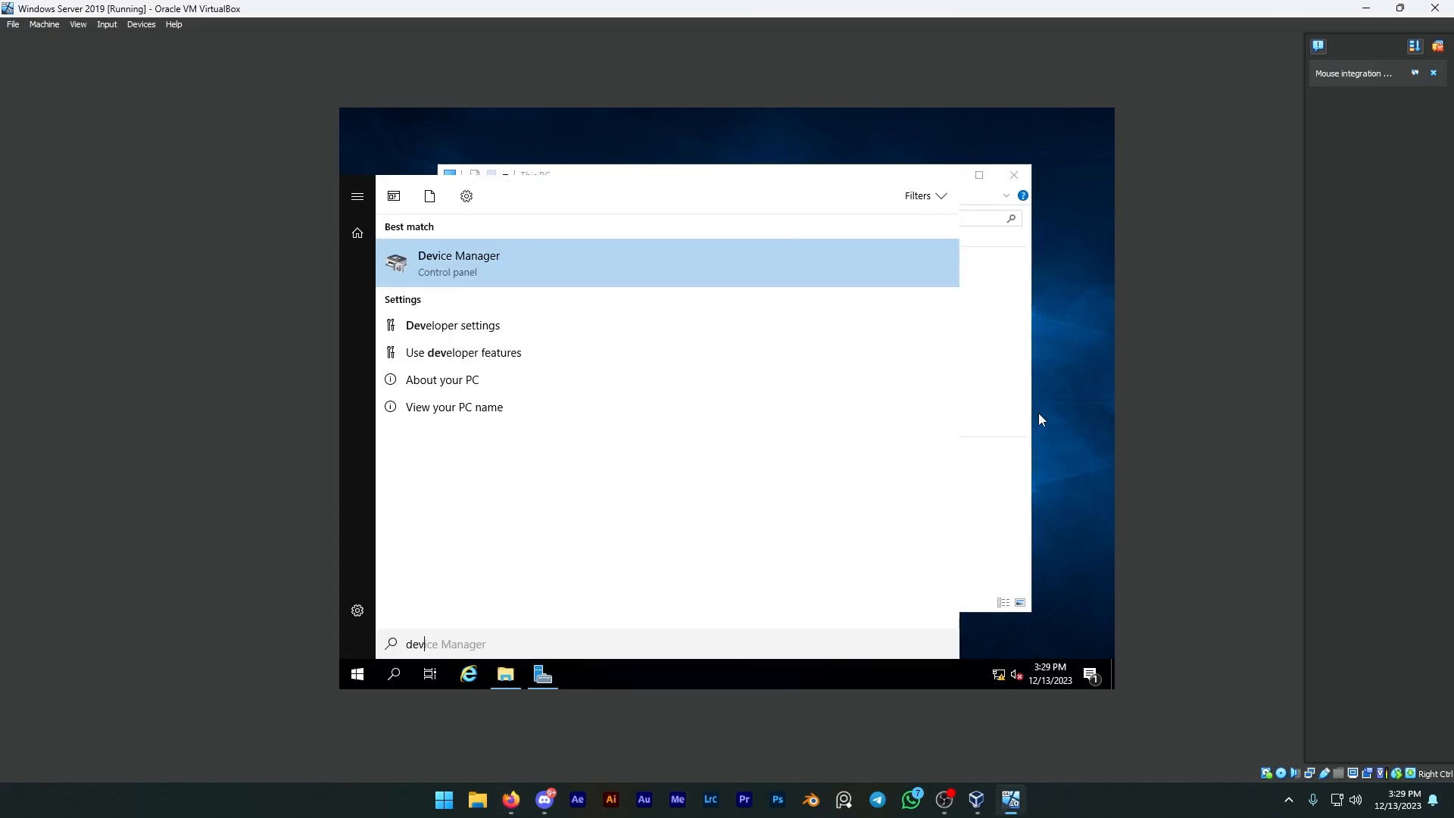
pyautogui.press('Return')
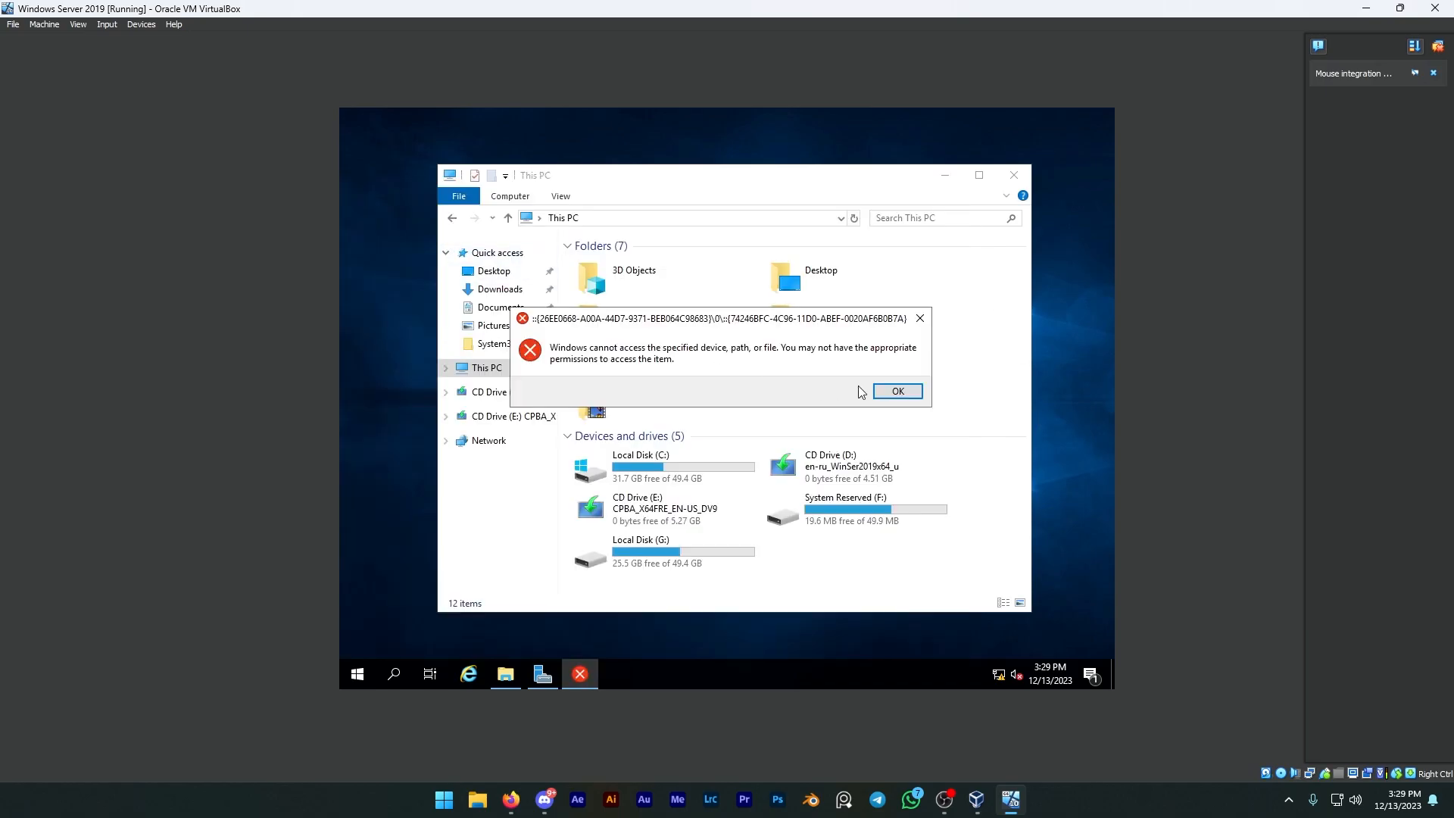
pyautogui.click(884, 392)
pyautogui.press('super')
pyautogui.write('dev')
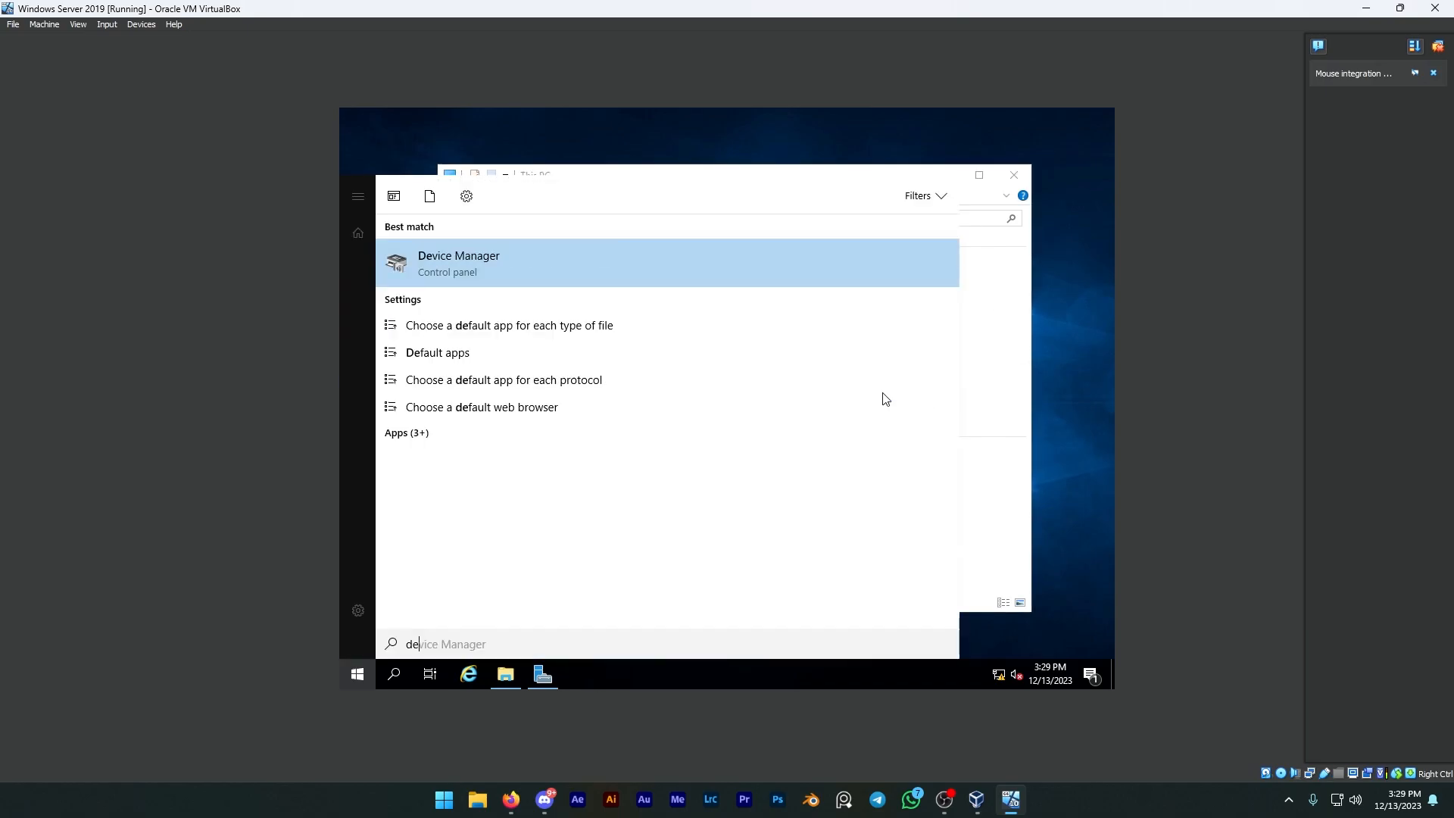
pyautogui.press('Return')
pyautogui.click(873, 393)
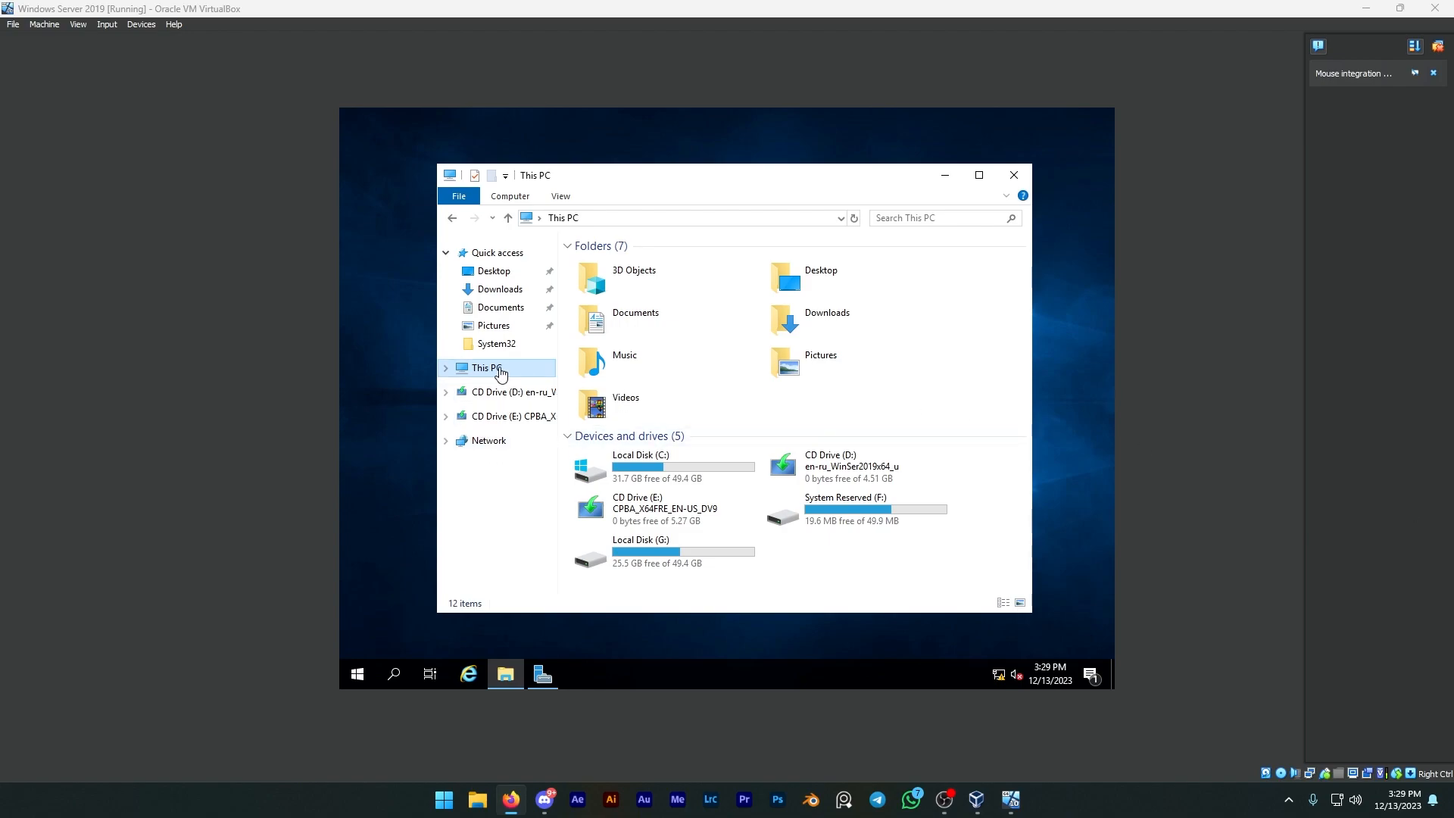
# Step: Look through the actions available for Local Disk (G:) and leave the drive selected
pyautogui.click(698, 566)
pyautogui.rightClick(698, 566)
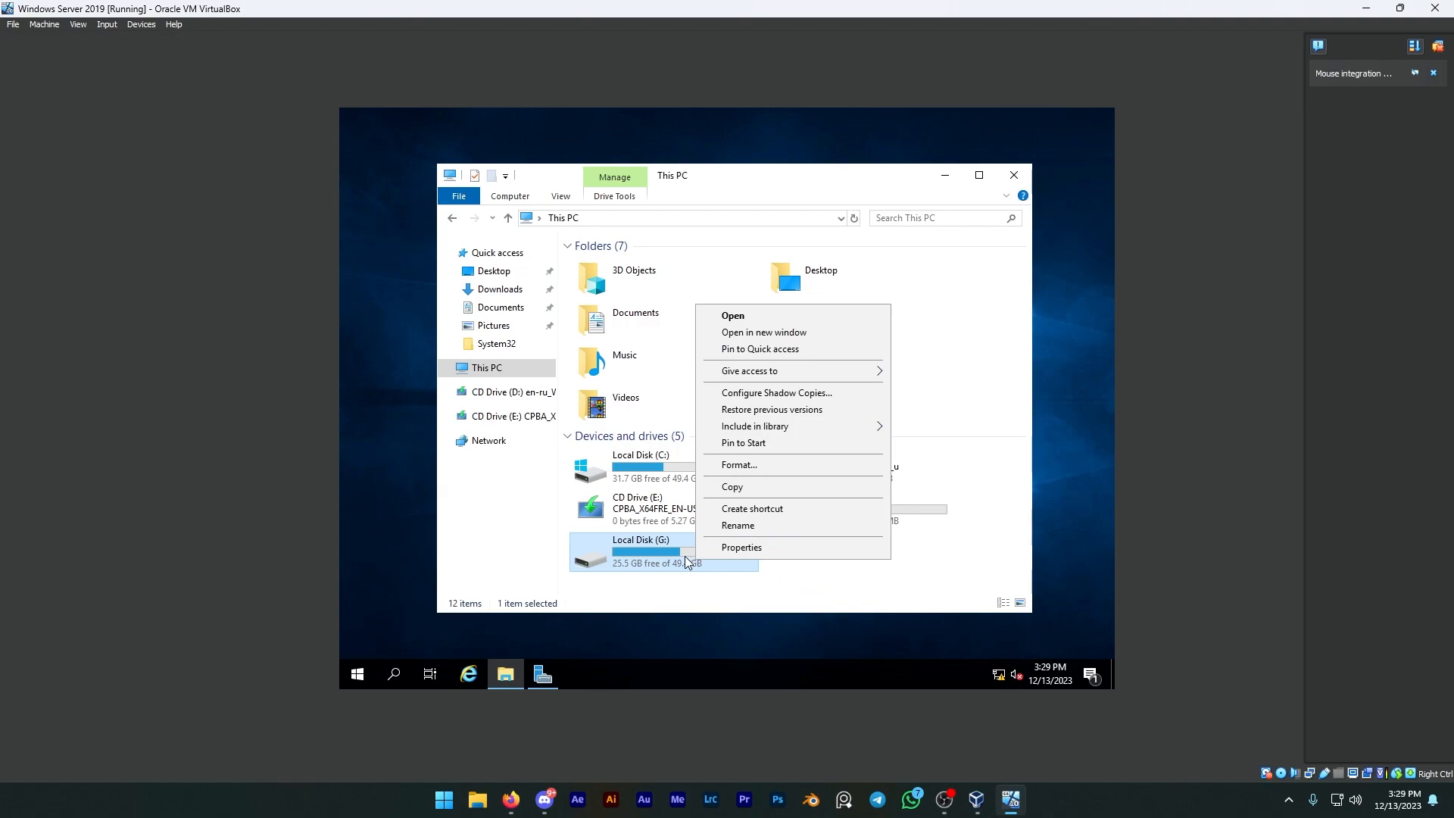
pyautogui.click(679, 556)
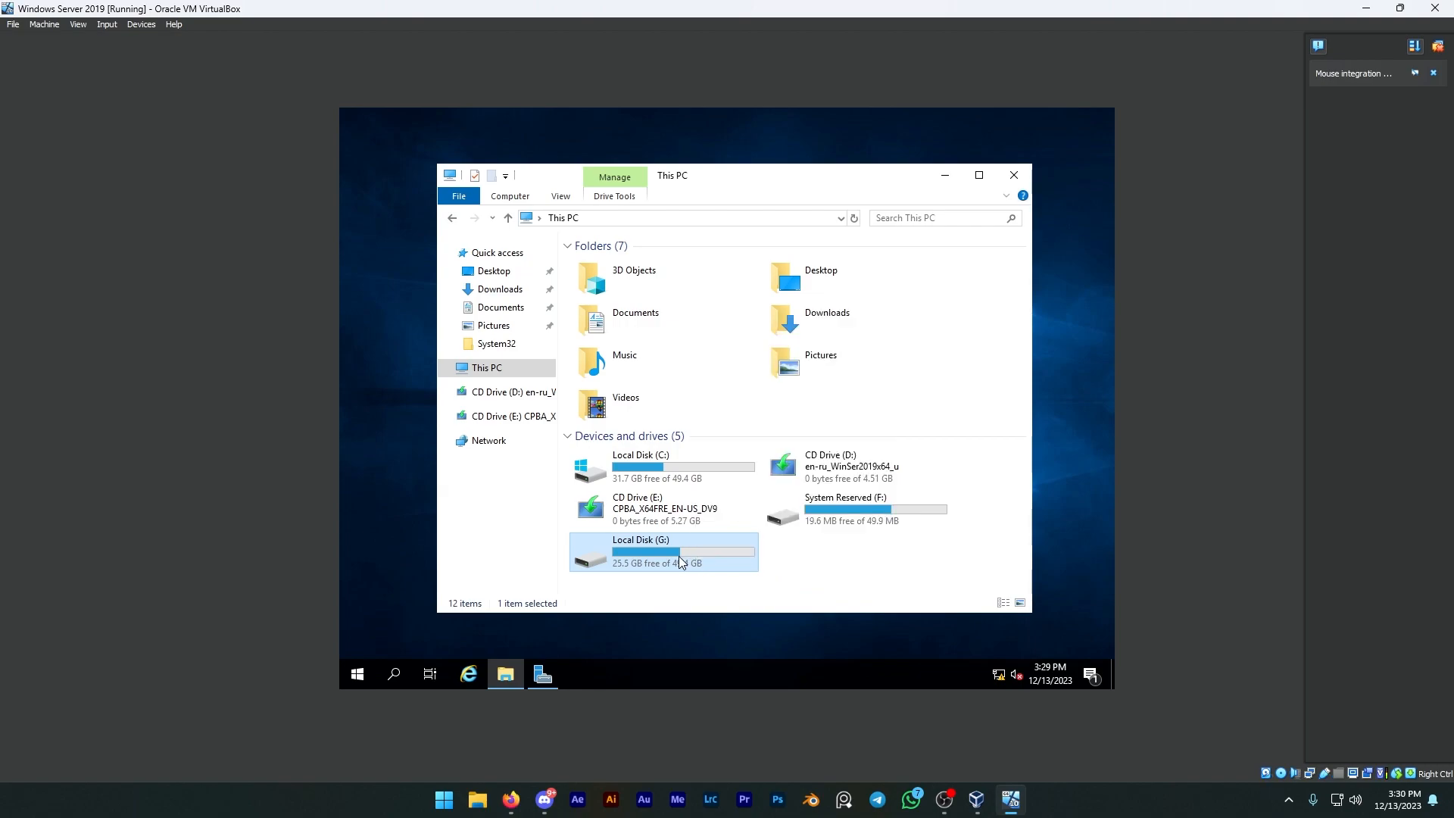
# Step: Inspect the general properties of both VBOX HARDDISK entries under the disk drives in Device Manager
pyautogui.rightClick(357, 672)
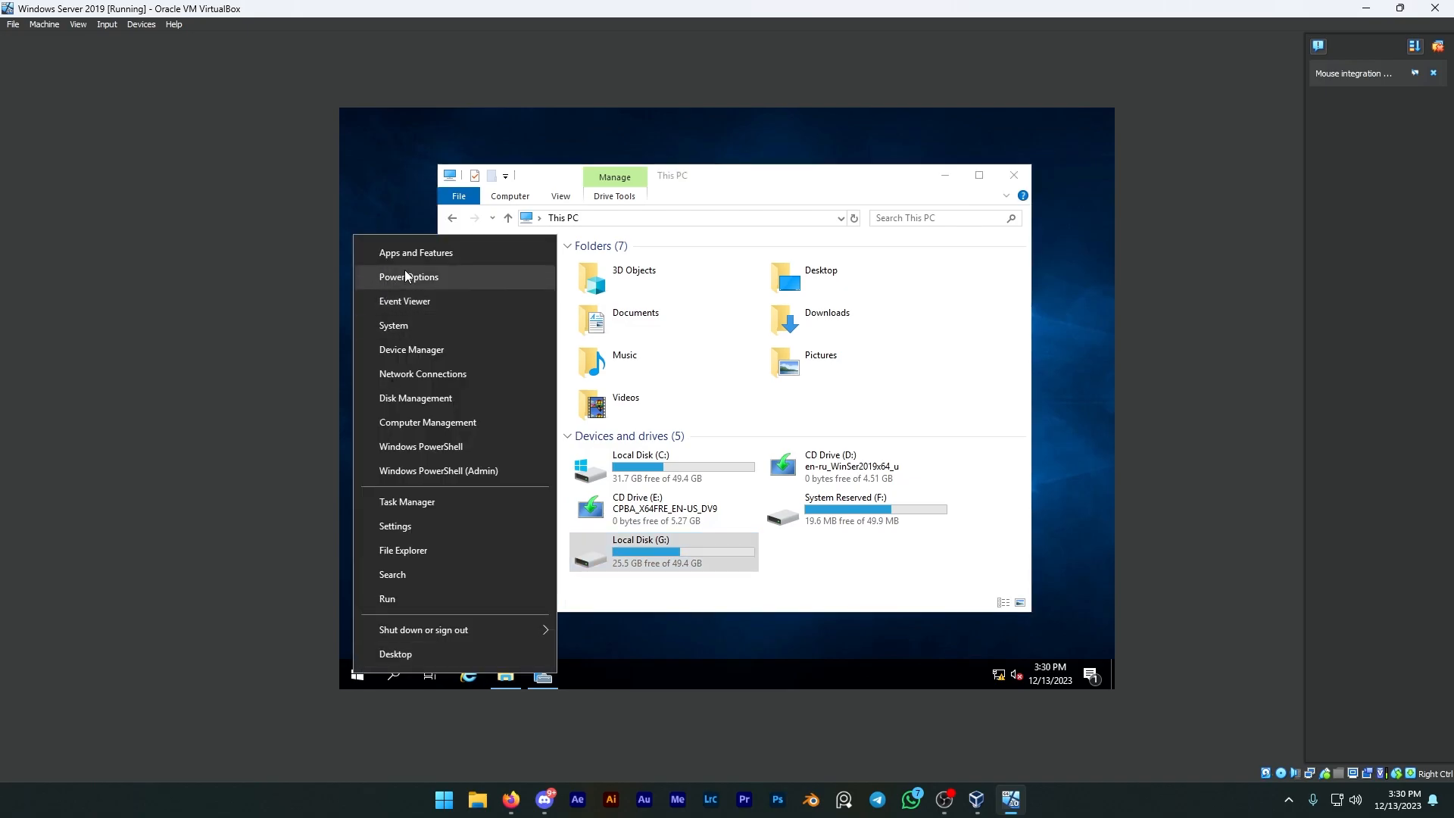
pyautogui.click(410, 347)
pyautogui.doubleClick(467, 253)
pyautogui.doubleClick(467, 253)
pyautogui.doubleClick(468, 253)
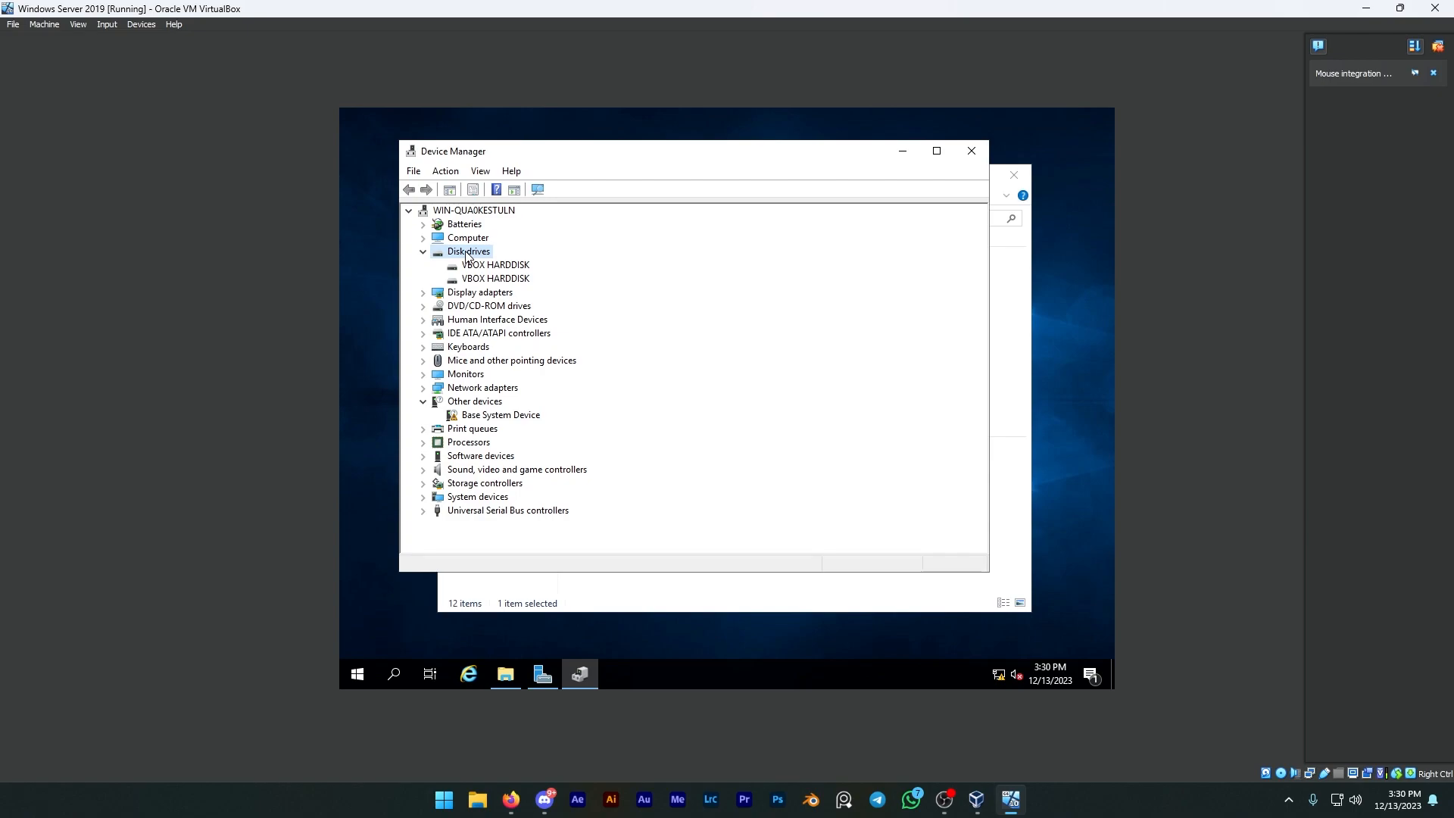
pyautogui.doubleClick(484, 267)
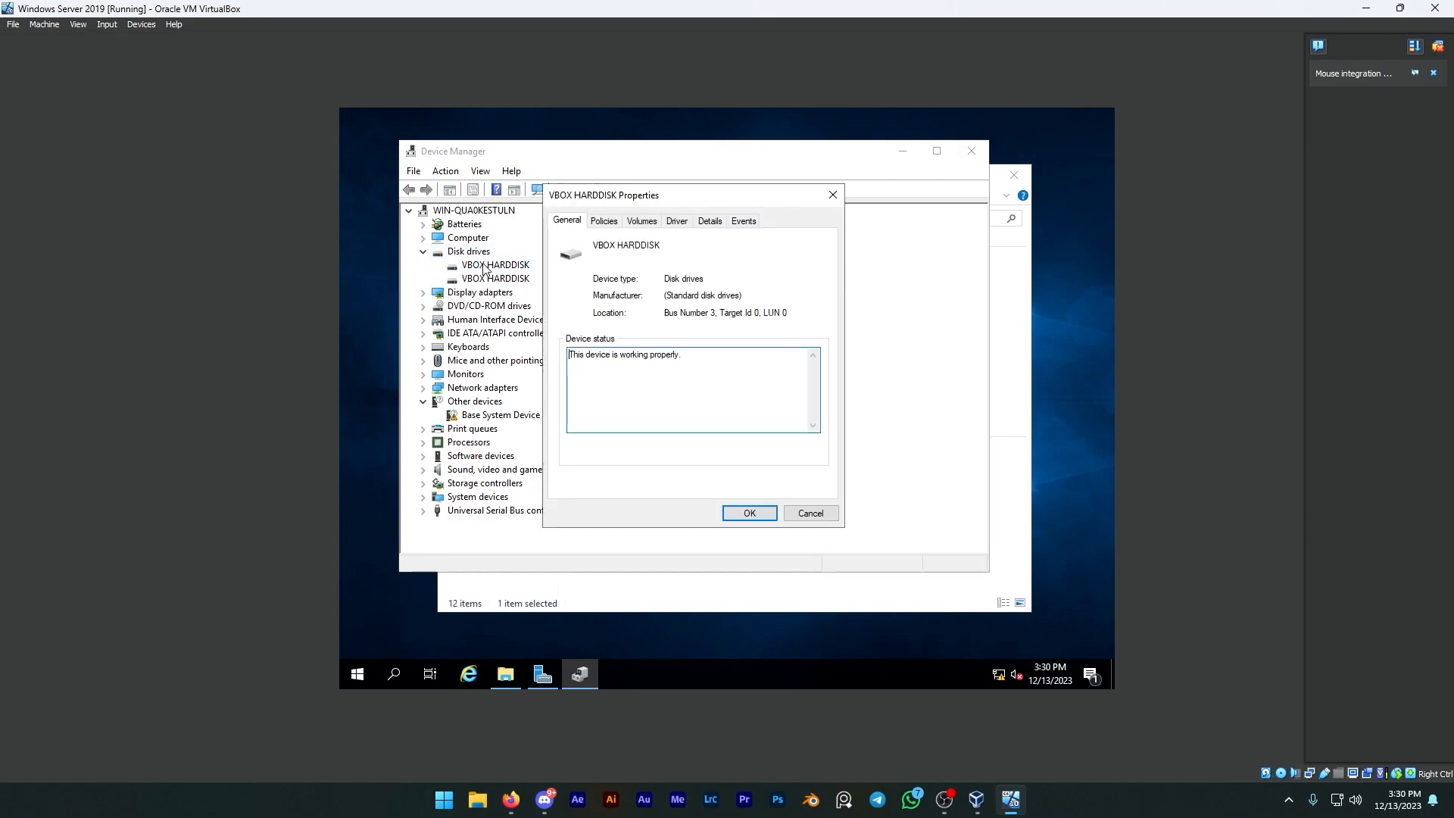
pyautogui.click(748, 510)
pyautogui.doubleClick(496, 279)
pyautogui.click(758, 515)
pyautogui.doubleClick(449, 252)
pyautogui.doubleClick(450, 252)
# Step: Find and open Computer Management on the server, and show Disk Management
pyautogui.click(355, 675)
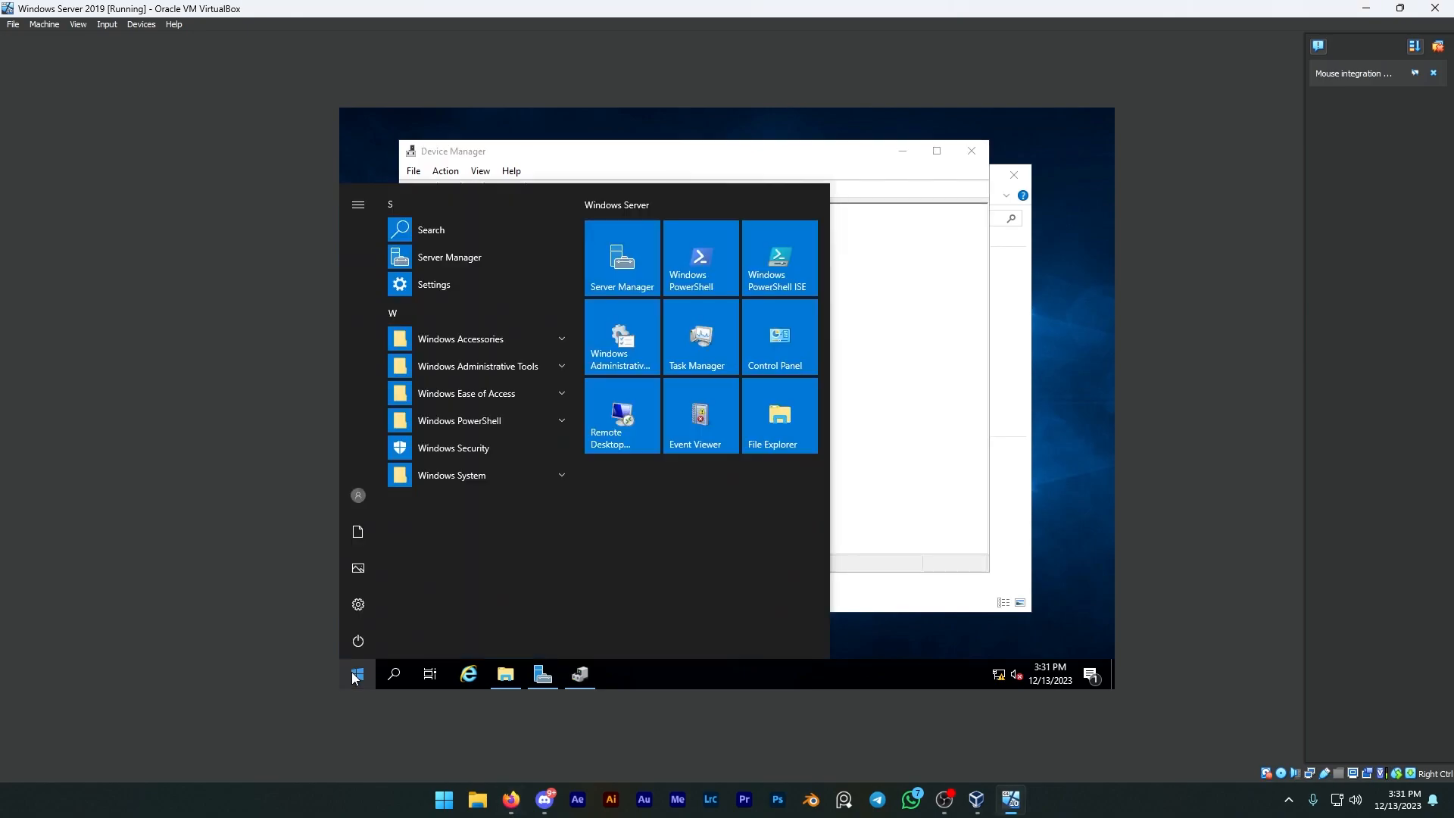
pyautogui.write('computer')
pyautogui.click(463, 325)
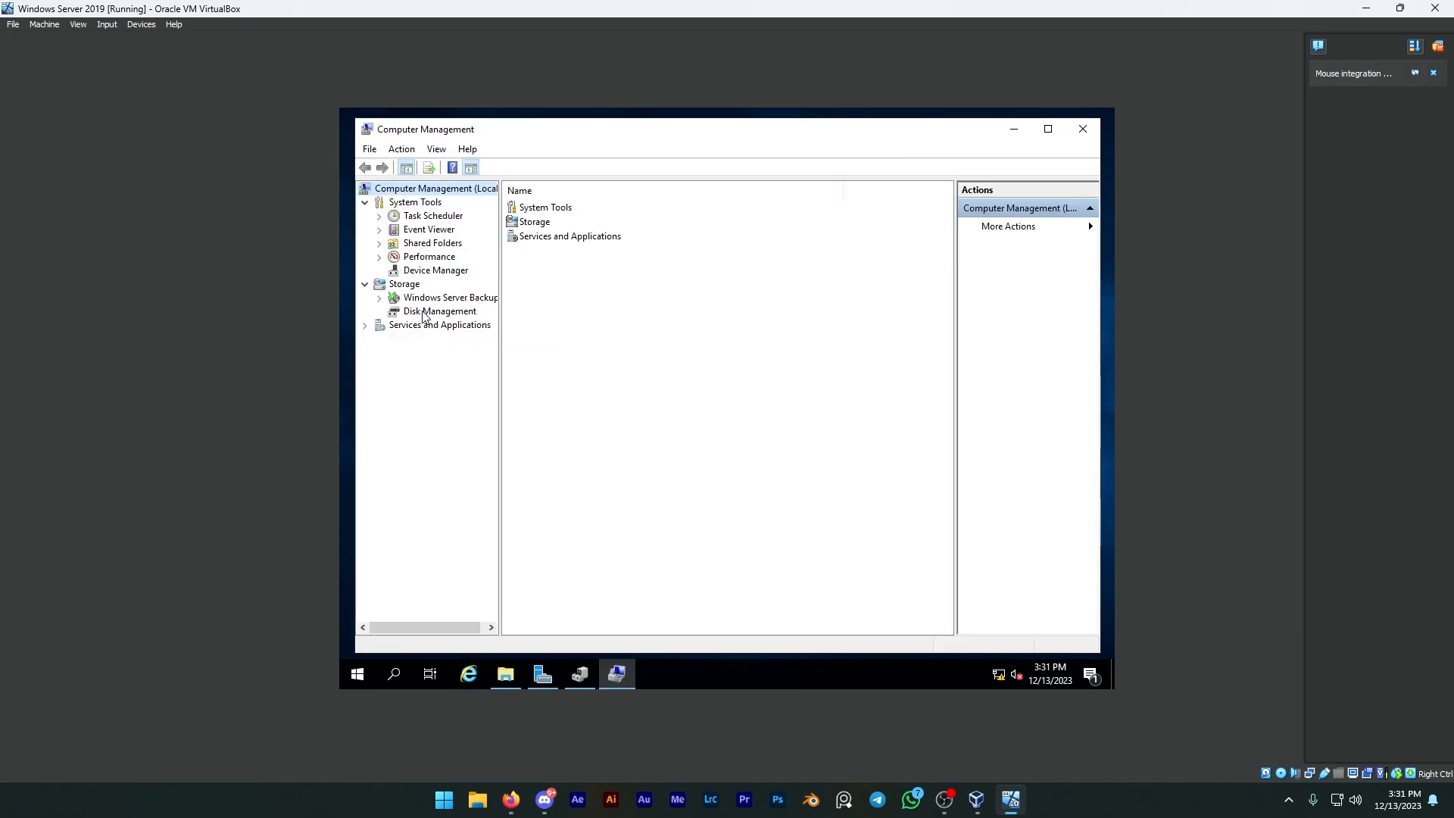
pyautogui.click(424, 316)
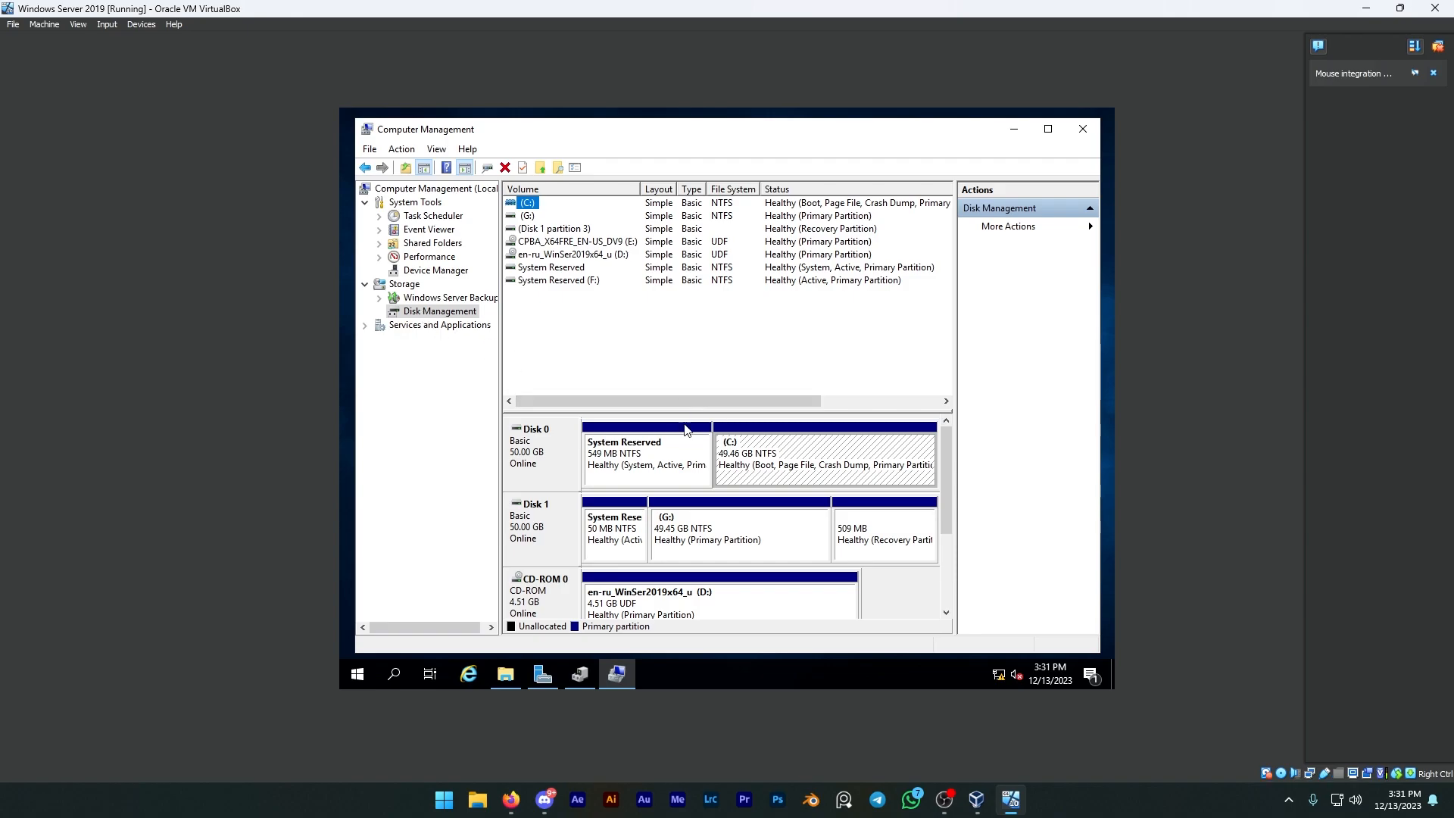
pyautogui.hotkey('alt', 'Tab')
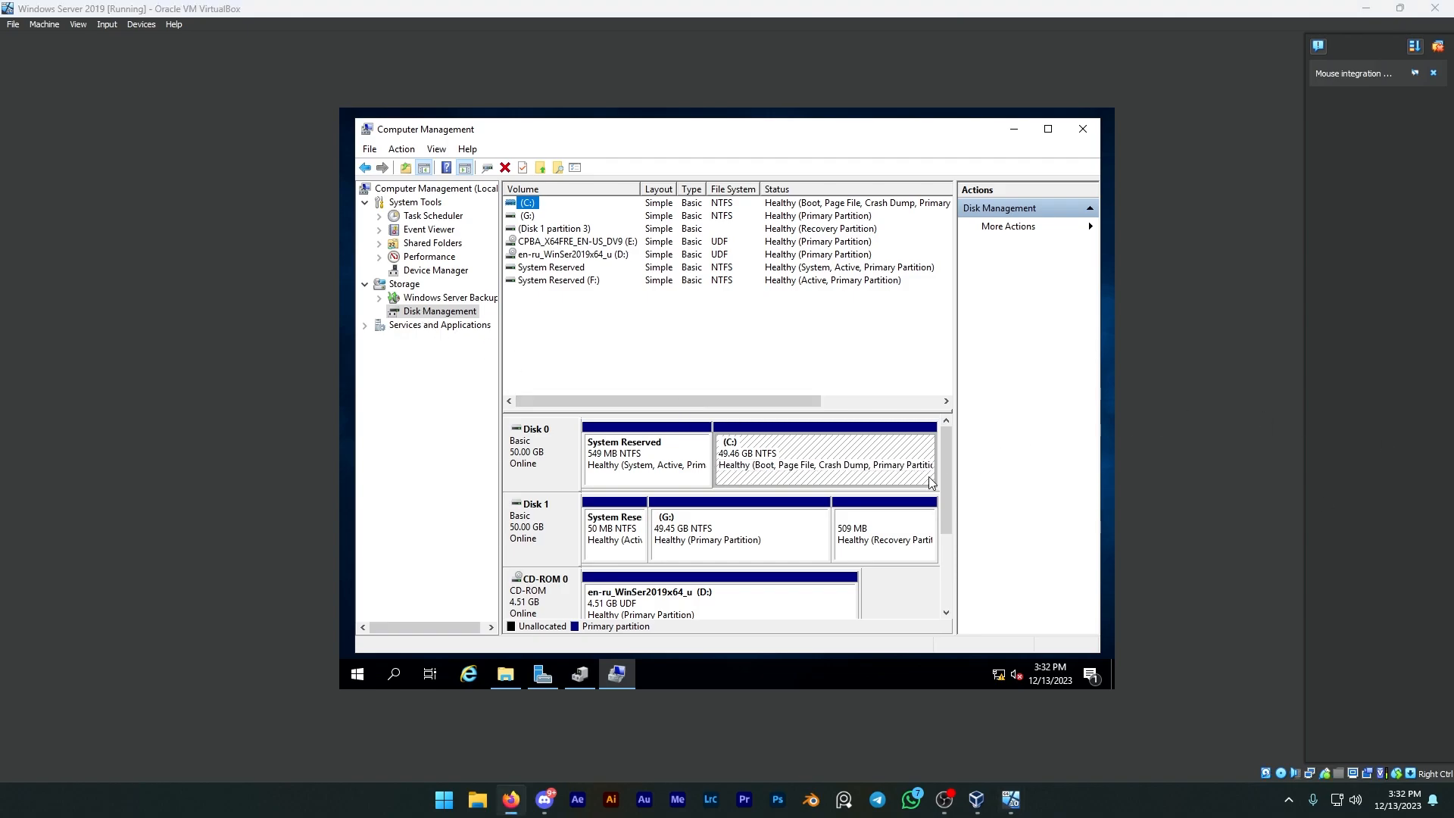
pyautogui.moveTo(946, 484)
pyautogui.mouseDown()
pyautogui.moveTo(961, 560)
pyautogui.moveTo(961, 475)
pyautogui.mouseUp()
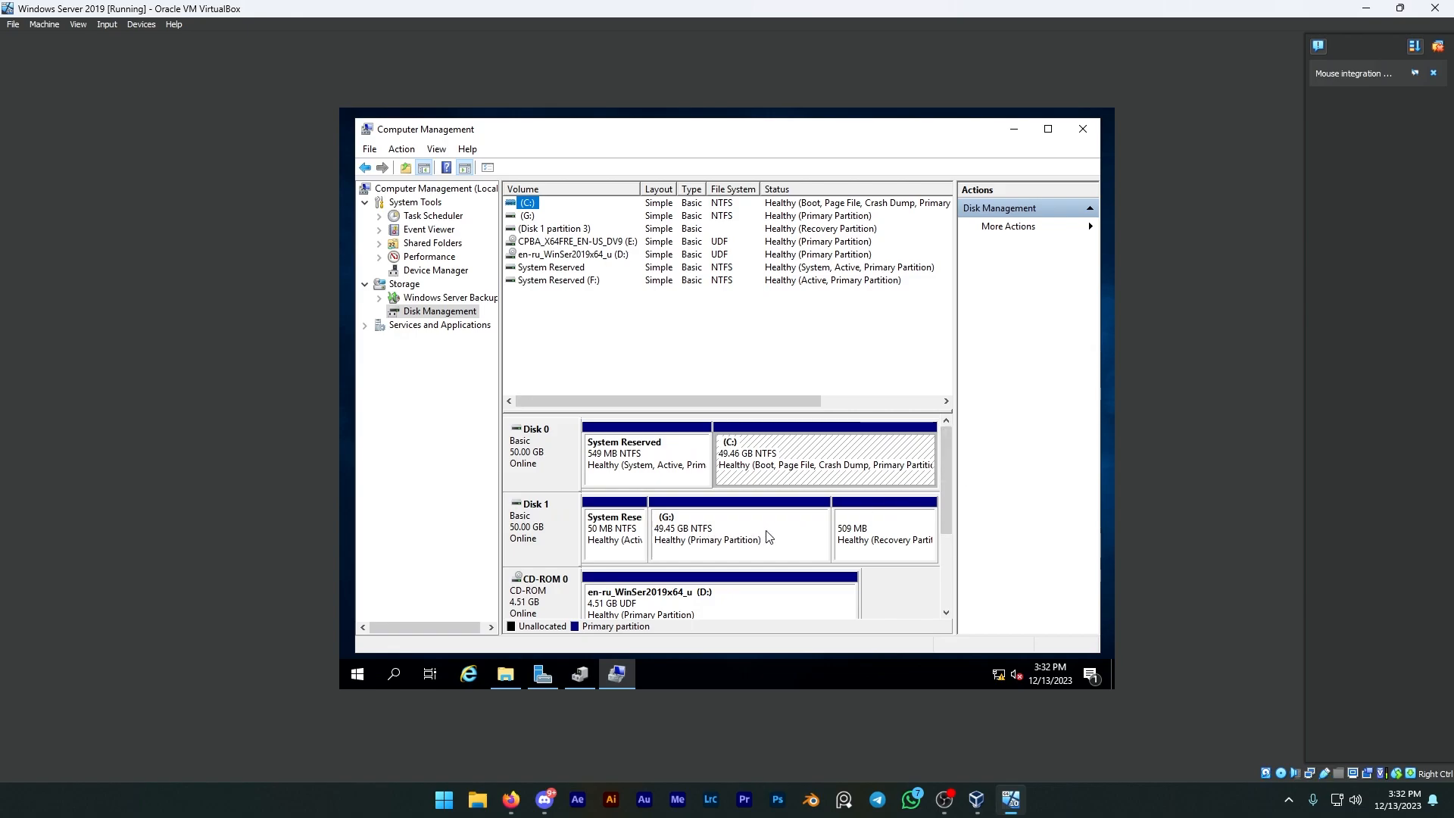
# Step: Examine the actions available for Disk 1 in Disk Management, including its properties
pyautogui.click(868, 528)
pyautogui.click(550, 533)
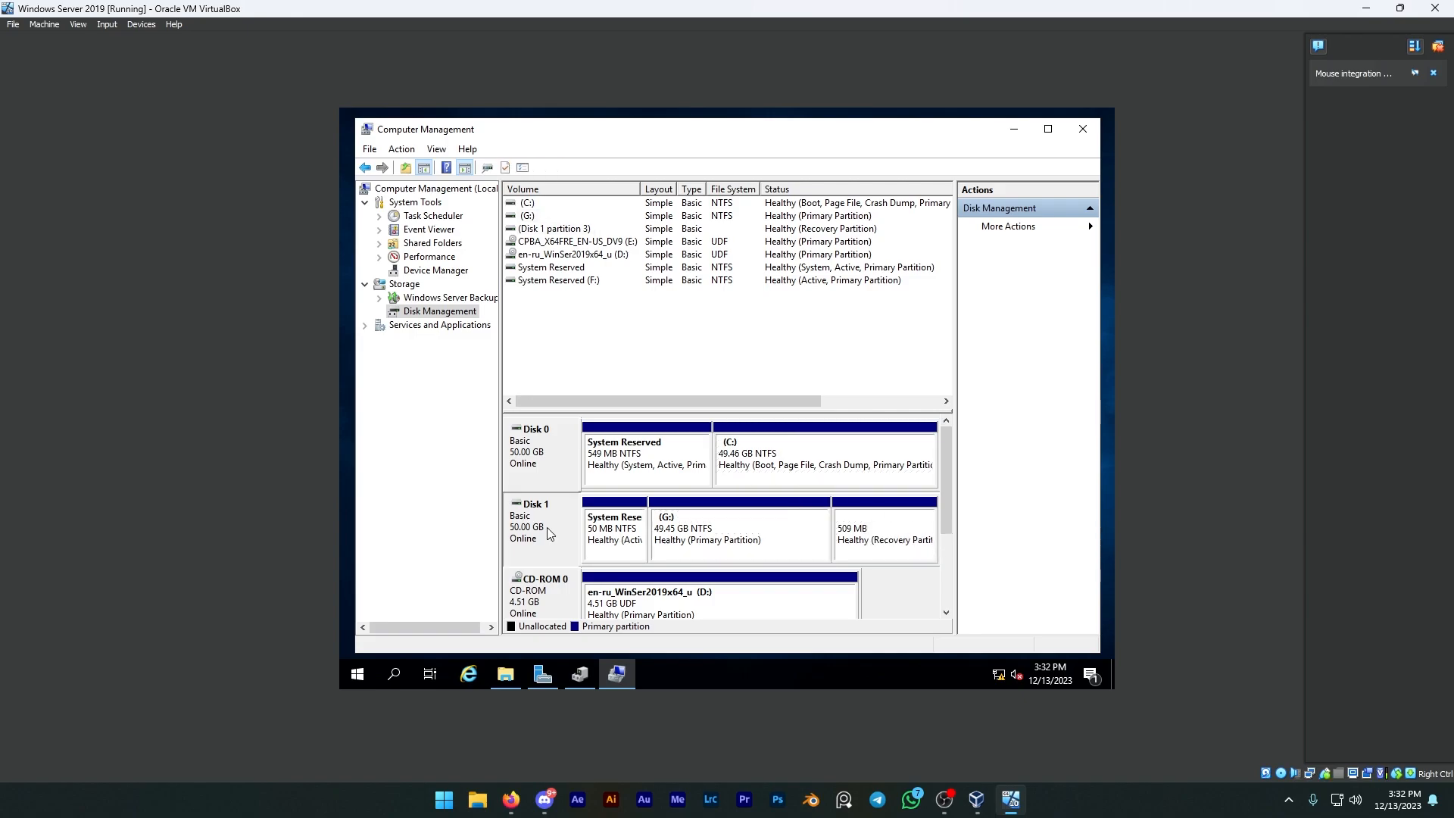
pyautogui.rightClick(550, 534)
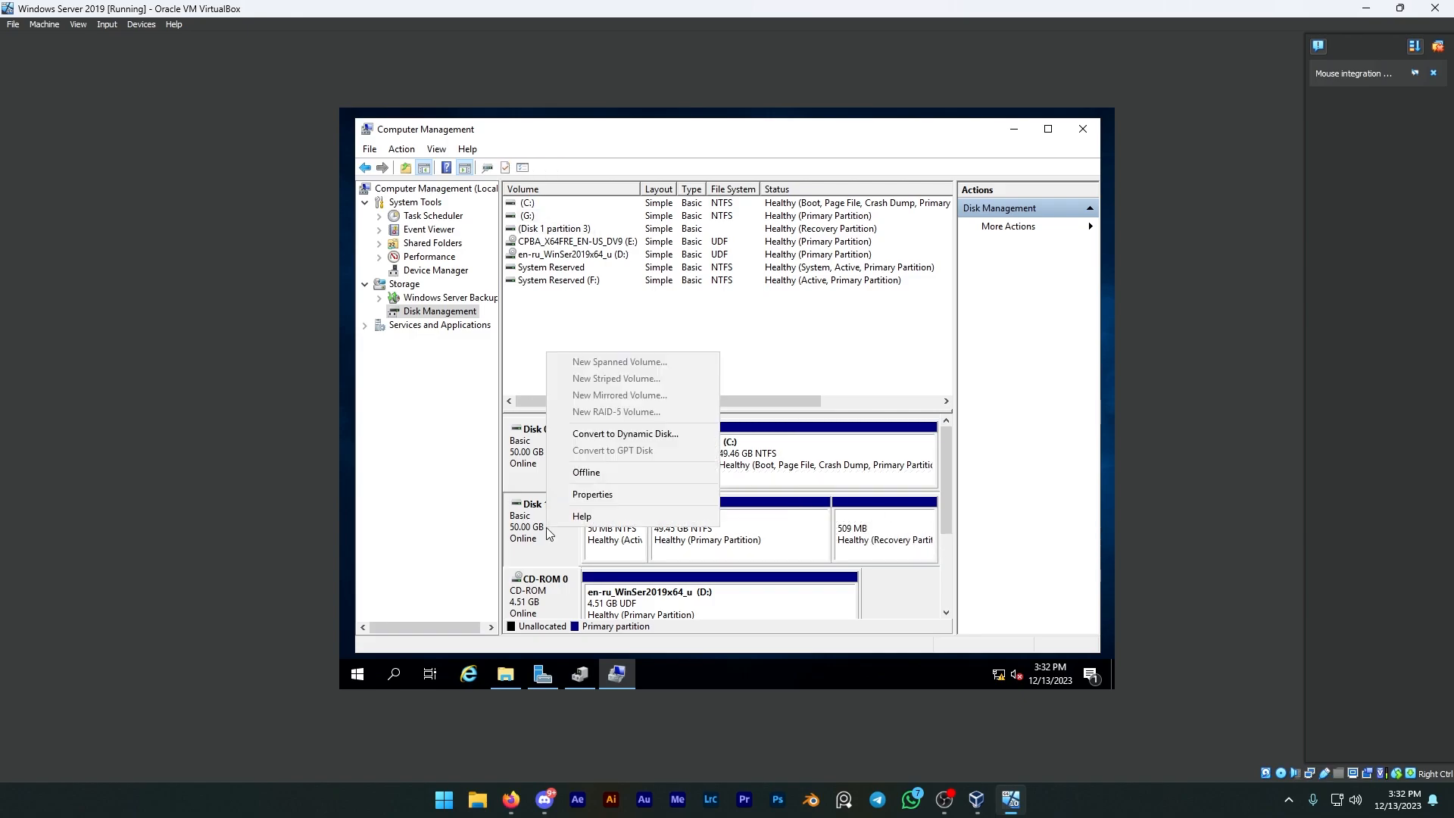
pyautogui.click(585, 500)
pyautogui.click(606, 496)
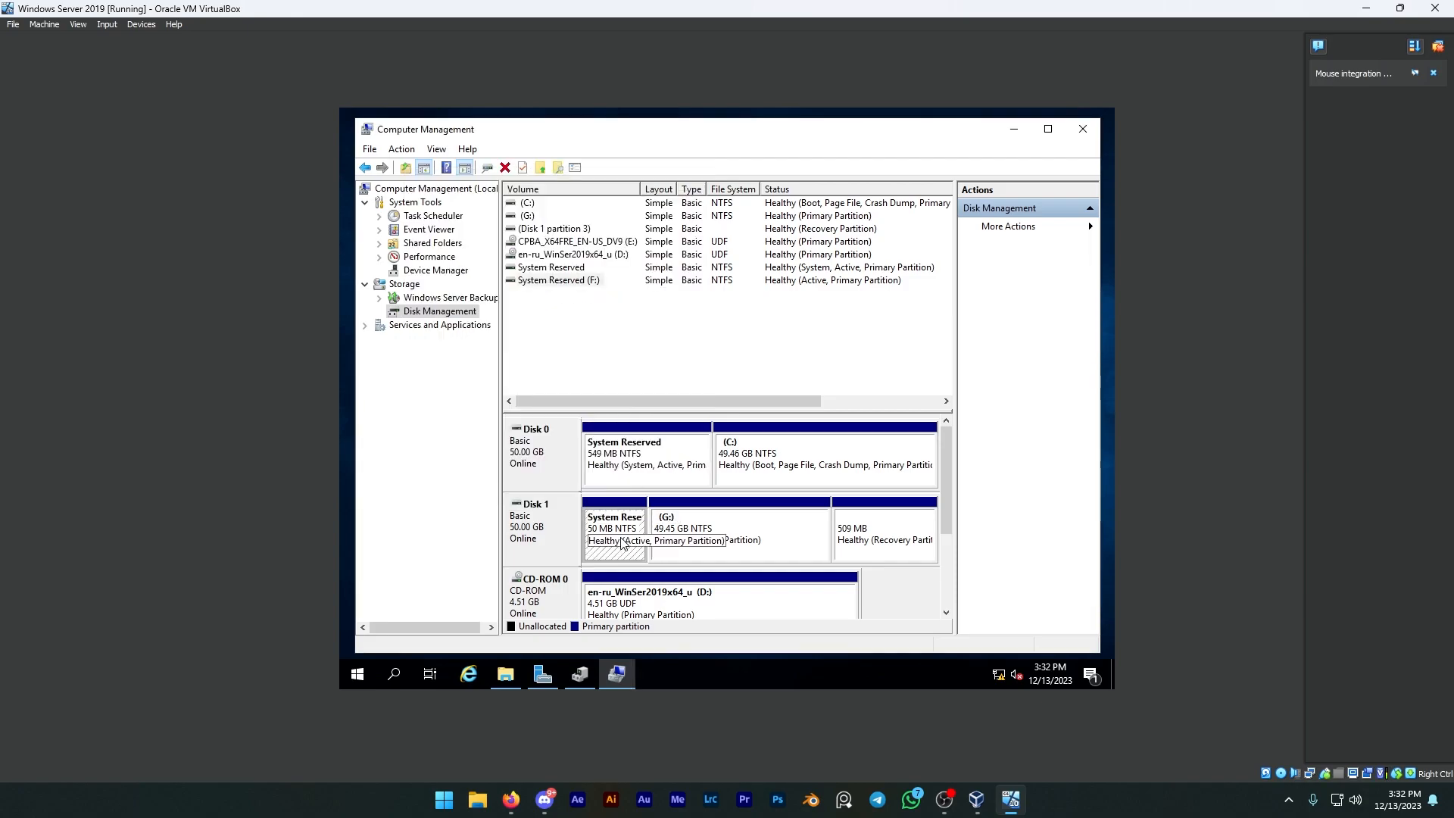
# Step: Delete the G: volume on Disk 1, and check the actions available for the disk's recovery partition
pyautogui.click(746, 536)
pyautogui.rightClick(746, 536)
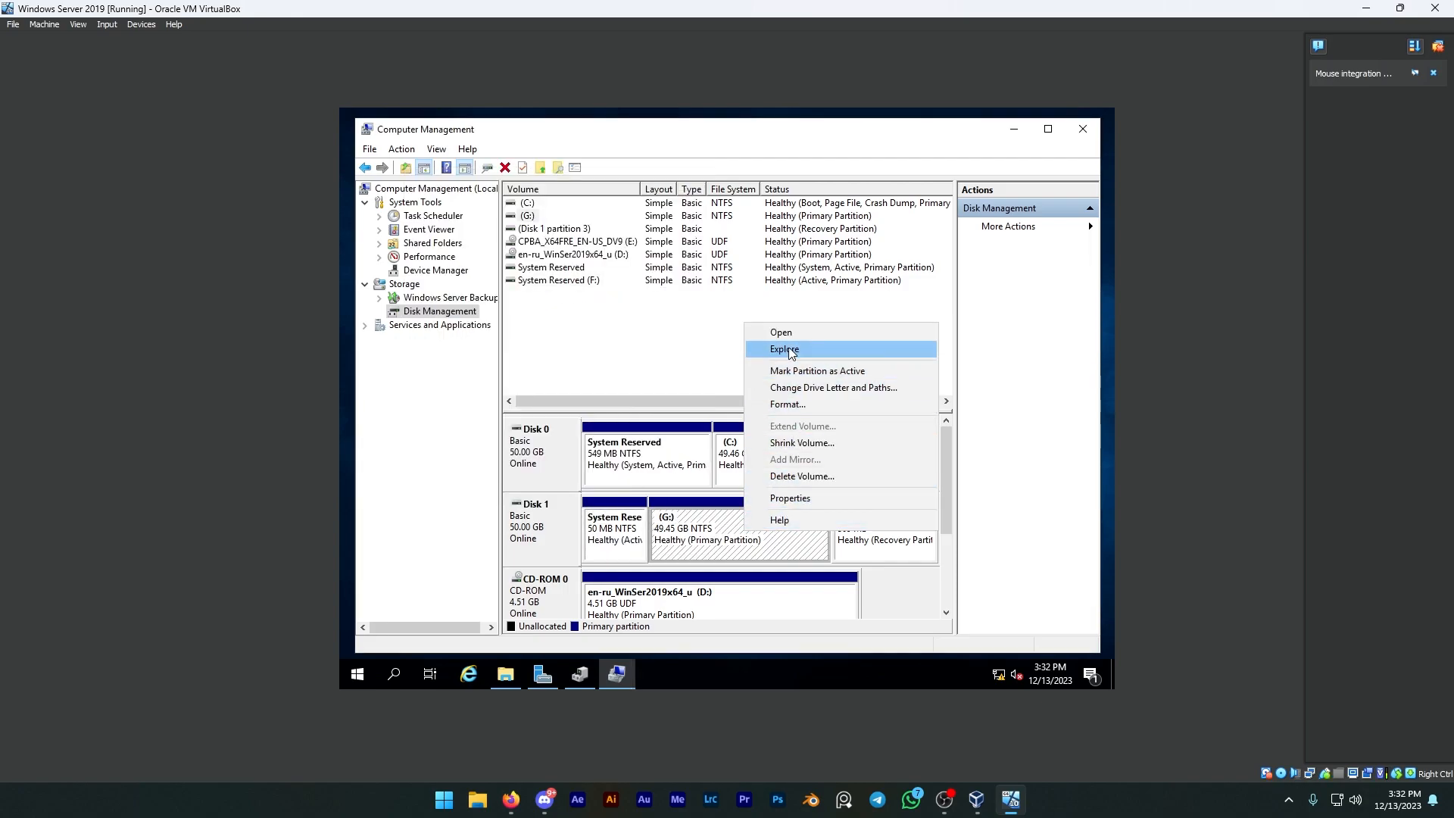
pyautogui.click(801, 477)
pyautogui.click(762, 448)
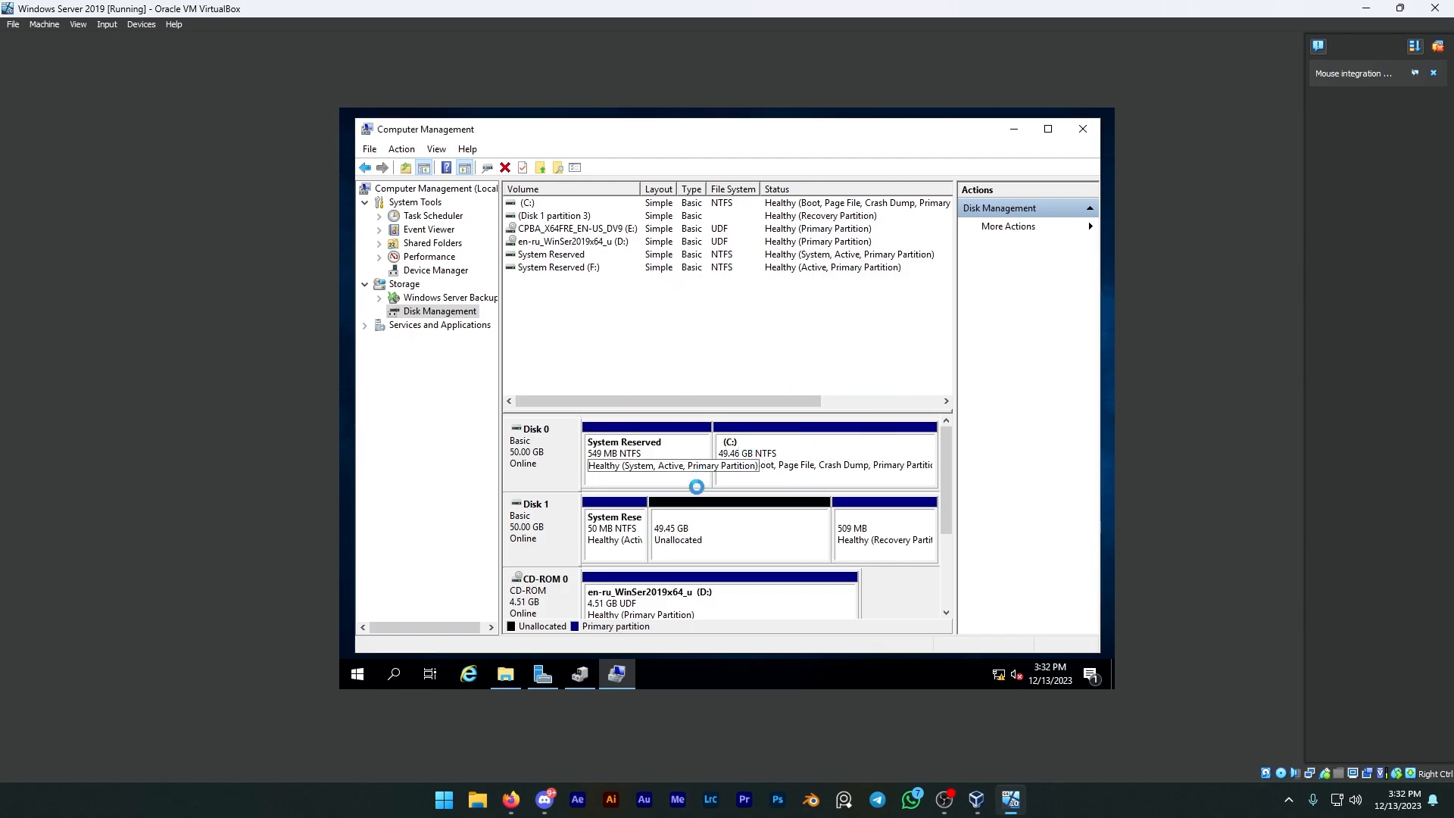
pyautogui.click(860, 525)
pyautogui.rightClick(860, 525)
pyautogui.click(851, 532)
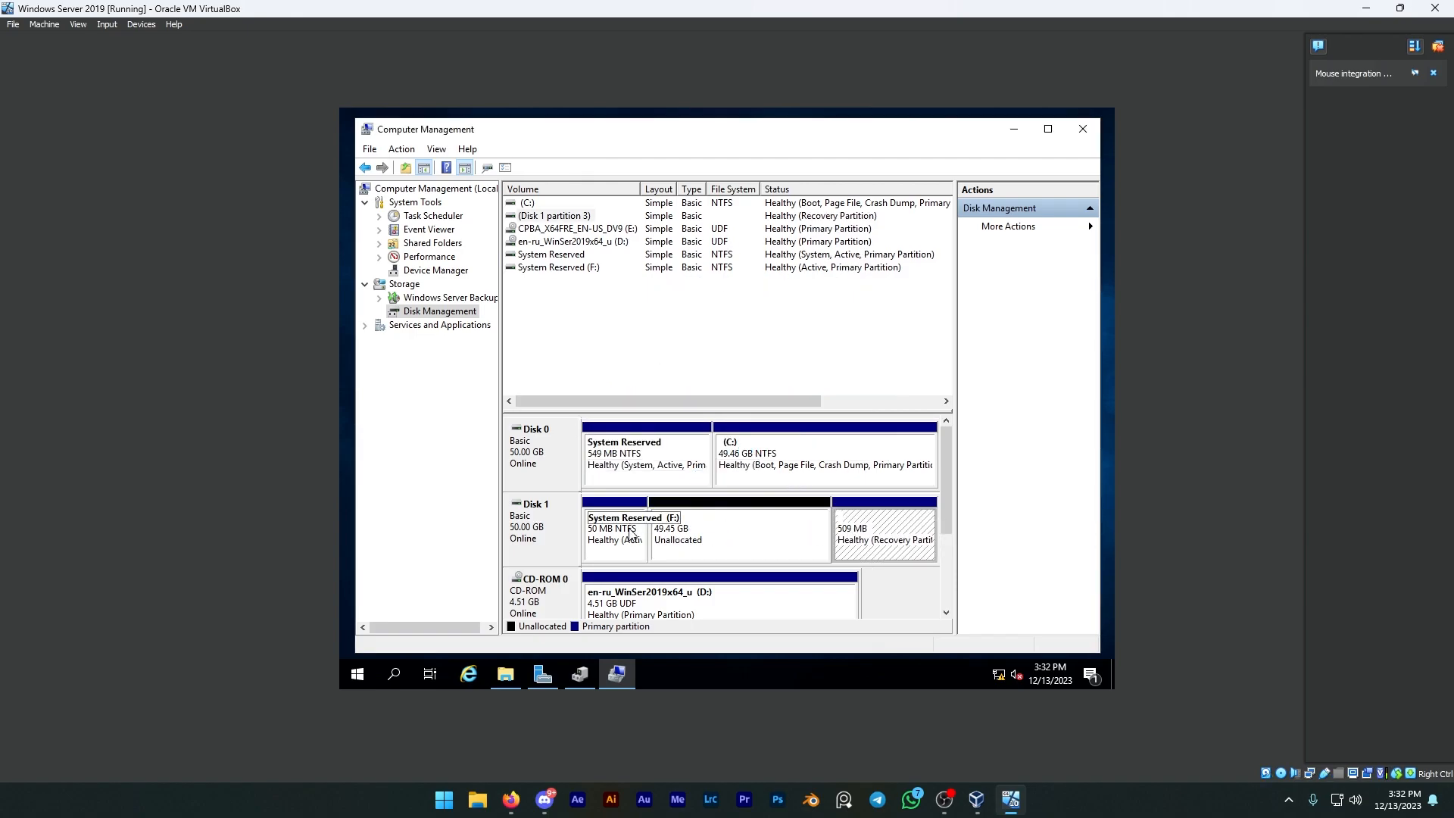
# Step: Create a simple volume in the unallocated space on Disk 1 with drive letter G and the wizard's default settings
pyautogui.click(733, 540)
pyautogui.rightClick(733, 540)
pyautogui.click(778, 416)
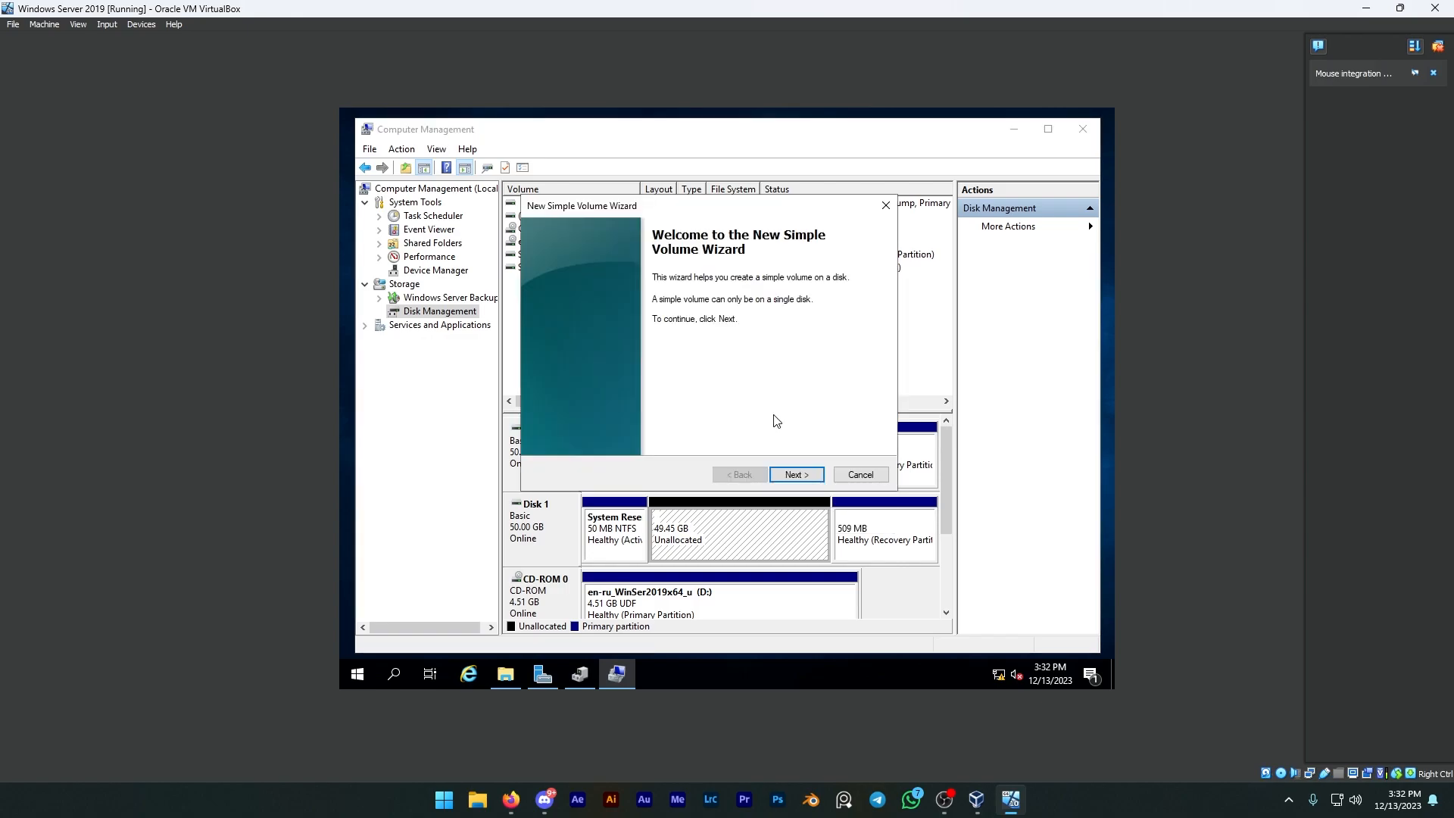
pyautogui.click(791, 477)
pyautogui.click(796, 477)
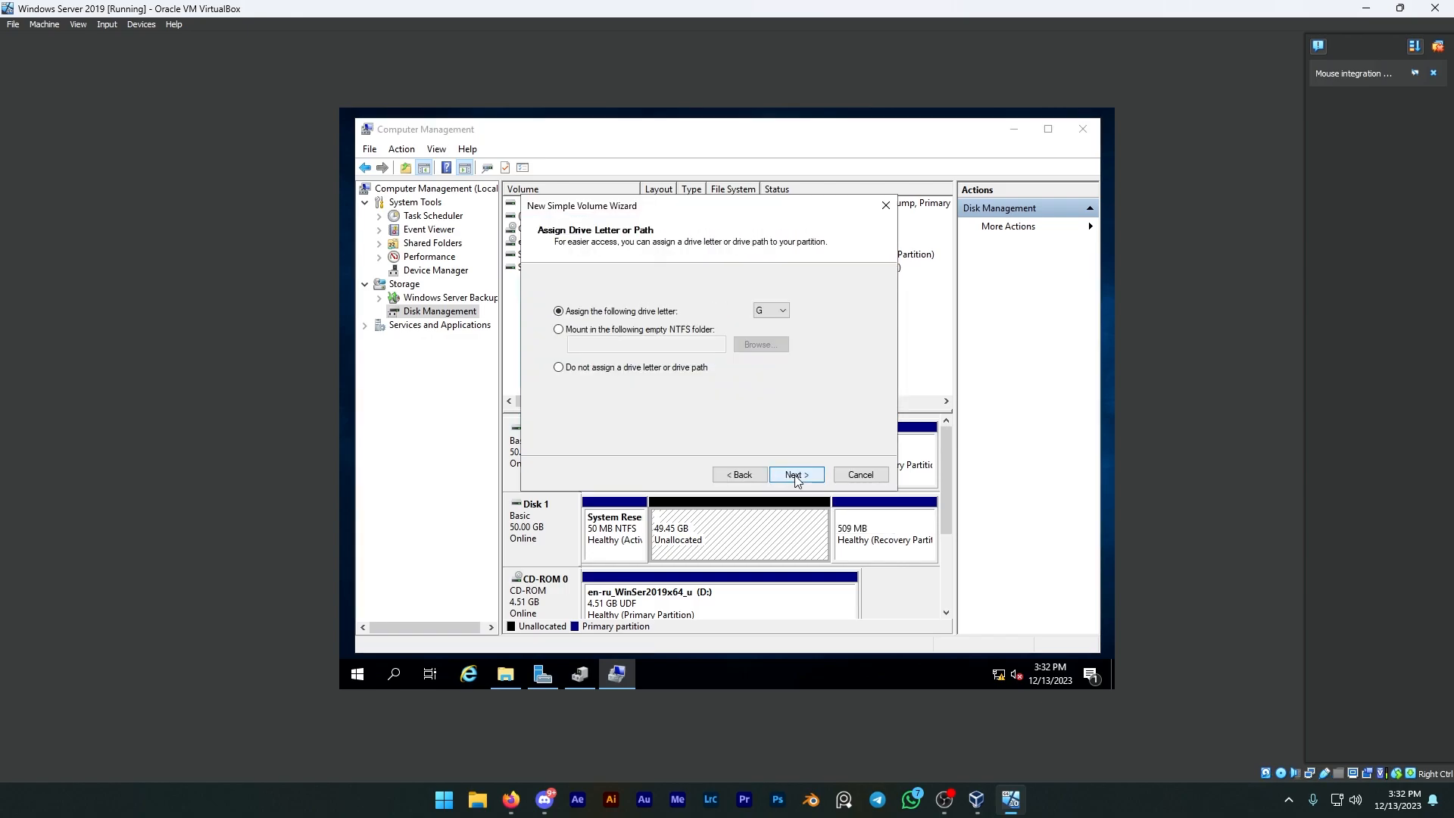
pyautogui.click(796, 477)
pyautogui.click(796, 477)
pyautogui.click(795, 477)
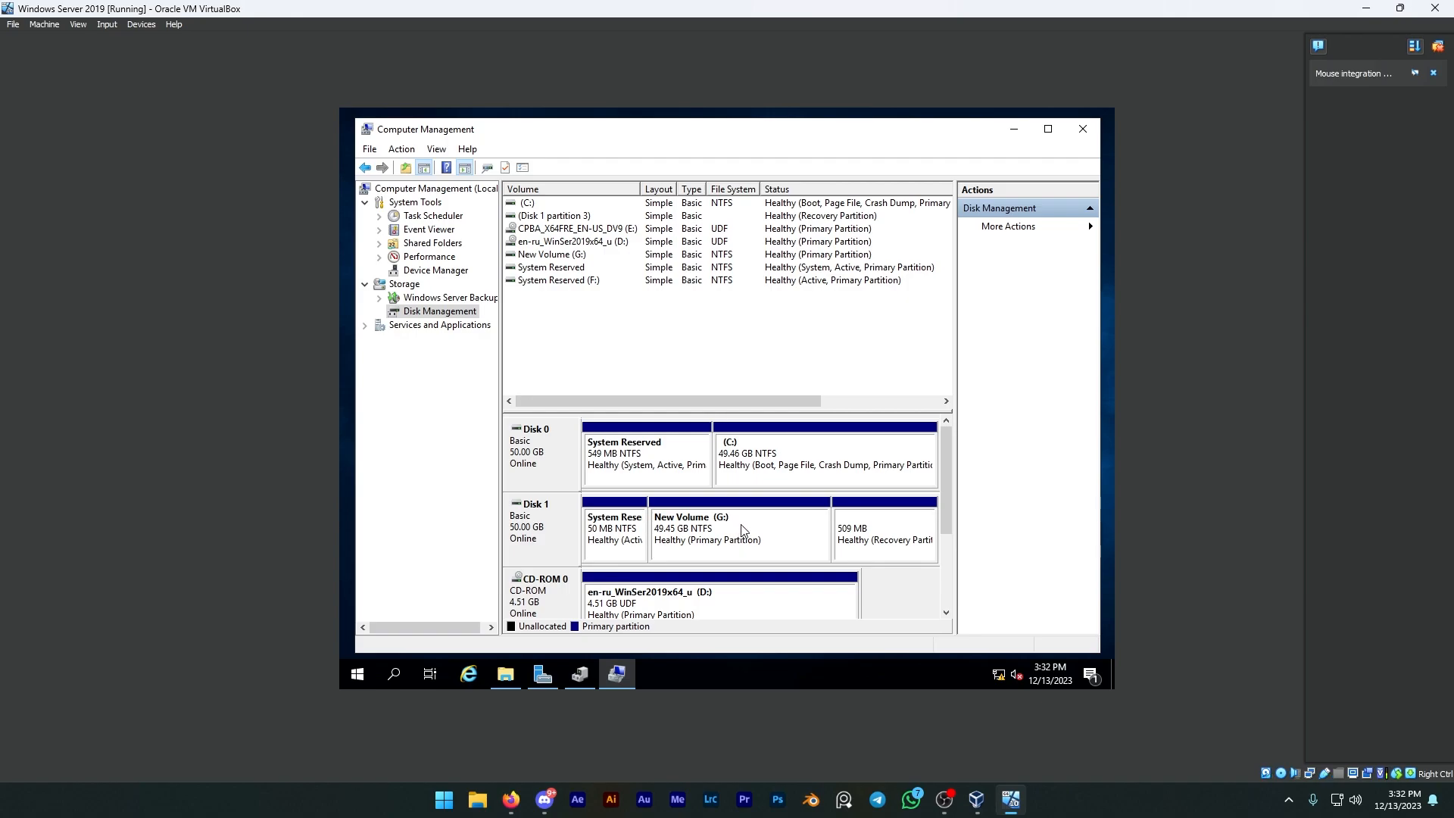
# Step: Shrink the New Volume (G:) on Disk 1 by the amount of space offered by default
pyautogui.rightClick(740, 524)
pyautogui.click(798, 438)
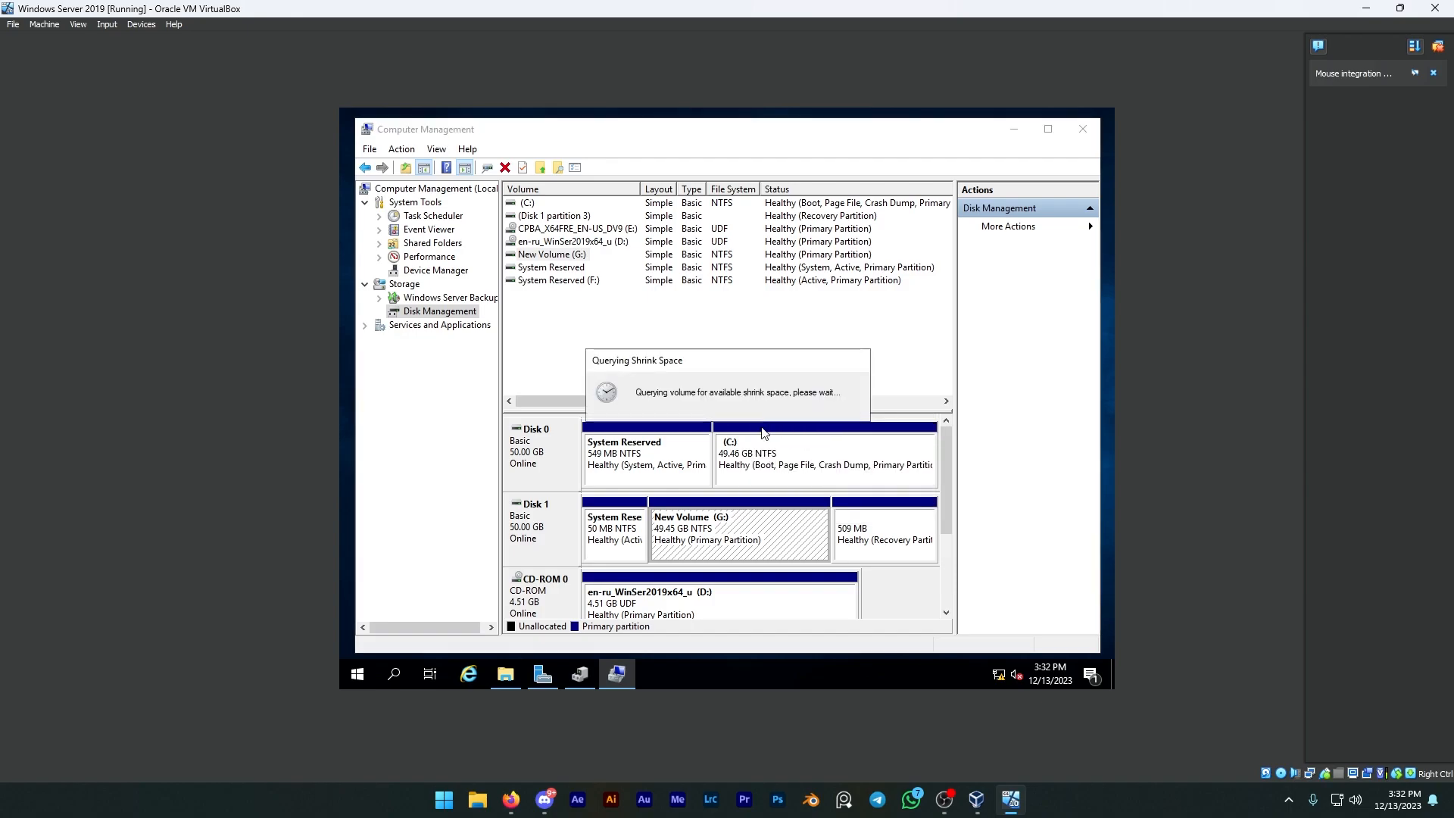
pyautogui.click(793, 487)
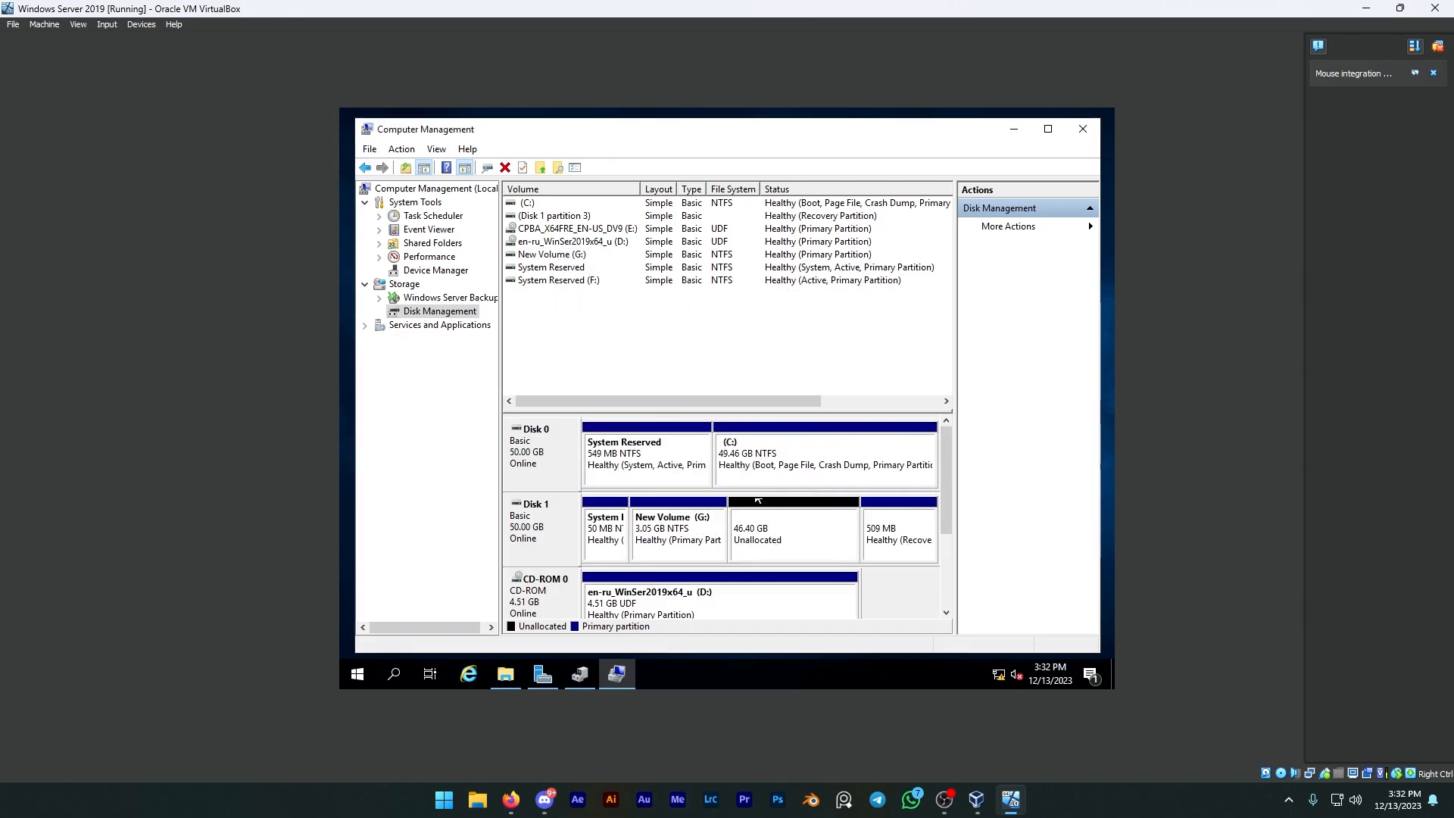
# Step: Create a second simple volume in Disk 1's unallocated space with drive letter H, keeping the wizard's default settings
pyautogui.click(802, 530)
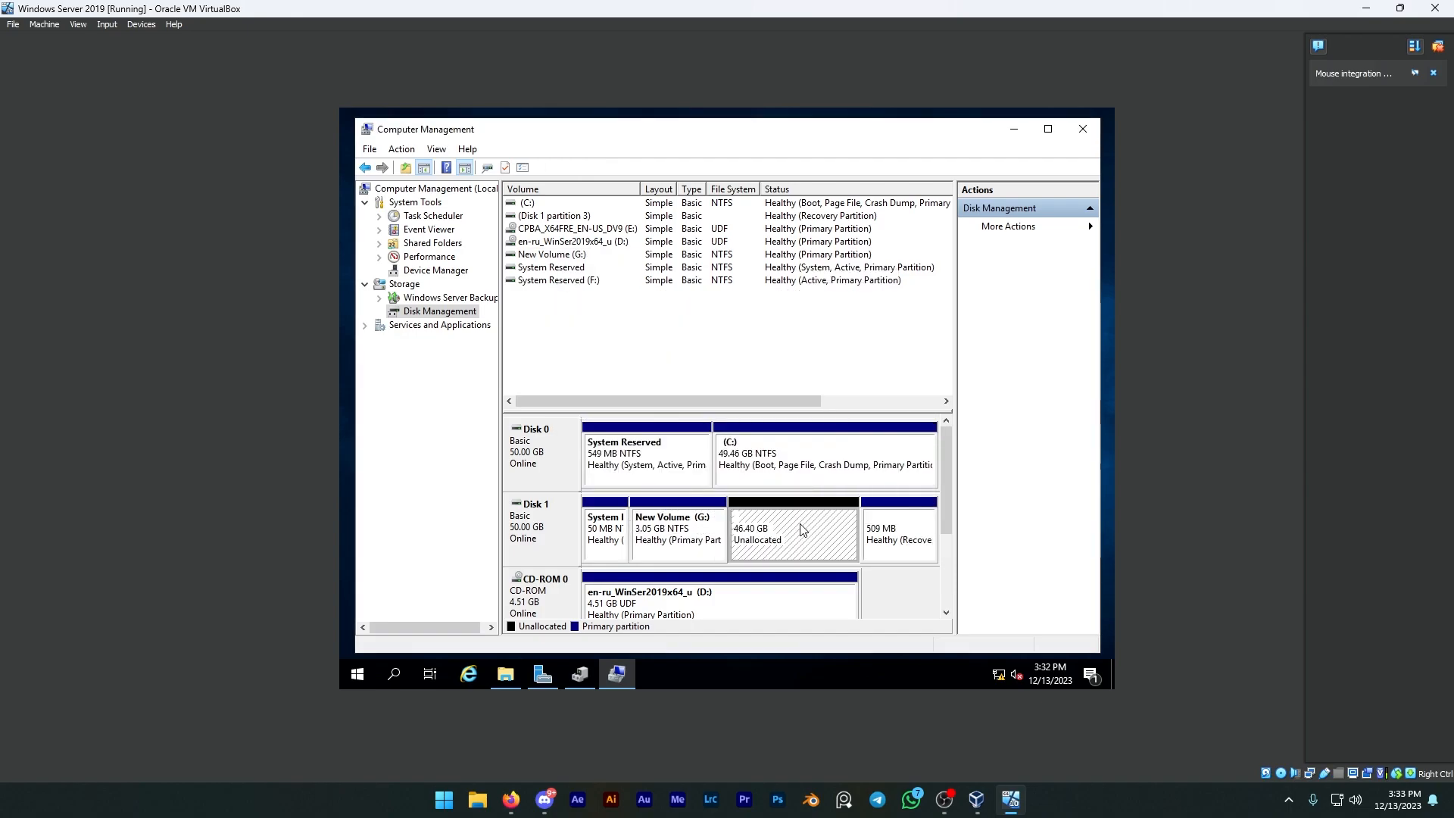
pyautogui.rightClick(802, 530)
pyautogui.click(836, 536)
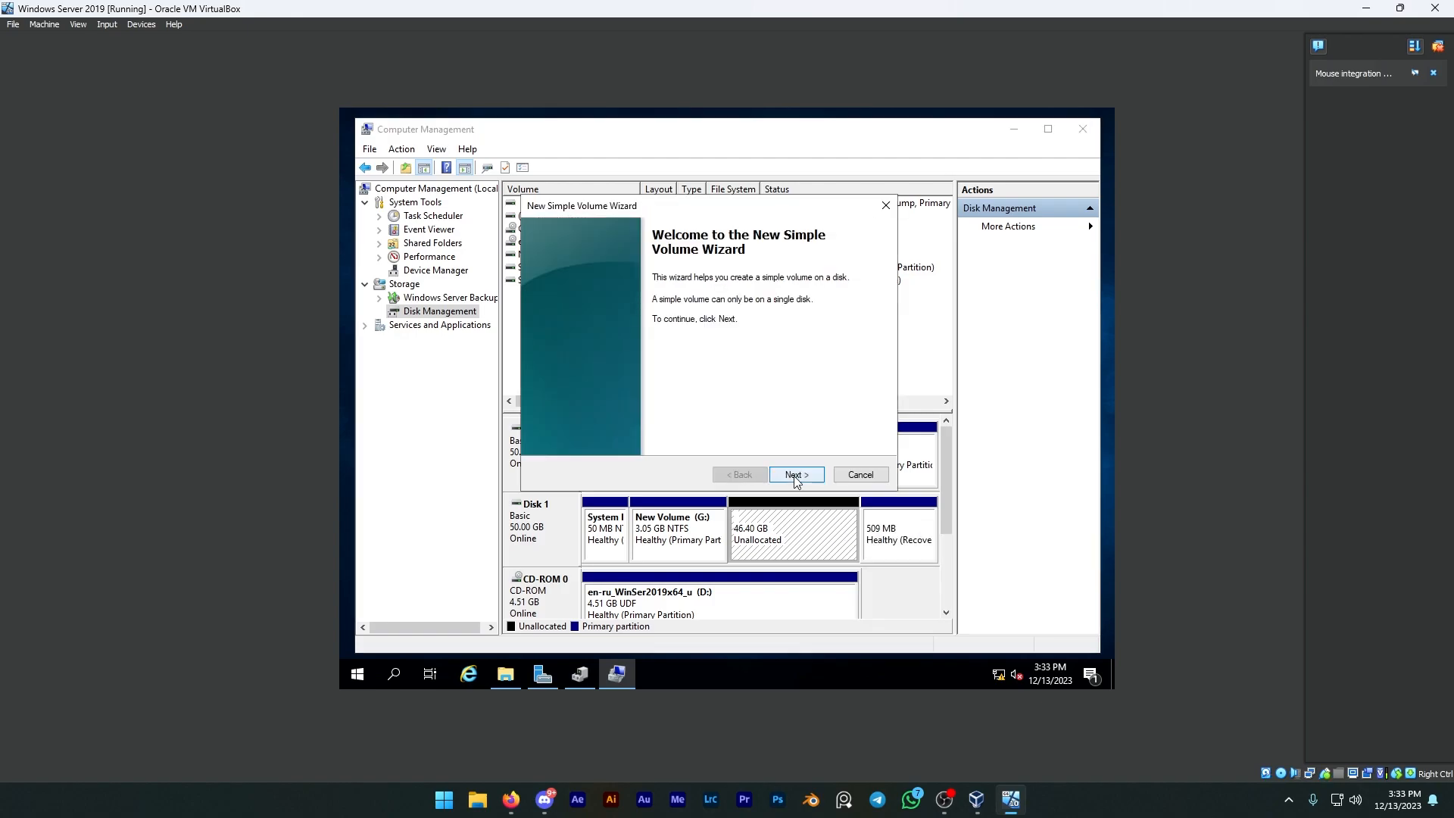
pyautogui.click(799, 474)
pyautogui.click(807, 475)
pyautogui.click(807, 474)
pyautogui.click(807, 475)
pyautogui.click(807, 475)
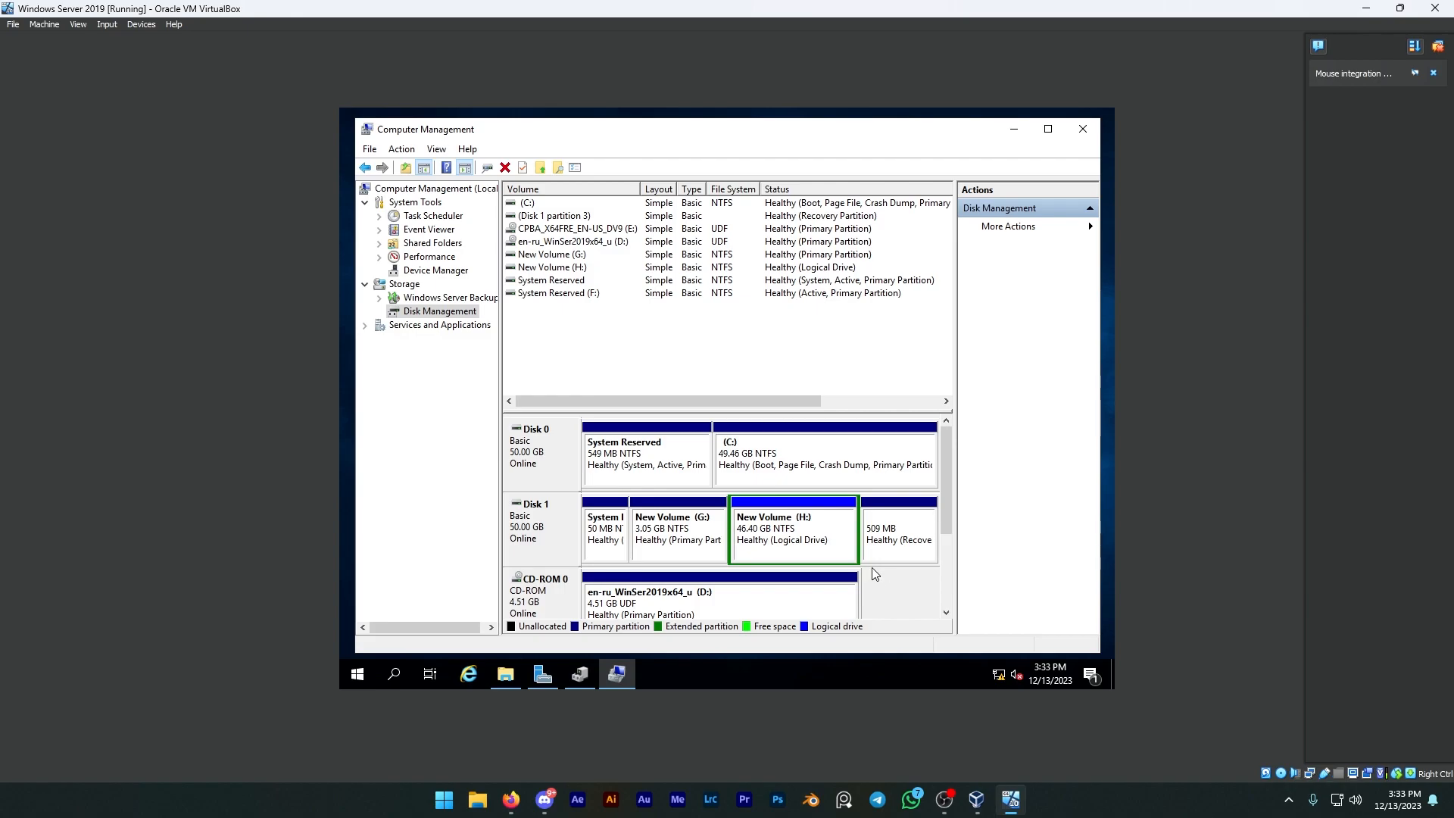
# Step: Close Computer Management and Device Manager, and check the new G: and H: volumes in This PC before closing it
pyautogui.click(1083, 129)
pyautogui.click(971, 150)
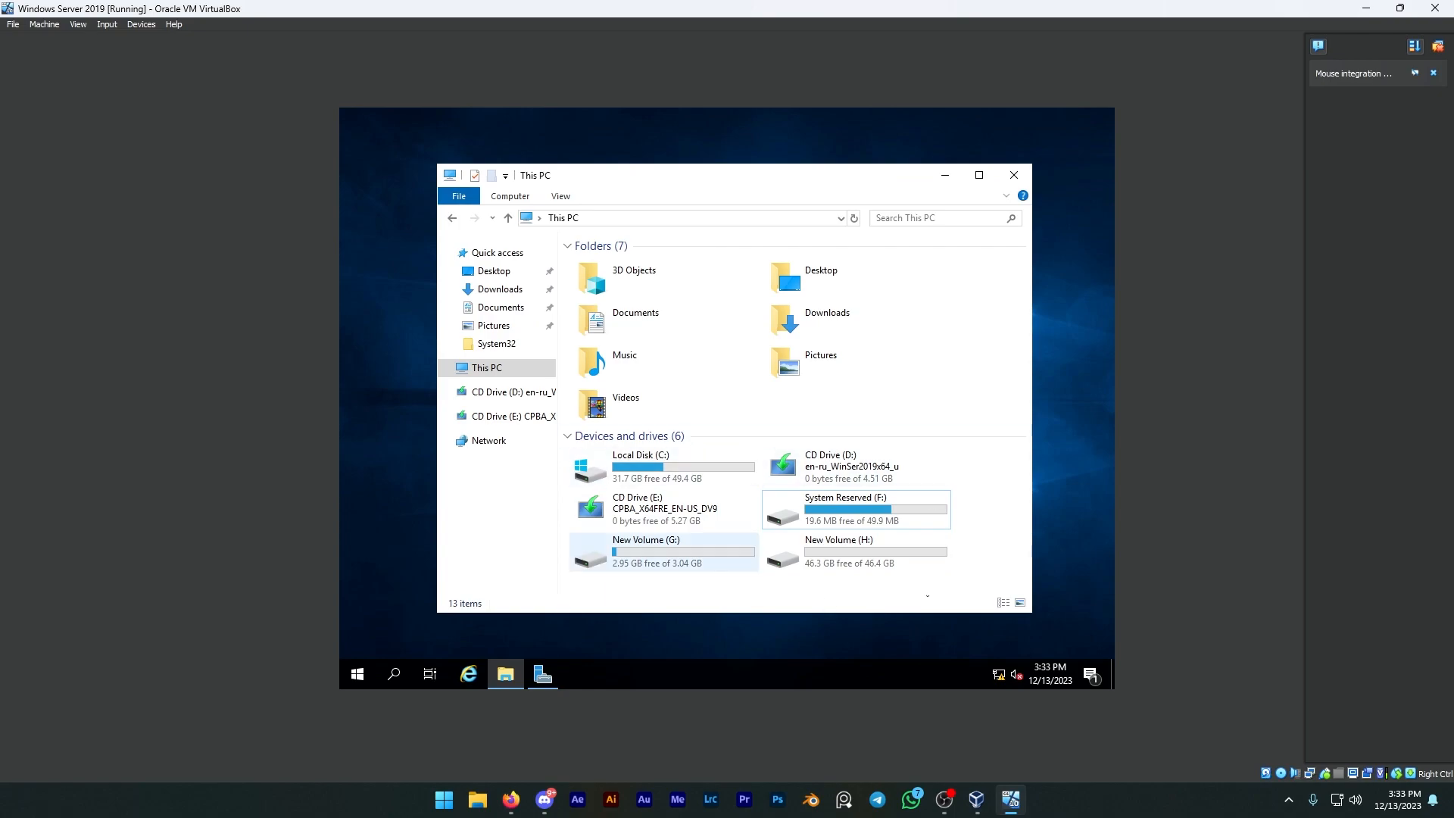
pyautogui.moveTo(716, 594); pyautogui.dragTo(866, 564)
pyautogui.click(865, 587)
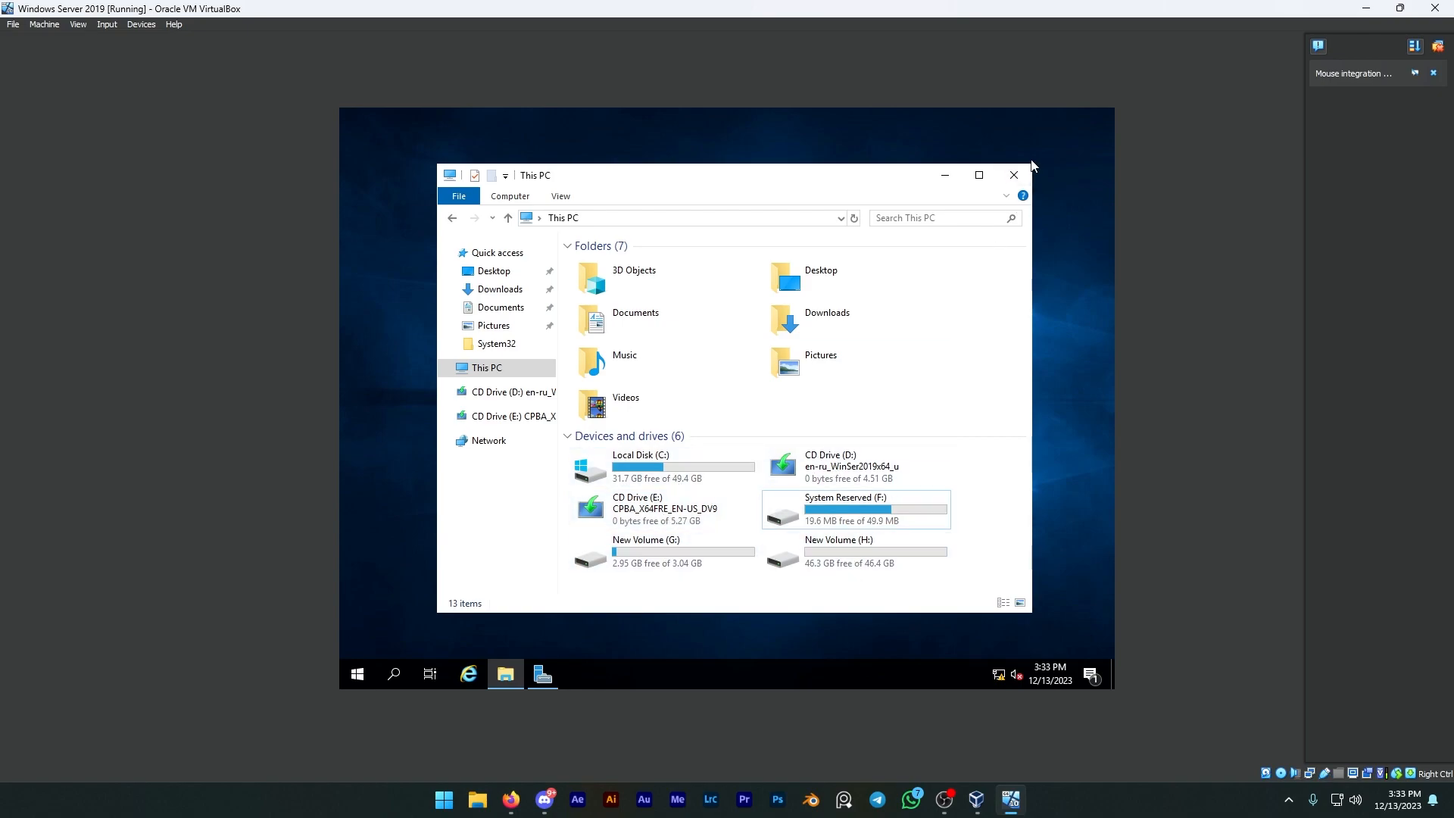
pyautogui.click(1015, 178)
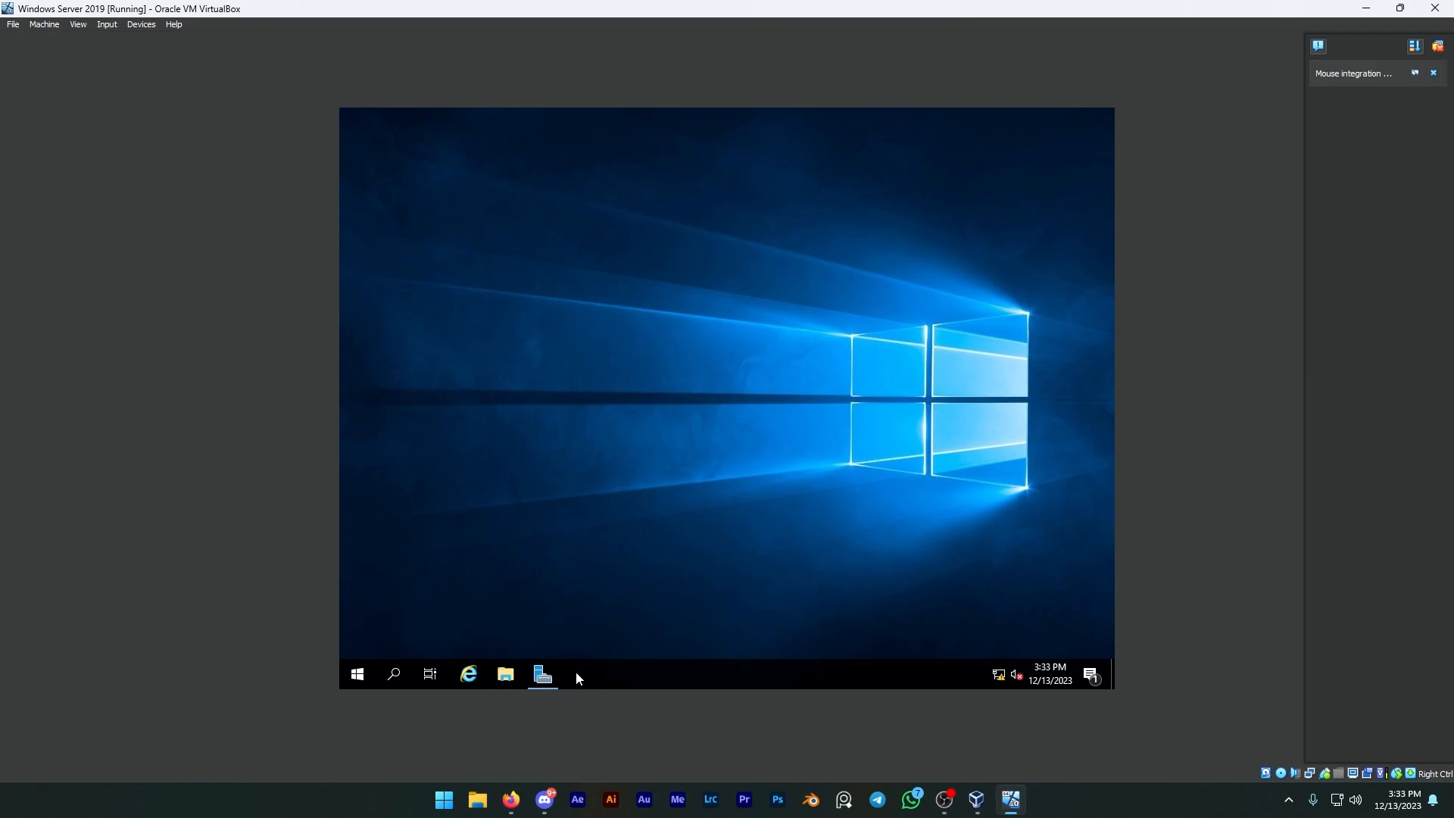
# Step: Start adding roles to the local server in Server Manager and select Windows Deployment Services with its management tools
pyautogui.click(543, 674)
pyautogui.click(874, 408)
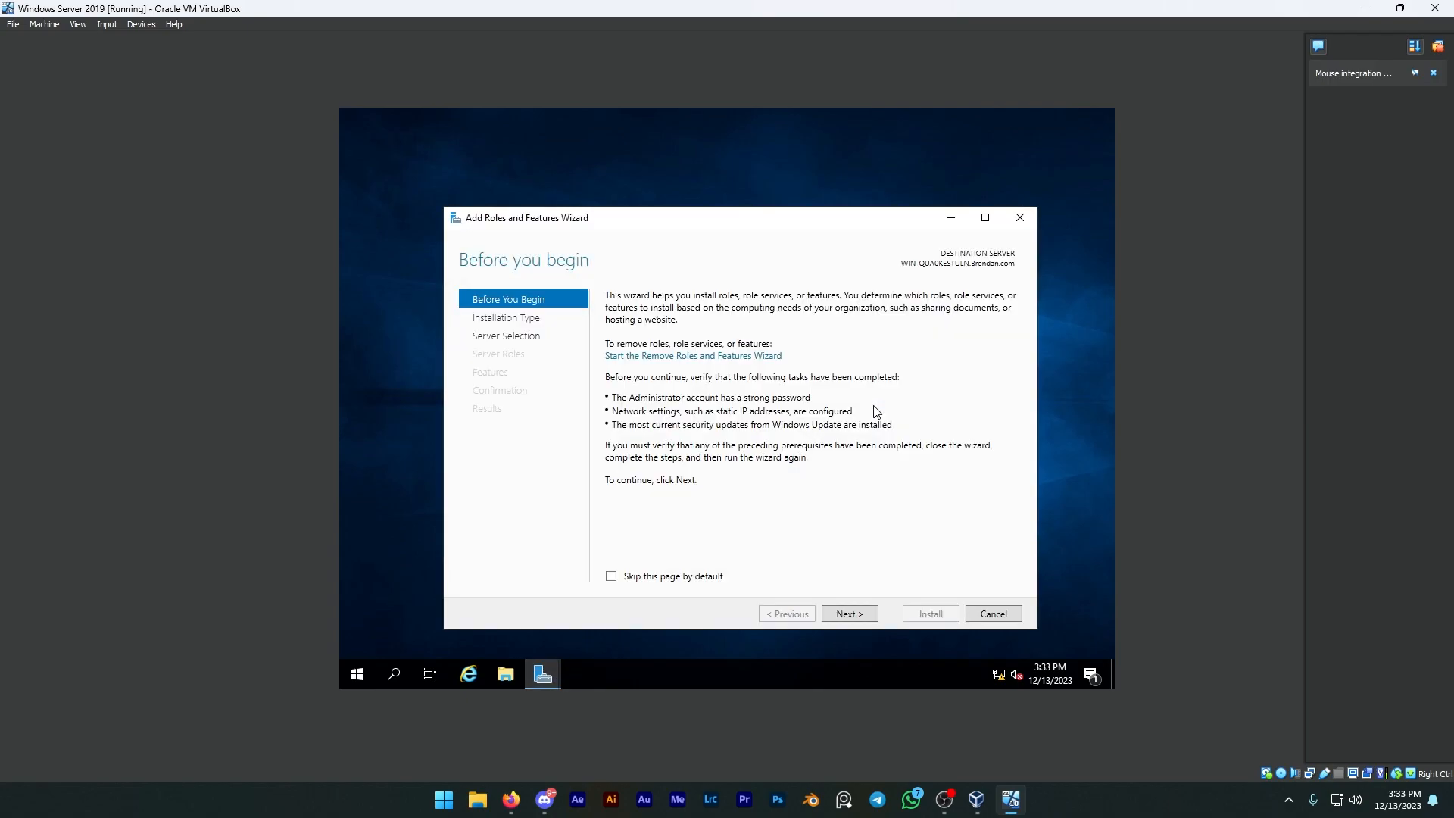
pyautogui.click(848, 614)
pyautogui.click(848, 613)
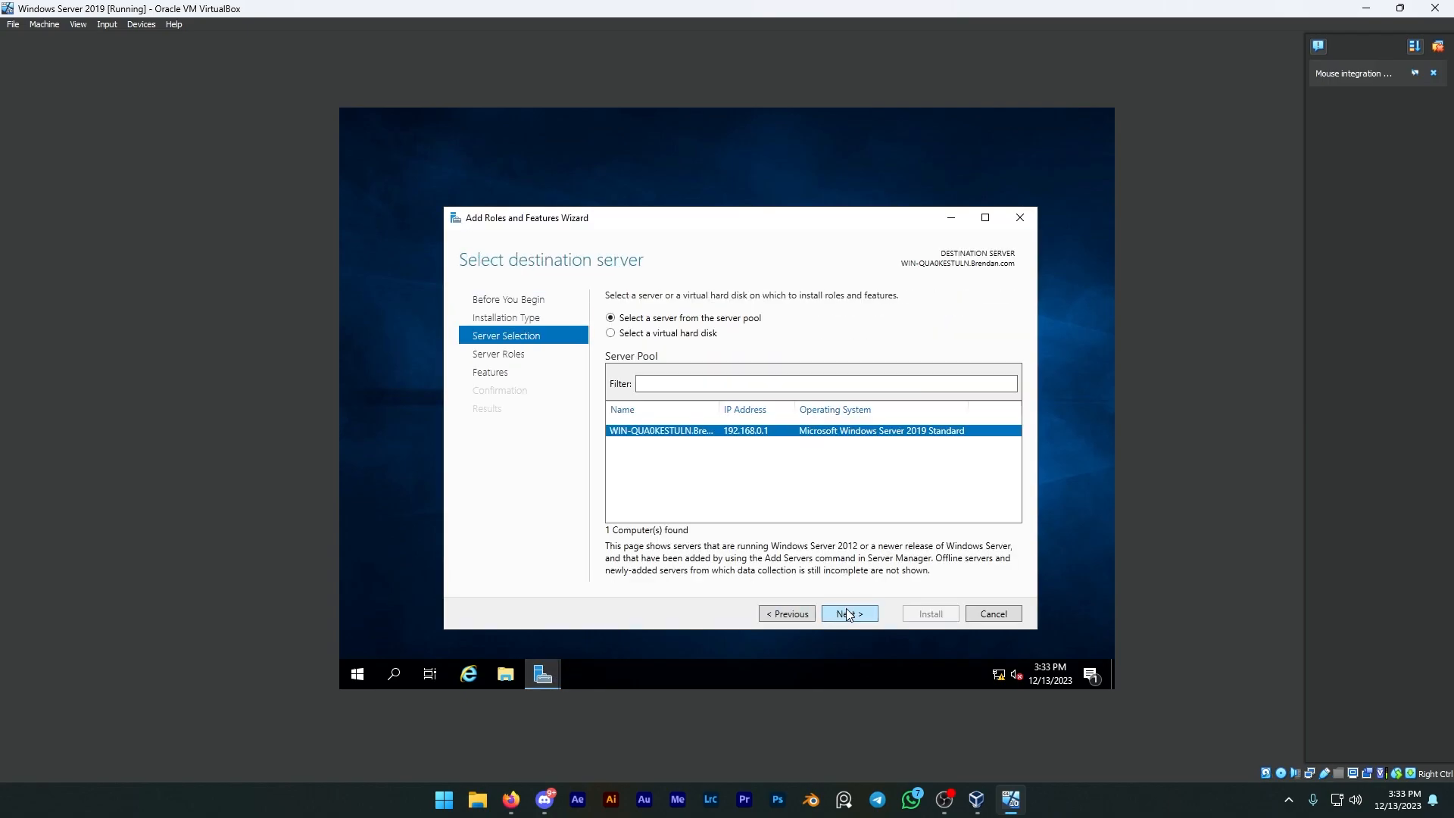
pyautogui.click(838, 614)
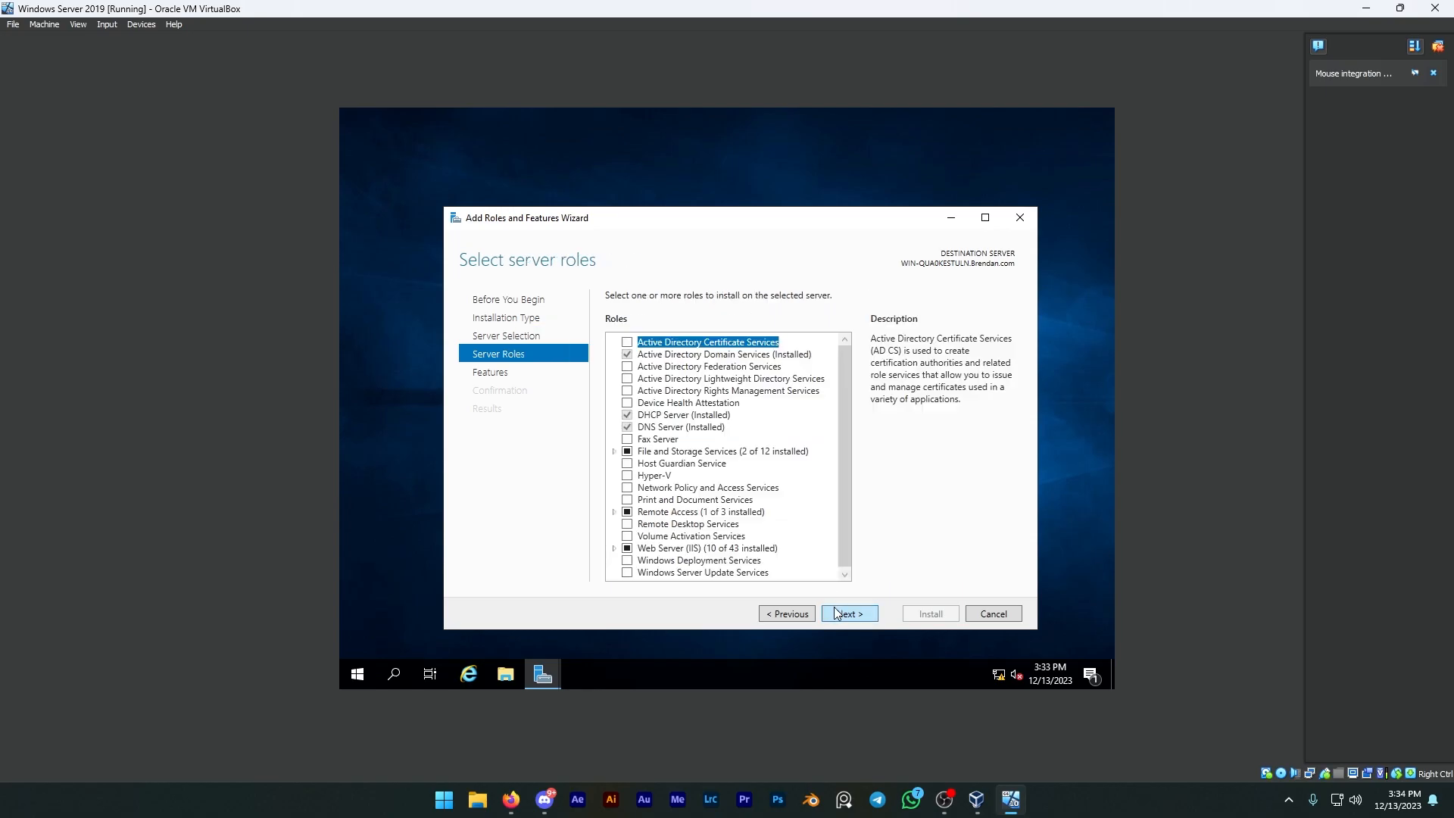
pyautogui.click(628, 562)
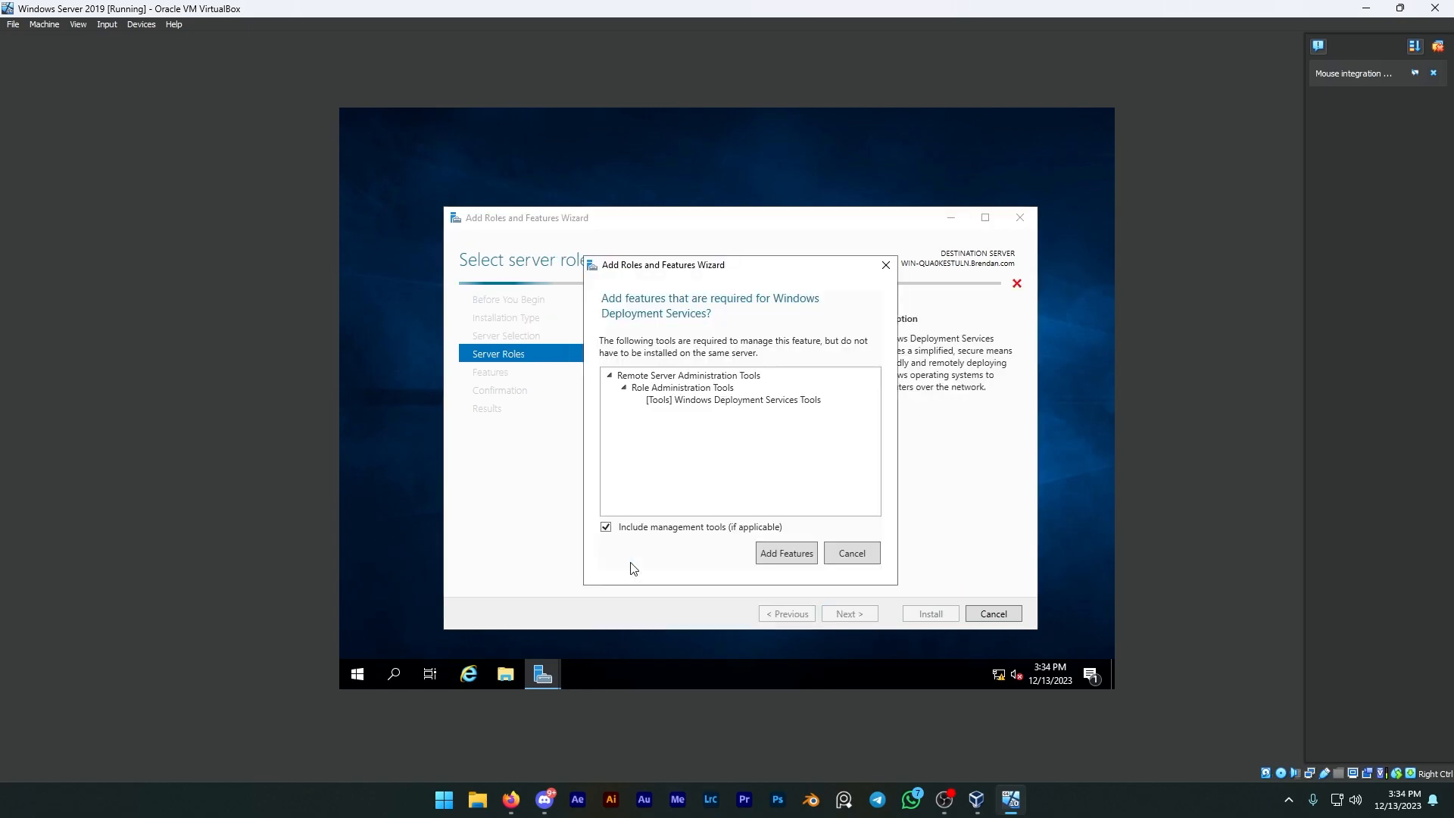
pyautogui.click(770, 562)
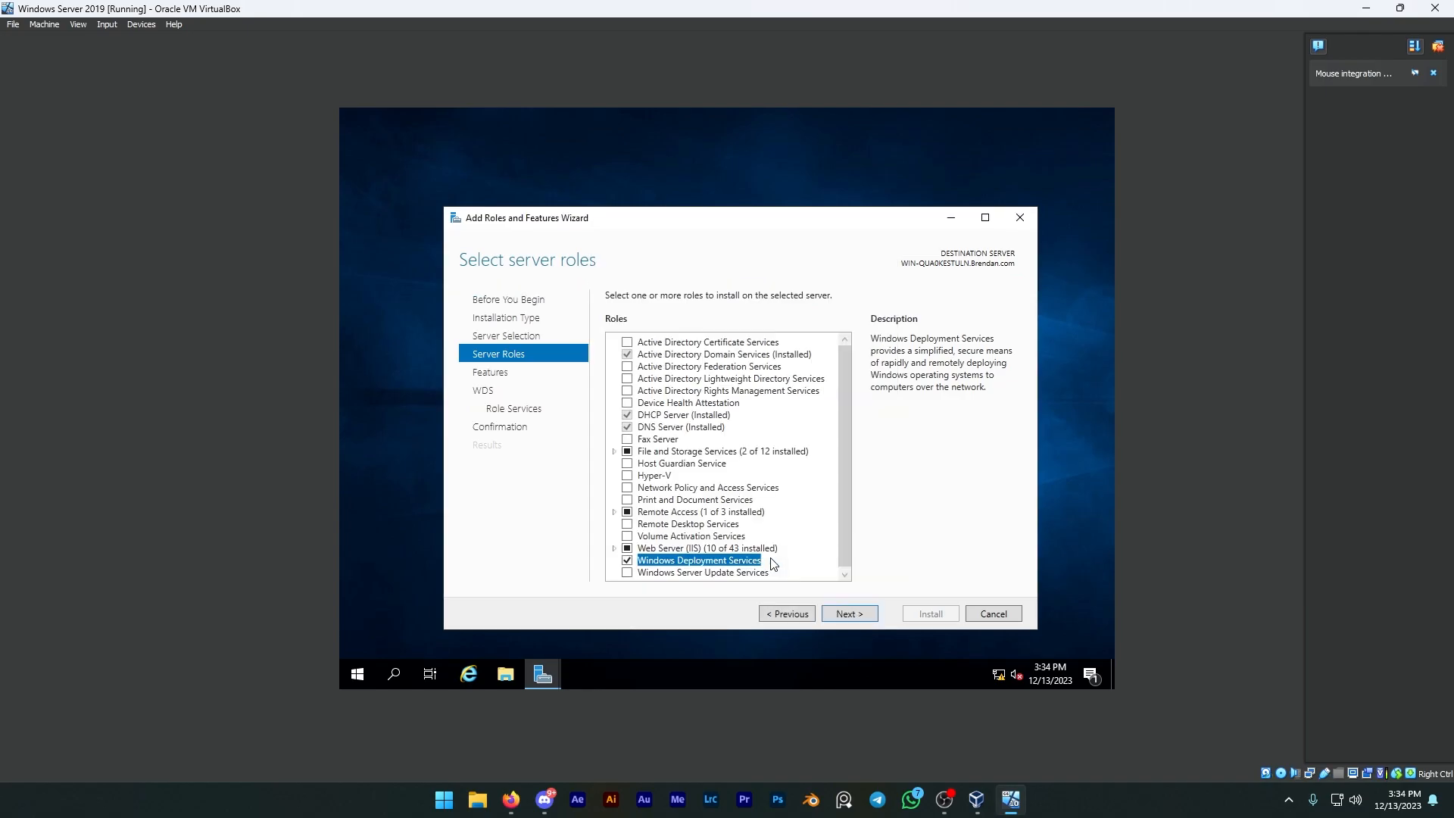
# Step: Install Windows Deployment Services with Deployment Server and Transport Server, allowing automatic restarts, and close the wizard once installation completes
pyautogui.click(850, 614)
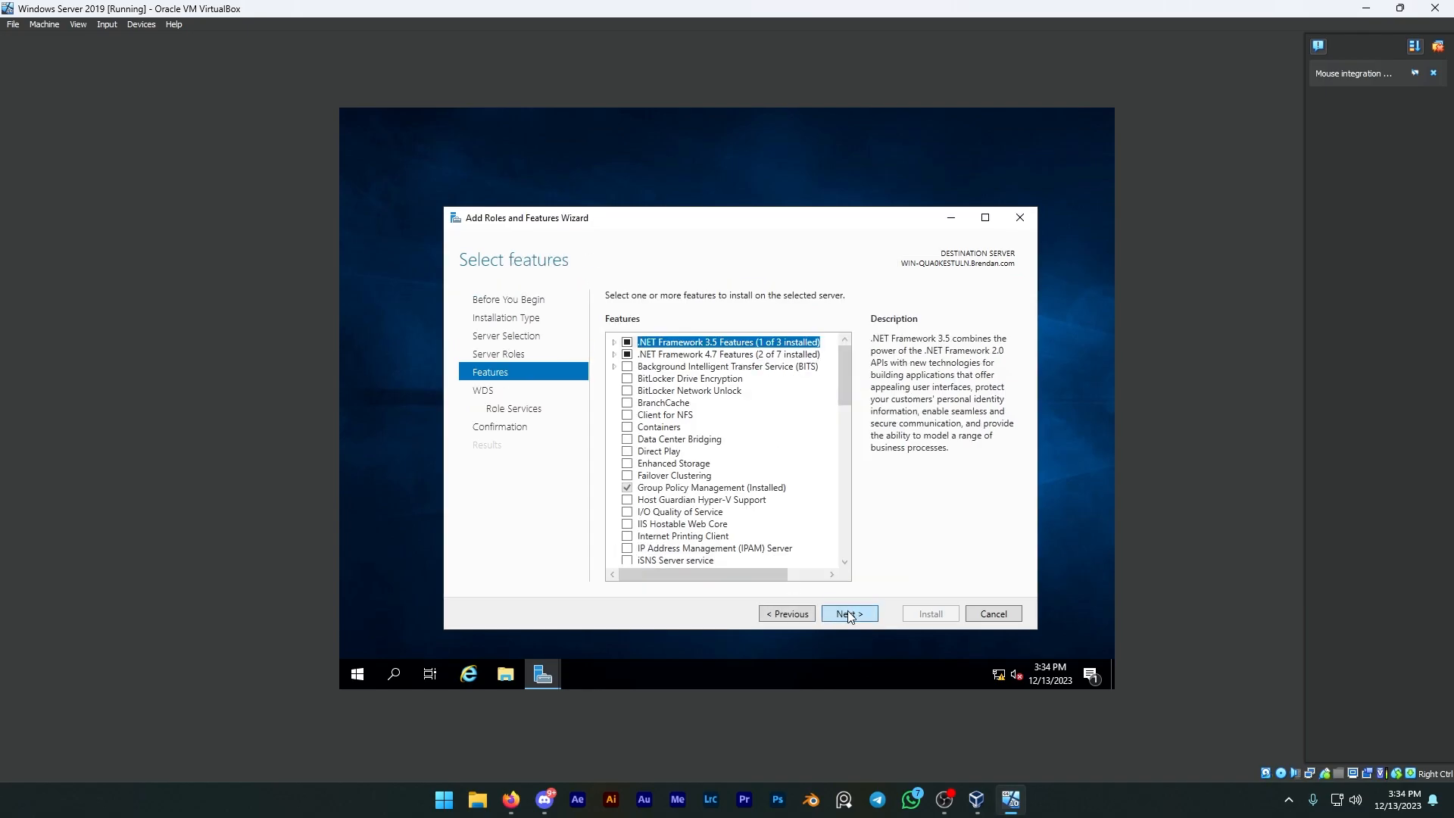
pyautogui.click(850, 614)
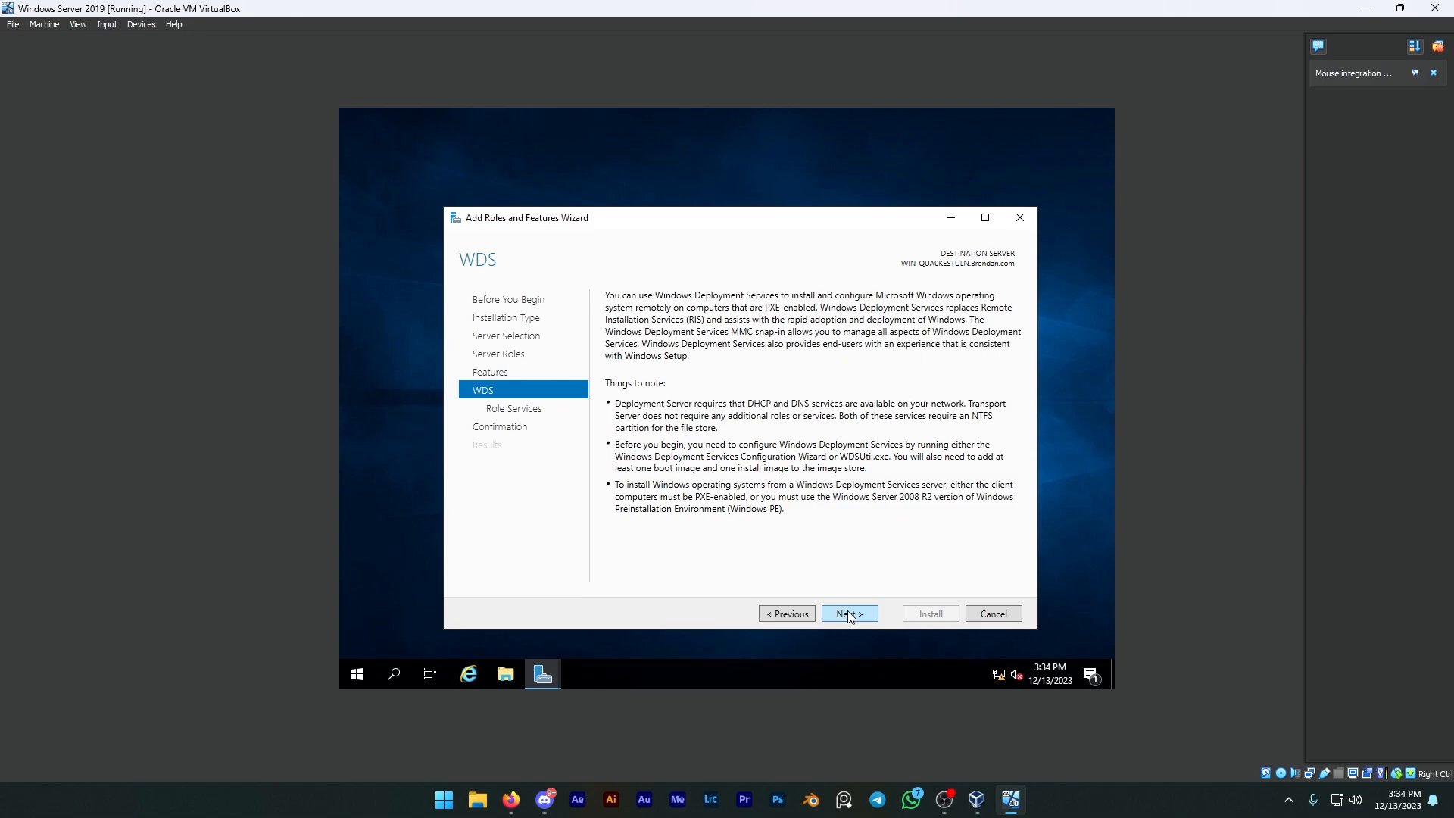
pyautogui.click(849, 614)
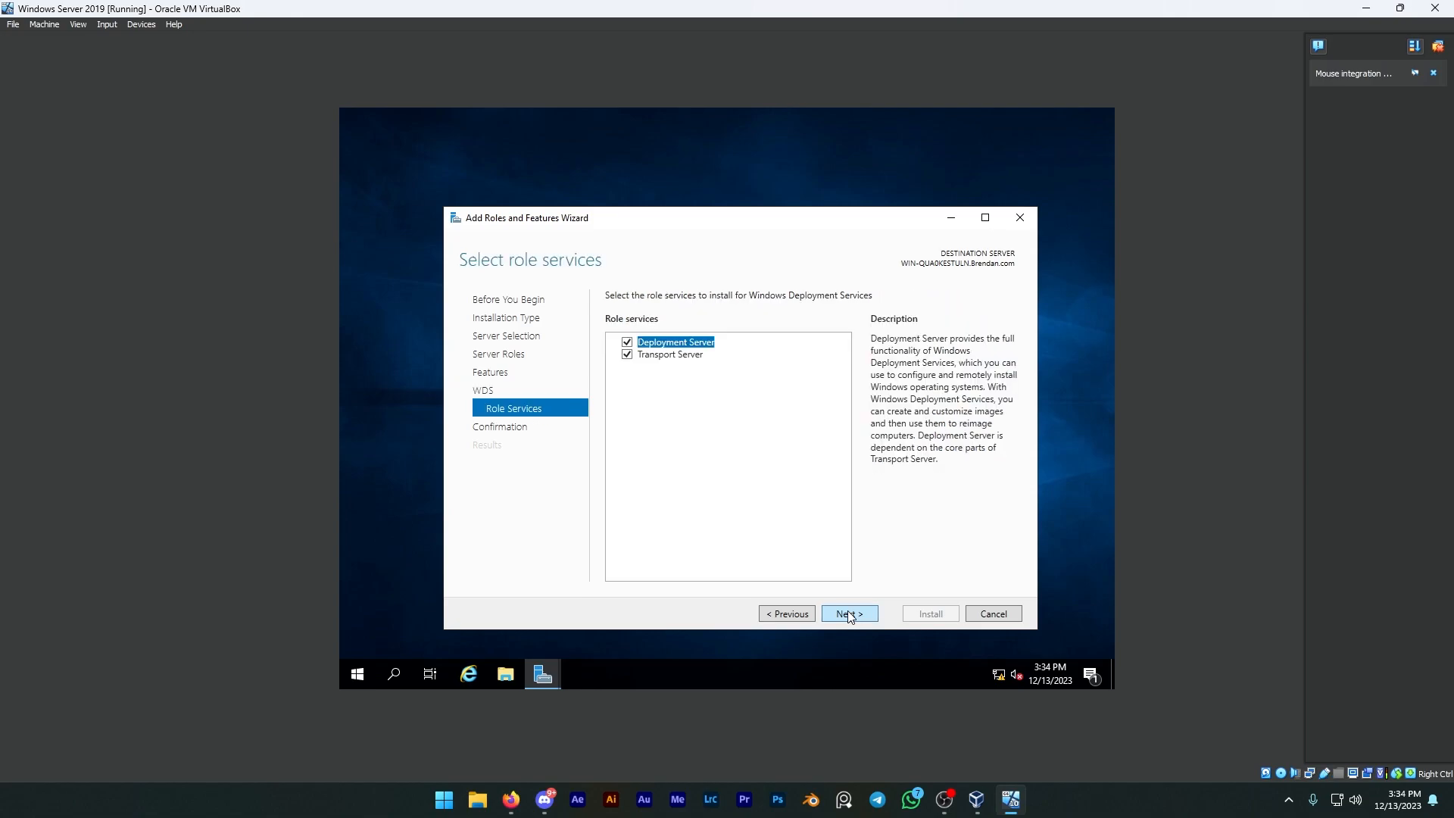
pyautogui.click(850, 614)
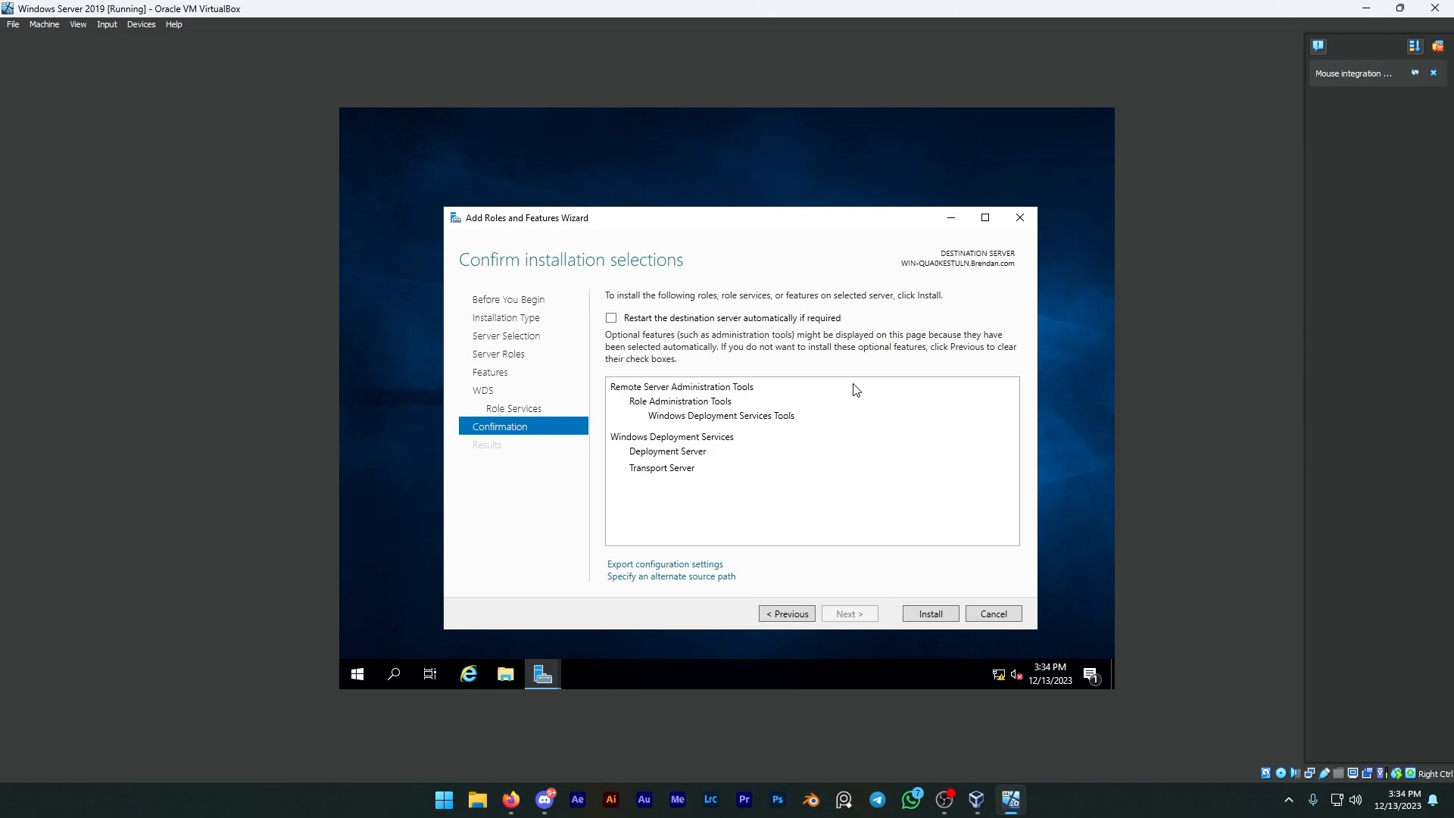
pyautogui.click(645, 319)
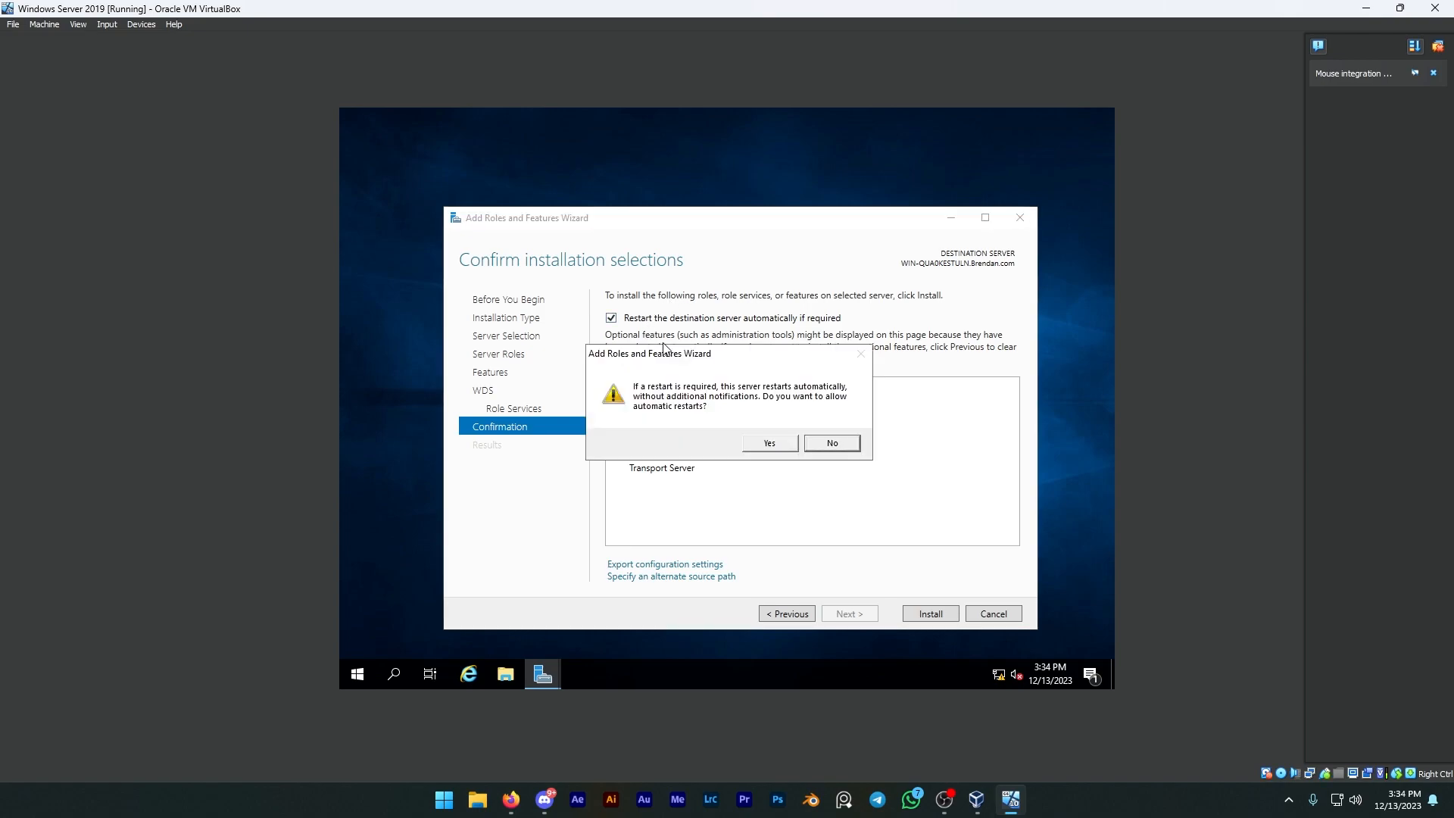
pyautogui.click(770, 443)
pyautogui.click(930, 613)
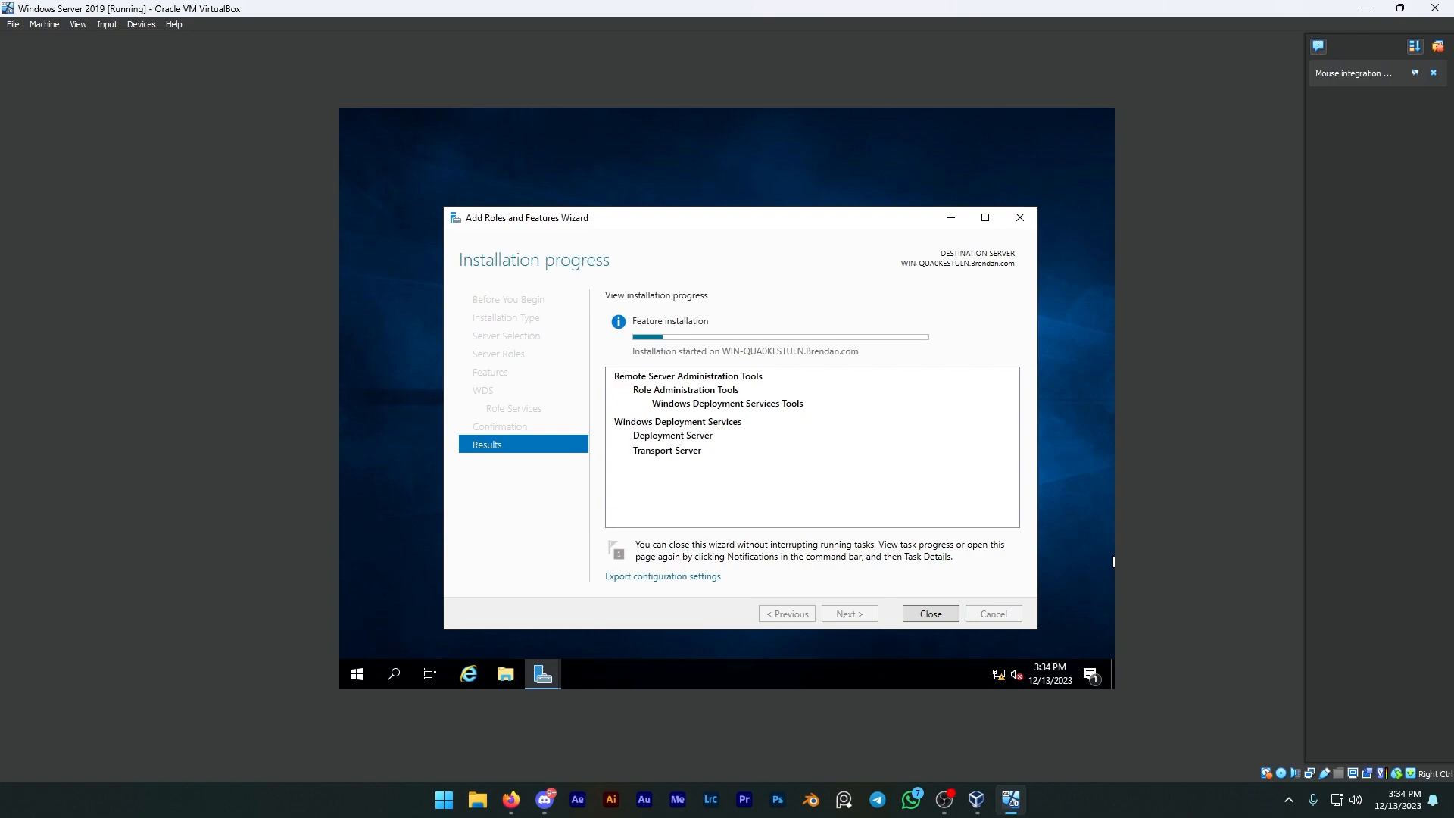
pyautogui.hotkey('alt', 'Tab')
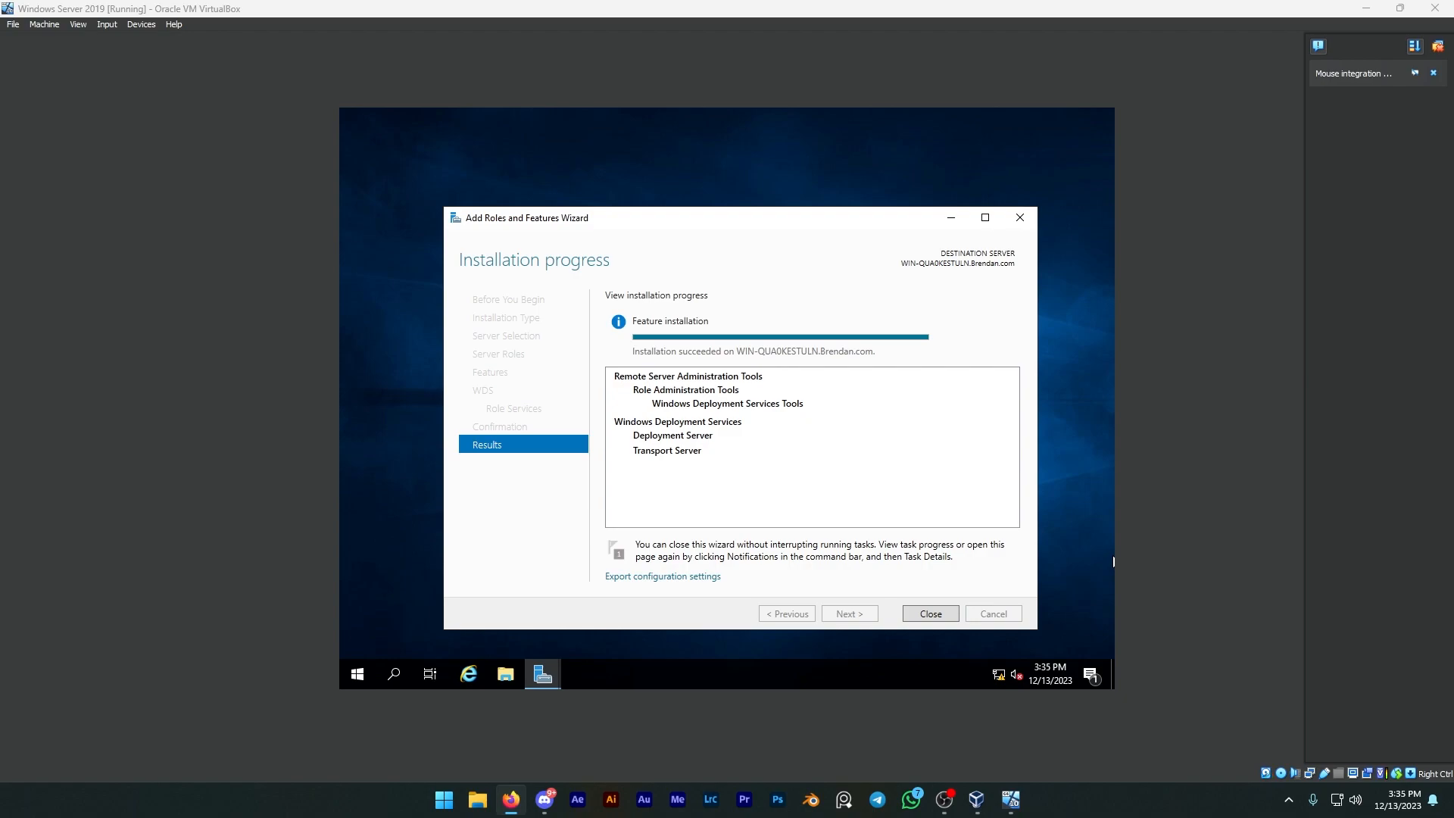
pyautogui.click(939, 615)
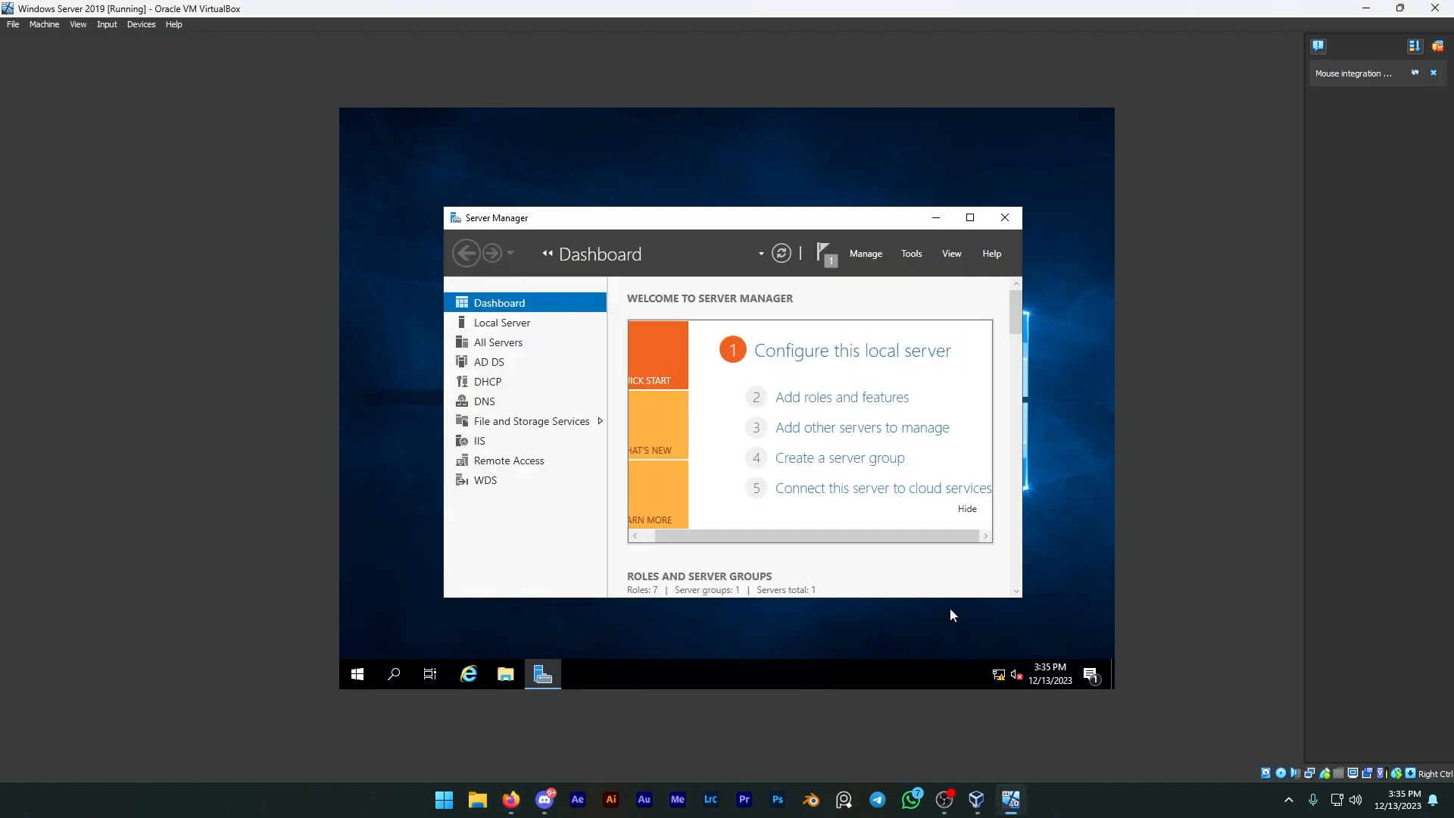
# Step: Open the Windows Deployment Services console from Server Manager and expand its Servers node
pyautogui.click(906, 255)
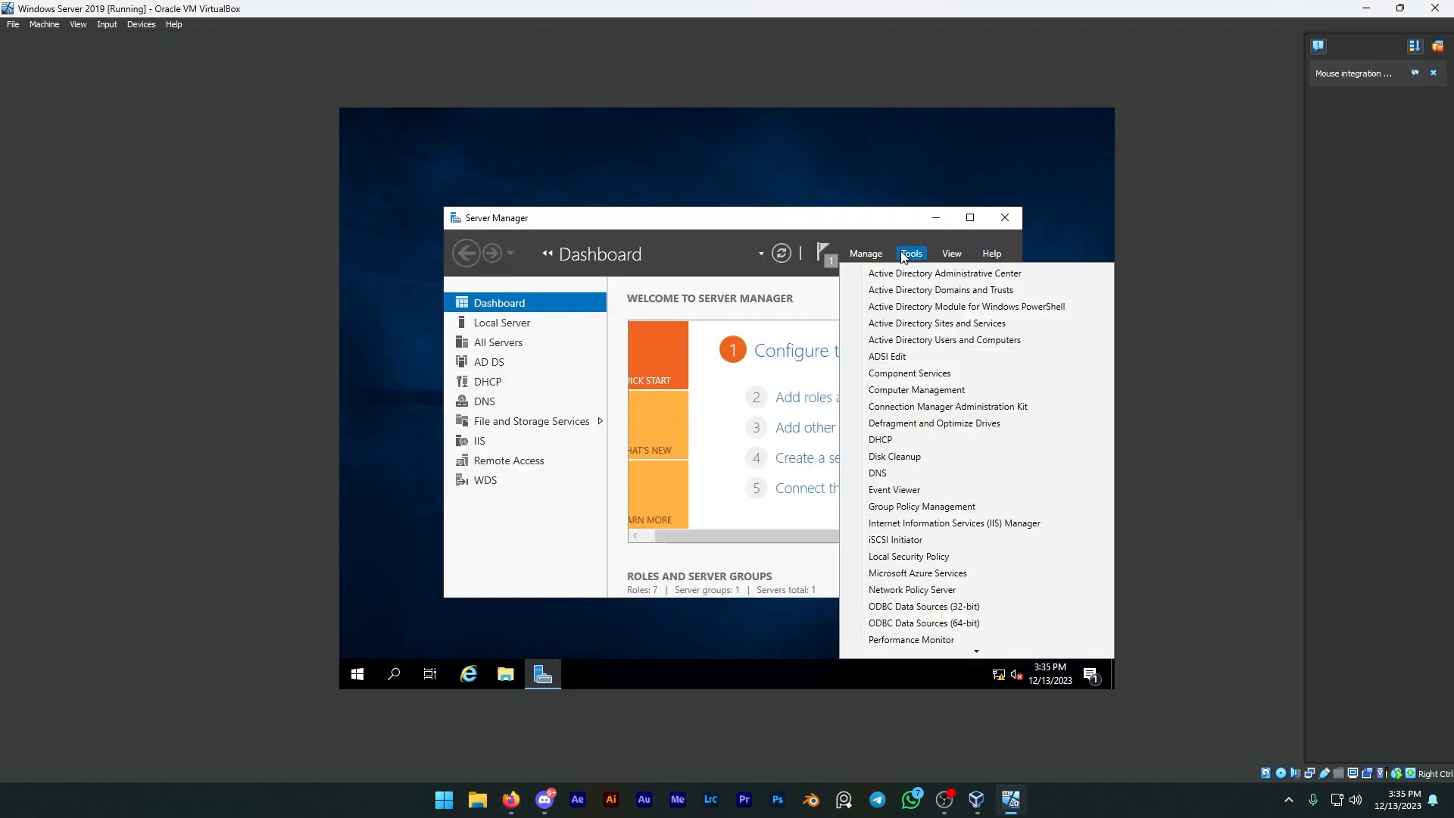
pyautogui.scroll(-5, 954, 561)
pyautogui.click(894, 598)
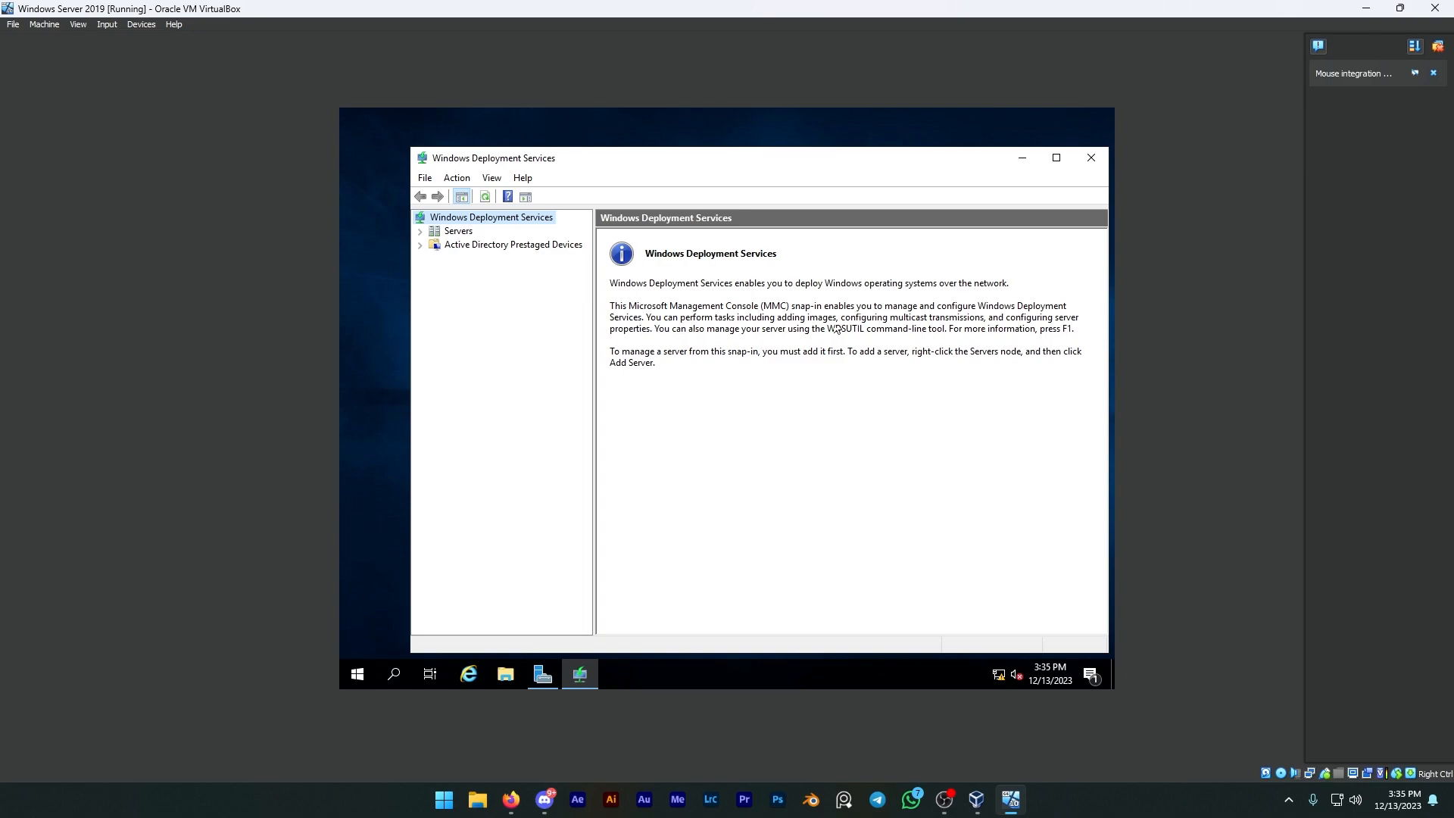
pyautogui.click(424, 236)
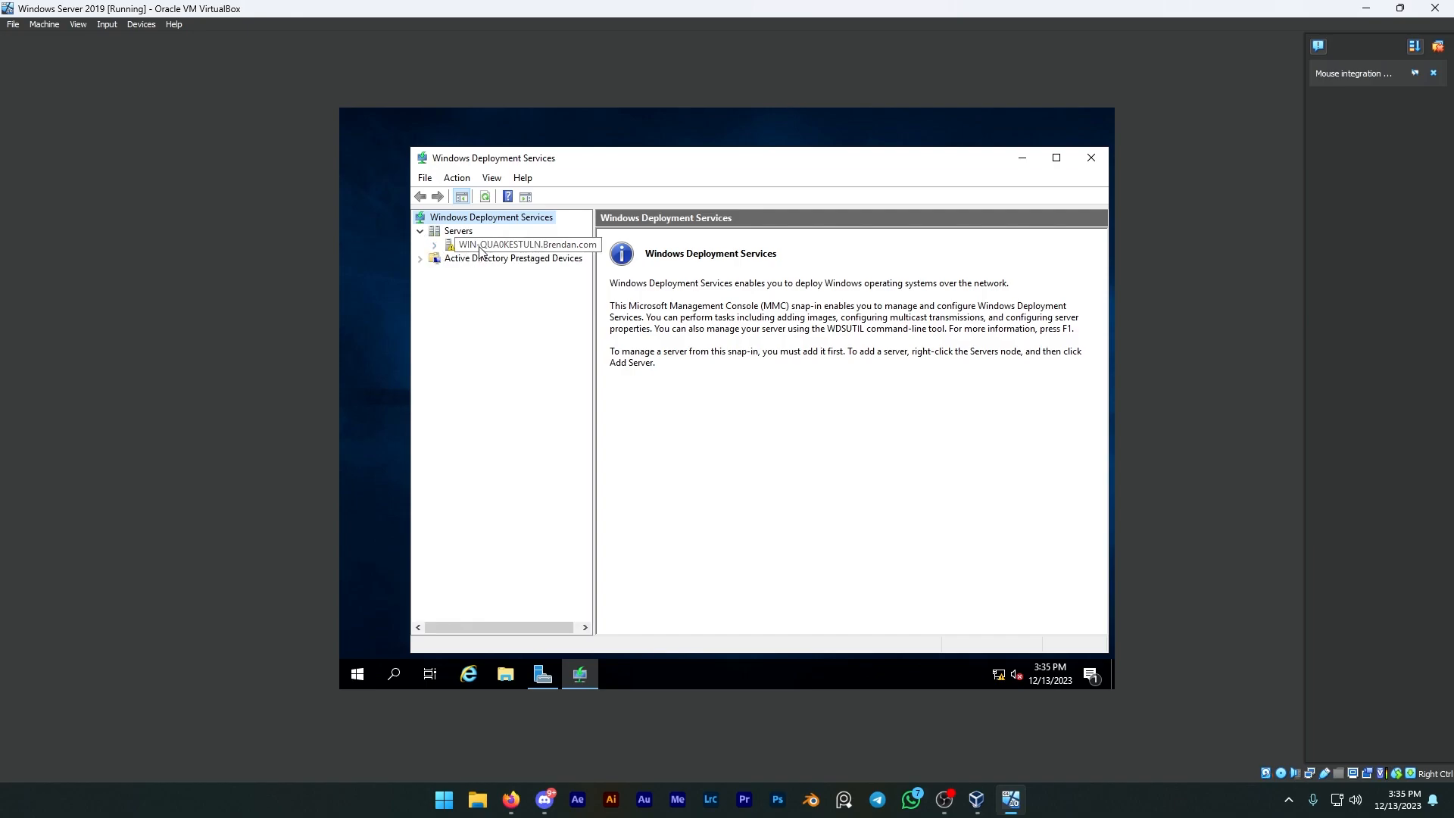
pyautogui.click(480, 250)
pyautogui.rightClick(482, 250)
pyautogui.click(505, 255)
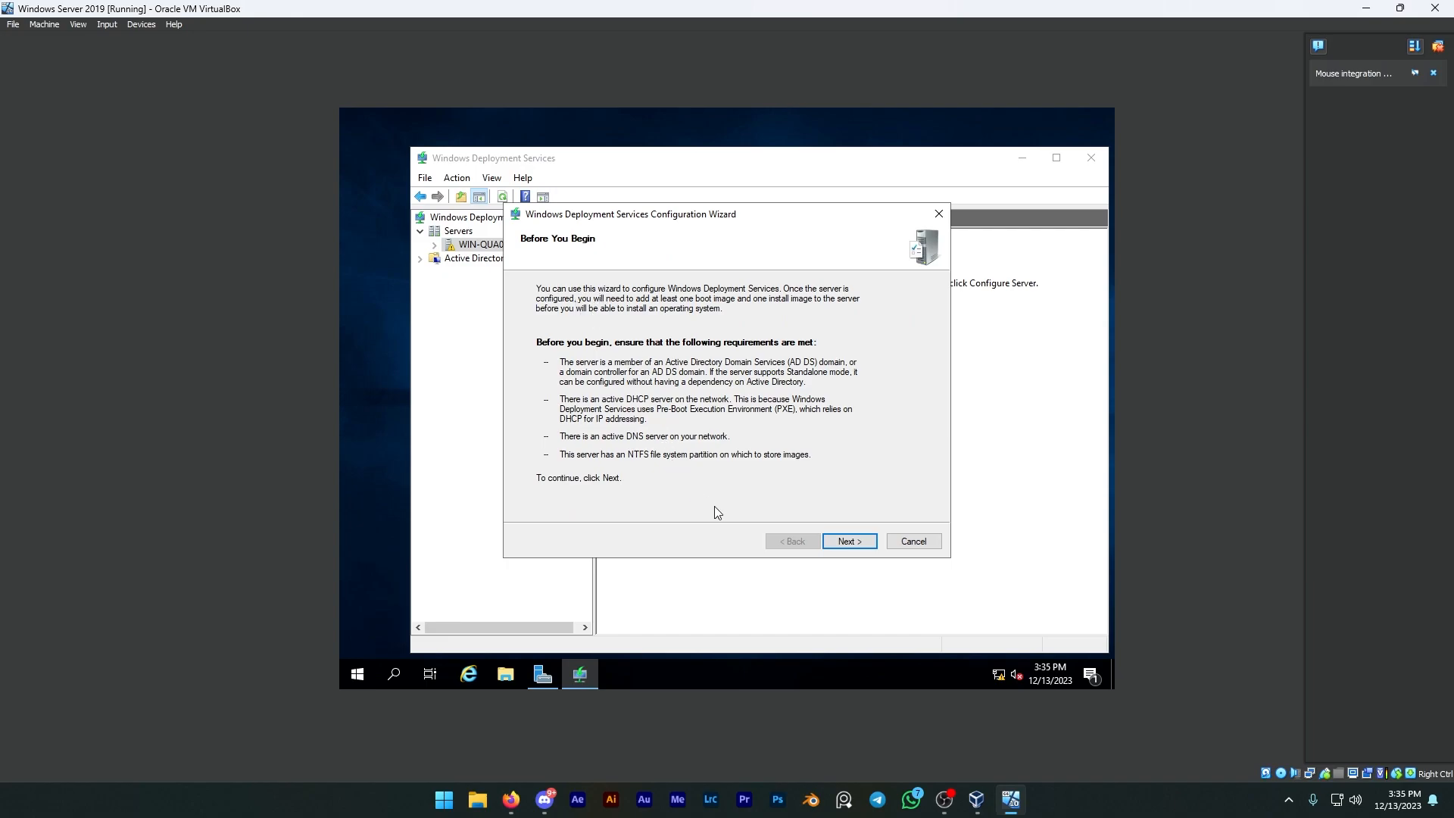
pyautogui.click(854, 543)
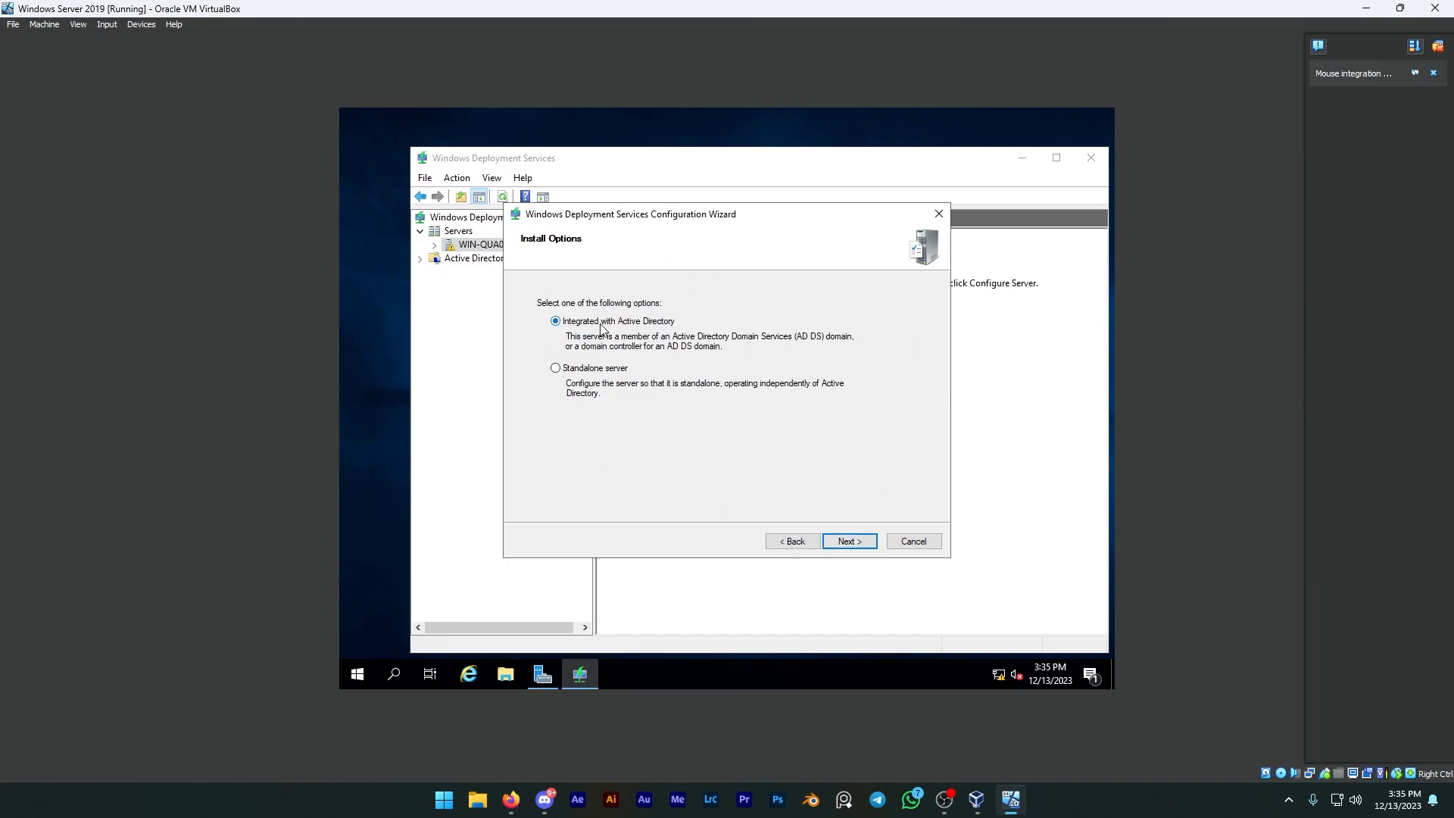
pyautogui.click(848, 542)
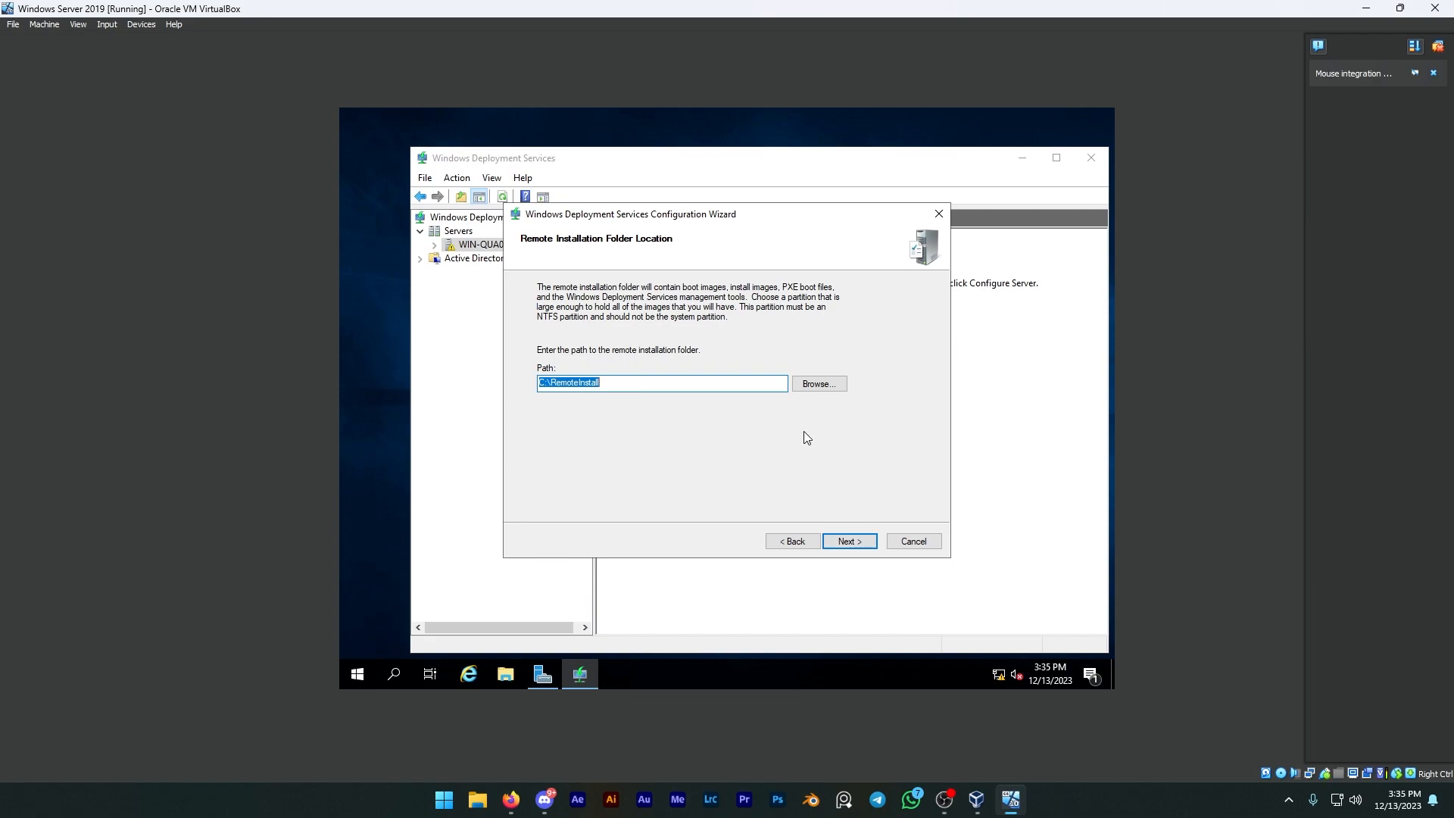
pyautogui.click(819, 385)
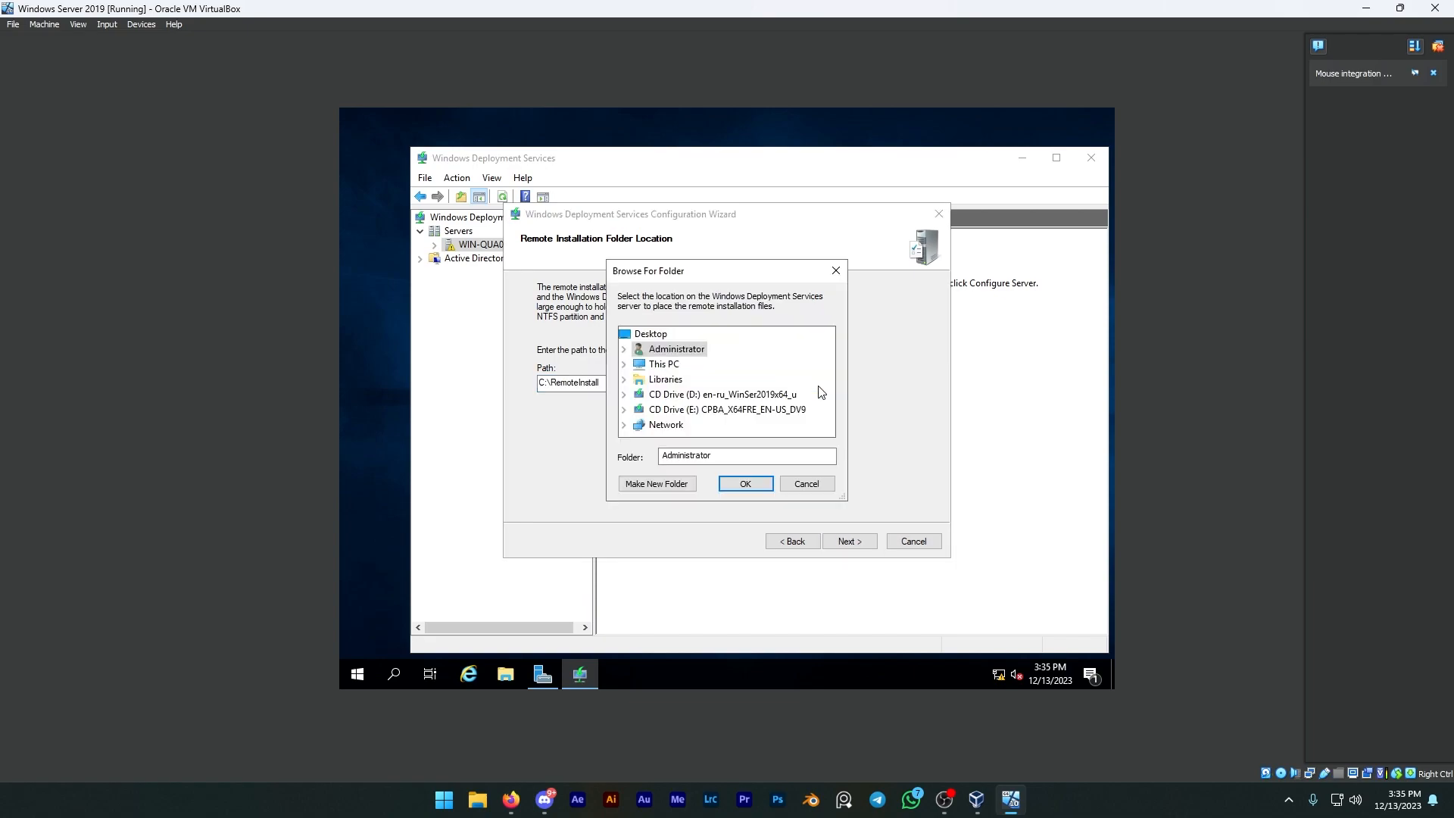
pyautogui.click(623, 365)
pyautogui.scroll(-4, 712, 407)
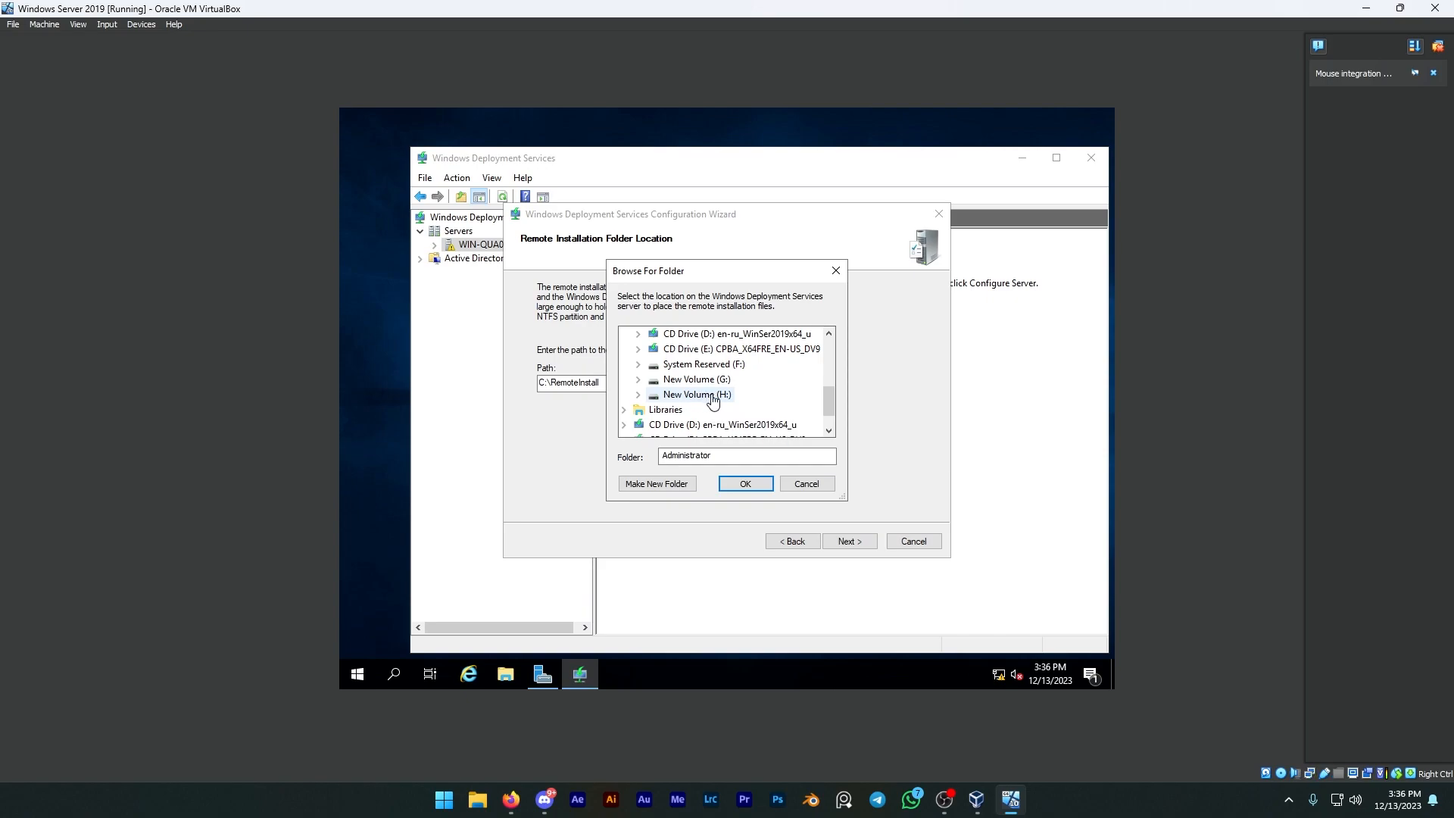
pyautogui.click(712, 397)
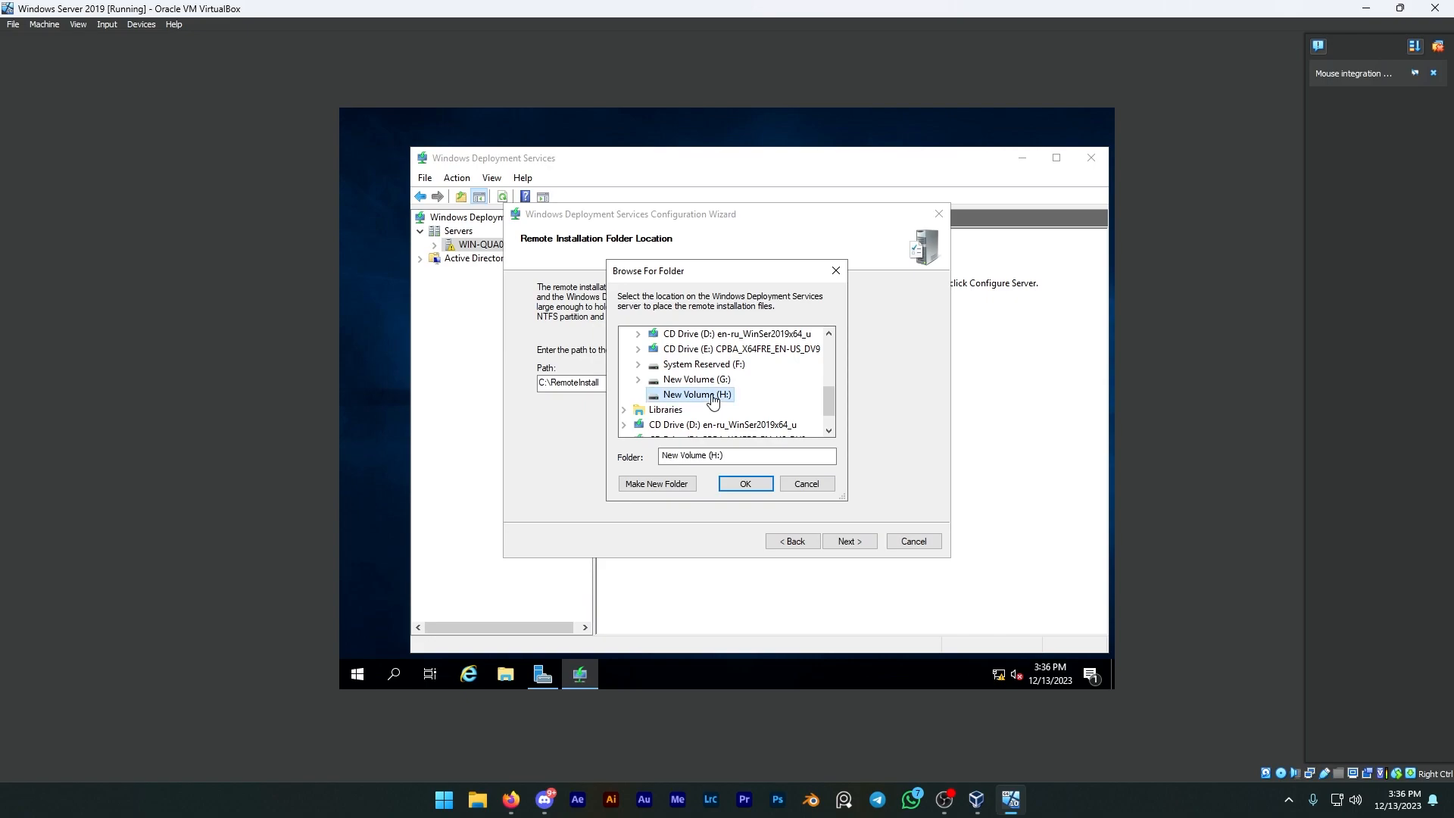
pyautogui.click(746, 485)
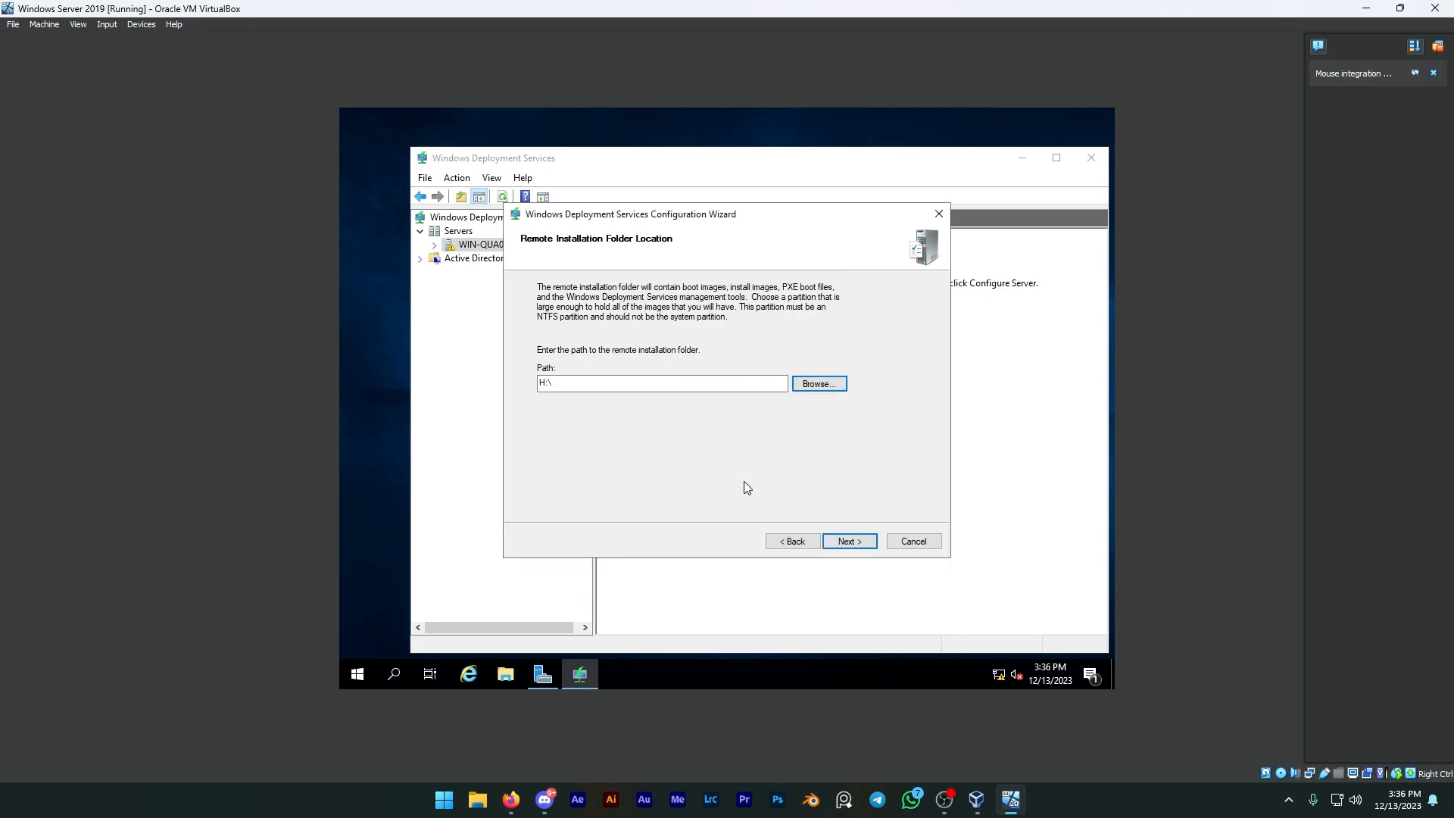
pyautogui.click(857, 544)
pyautogui.click(843, 428)
pyautogui.click(820, 384)
pyautogui.click(806, 484)
pyautogui.click(914, 542)
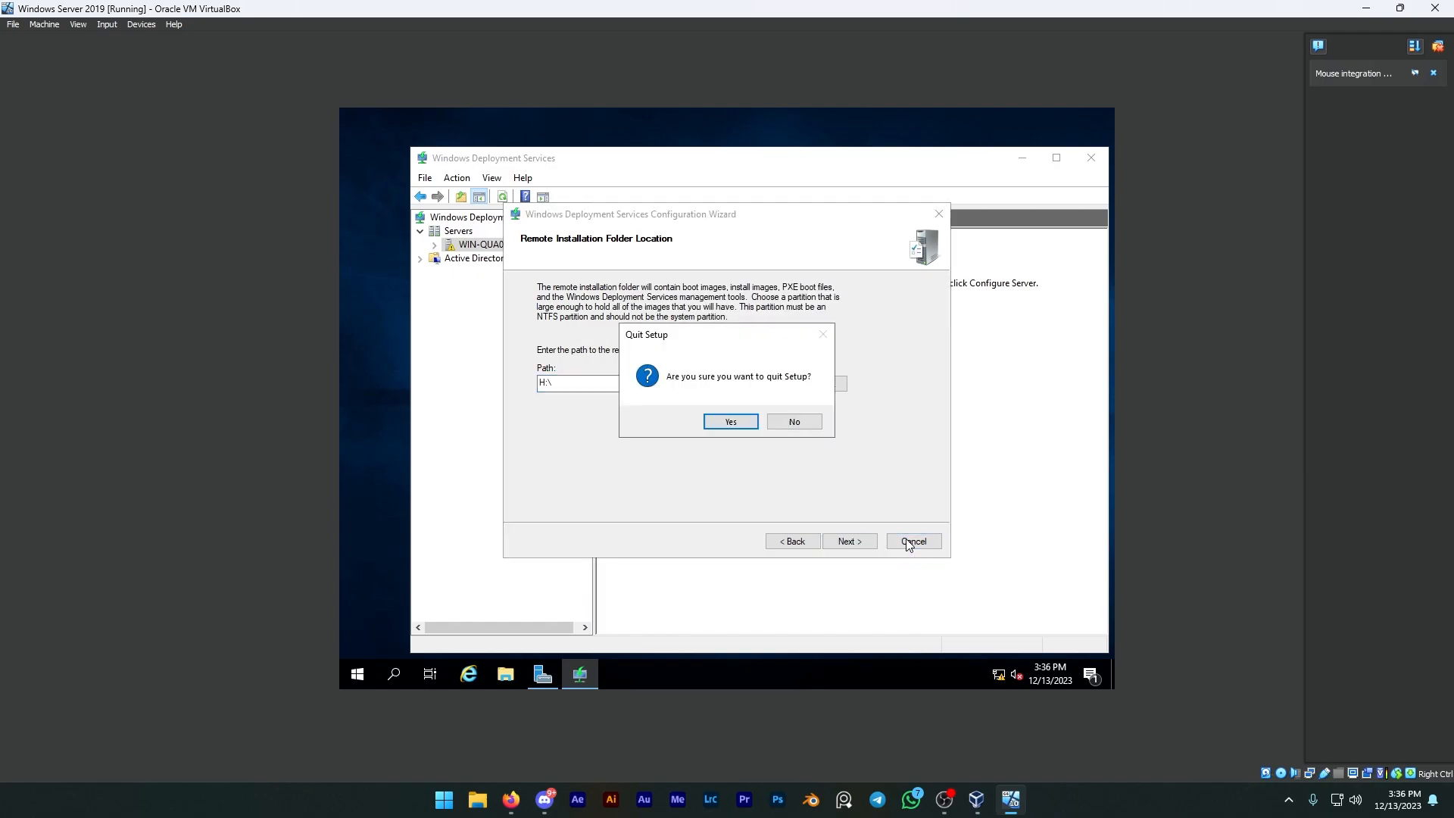
pyautogui.click(736, 424)
# Step: Start configuring the deployment server as integrated with Active Directory and set the remote installation folder path to H:\RemoteInstall
pyautogui.rightClick(498, 246)
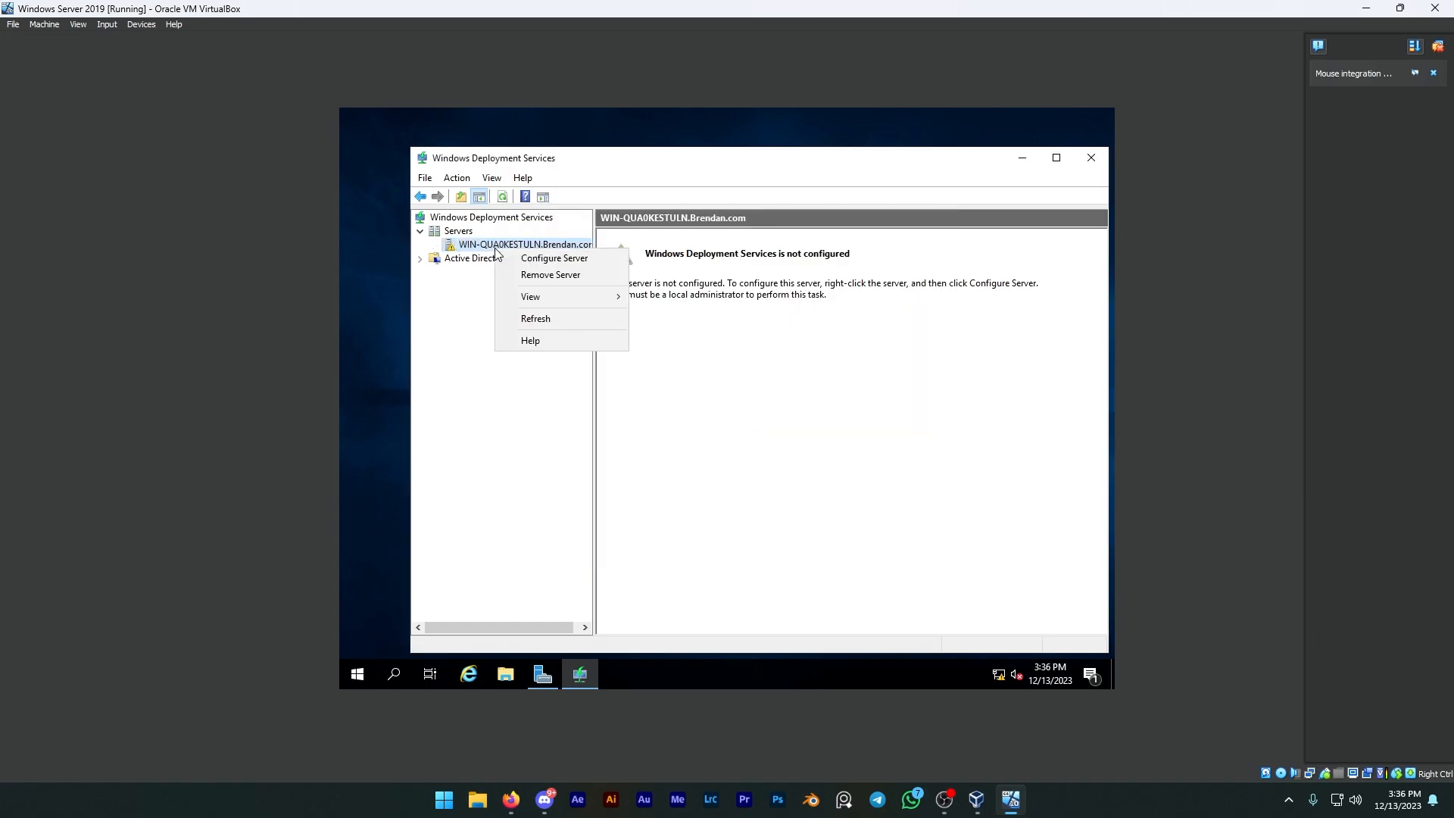
pyautogui.click(528, 259)
pyautogui.click(840, 542)
pyautogui.click(842, 542)
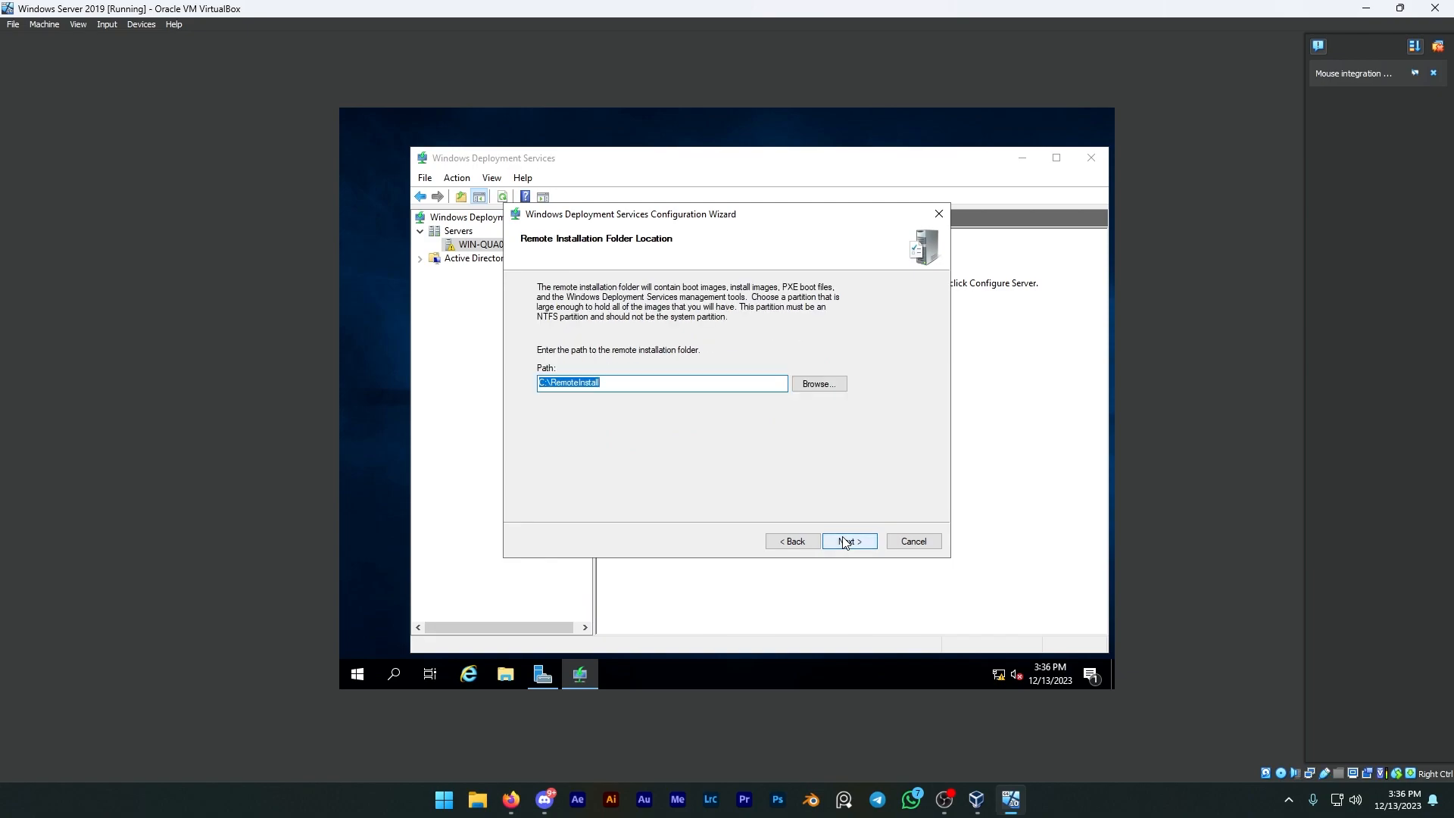
pyautogui.click(545, 383)
pyautogui.press('BackSpace')
pyautogui.write('H')
pyautogui.click(505, 674)
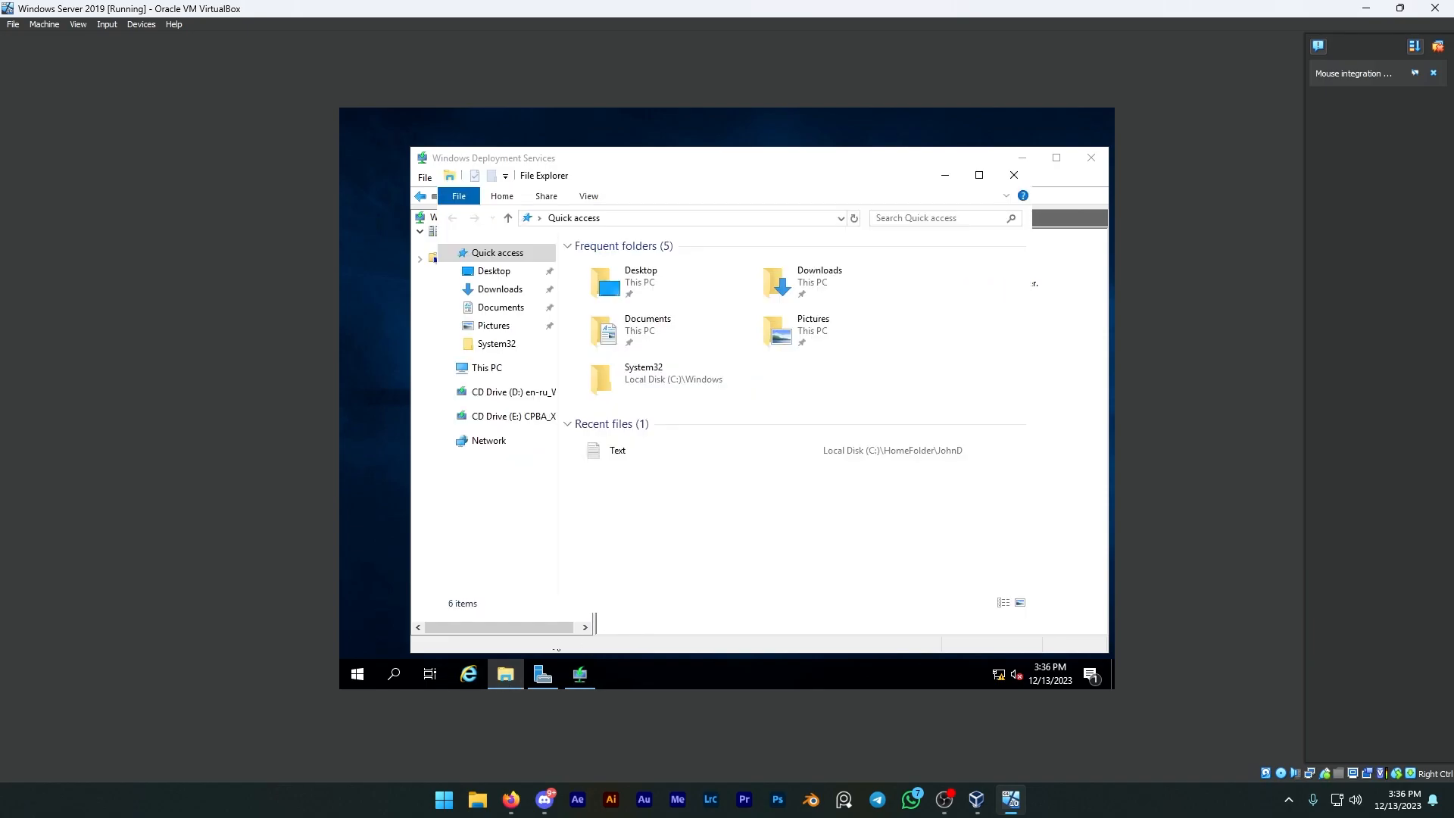
pyautogui.click(485, 367)
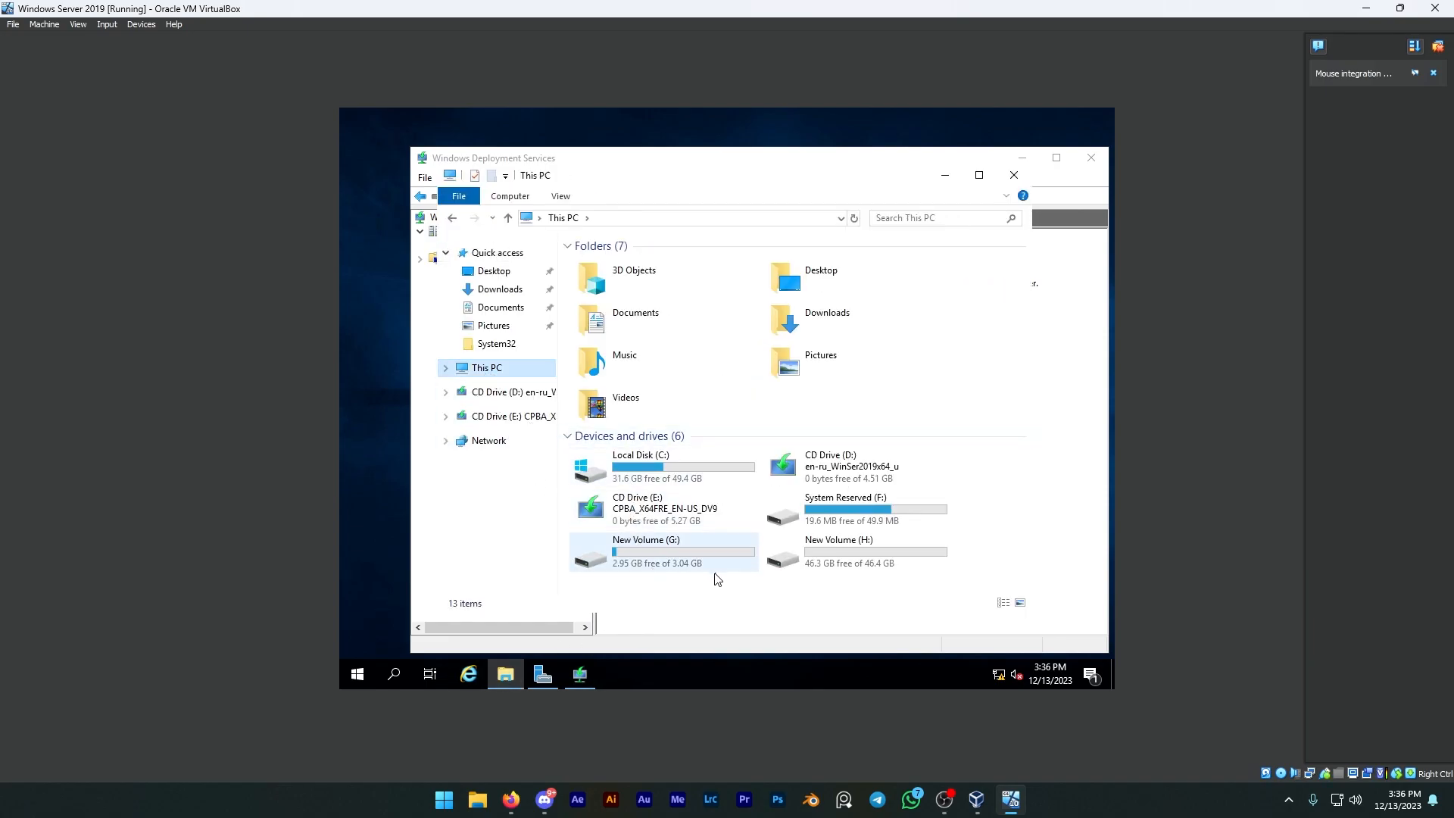
pyautogui.click(1014, 176)
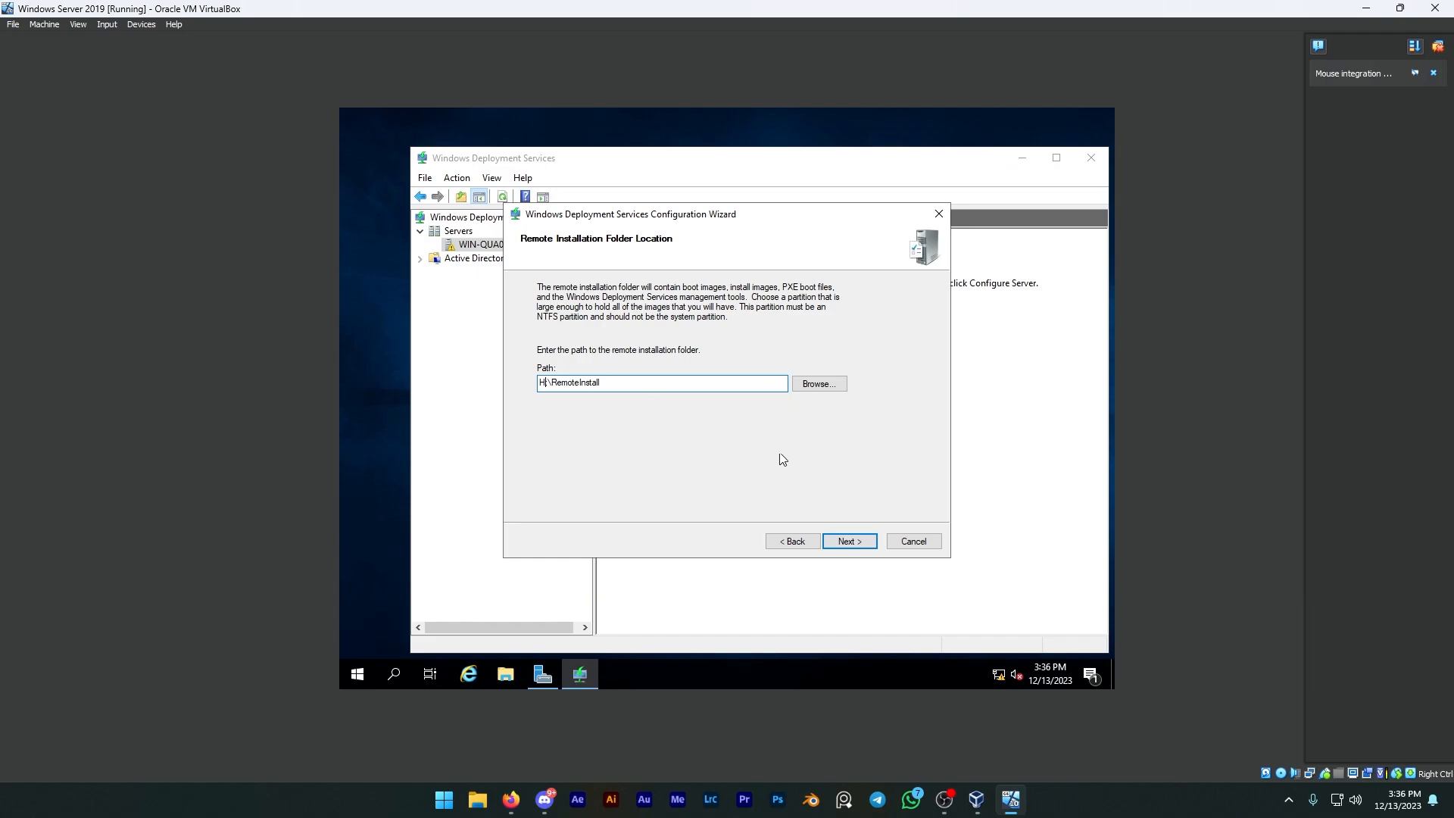
pyautogui.click(845, 540)
pyautogui.hotkey('alt', 'Tab')
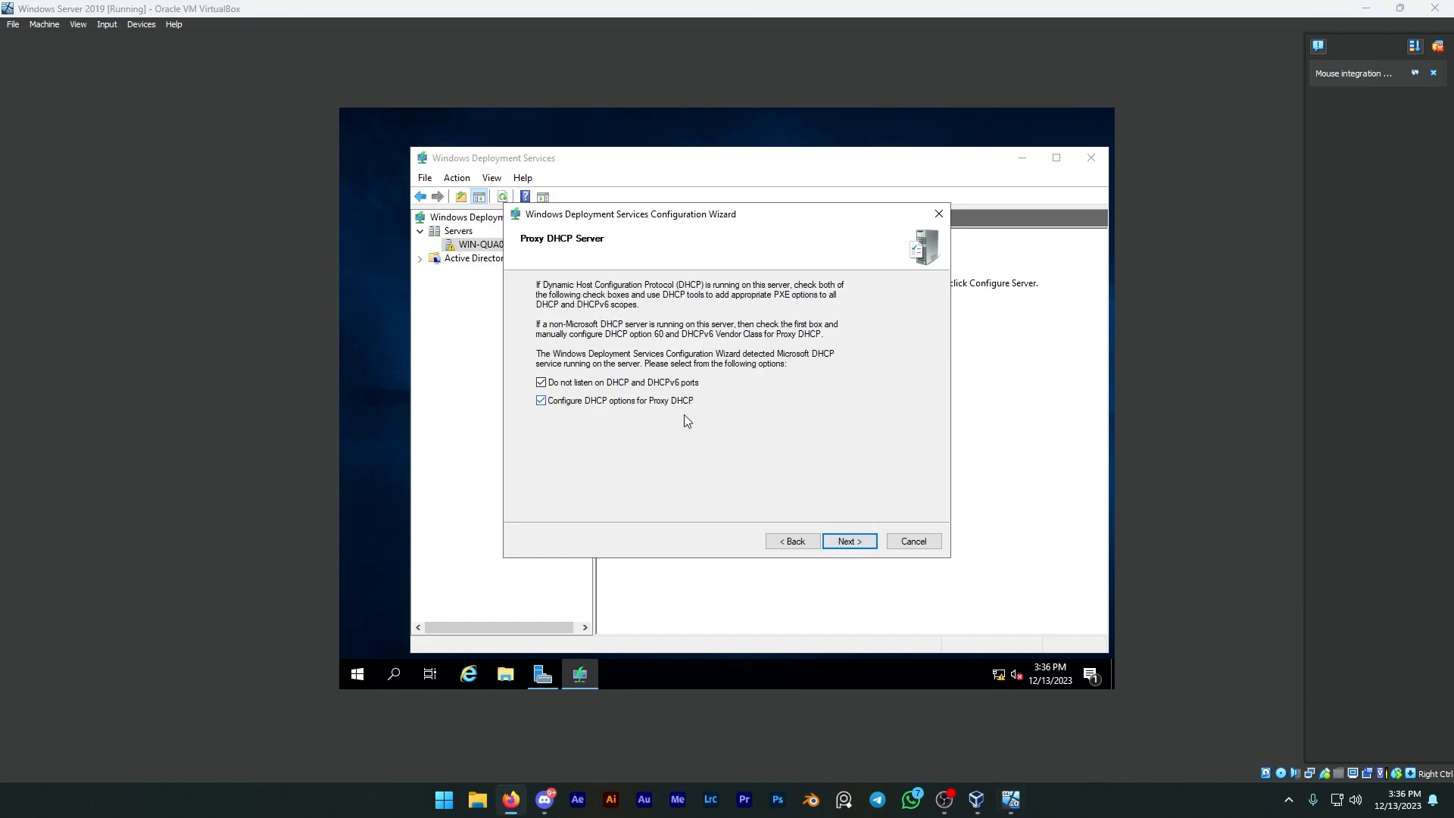
# Step: Accept both Proxy DHCP options, have the PXE server respond to all known and unknown client computers, and finish the configuration
pyautogui.click(867, 547)
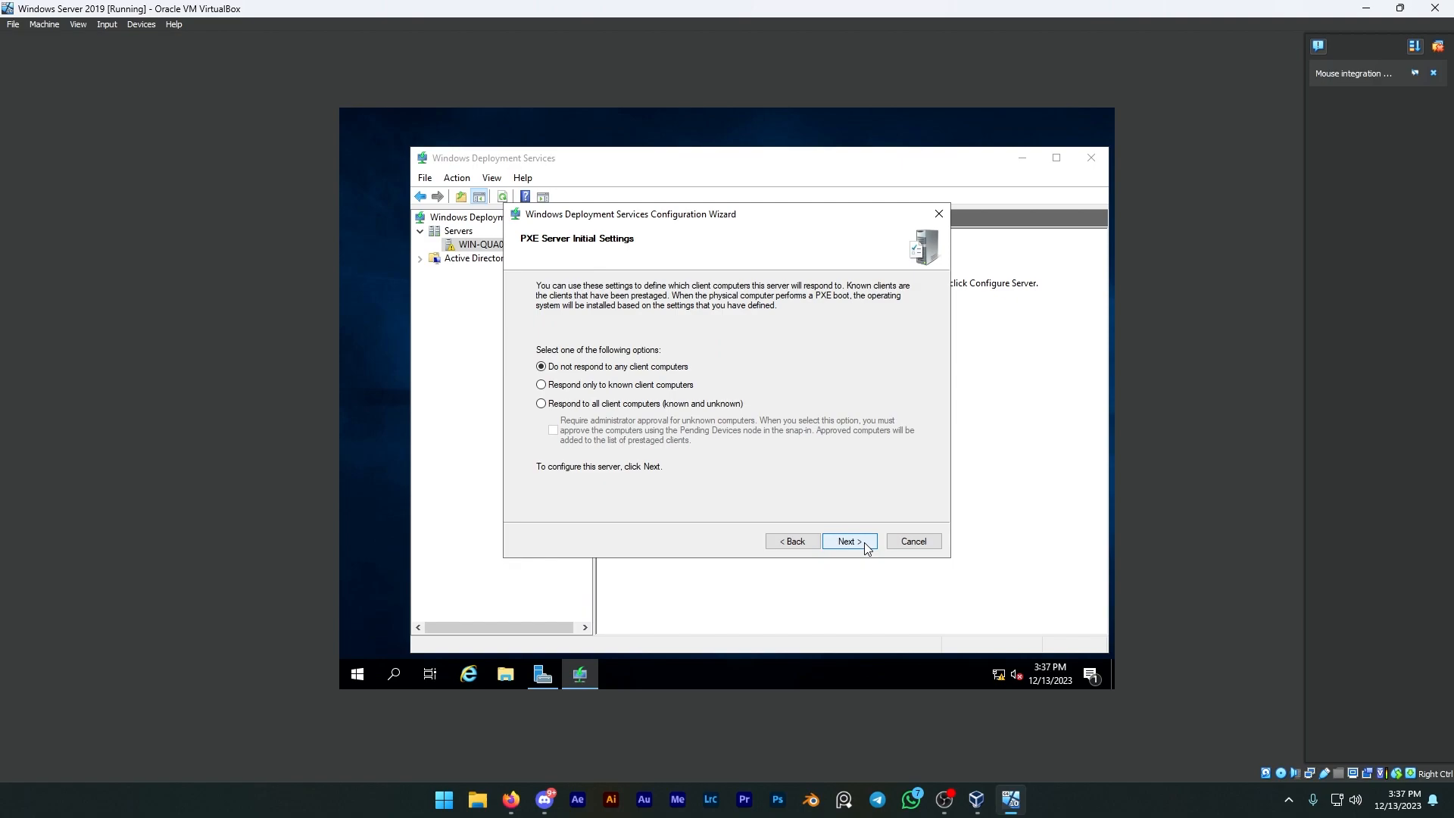
pyautogui.click(570, 408)
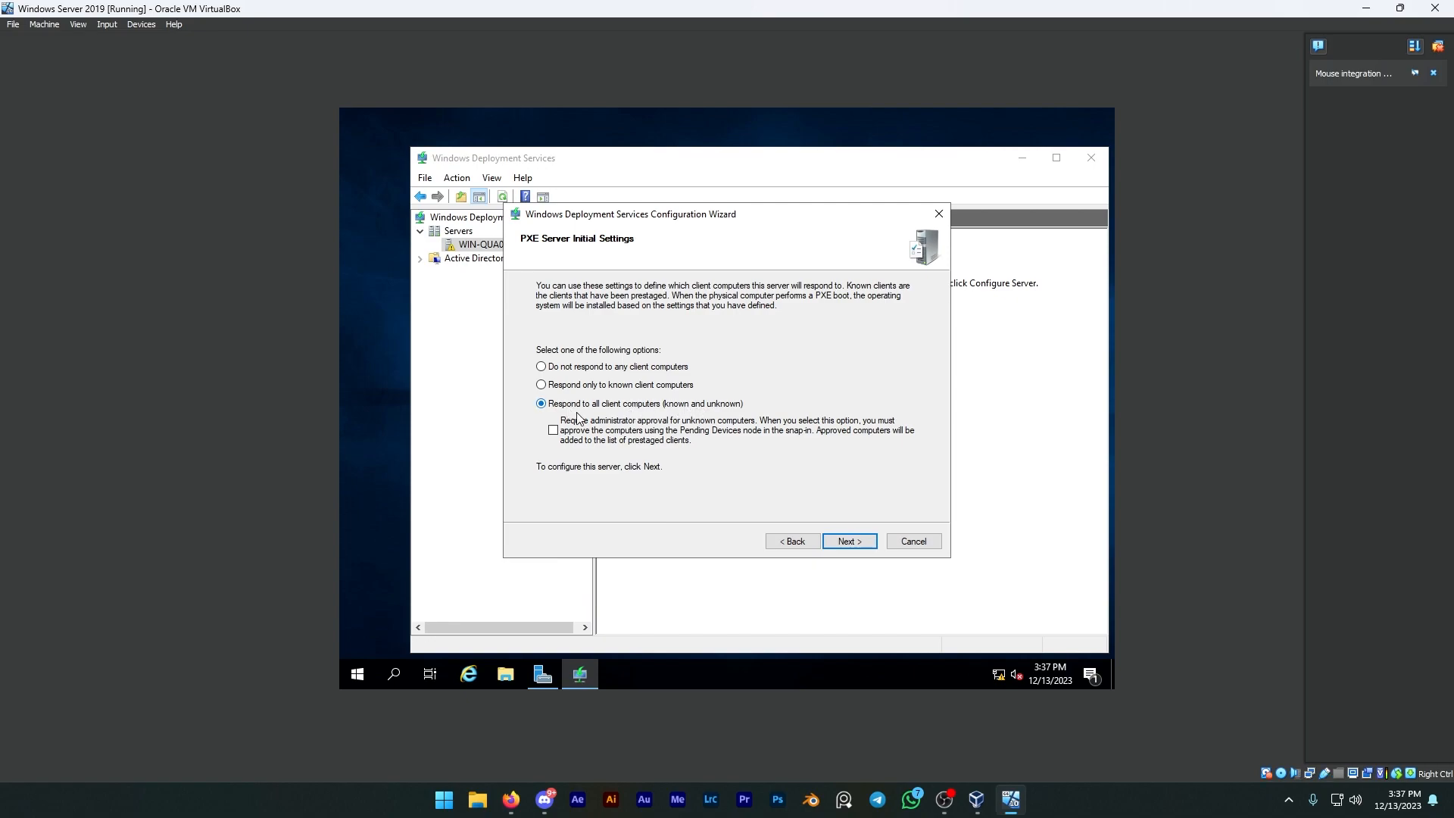
pyautogui.click(842, 543)
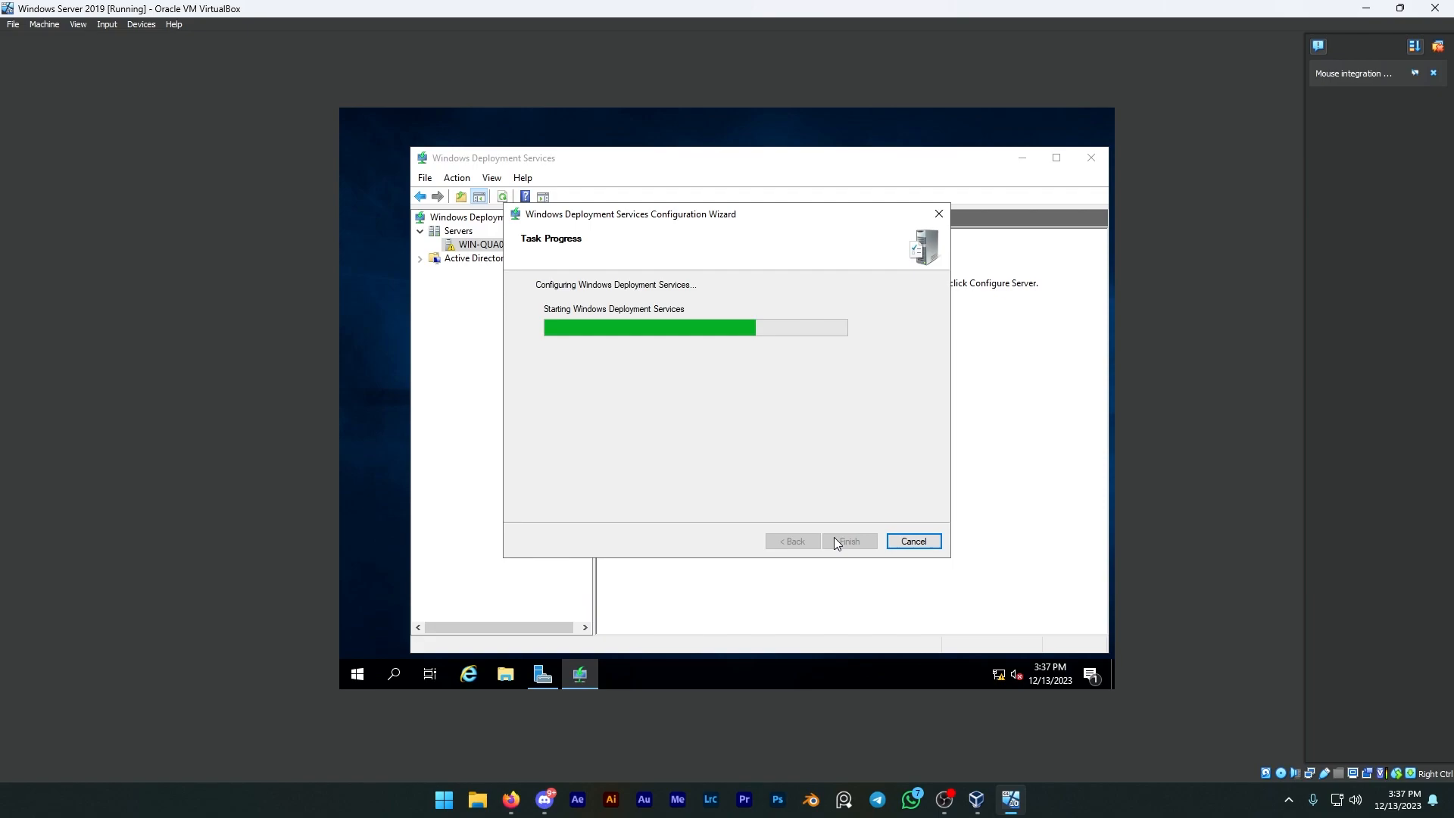
pyautogui.click(838, 541)
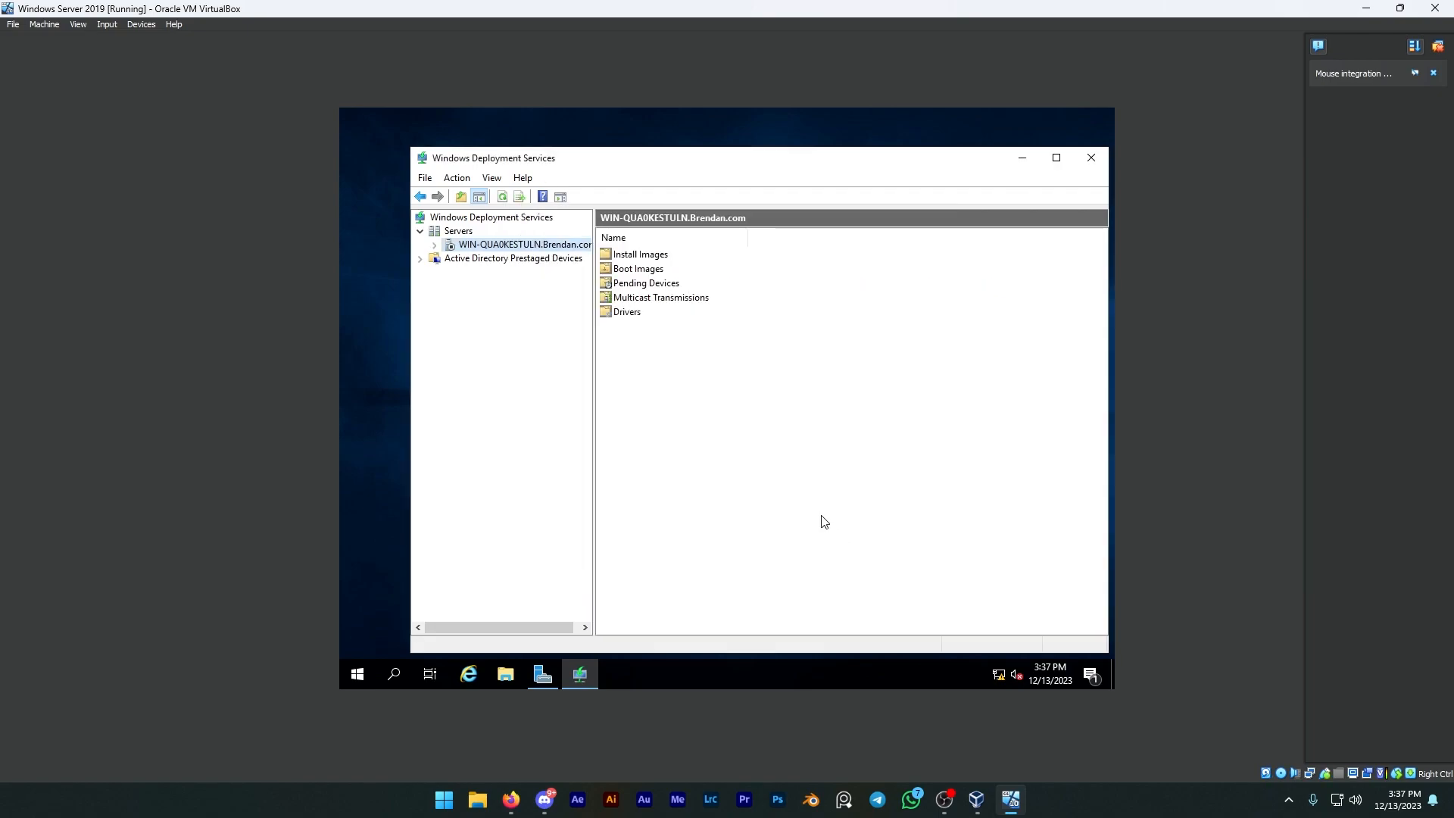
# Step: Start the Windows Deployment Services service on the configured server and dismiss the message
pyautogui.rightClick(494, 251)
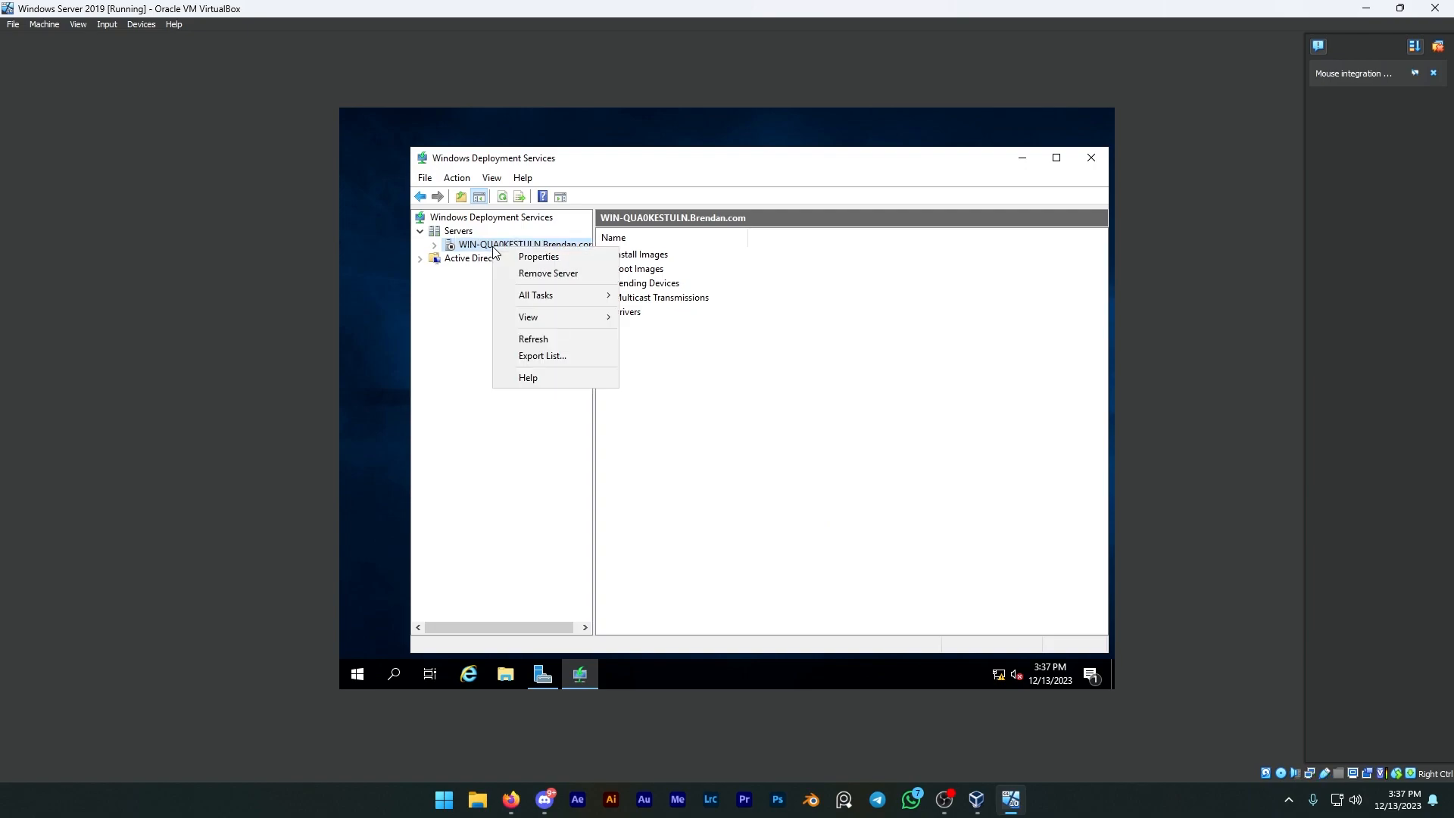
pyautogui.moveTo(530, 296)
pyautogui.click(666, 296)
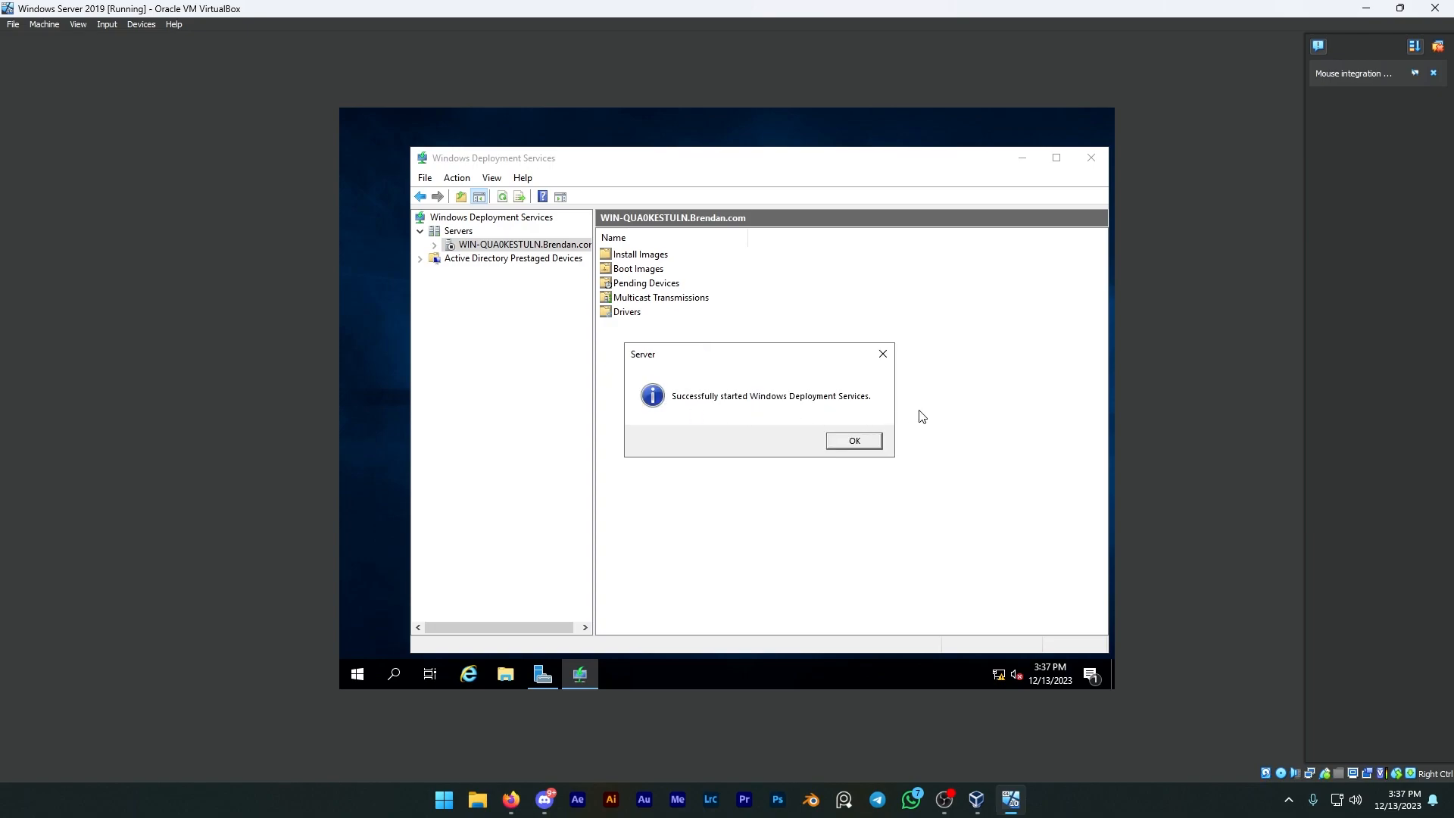
pyautogui.click(851, 443)
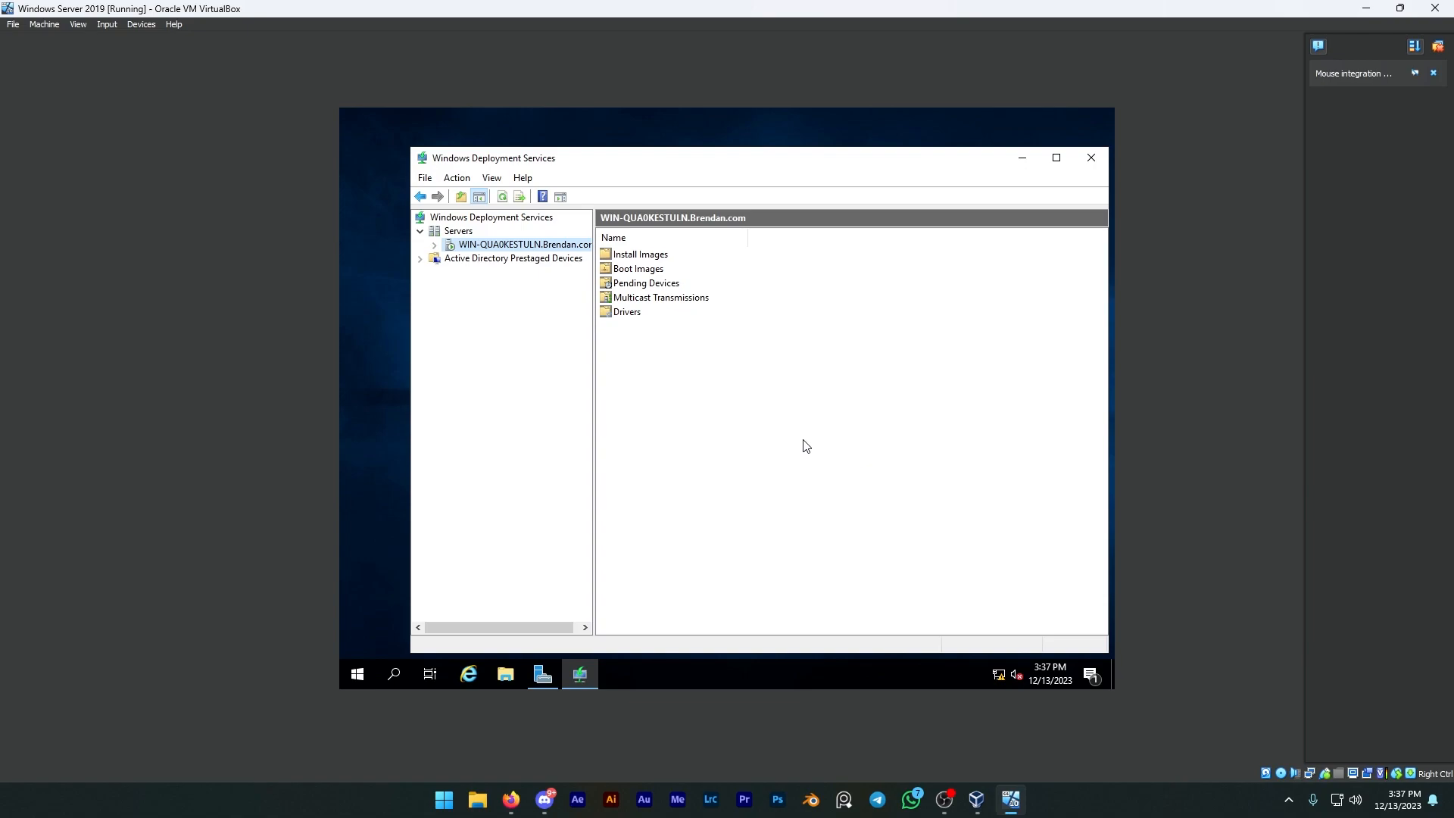
# Step: Open New Volume (H:) from This PC in File Explorer, dismissing the Windows notification
pyautogui.click(505, 674)
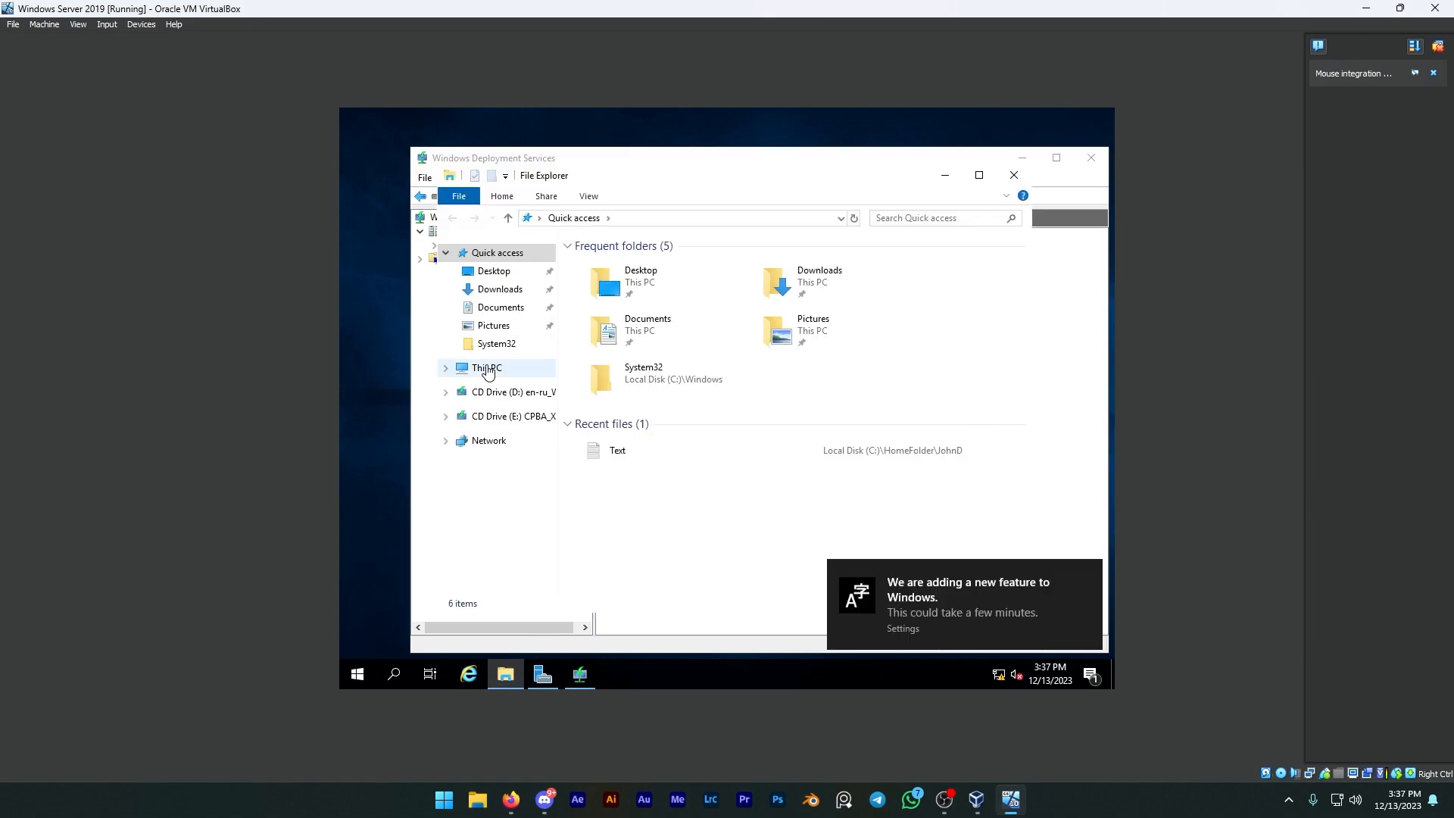
pyautogui.click(487, 369)
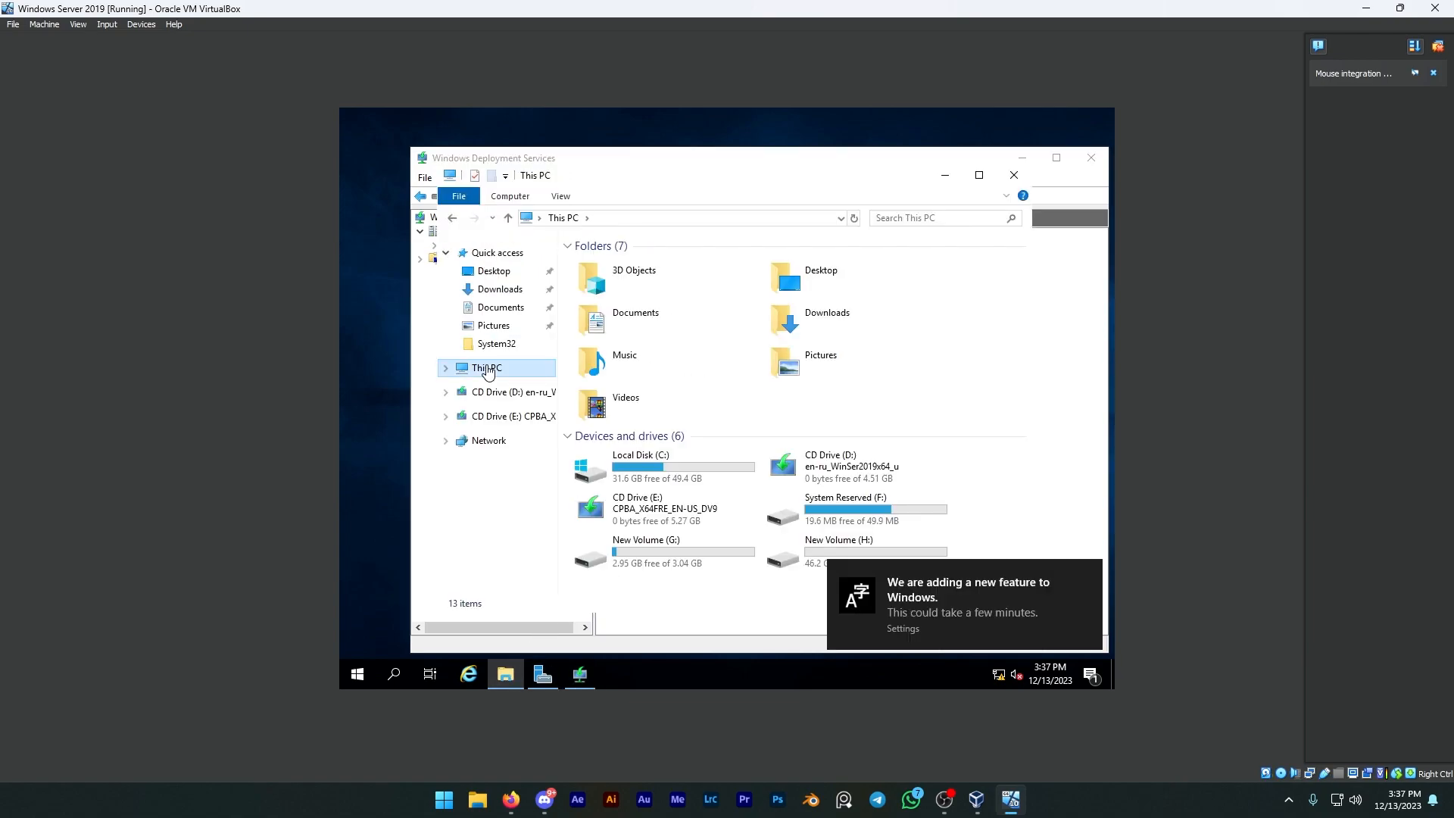
pyautogui.click(1087, 574)
pyautogui.doubleClick(950, 561)
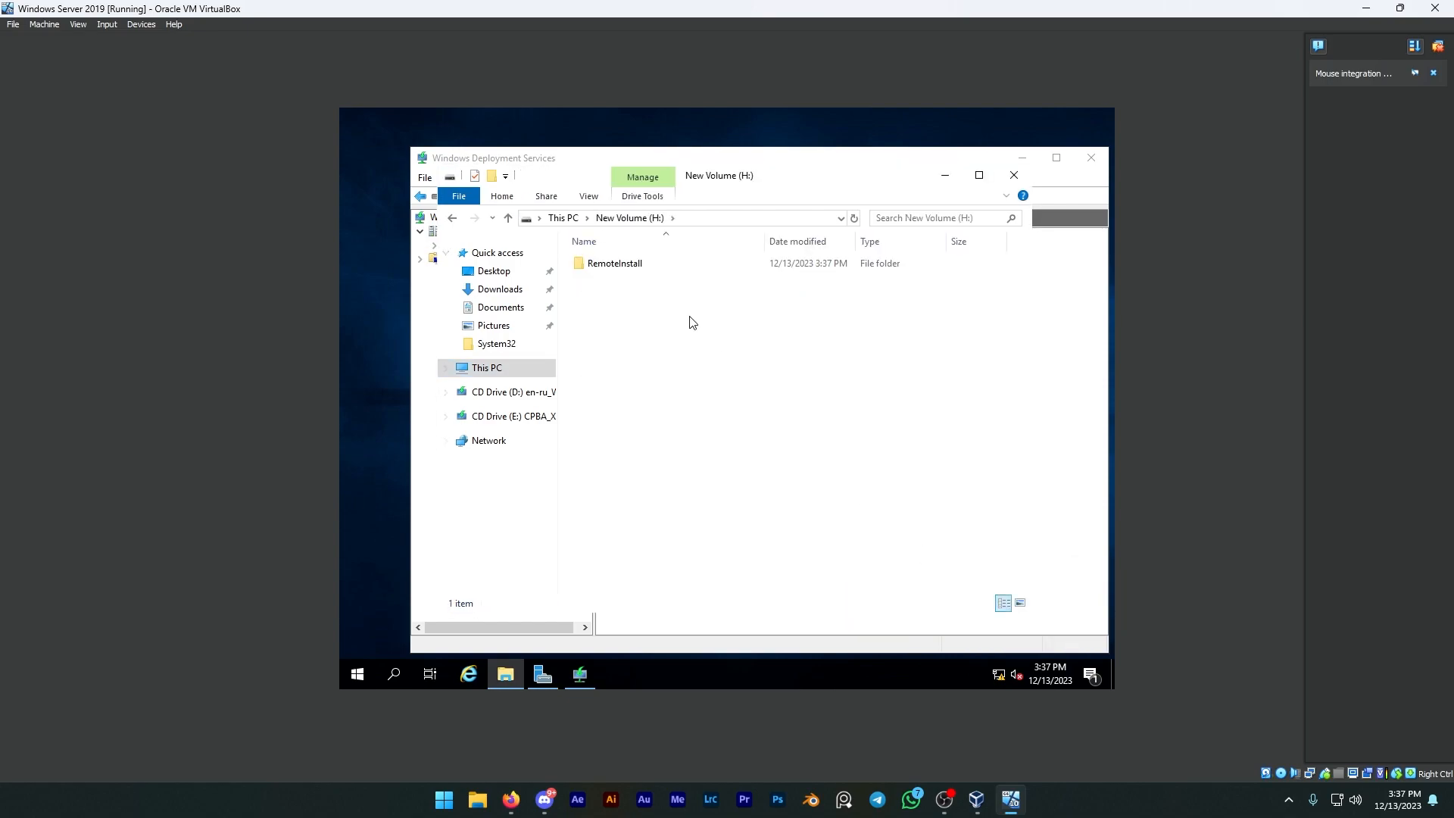
pyautogui.rightClick(663, 265)
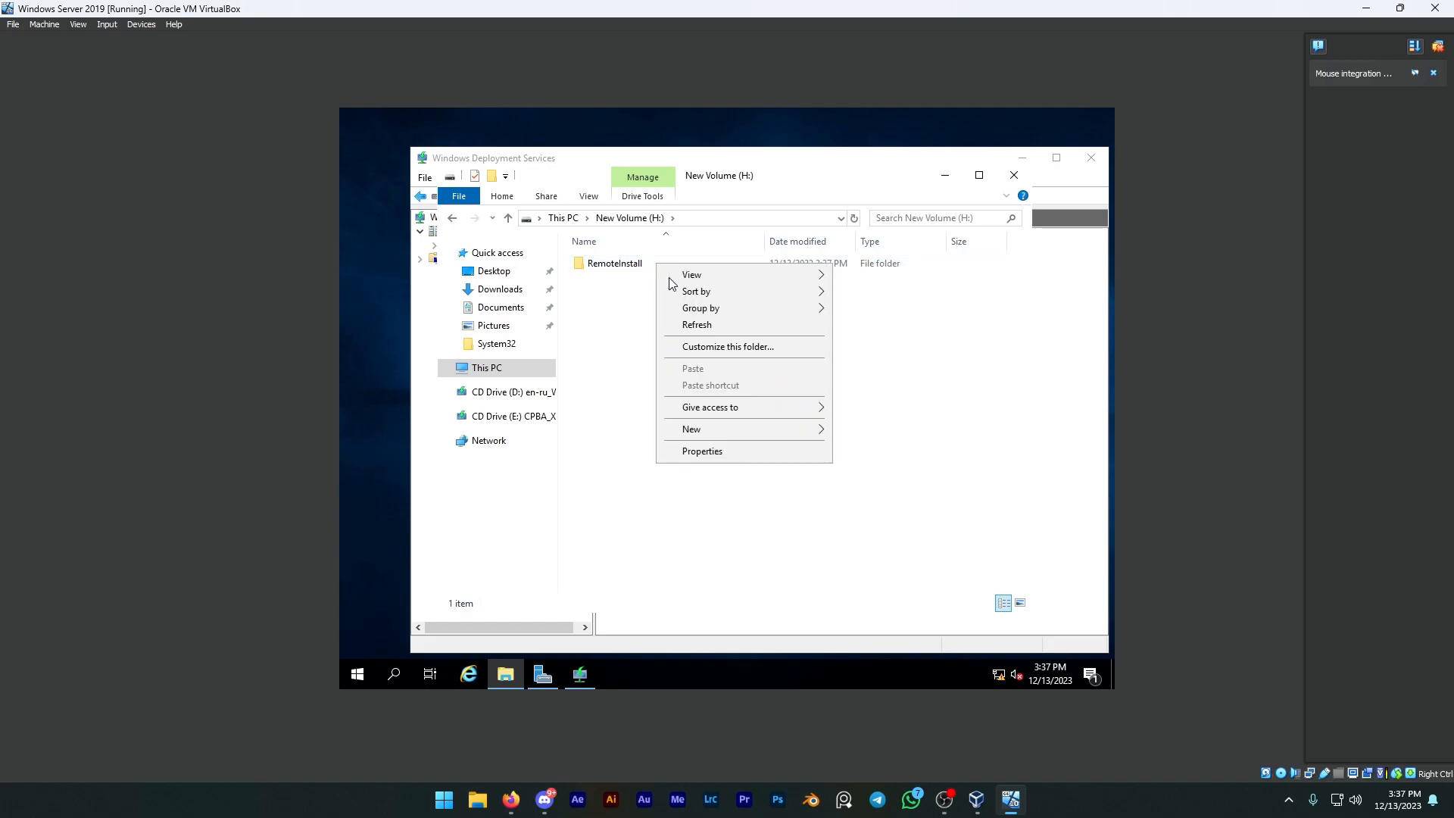
pyautogui.click(728, 456)
pyautogui.click(633, 284)
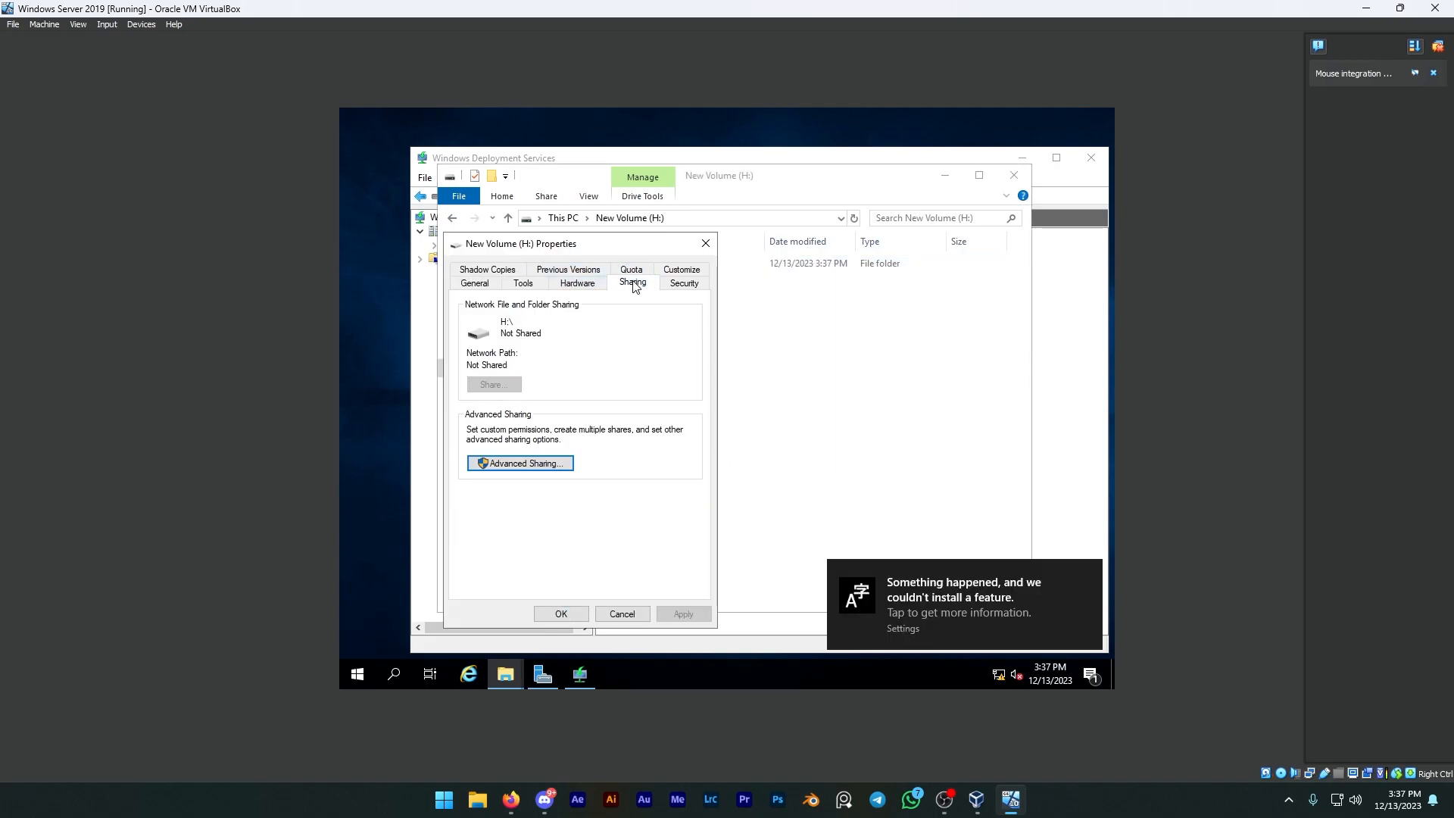
pyautogui.click(1090, 576)
pyautogui.hotkey('alt', 'Tab')
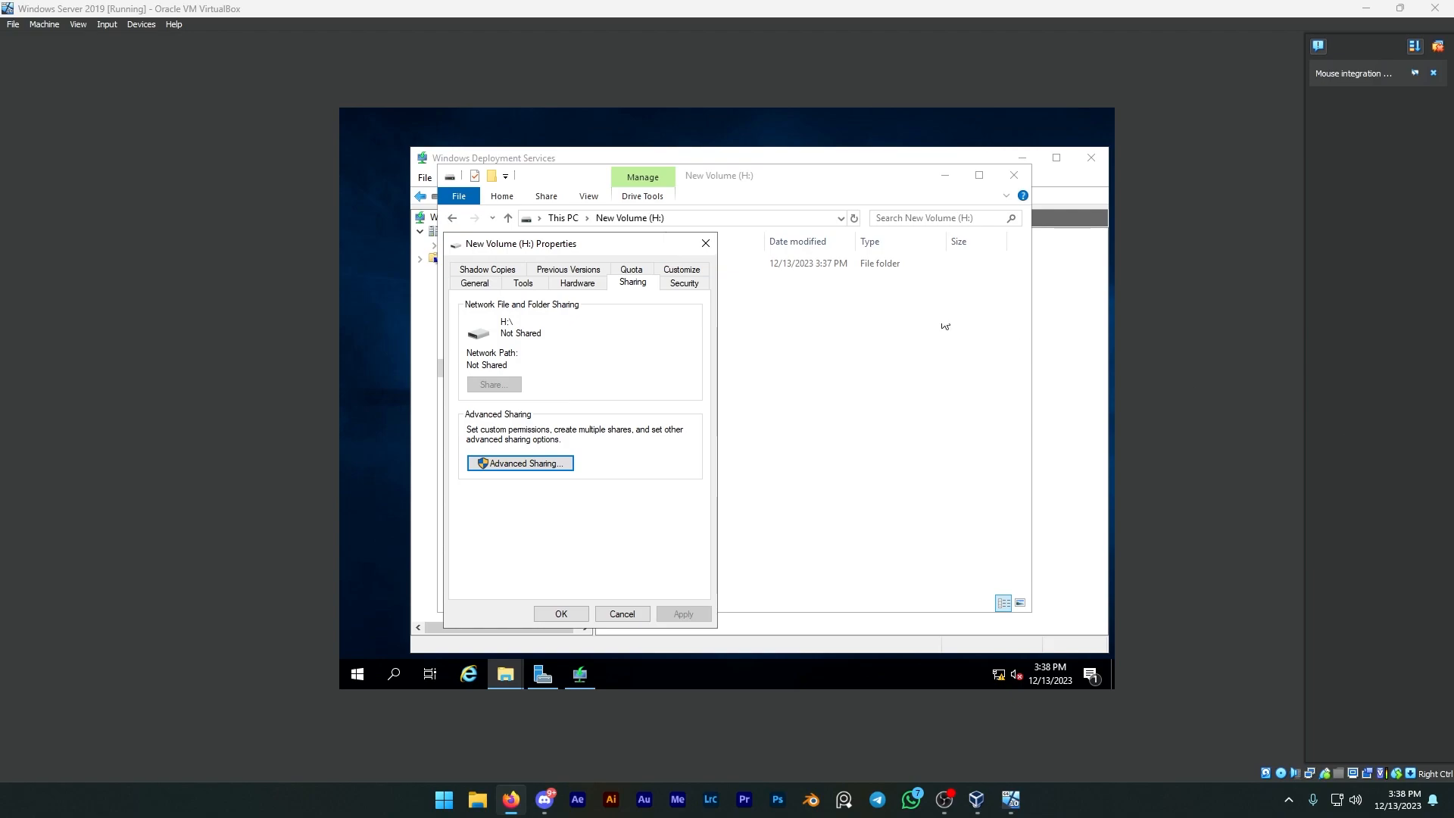
pyautogui.click(755, 337)
# Step: Check the sharing settings of the RemoteInstall folder on H: and close its properties
pyautogui.rightClick(638, 267)
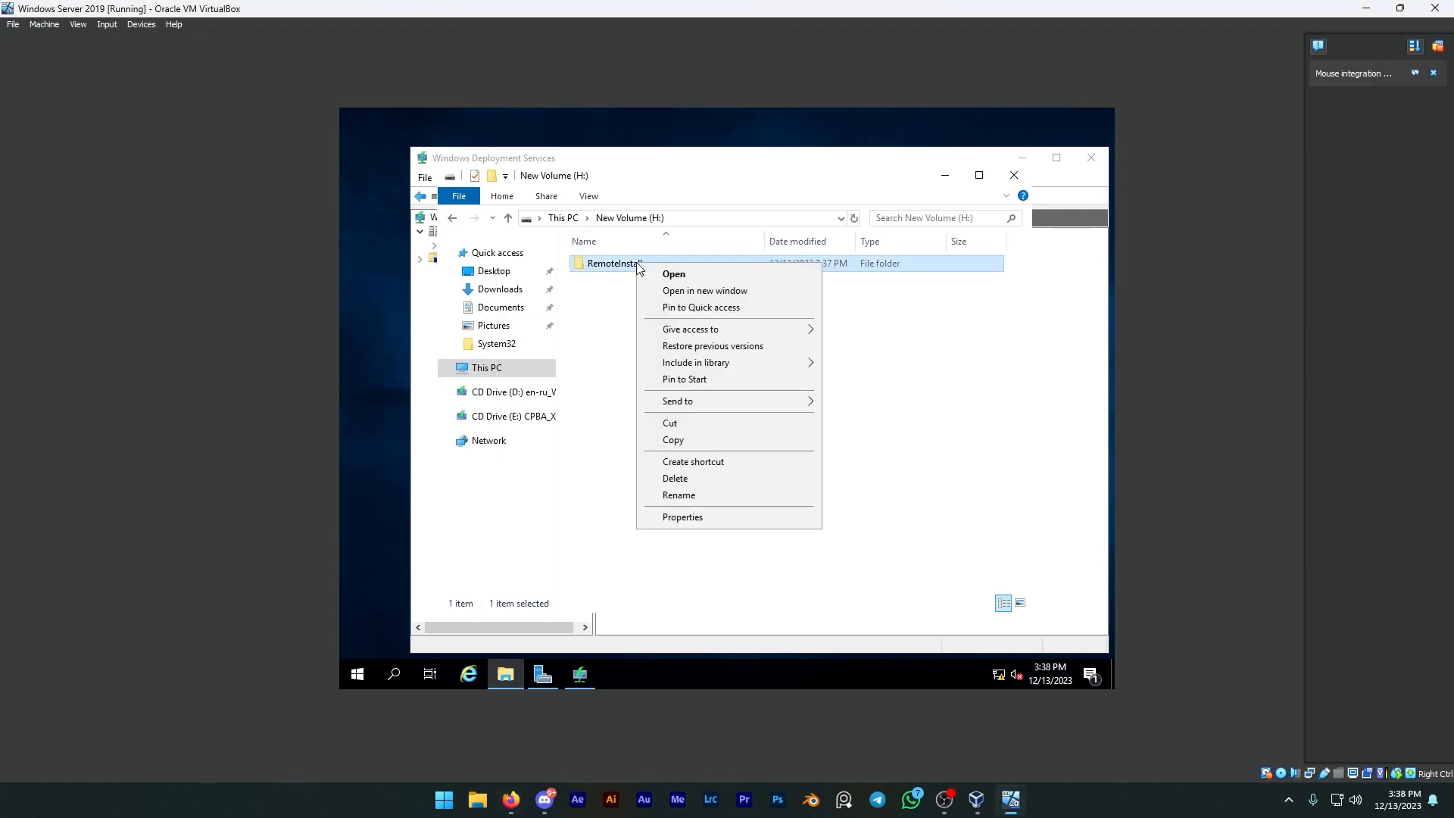
pyautogui.click(697, 517)
pyautogui.click(709, 304)
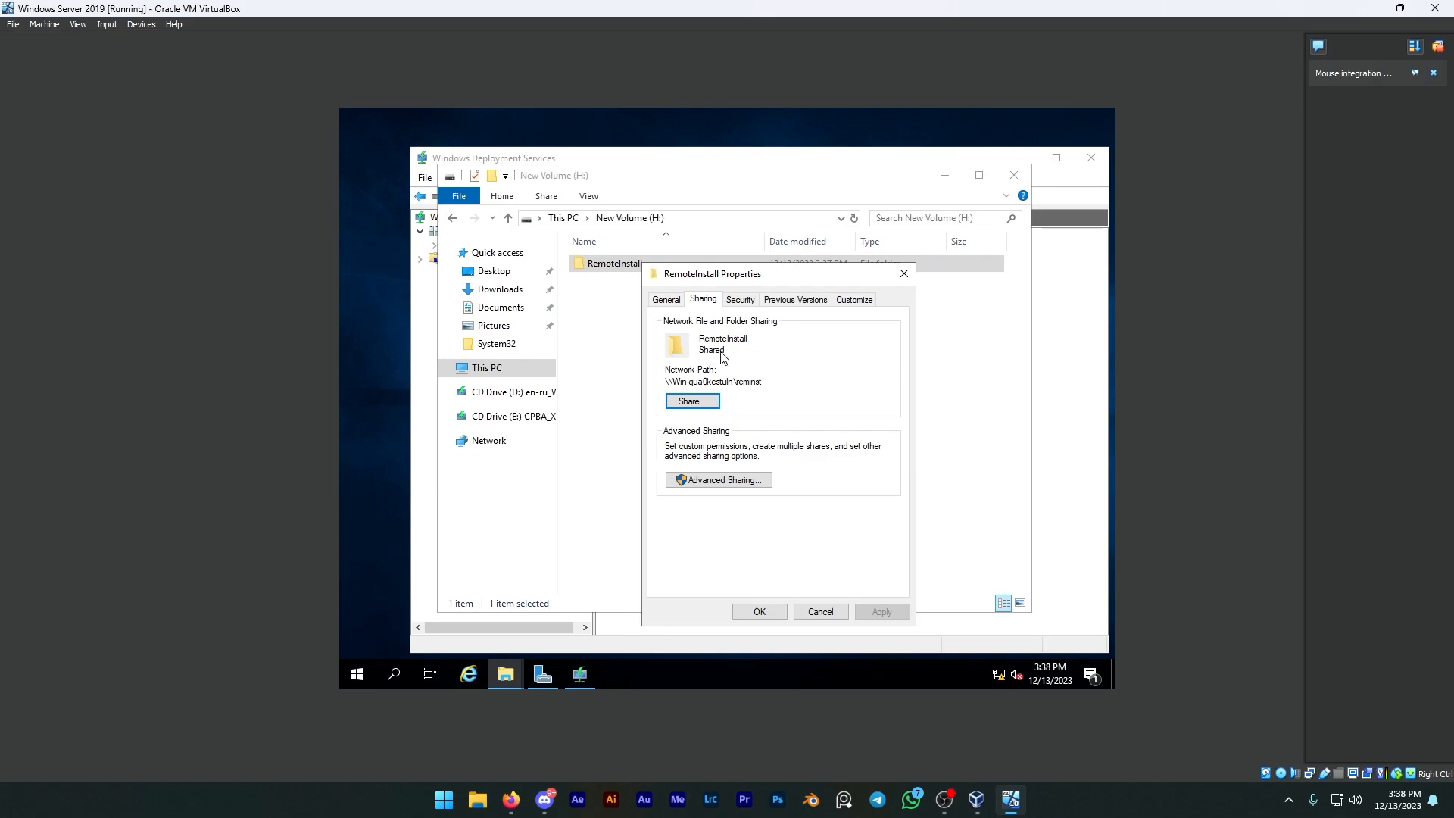
pyautogui.click(759, 610)
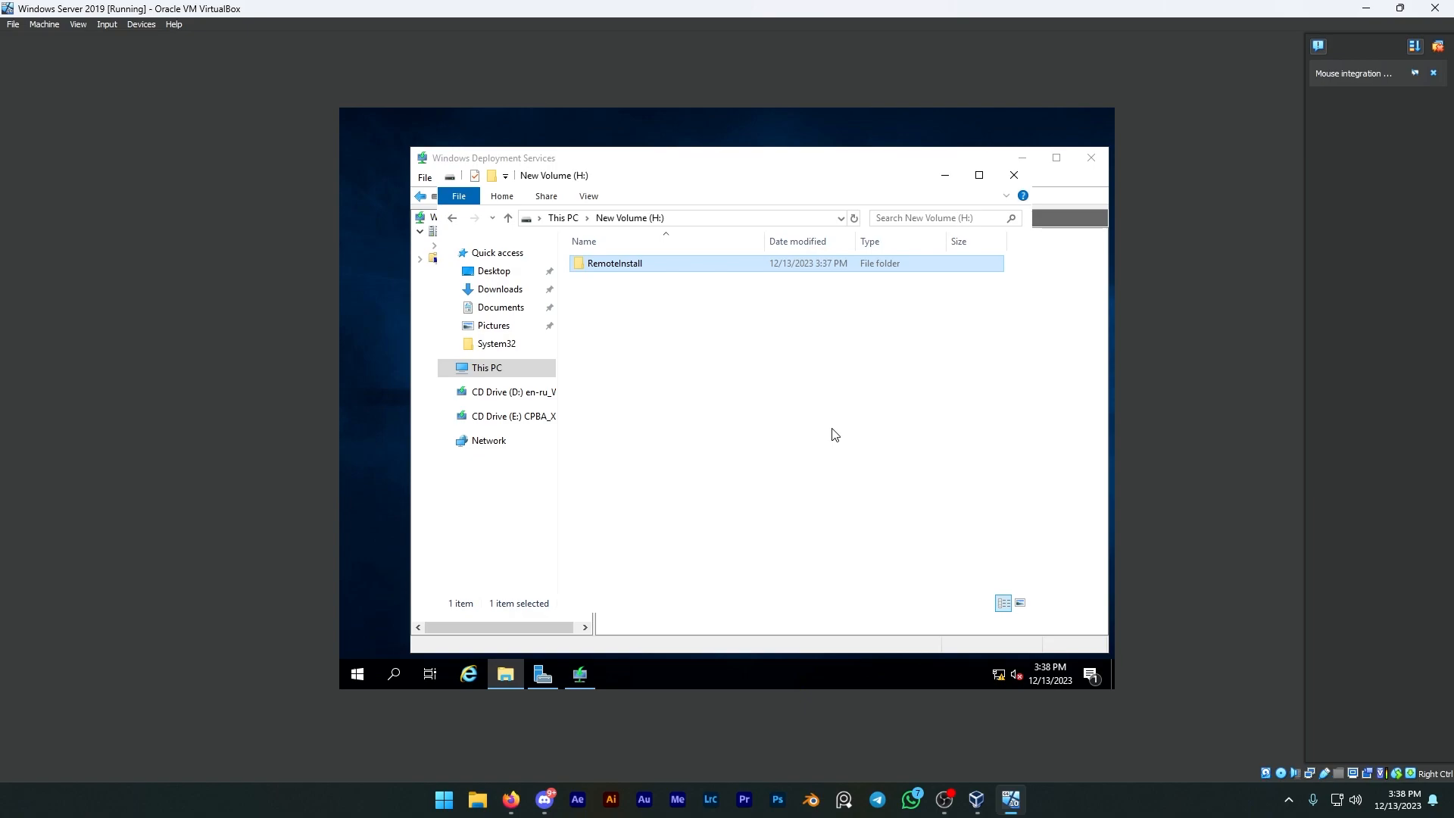
# Step: Return to the Windows Deployment Services console, expand the configured server, and start adding a boot image
pyautogui.click(579, 682)
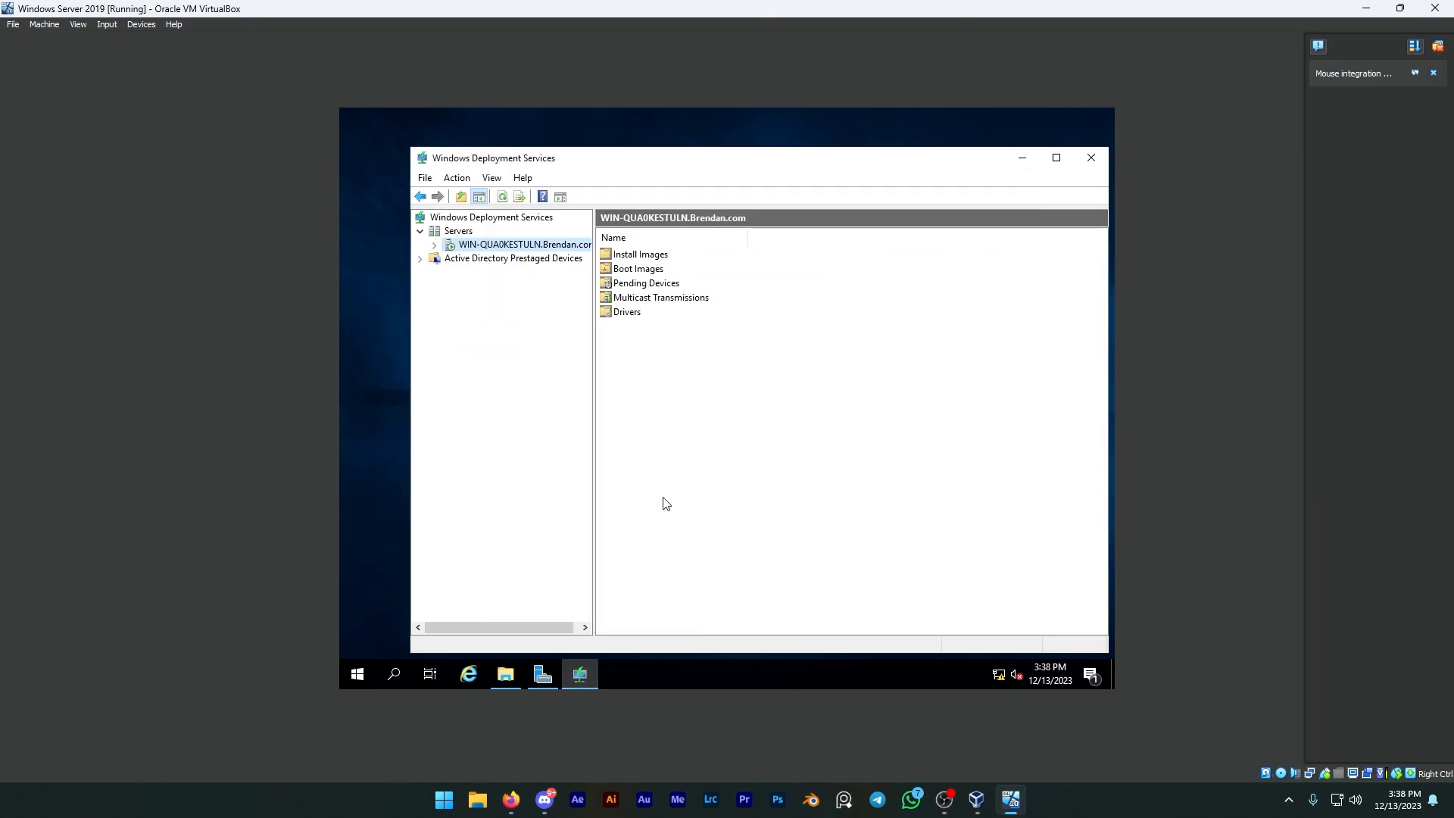
pyautogui.click(434, 245)
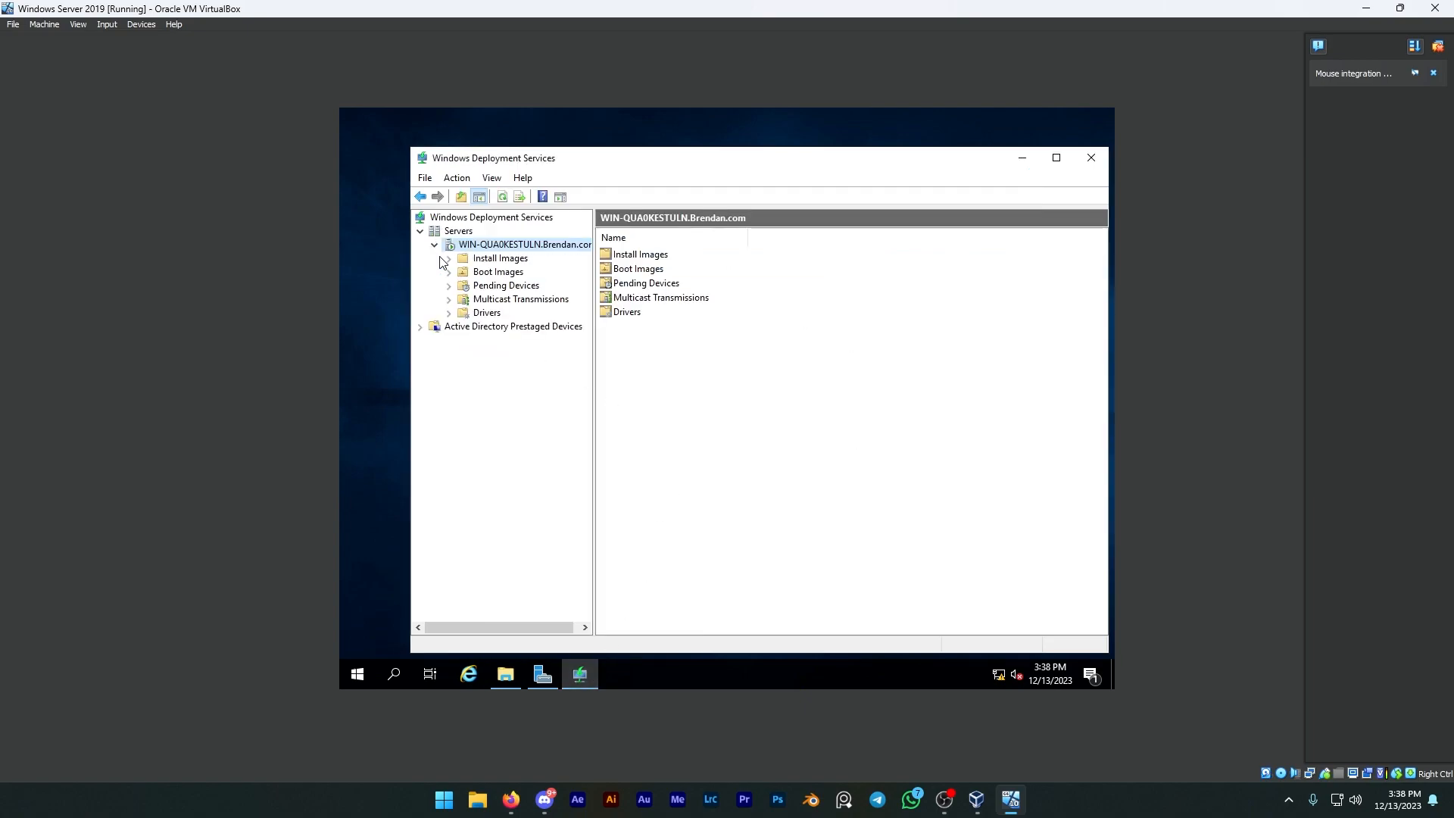
pyautogui.rightClick(485, 272)
pyautogui.click(523, 282)
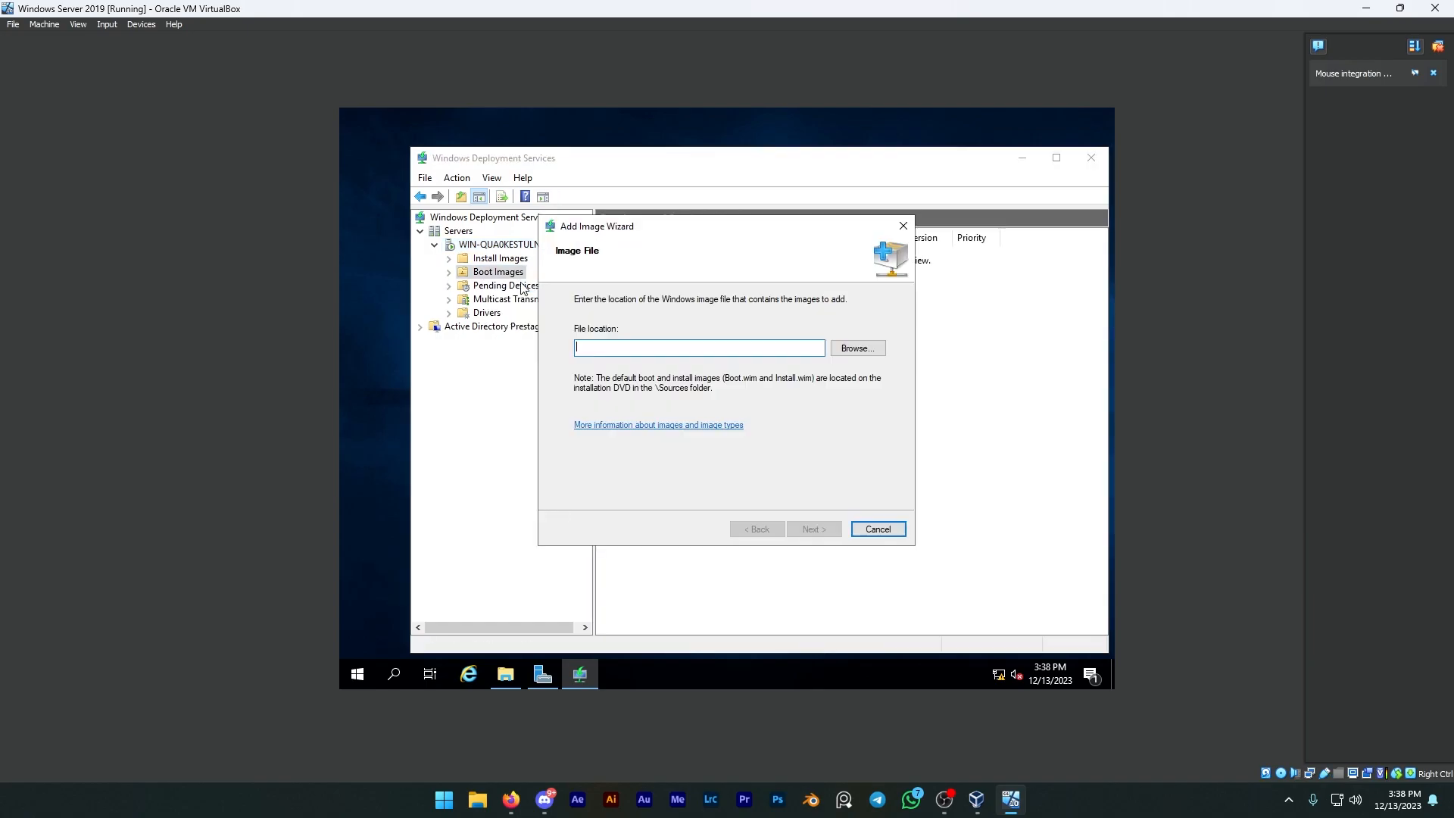
# Step: Choose boot.wim from the sources folder on CD Drive (E:) as the boot image file and continue to the image metadata
pyautogui.click(854, 350)
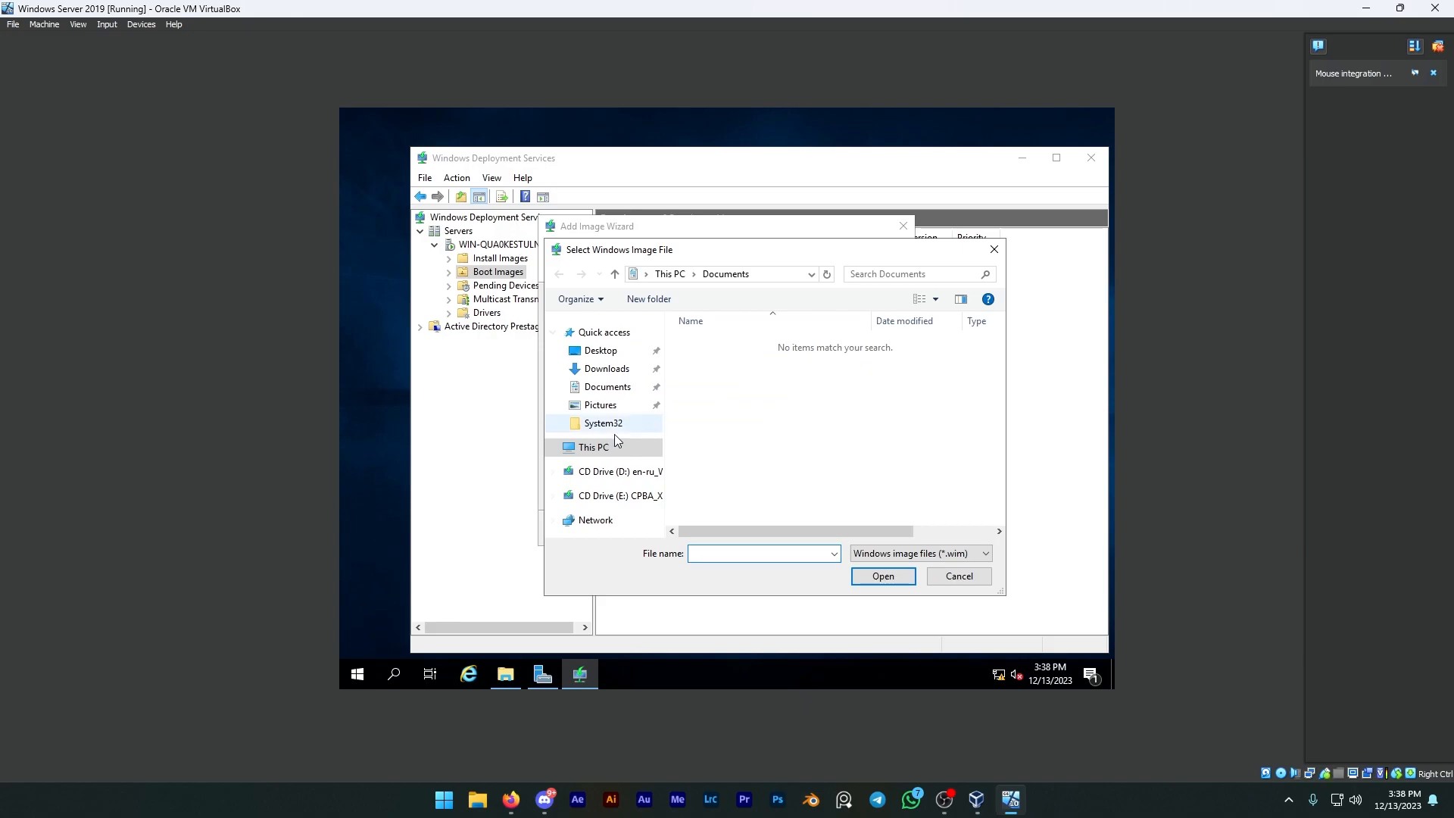
pyautogui.click(599, 447)
pyautogui.scroll(-5, 765, 430)
pyautogui.scroll(2, 767, 431)
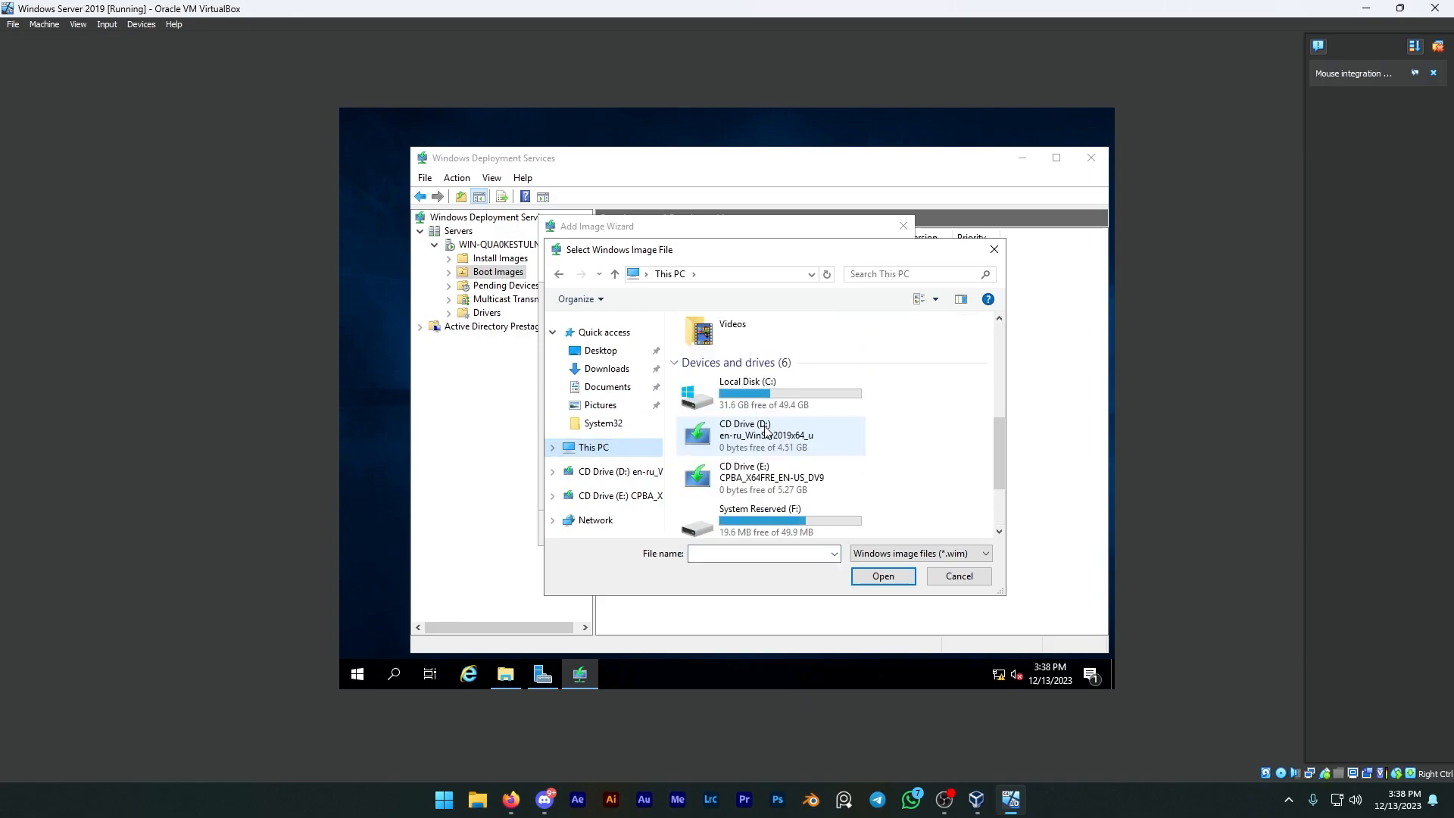
pyautogui.click(780, 491)
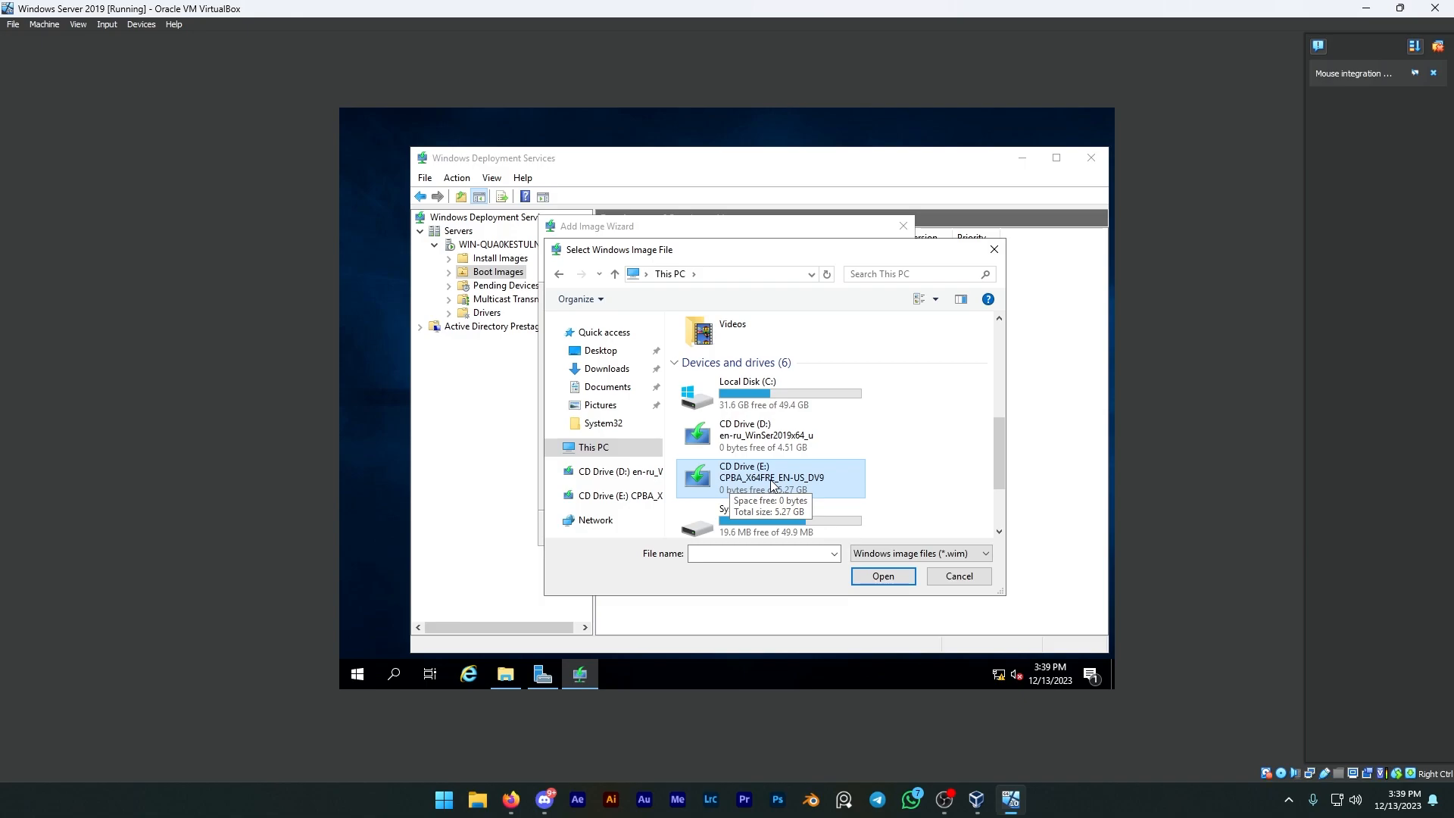
pyautogui.click(883, 576)
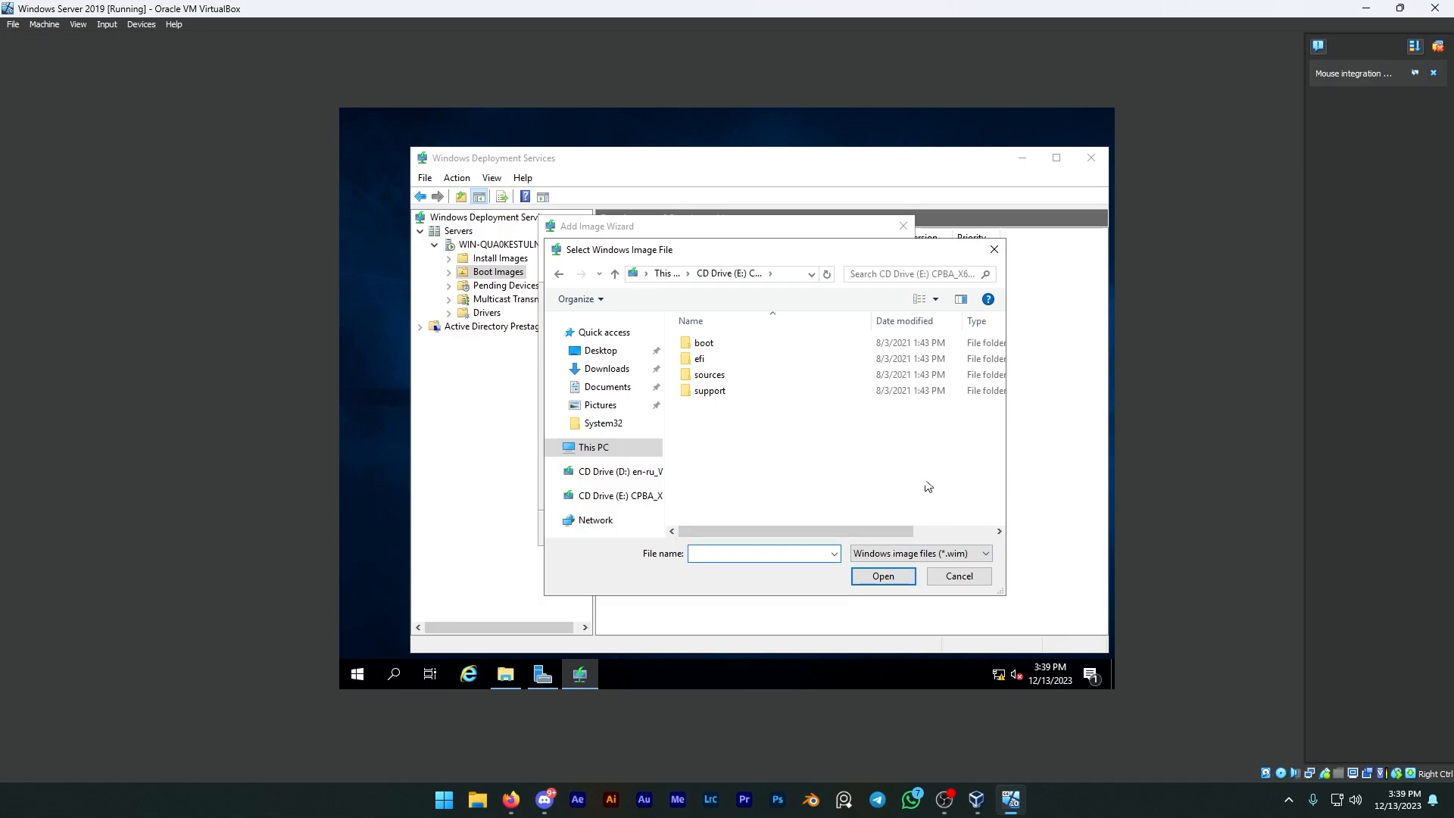
pyautogui.doubleClick(753, 376)
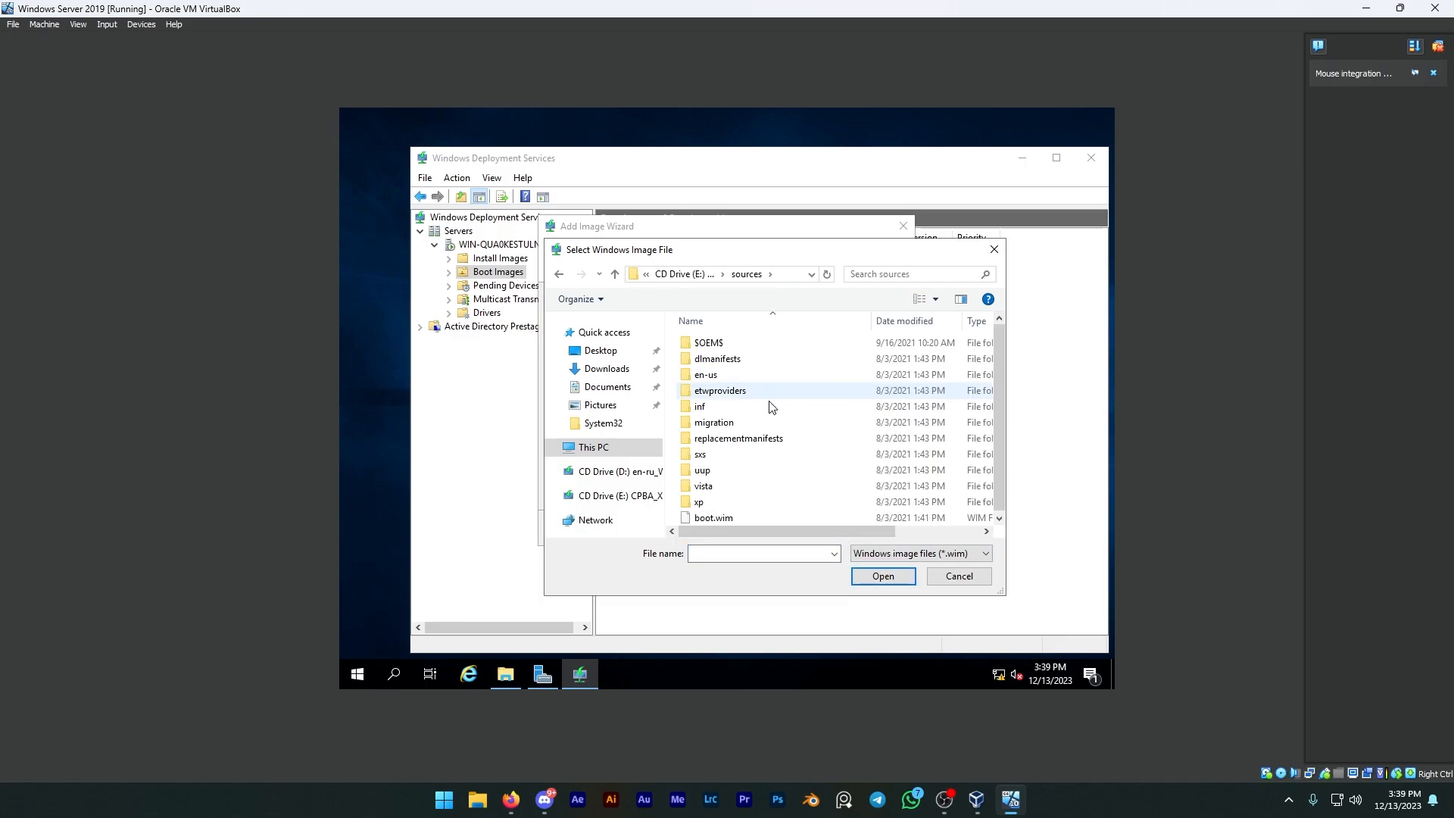
pyautogui.click(743, 520)
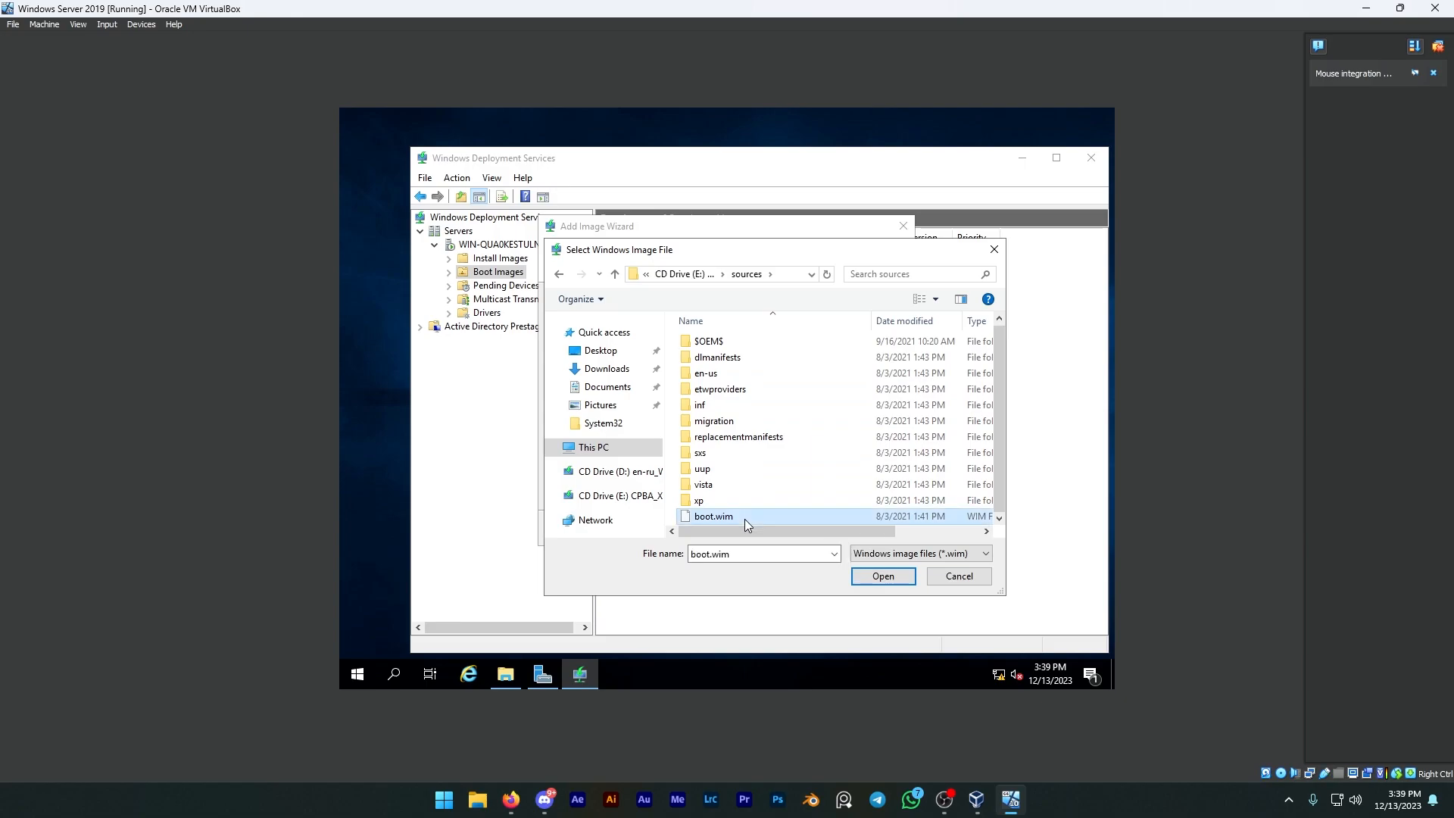
pyautogui.click(890, 580)
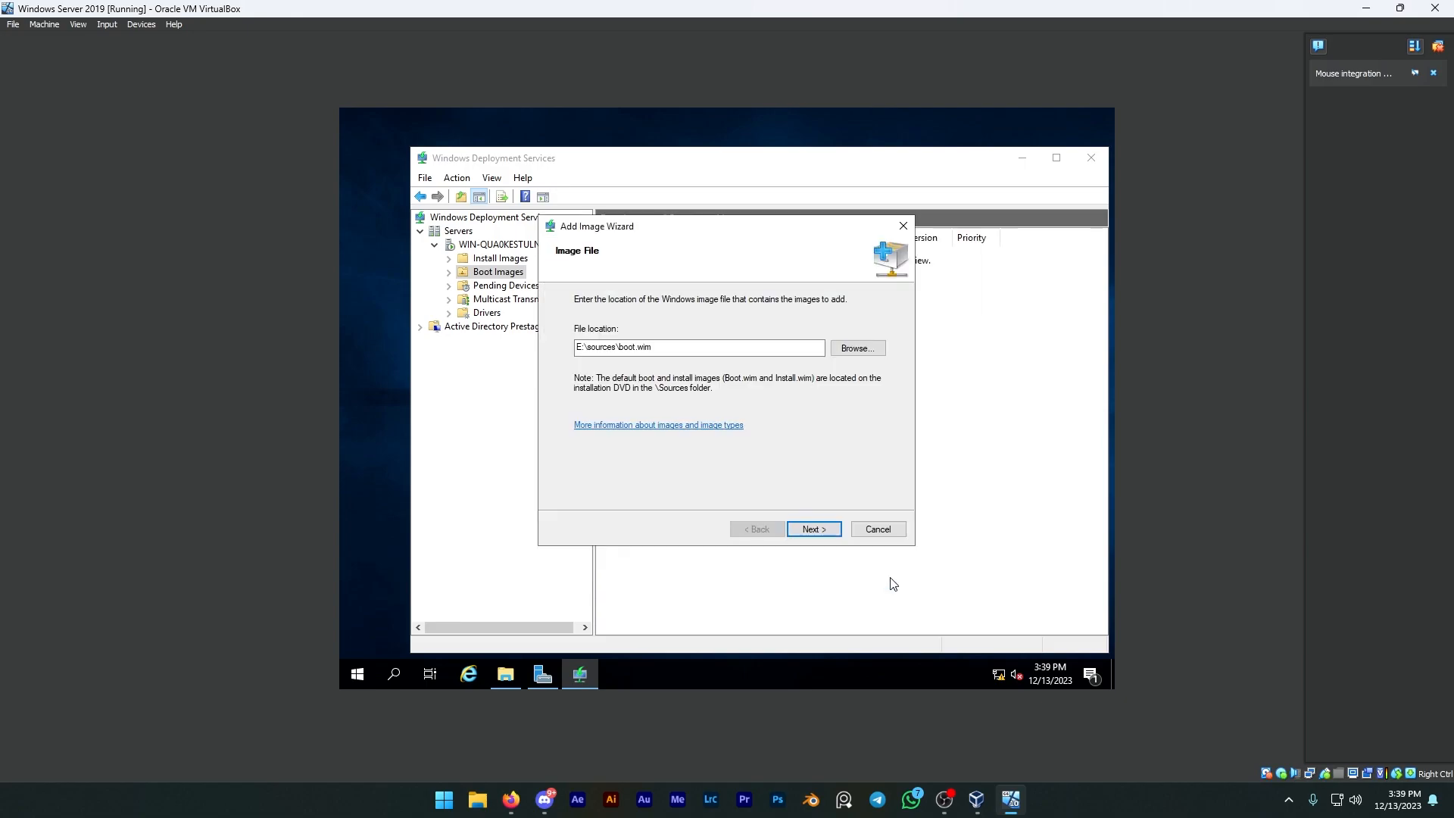
pyautogui.click(835, 530)
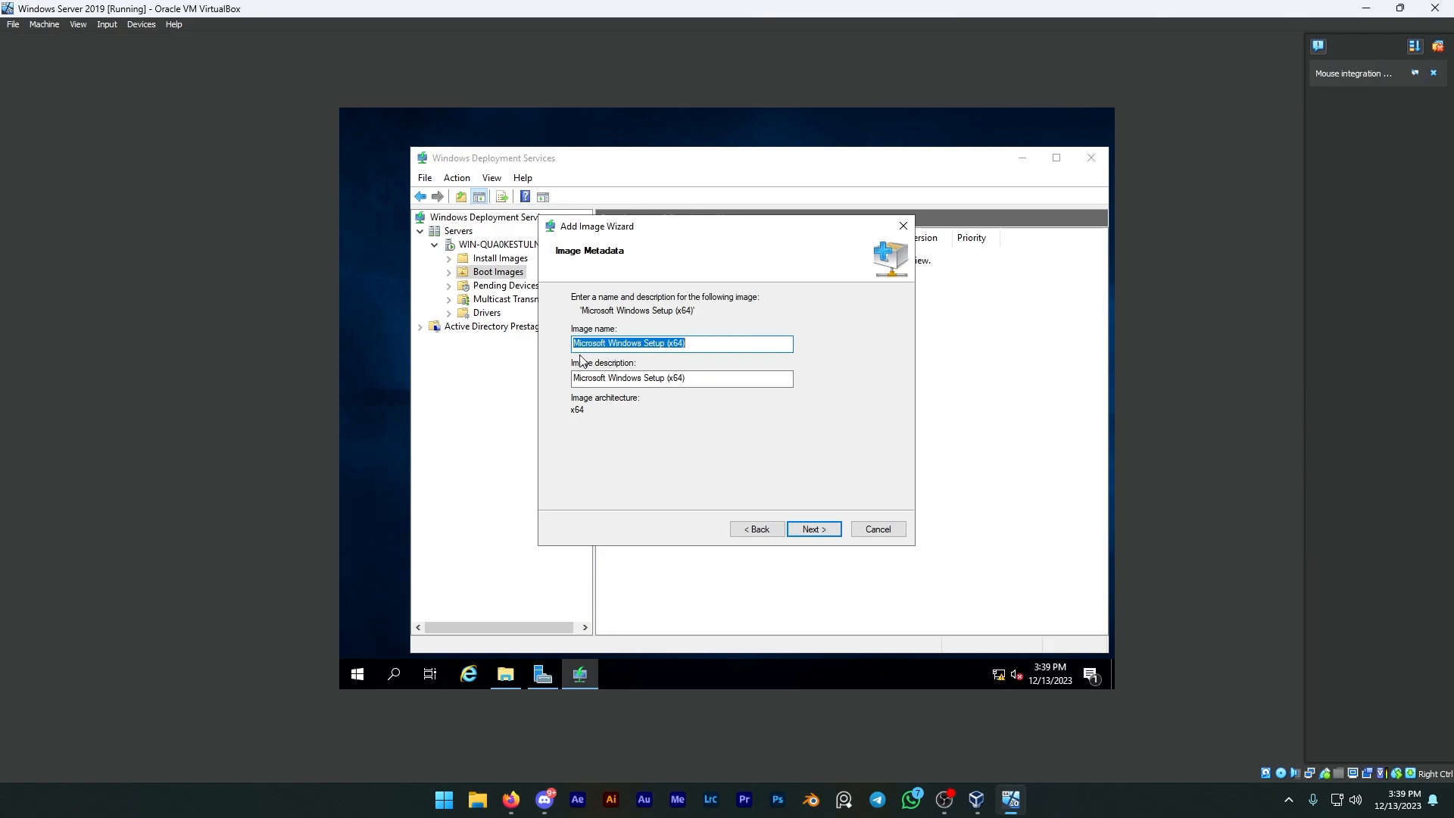
# Step: Set the boot image's name and description to Microsoft Windows 10 Setup (x64) and finish adding it to the server
pyautogui.click(644, 344)
pyautogui.write('10')
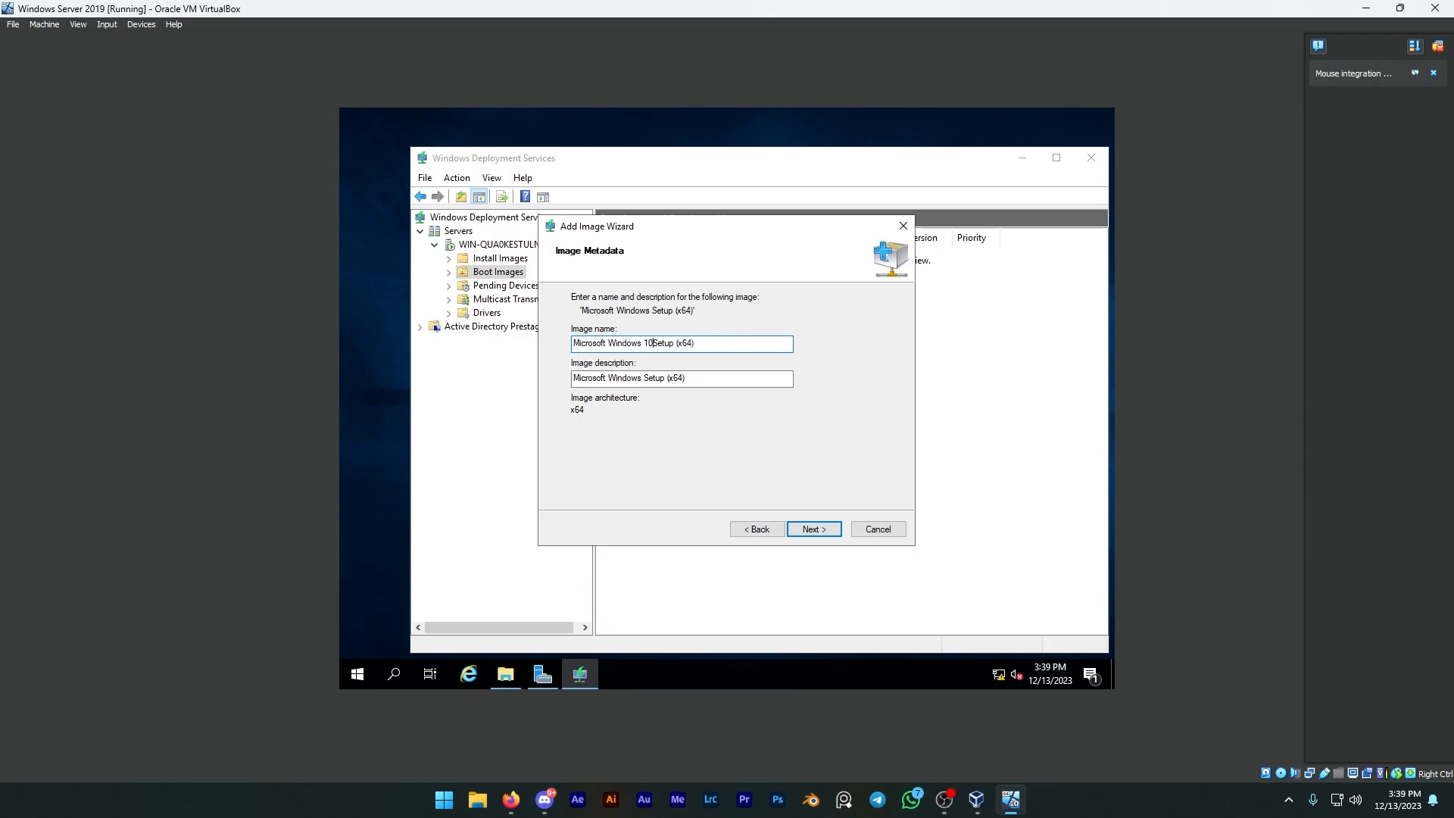
pyautogui.click(644, 378)
pyautogui.write('10')
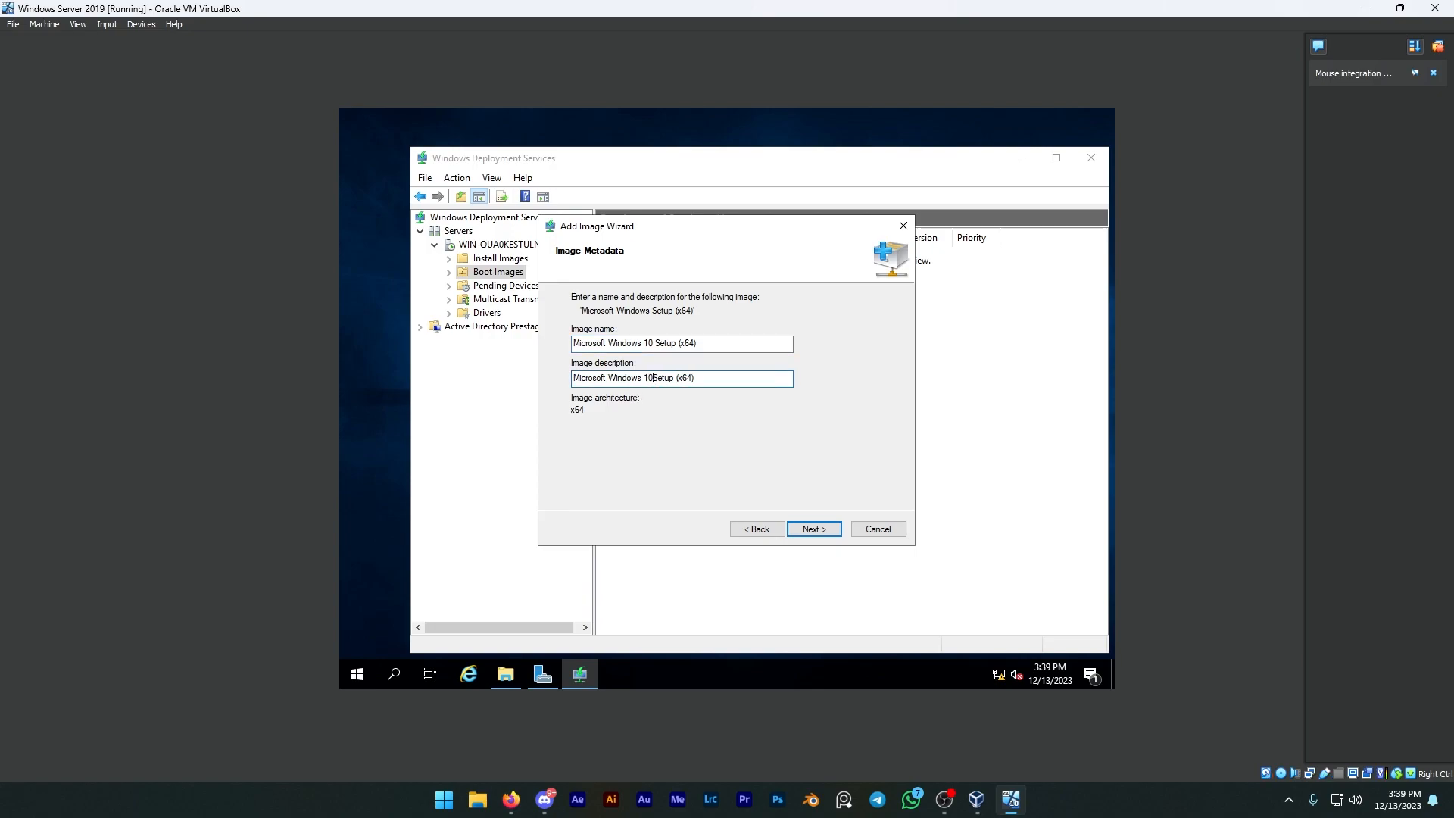
pyautogui.click(815, 530)
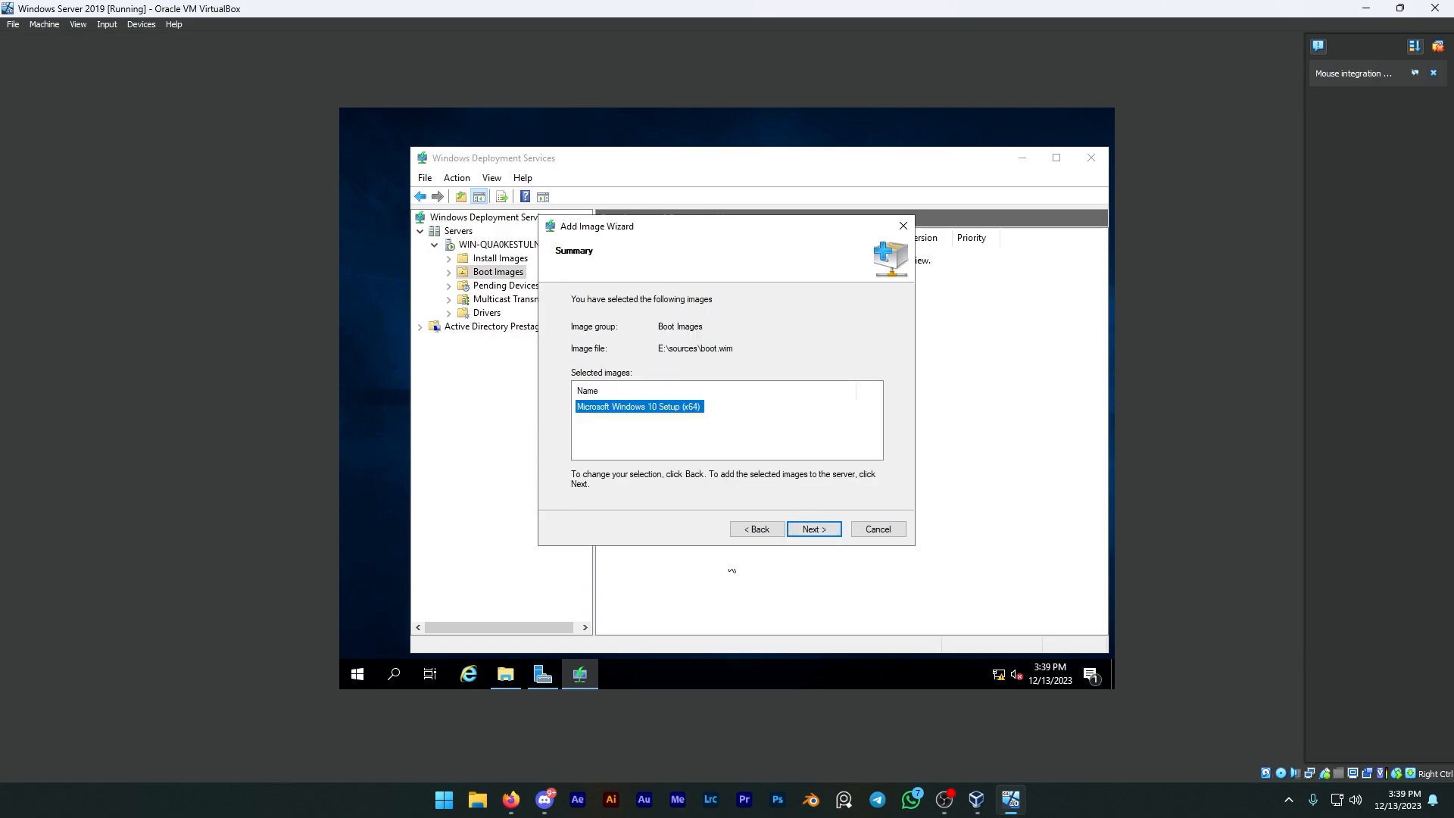
pyautogui.click(809, 531)
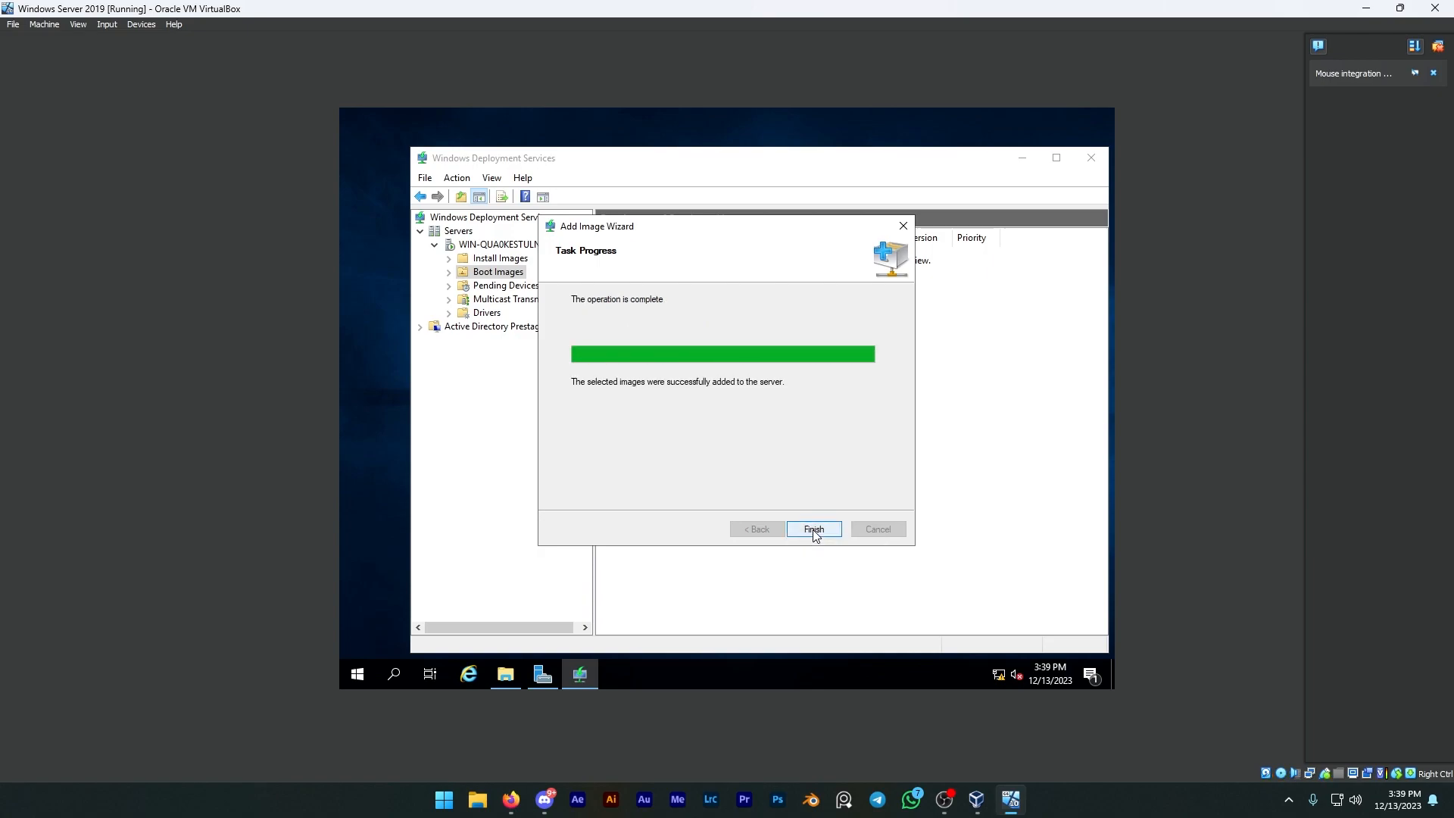
pyautogui.click(813, 529)
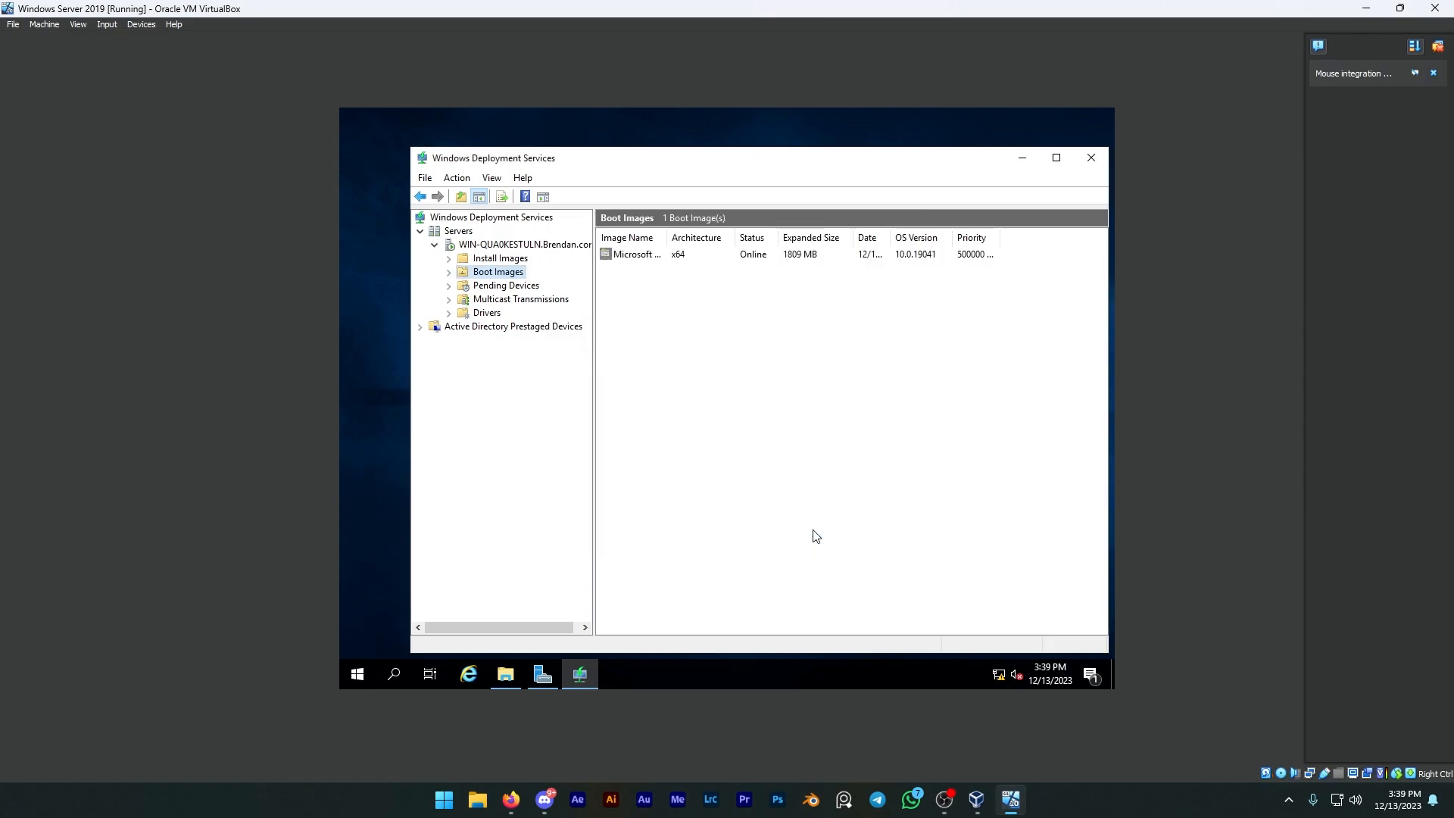
# Step: Start adding an install image, create a new image group named Client Server for it, and continue to the image file choice
pyautogui.click(495, 261)
pyautogui.rightClick(495, 261)
pyautogui.click(522, 273)
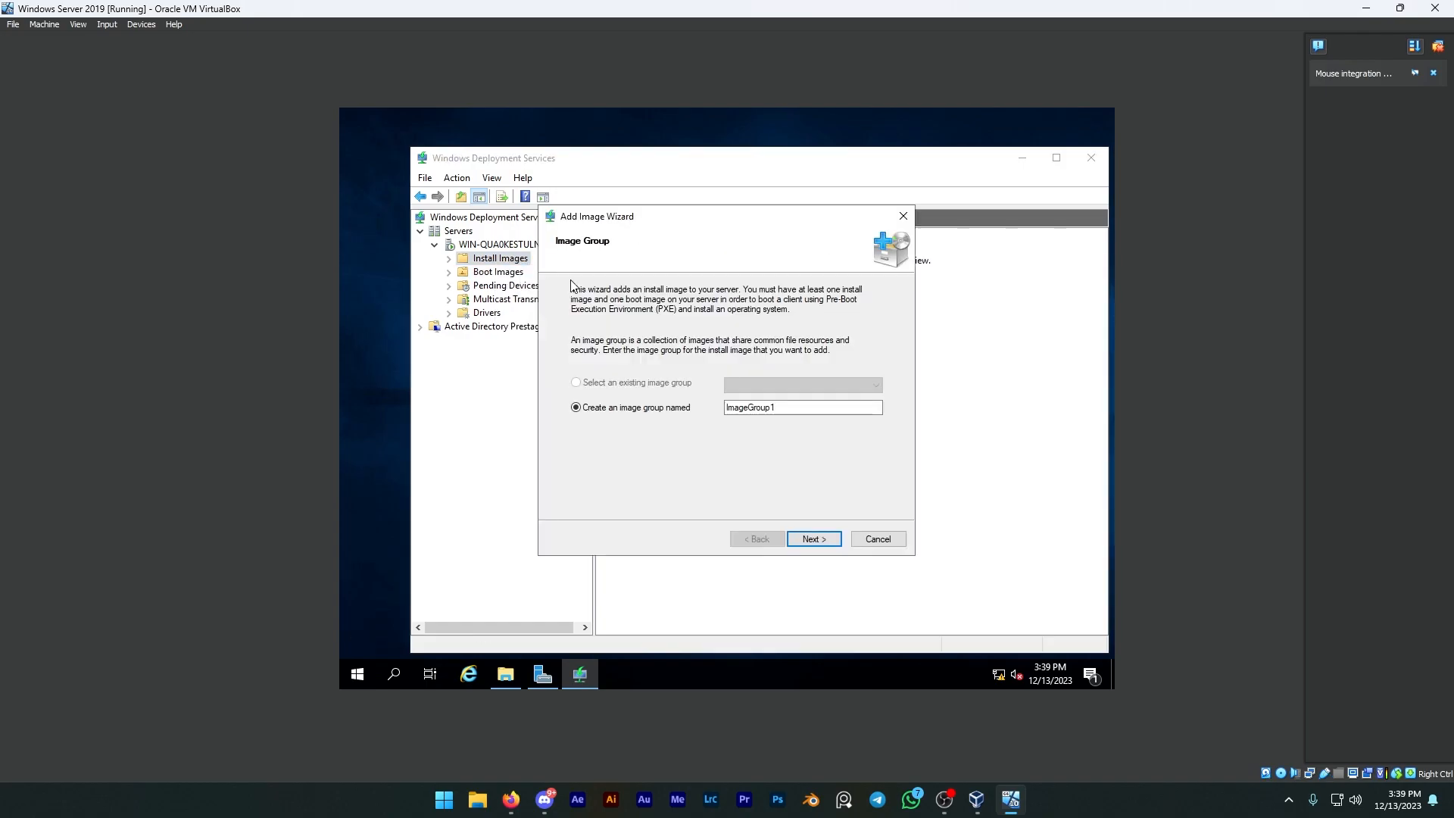
pyautogui.click(799, 409)
pyautogui.doubleClick(799, 408)
pyautogui.write('ClientServer')
pyautogui.click(824, 540)
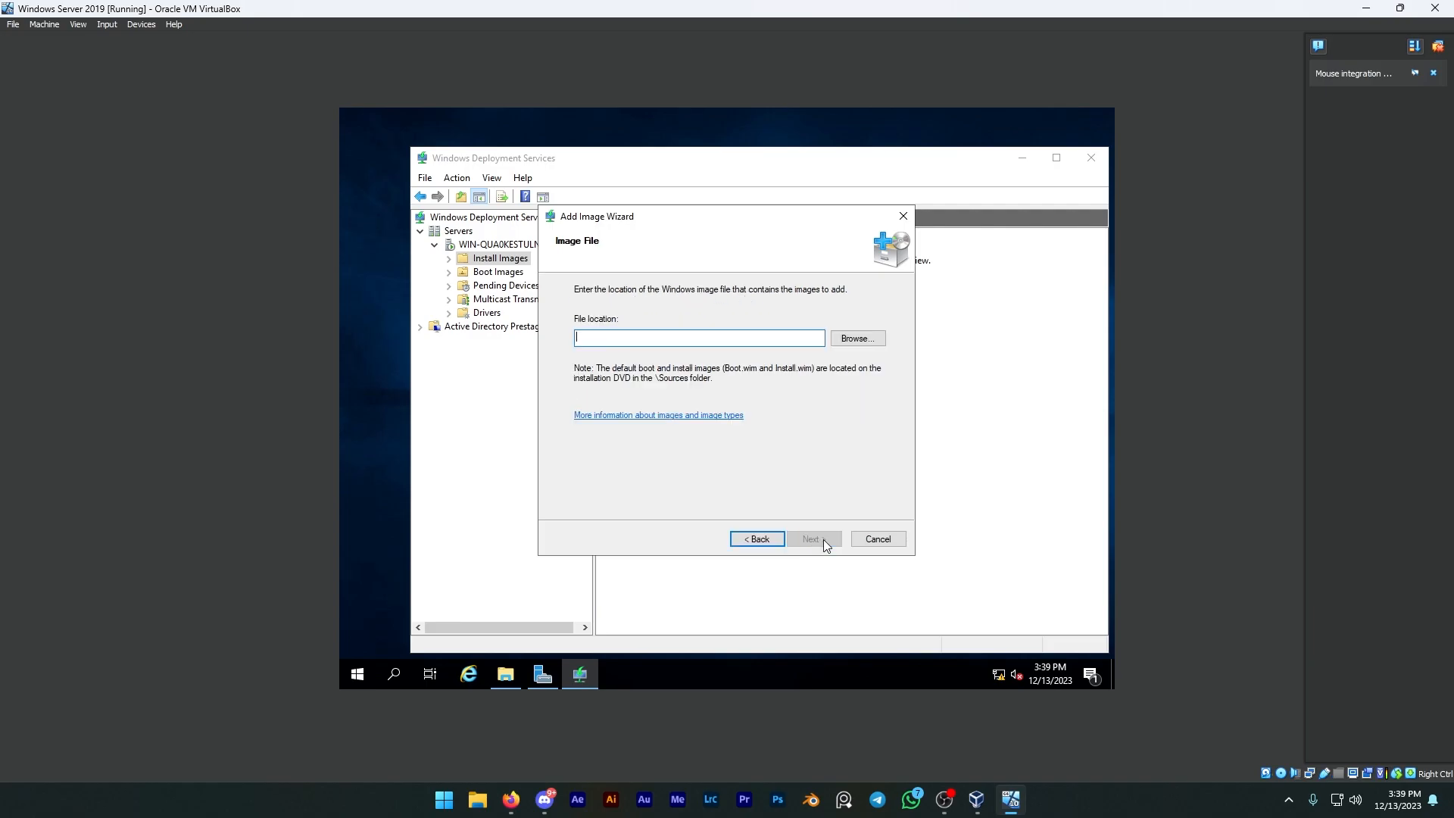
# Step: Browse the sources folder on CD Drive (E:) for an install image file
pyautogui.click(857, 338)
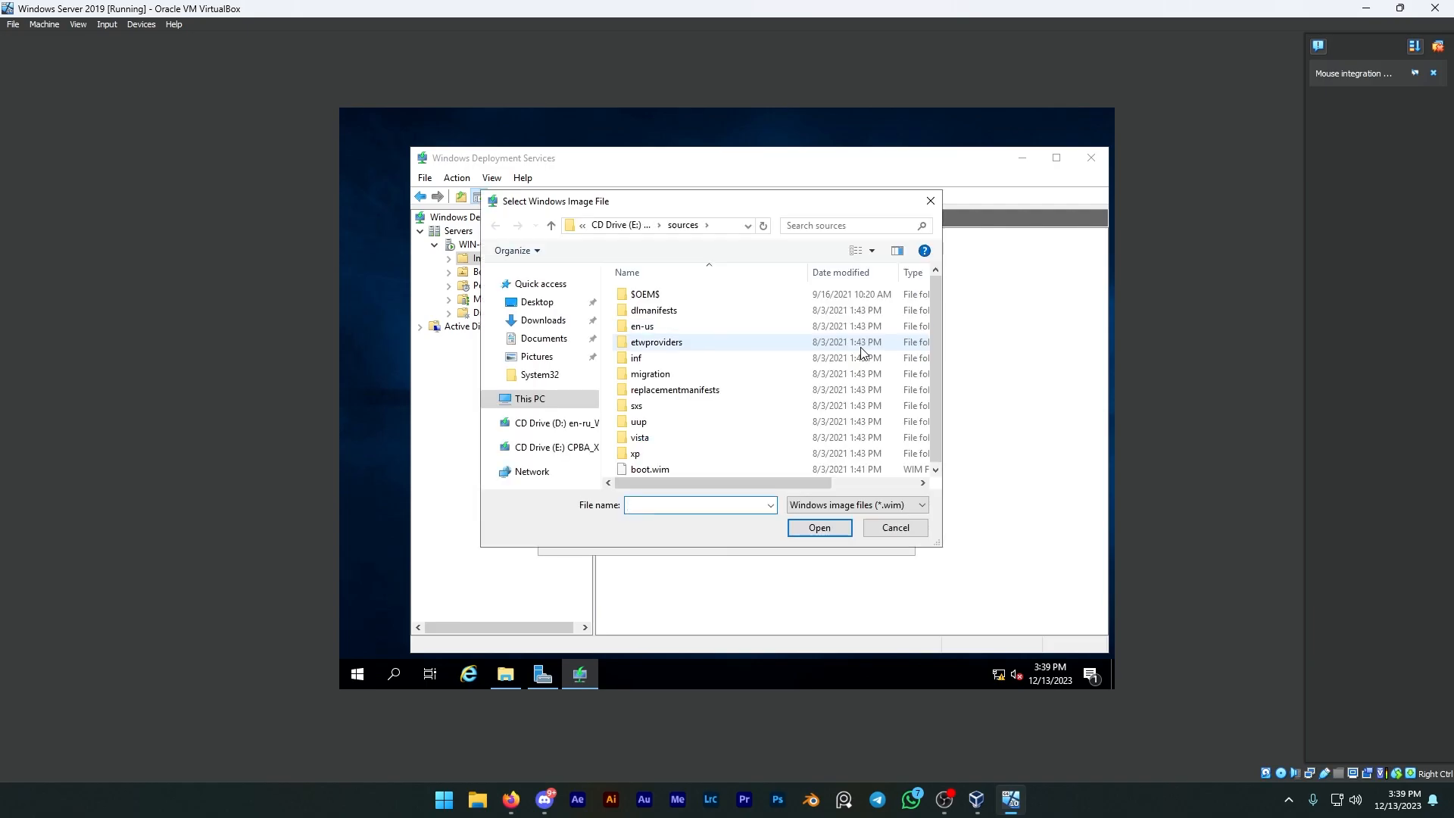
pyautogui.click(552, 406)
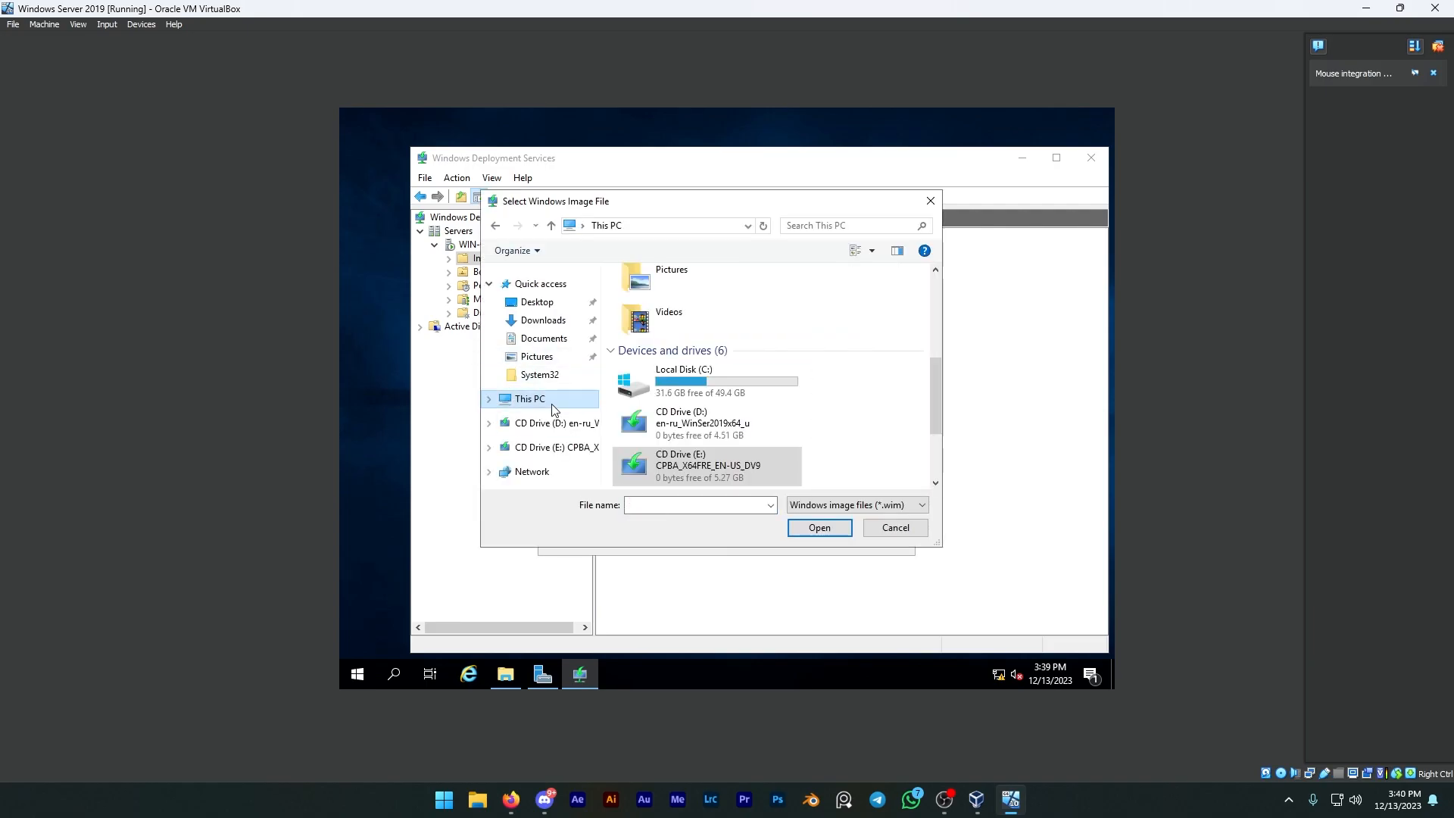
pyautogui.scroll(-3, 752, 444)
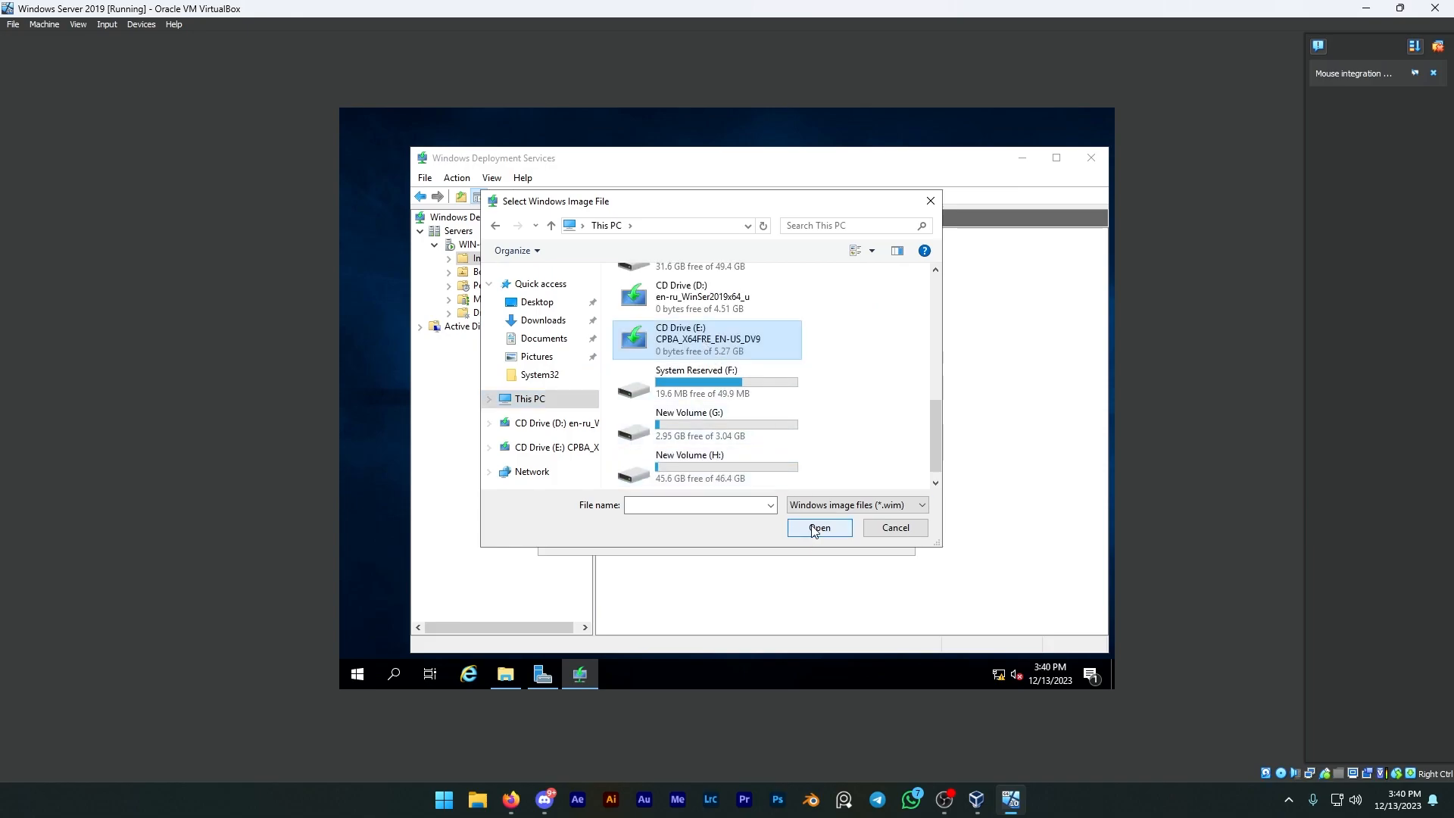
pyautogui.doubleClick(703, 343)
pyautogui.doubleClick(655, 327)
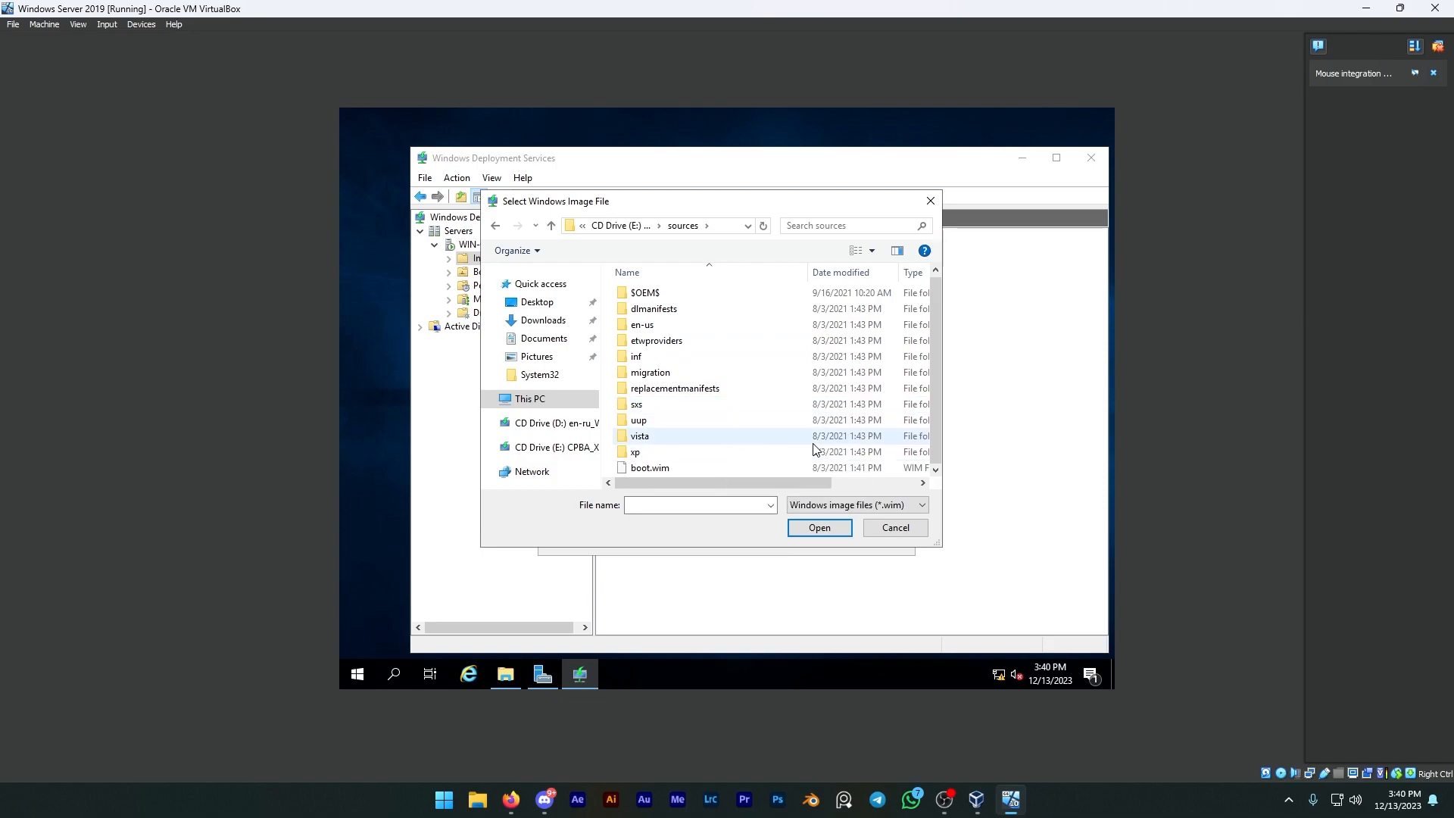
pyautogui.scroll(1, 701, 456)
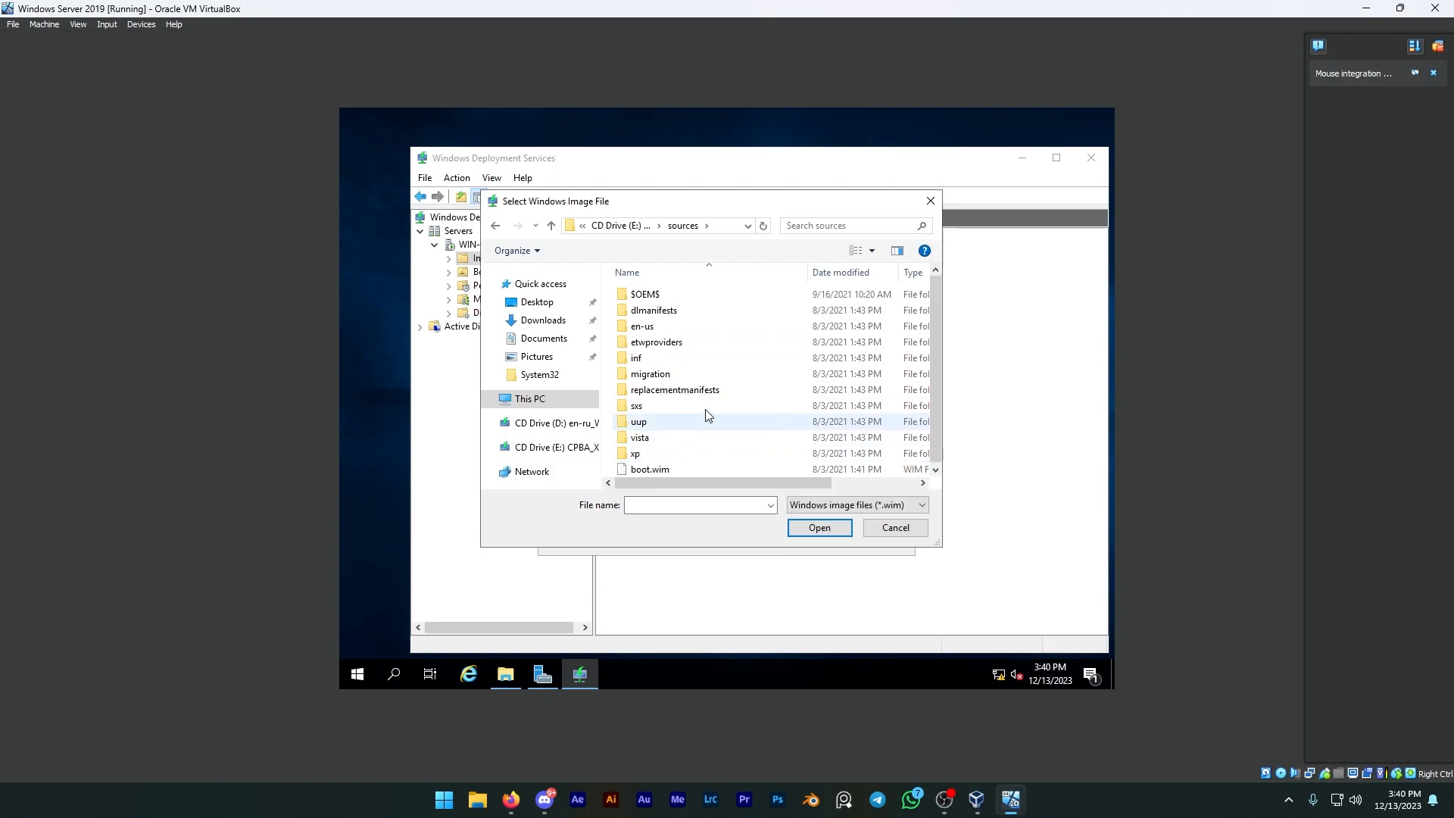
# Step: Check the boot, efi and support folders on CD Drive (E:) for an install image, and reopen the sources folder
pyautogui.hotkey('alt', 'Left')
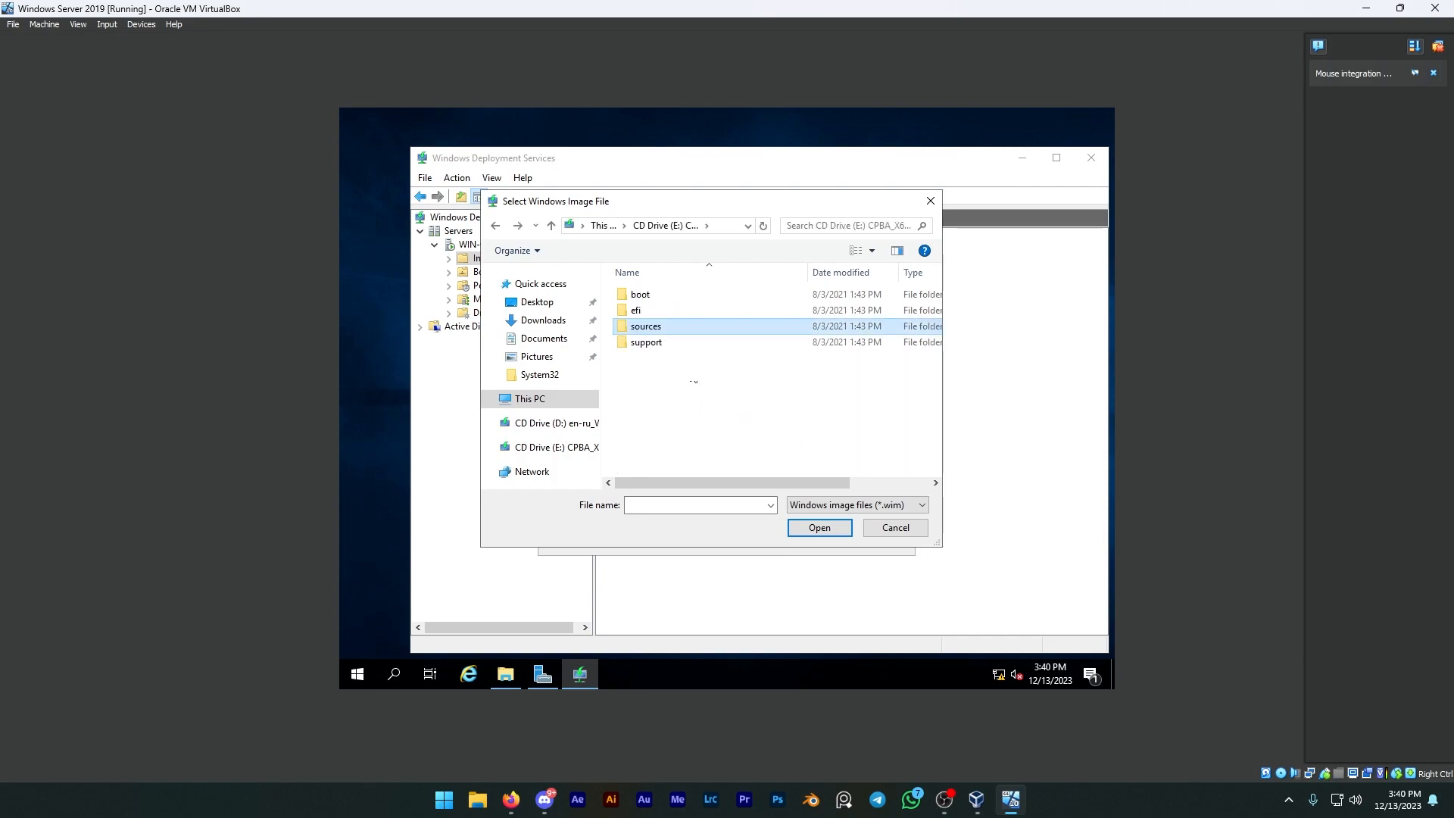
pyautogui.doubleClick(655, 295)
pyautogui.doubleClick(667, 327)
pyautogui.hotkey('alt', 'Left')
pyautogui.hotkey('alt', 'Left')
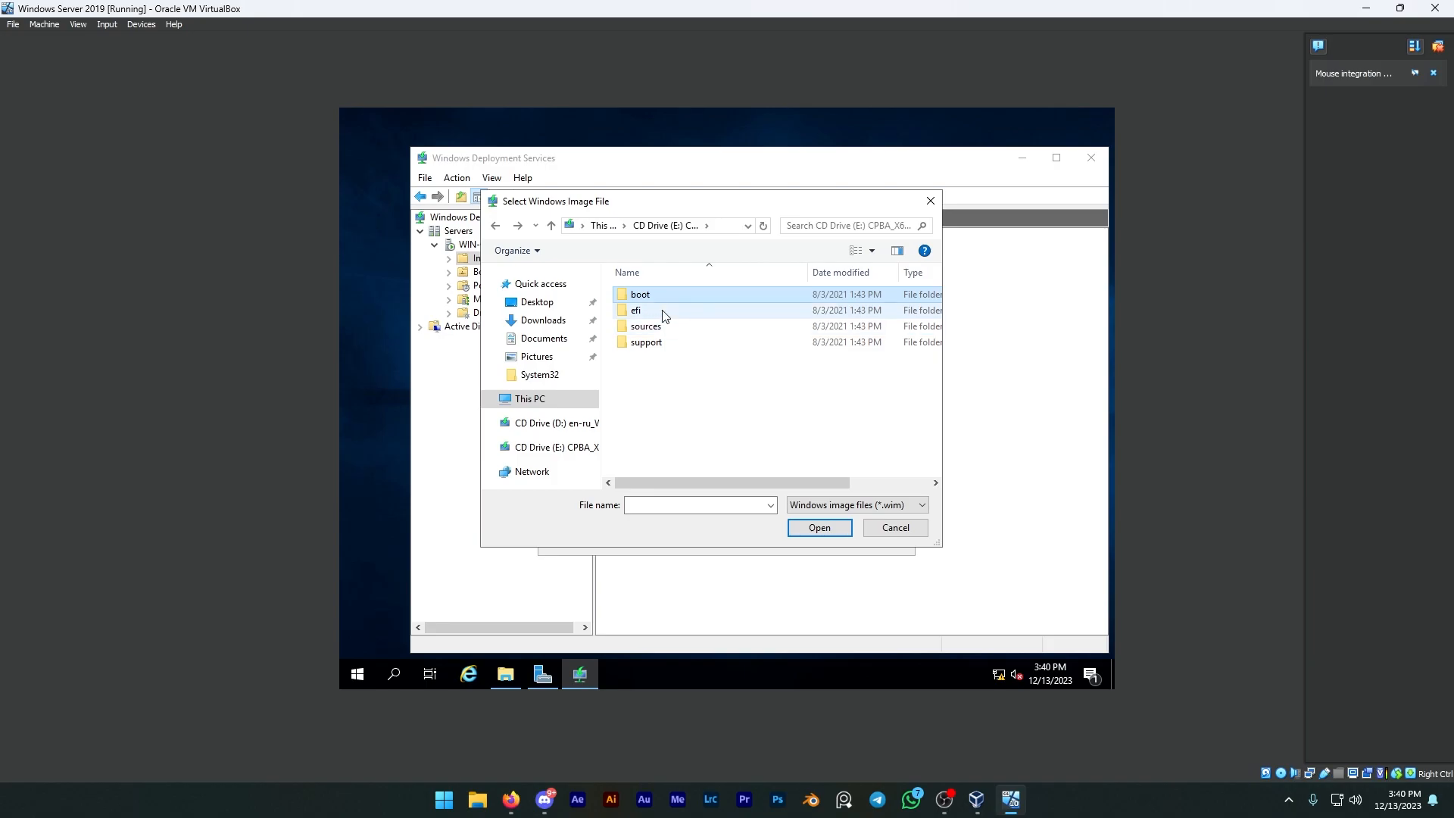
pyautogui.doubleClick(662, 312)
pyautogui.hotkey('alt', 'Left')
pyautogui.doubleClick(644, 341)
pyautogui.hotkey('alt', 'Left')
pyautogui.doubleClick(649, 326)
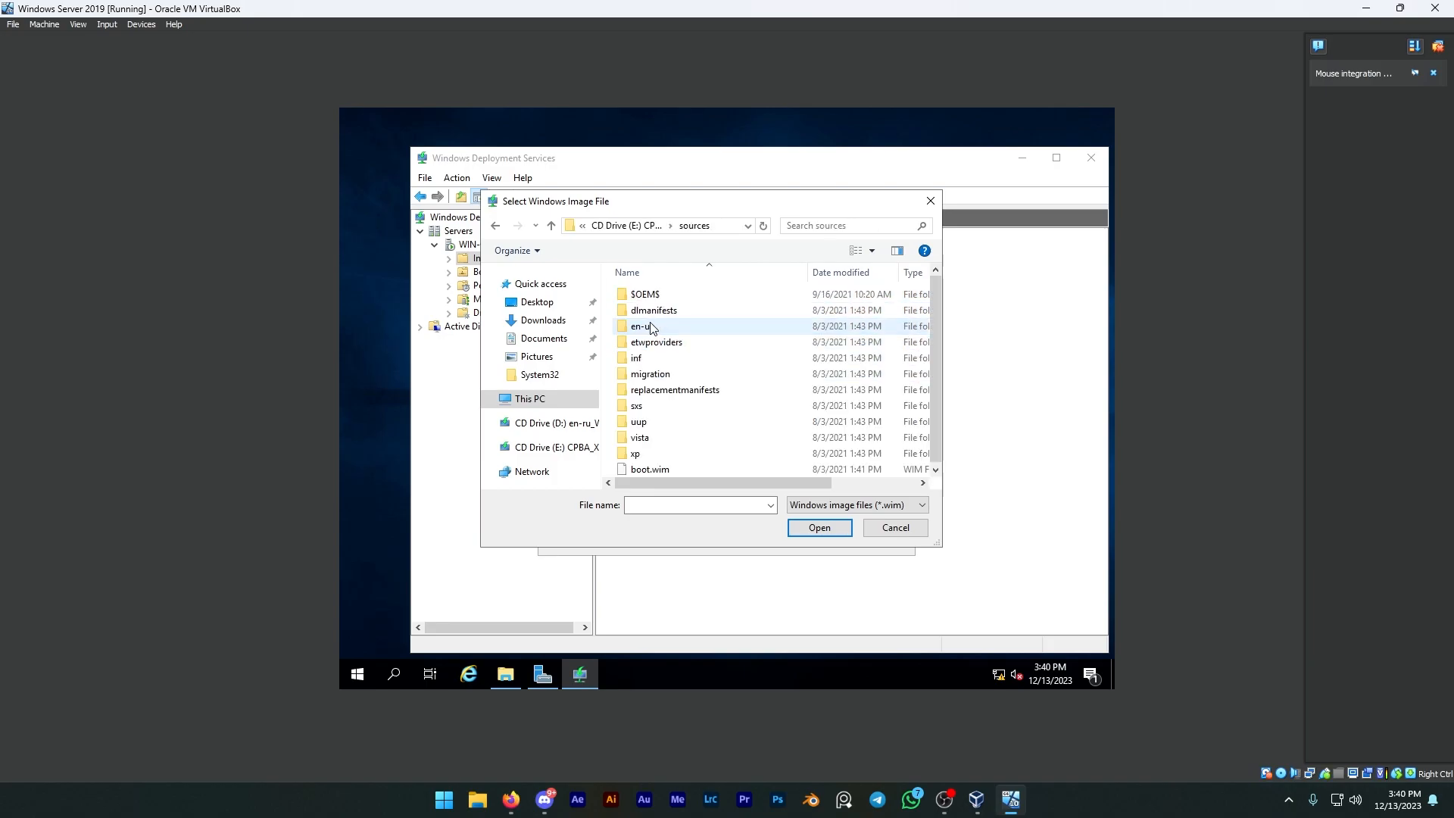
# Step: Try to use boot.wim from the E: sources folder as the install image file, and dismiss the message
pyautogui.click(650, 469)
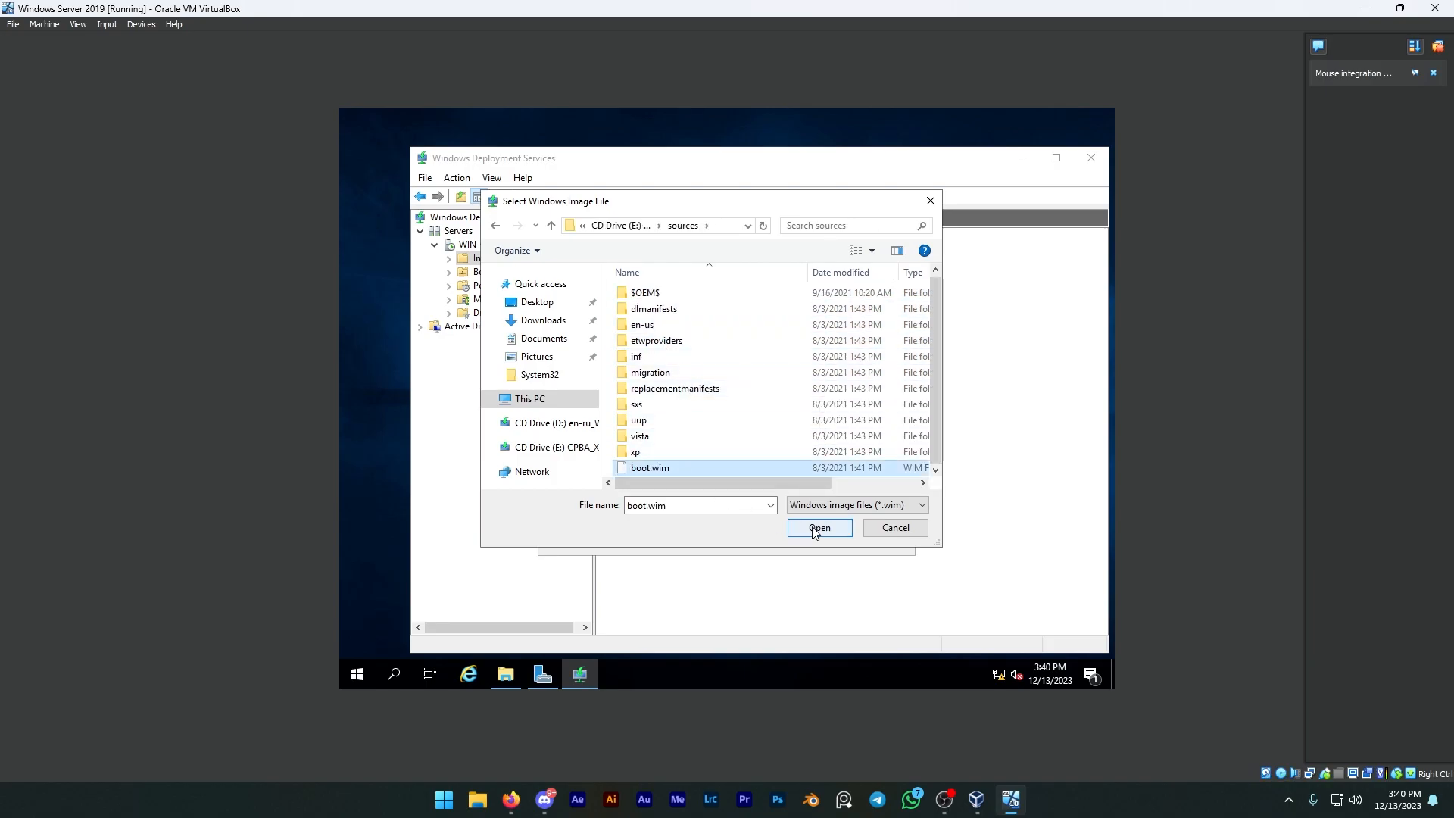
pyautogui.click(815, 530)
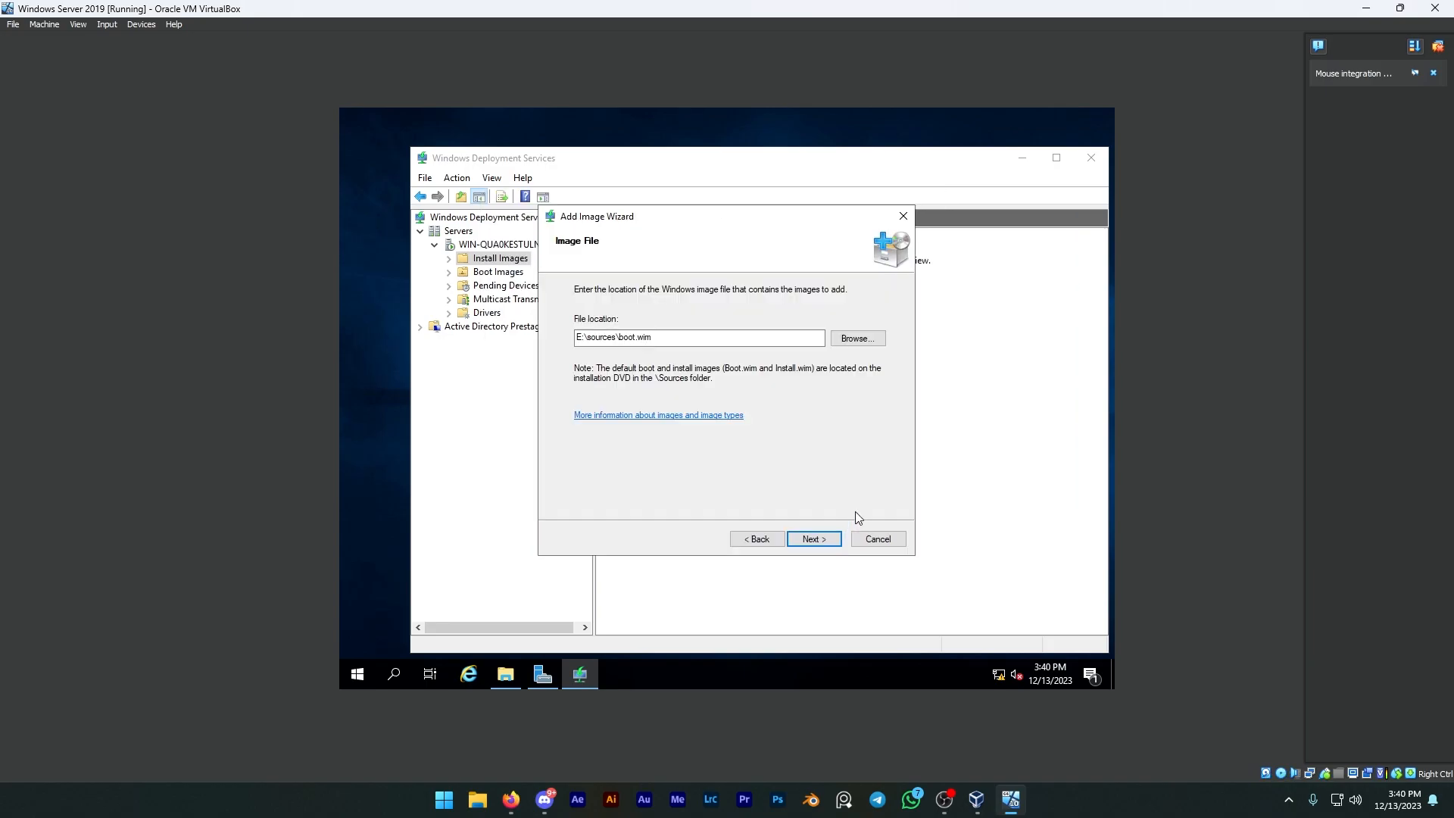
pyautogui.click(820, 536)
pyautogui.click(818, 449)
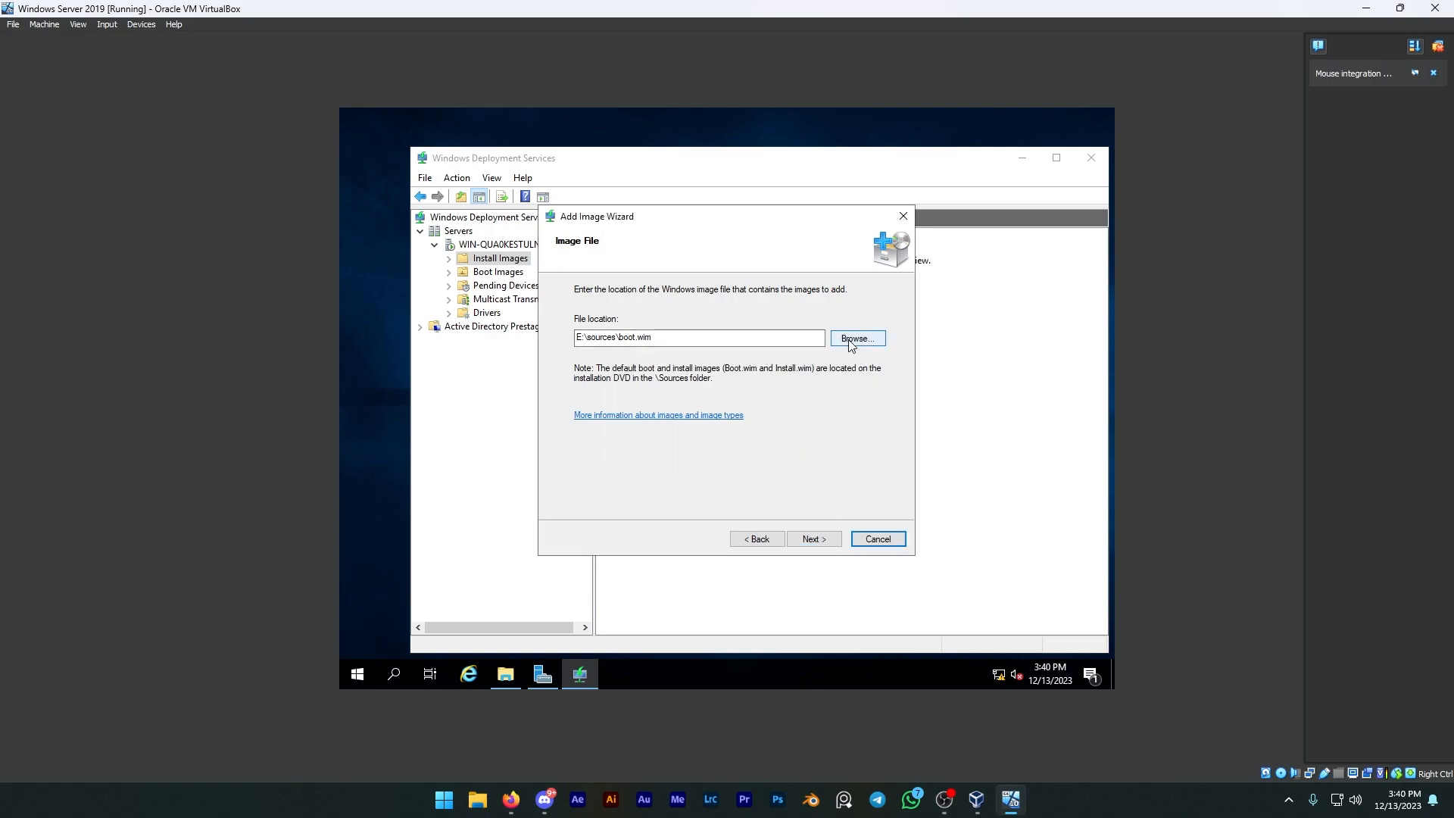
pyautogui.hotkey('alt', 'Tab')
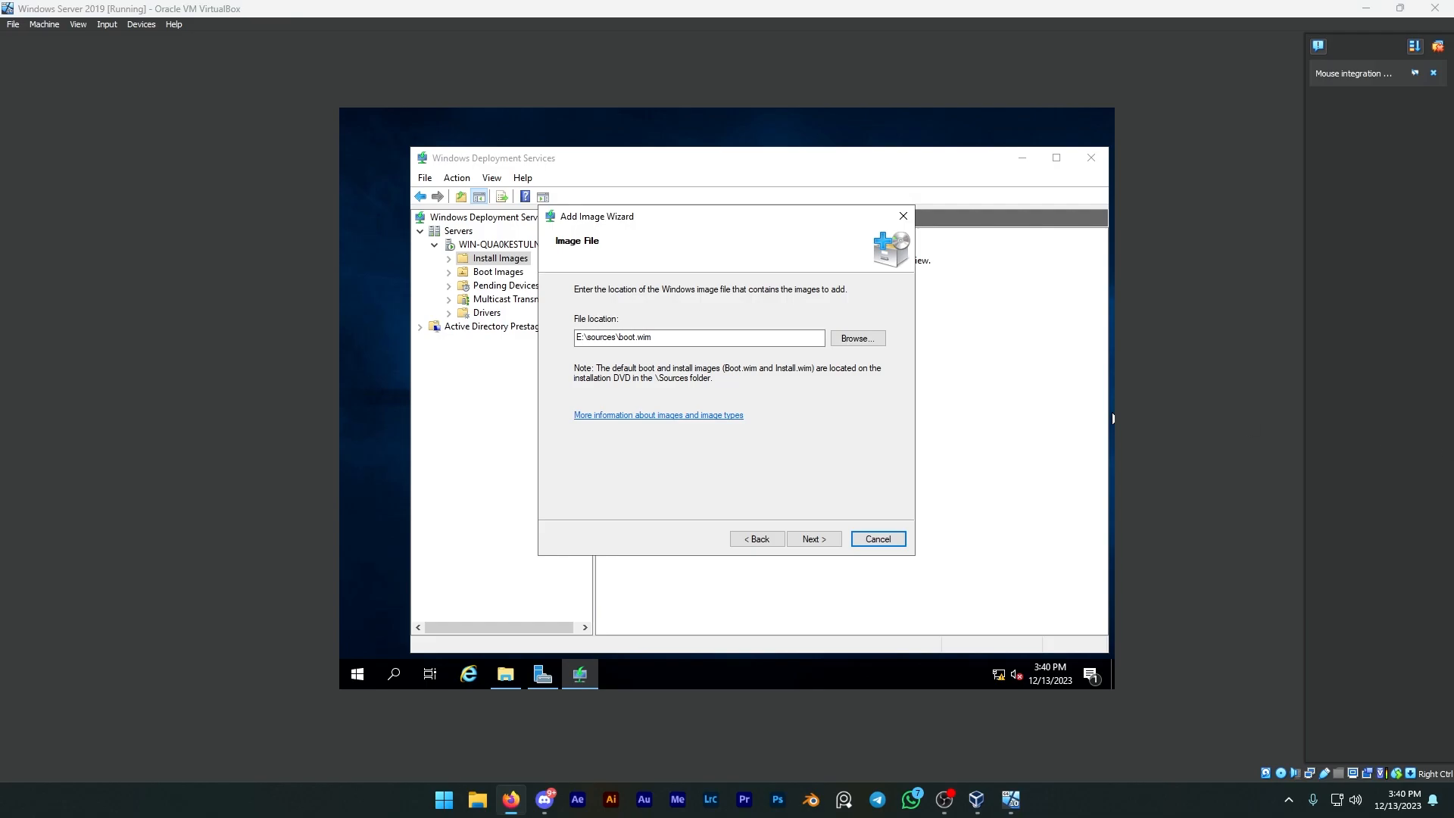
# Step: Browse for the image file again, examining the sources folder on CD Drive (D:) before reopening CD Drive (E:)
pyautogui.click(845, 342)
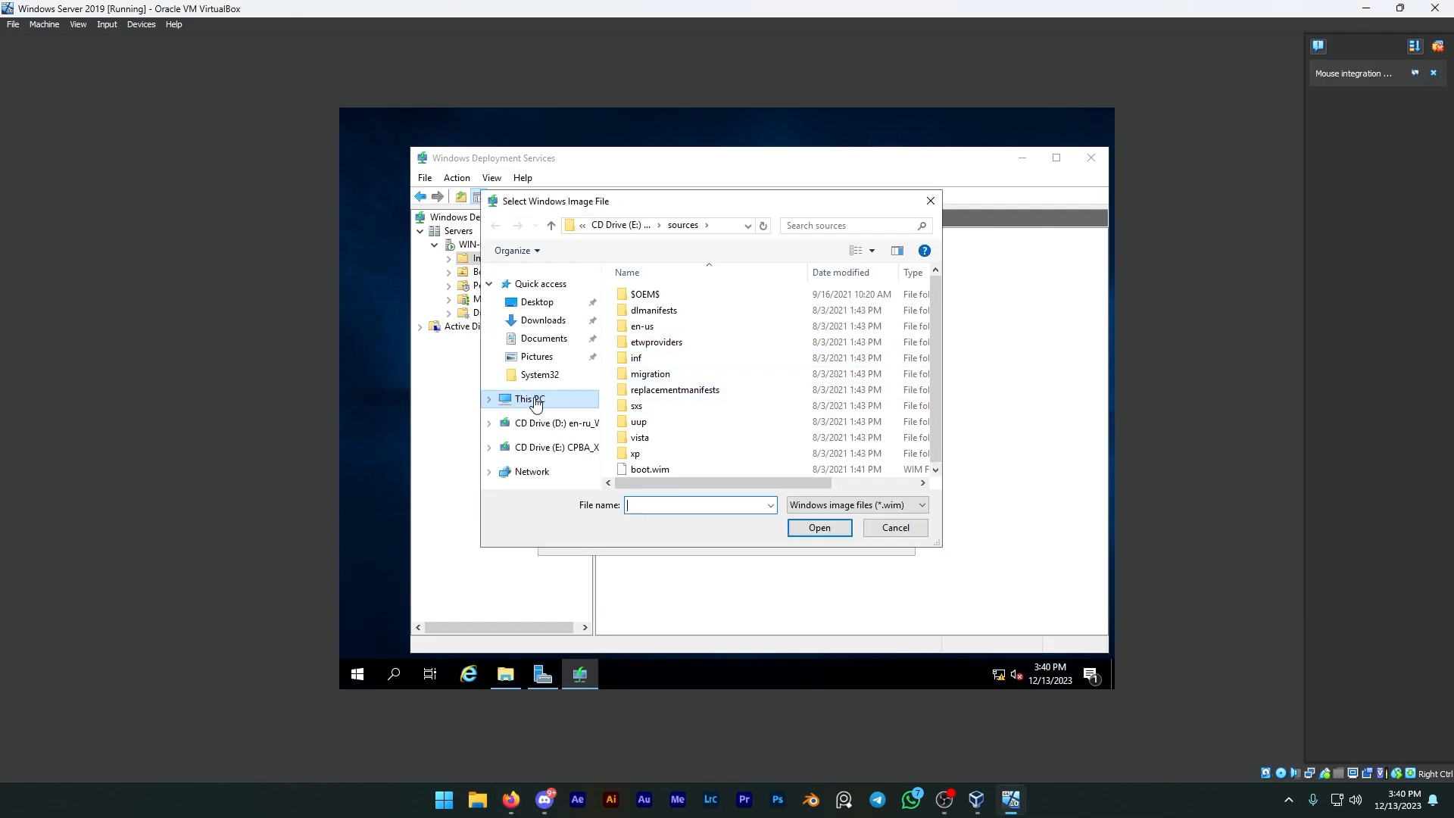
pyautogui.click(529, 398)
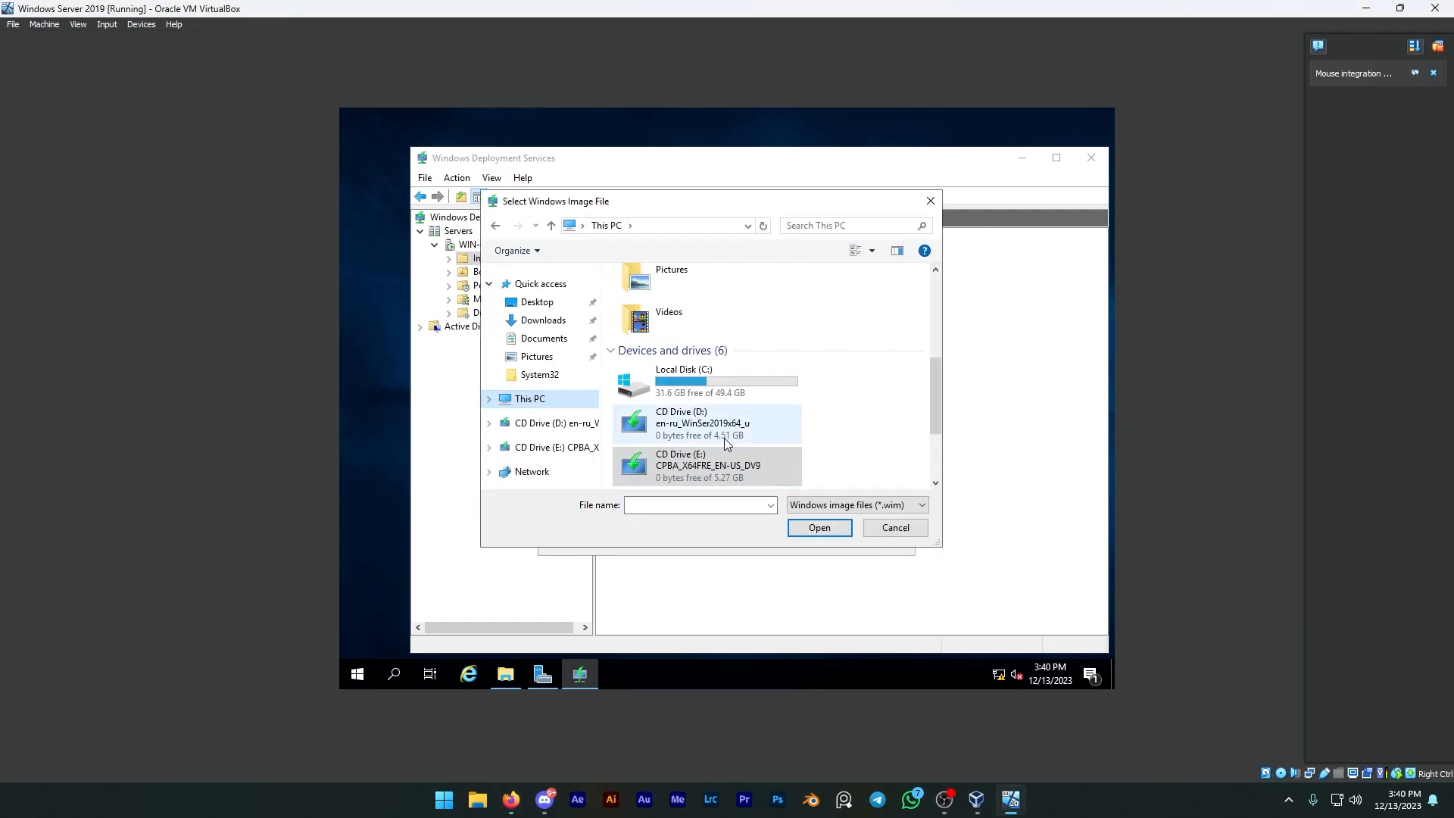
pyautogui.doubleClick(724, 438)
pyautogui.doubleClick(644, 326)
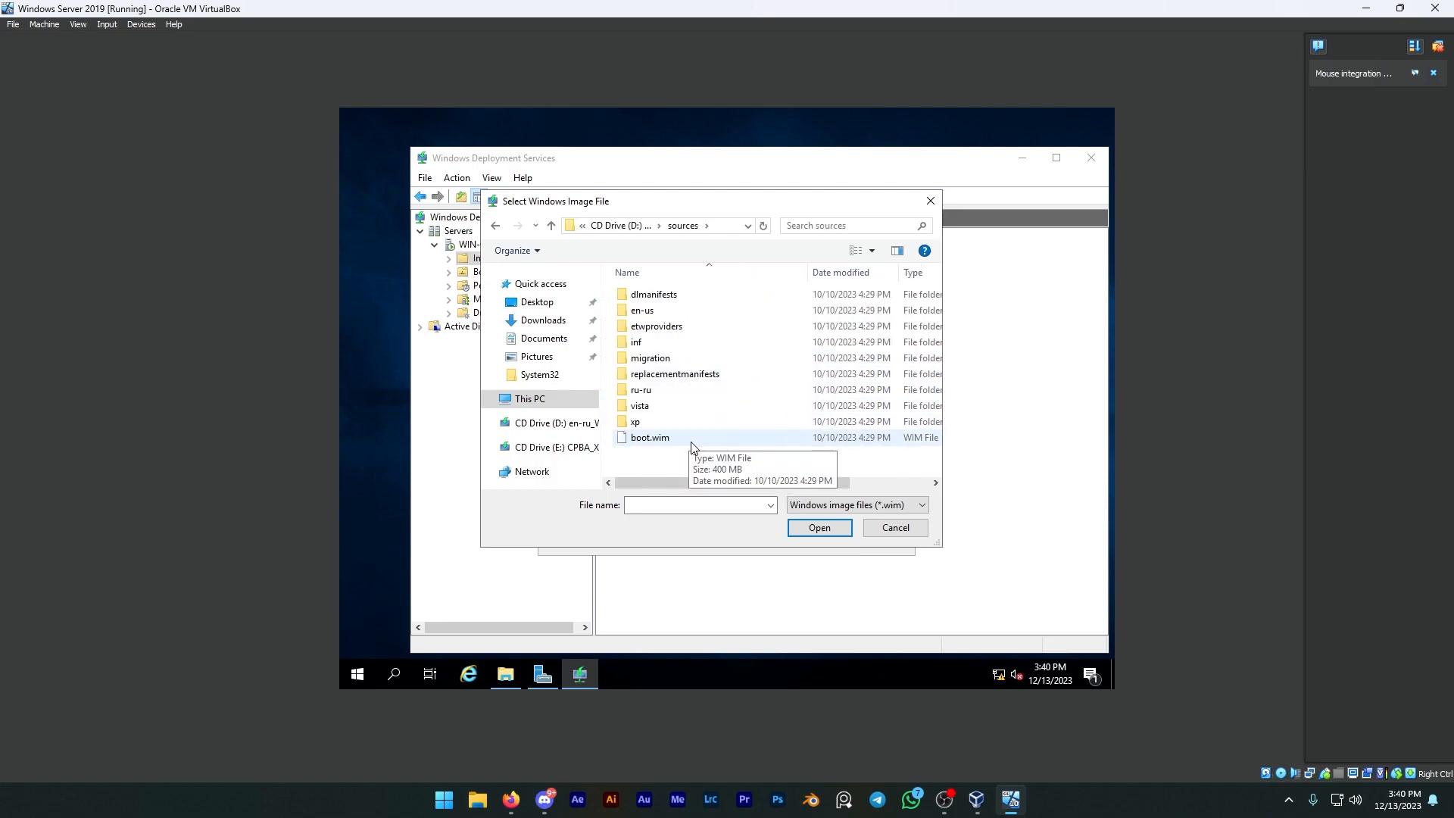
pyautogui.hotkey('alt', 'Left')
pyautogui.hotkey('alt', 'Left')
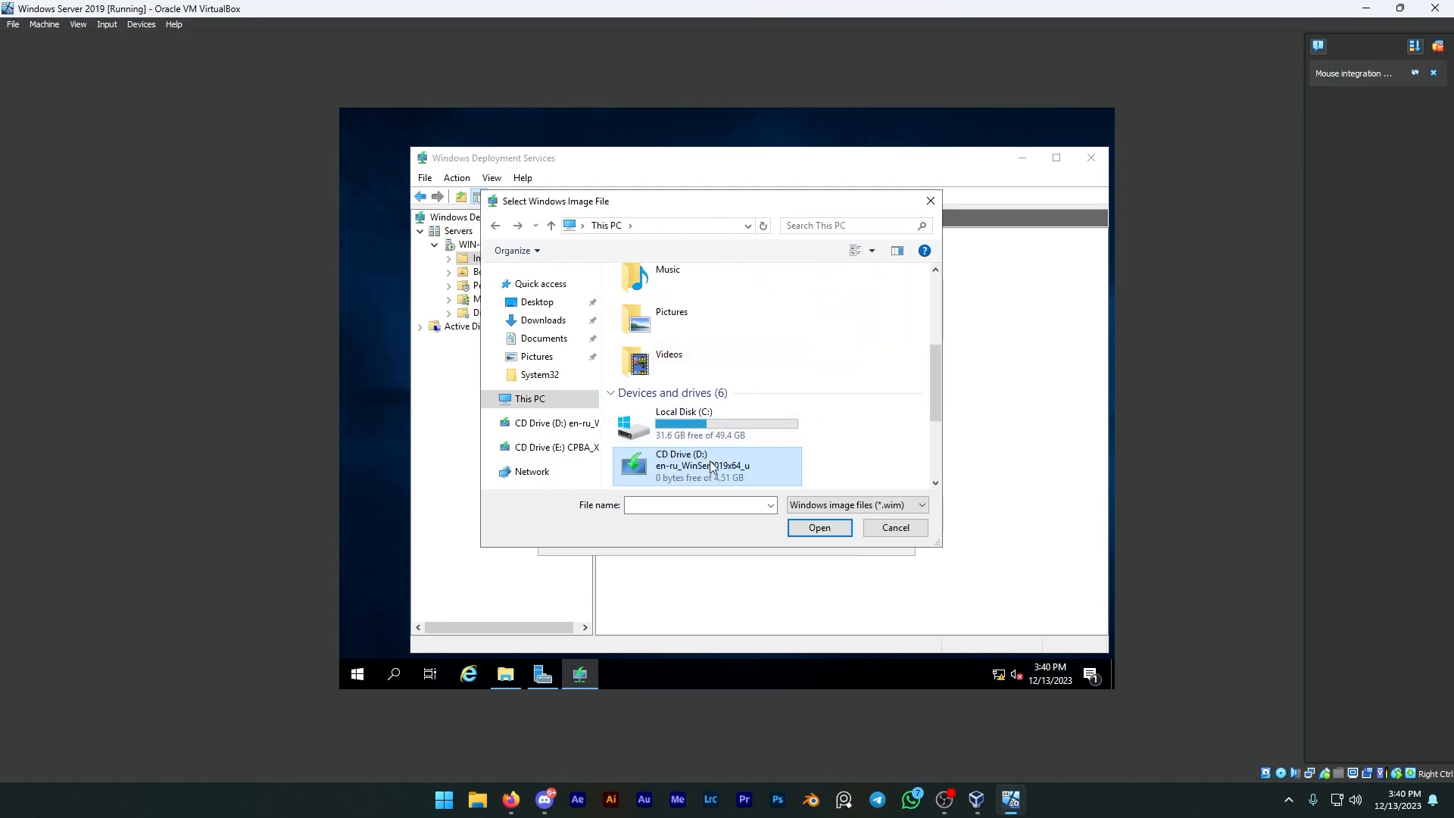
pyautogui.scroll(-2, 711, 461)
pyautogui.doubleClick(698, 392)
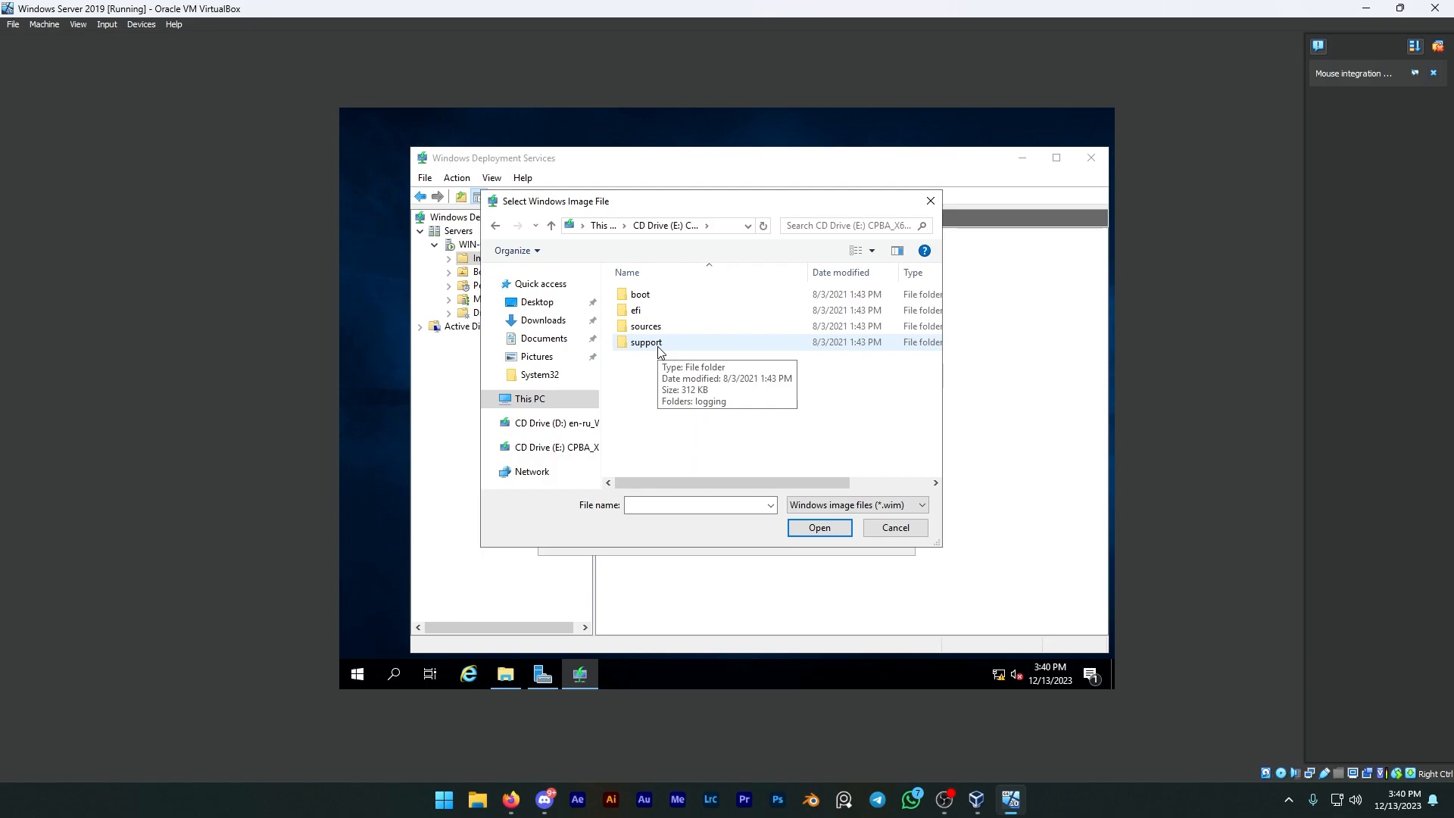
# Step: Search the sources folder on CD Drive (E:) for install.wim, and dismiss the search
pyautogui.doubleClick(659, 332)
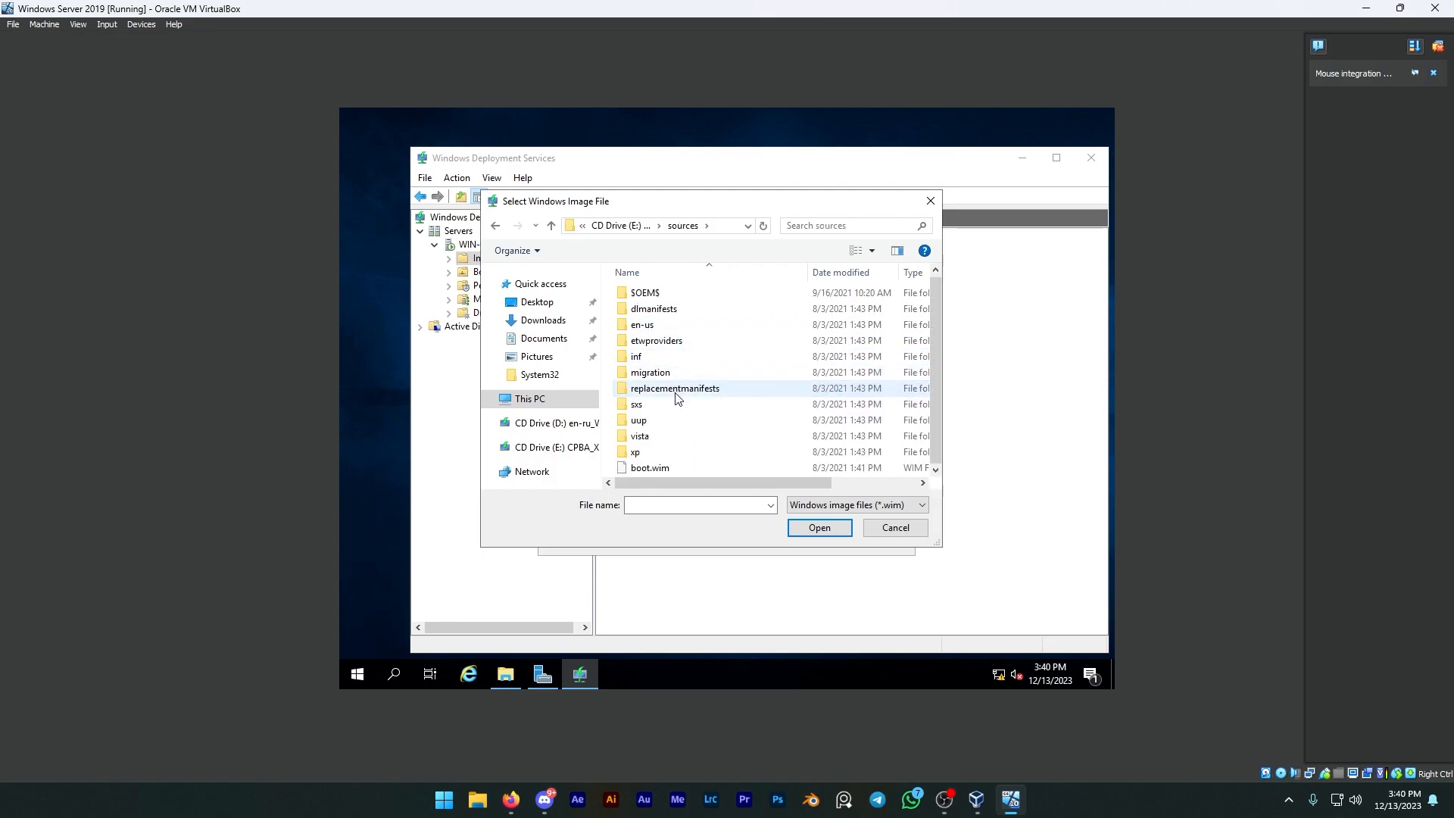
pyautogui.click(823, 227)
pyautogui.write('install')
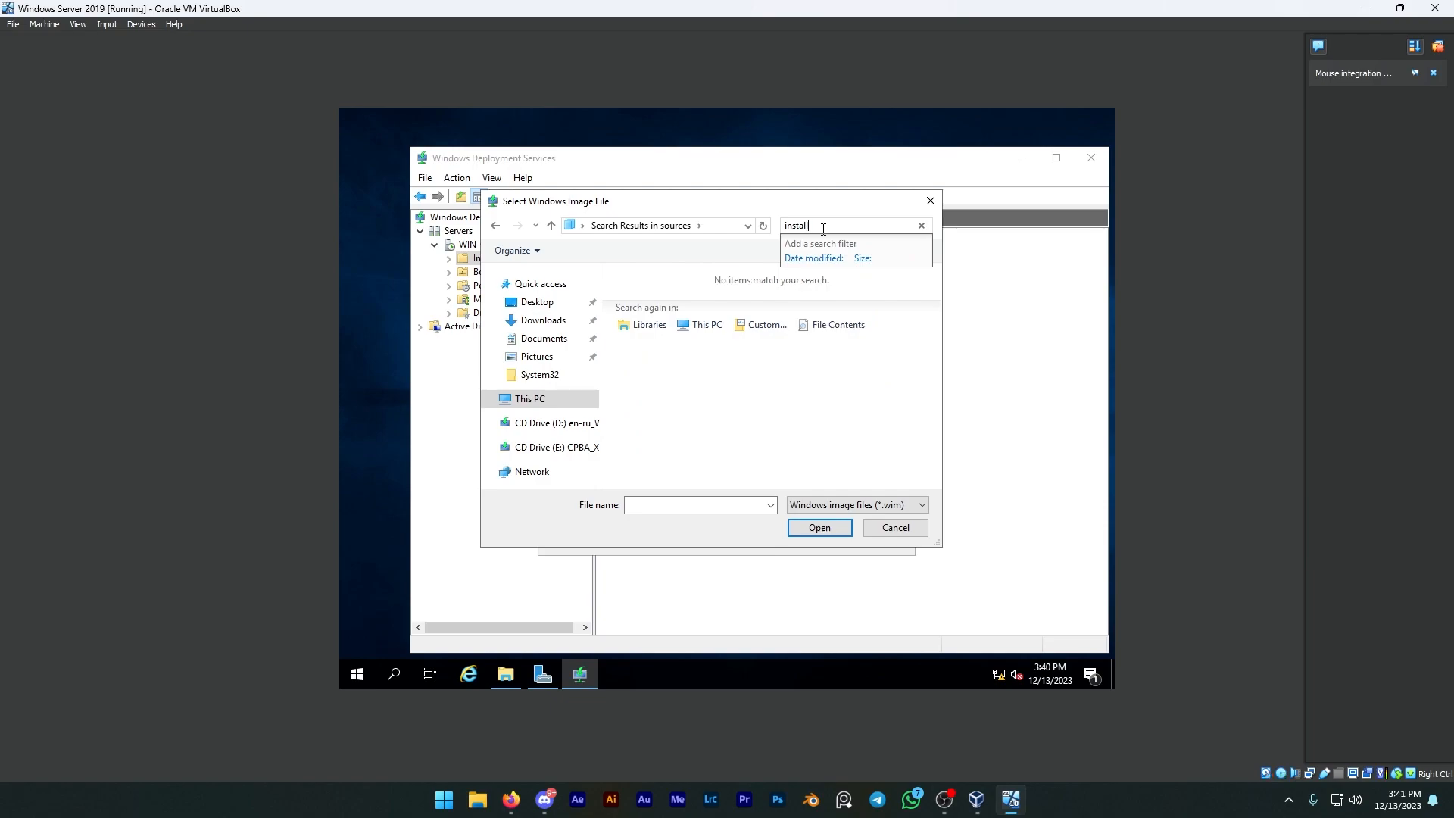
pyautogui.write('.wim')
pyautogui.press('Escape')
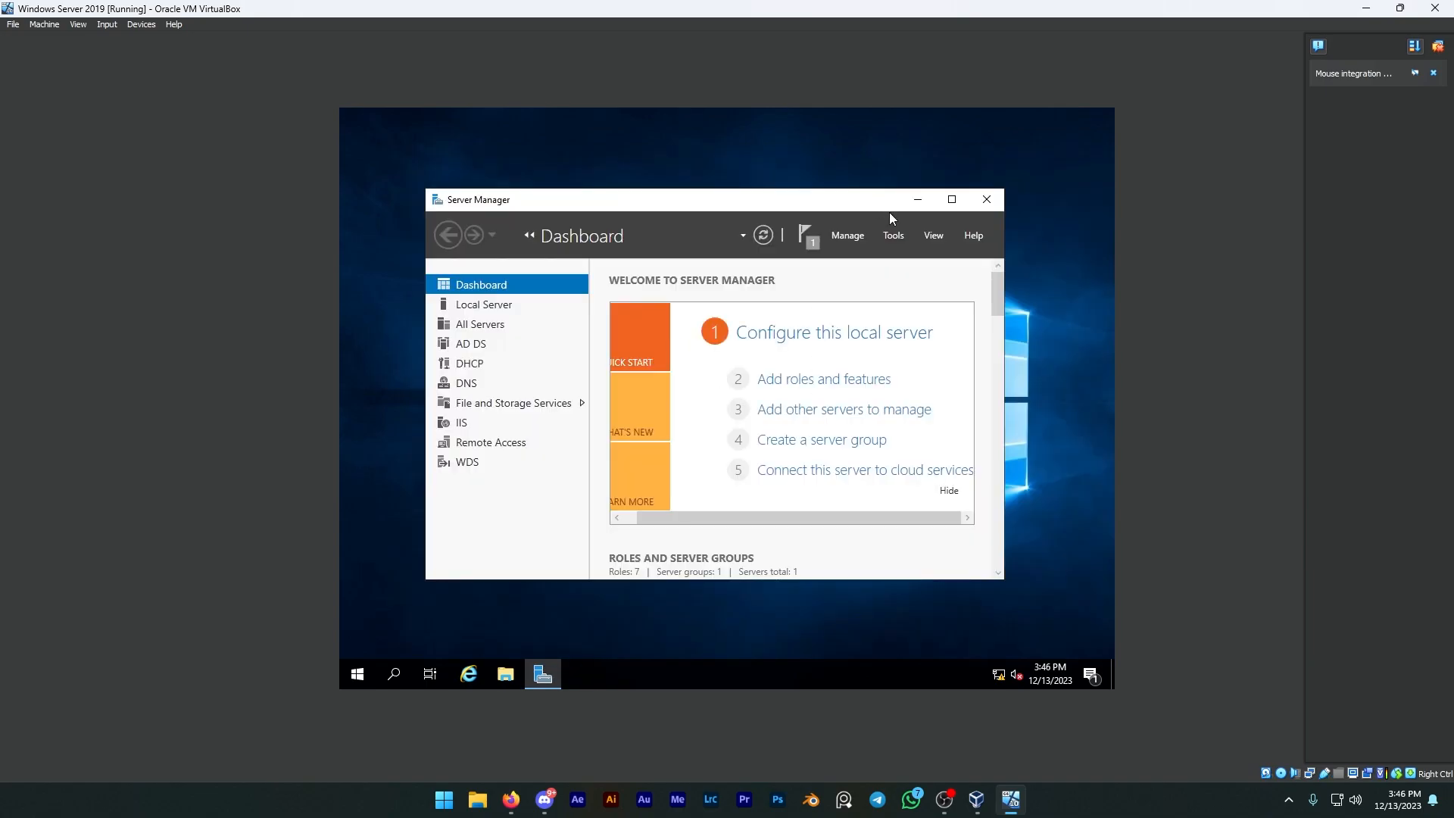
# Step: Start adding roles and features, keeping the default installation type and the listed server from the server pool
pyautogui.click(783, 383)
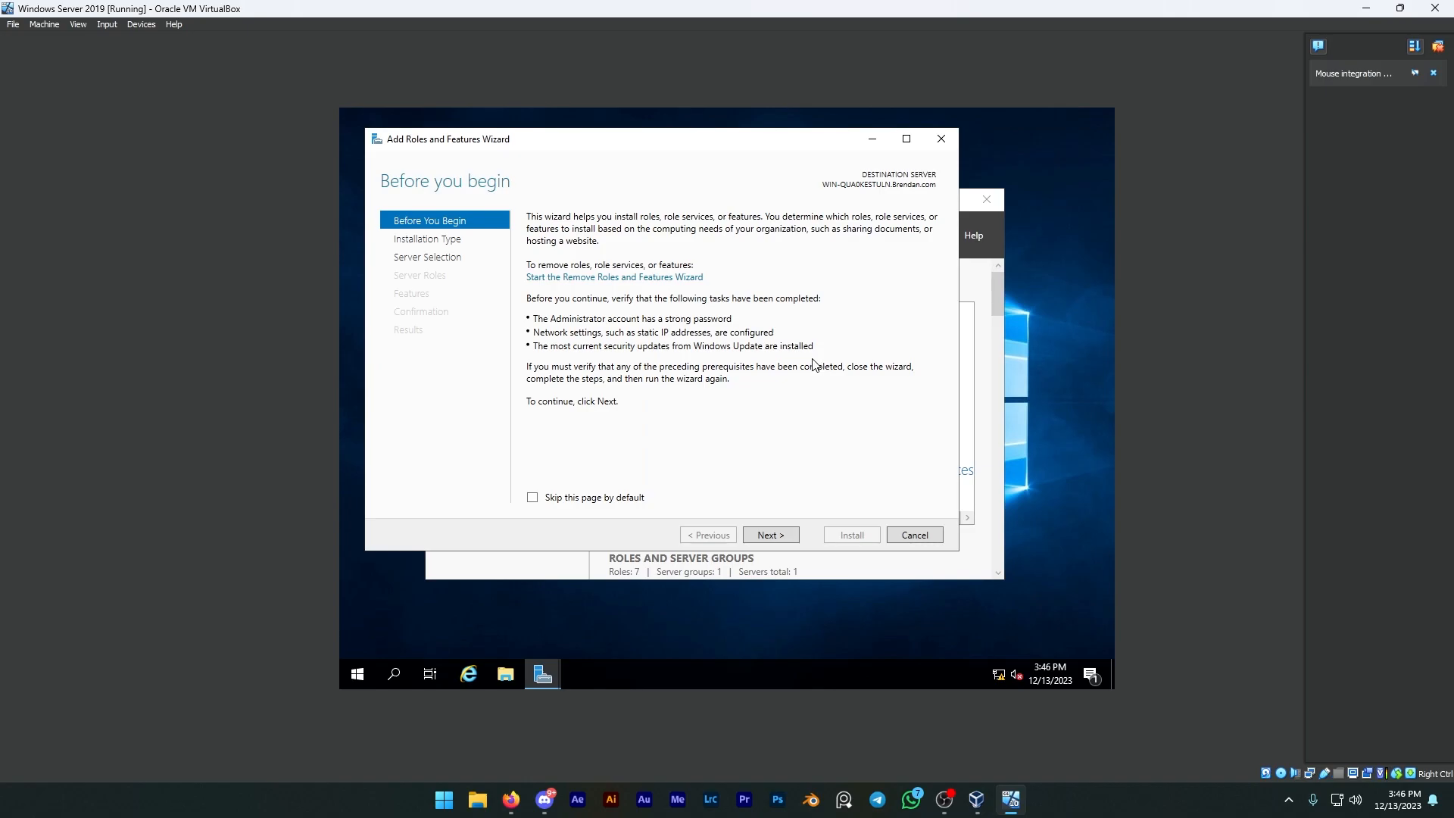
pyautogui.click(787, 533)
pyautogui.click(783, 535)
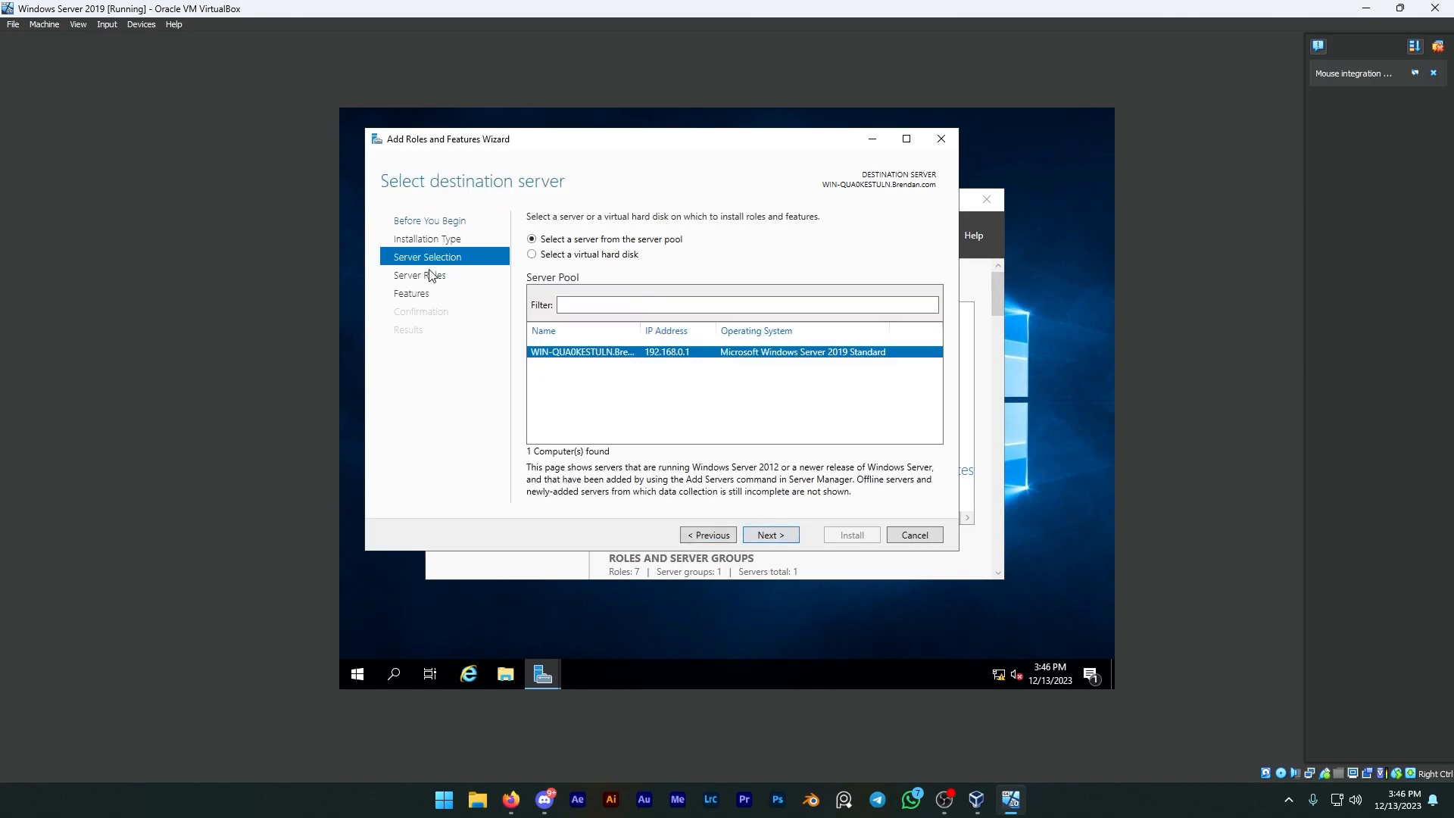
pyautogui.click(757, 535)
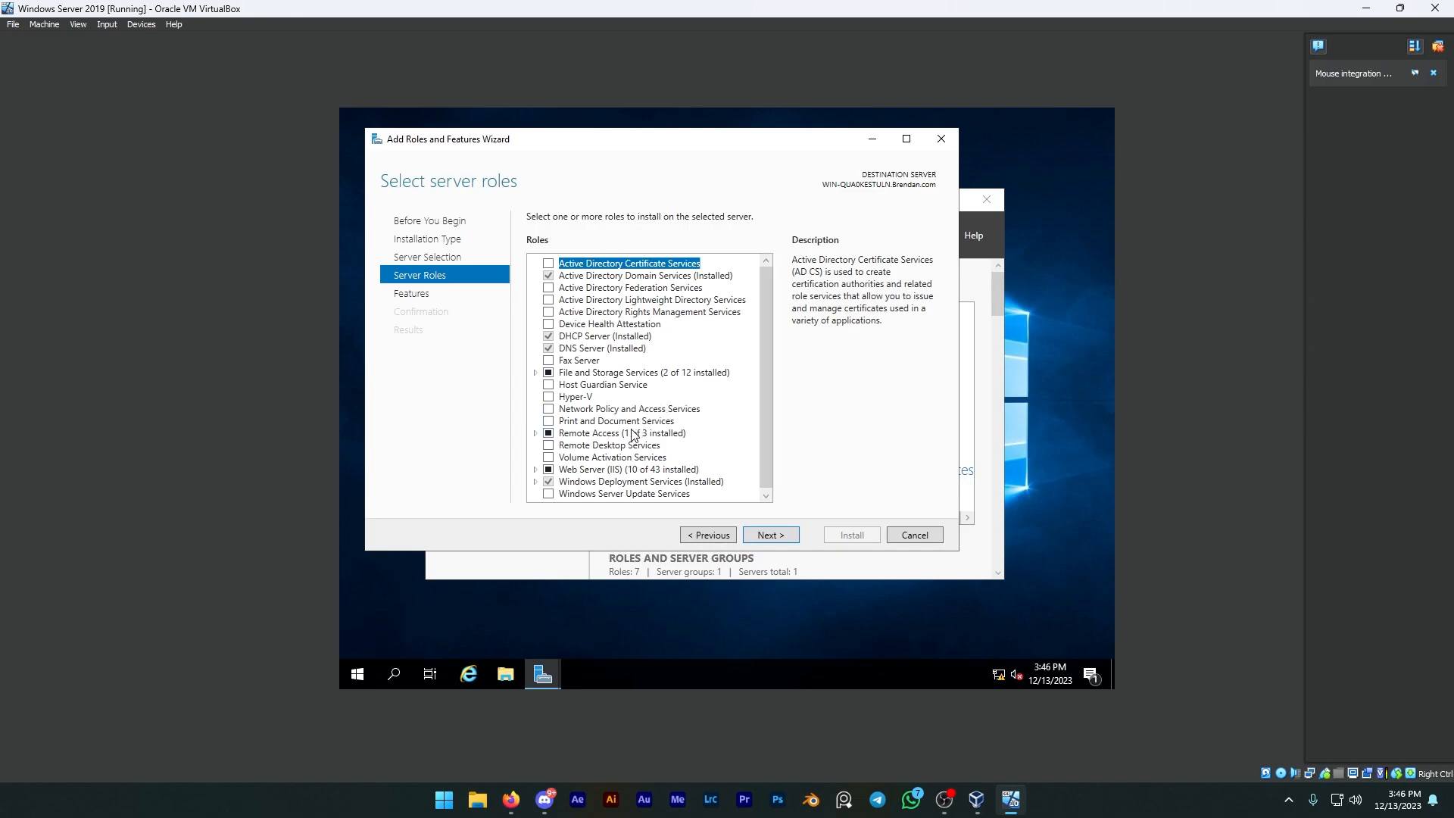
# Step: Select the FTP Server role service under Web Server (IIS), and proceed to the confirmation without adding features
pyautogui.click(535, 470)
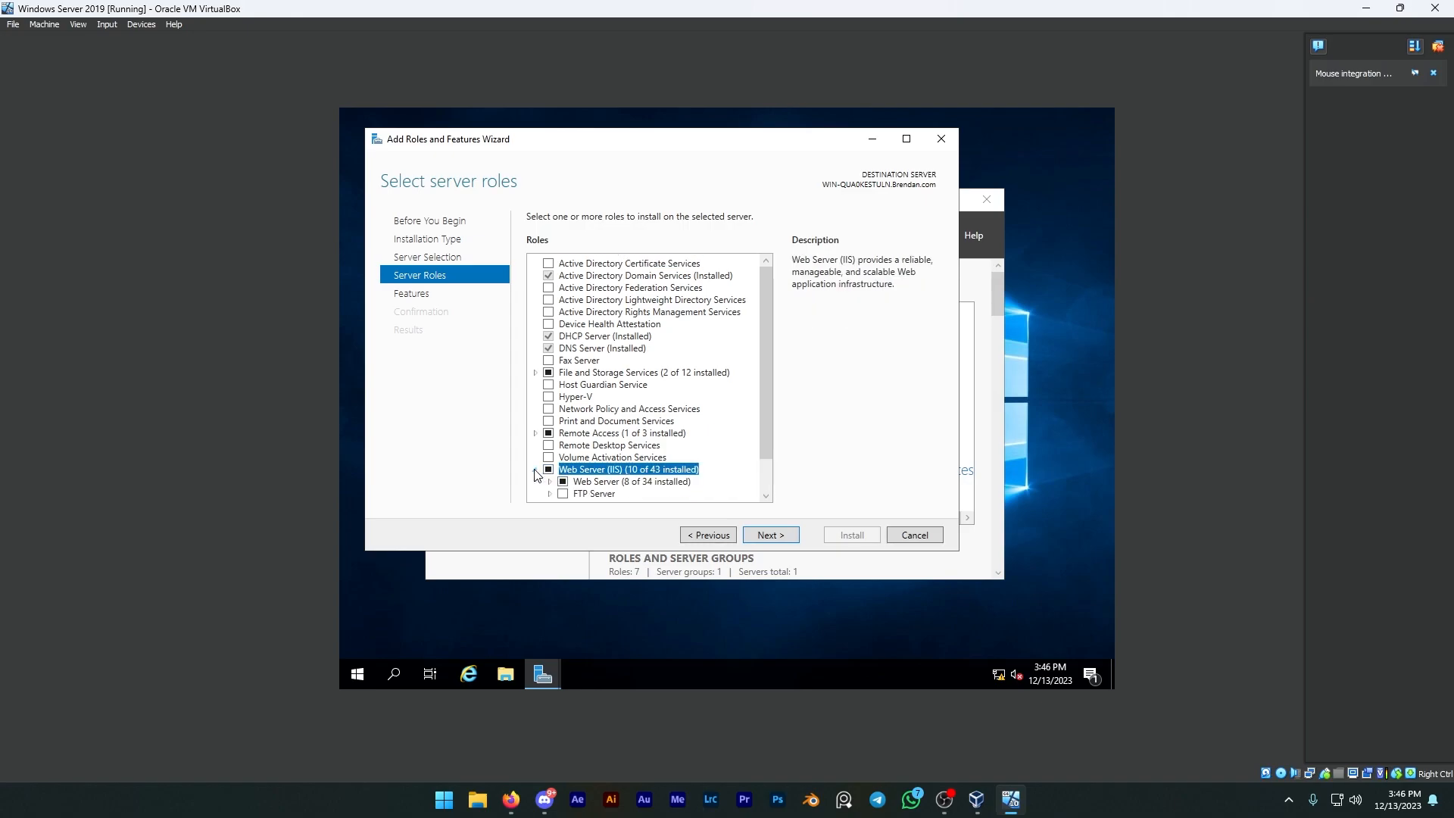
pyautogui.scroll(-1, 570, 437)
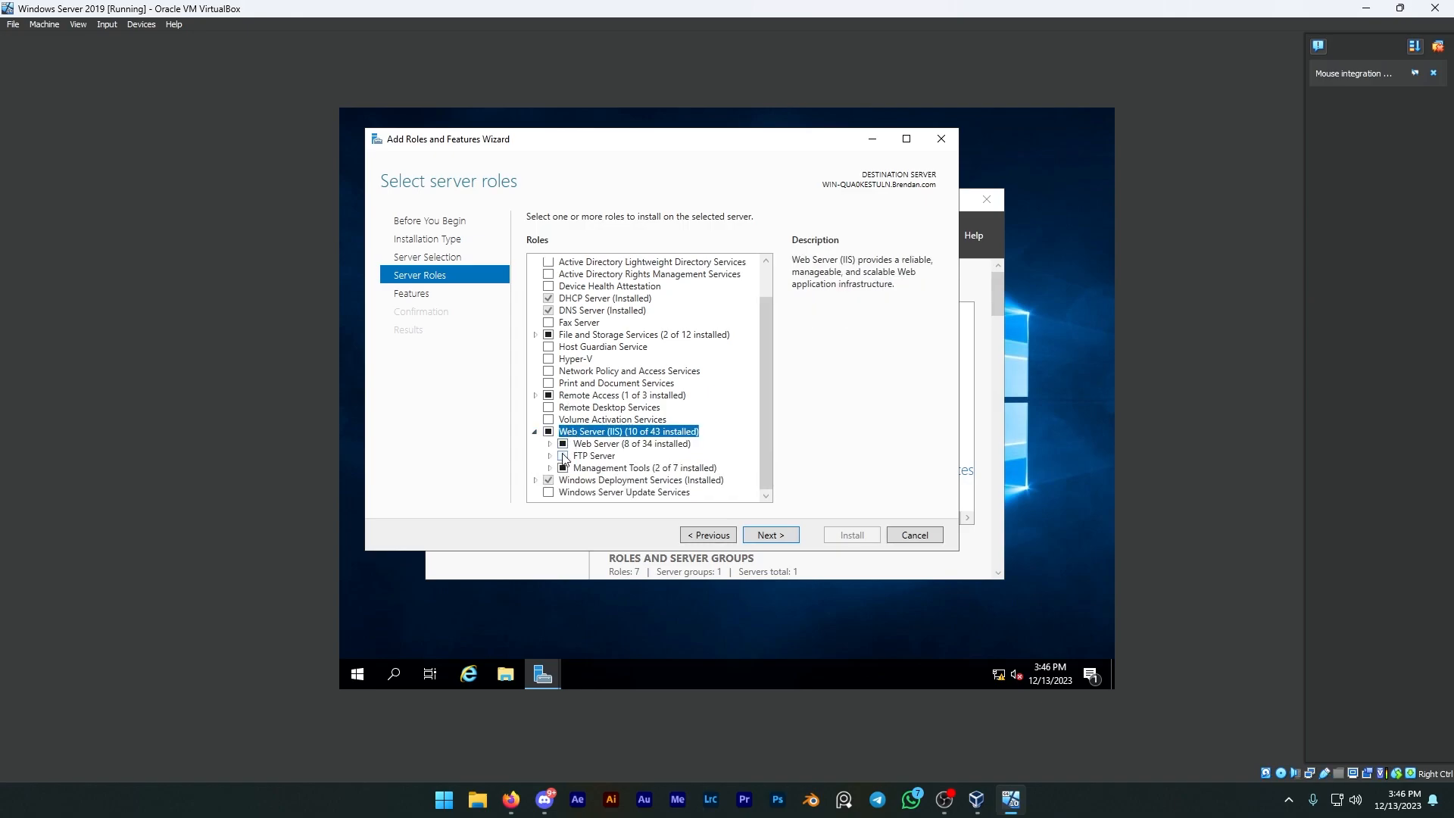
pyautogui.click(563, 455)
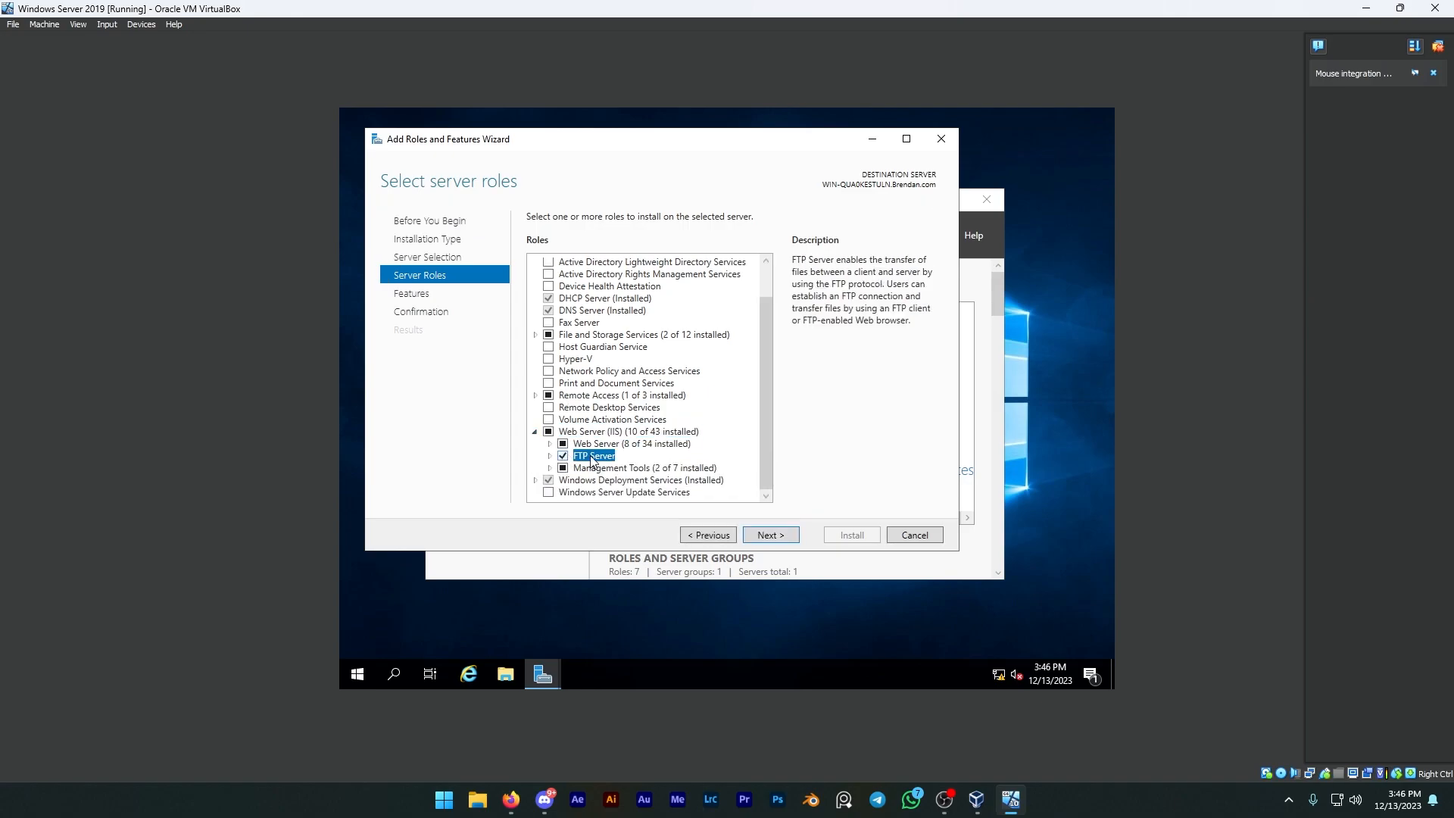
pyautogui.click(771, 535)
pyautogui.click(772, 535)
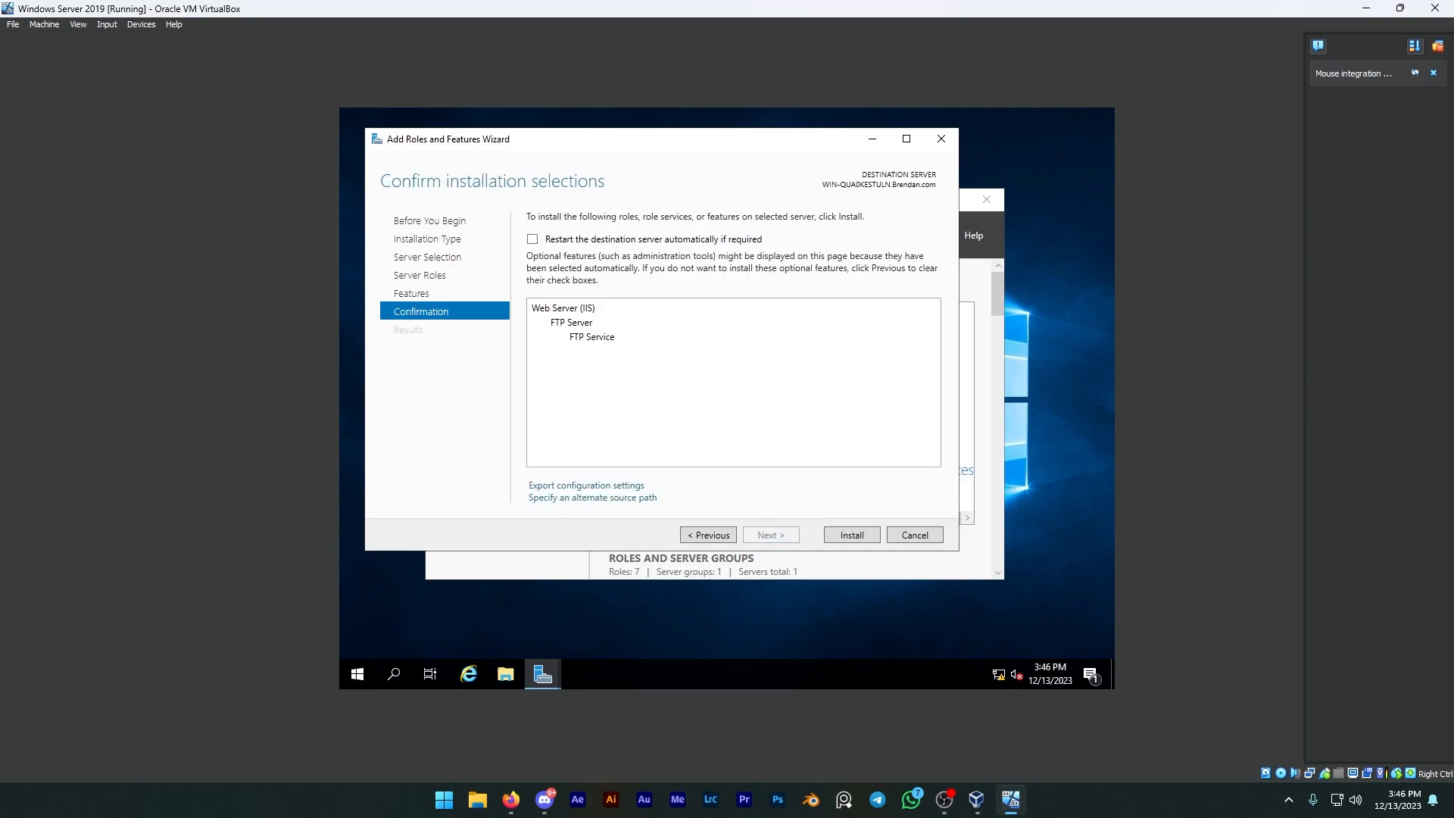
# Step: Allow automatic restart of the destination server, install the FTP Server role service, and close the wizard once installation finishes
pyautogui.click(693, 241)
pyautogui.click(792, 446)
pyautogui.click(849, 537)
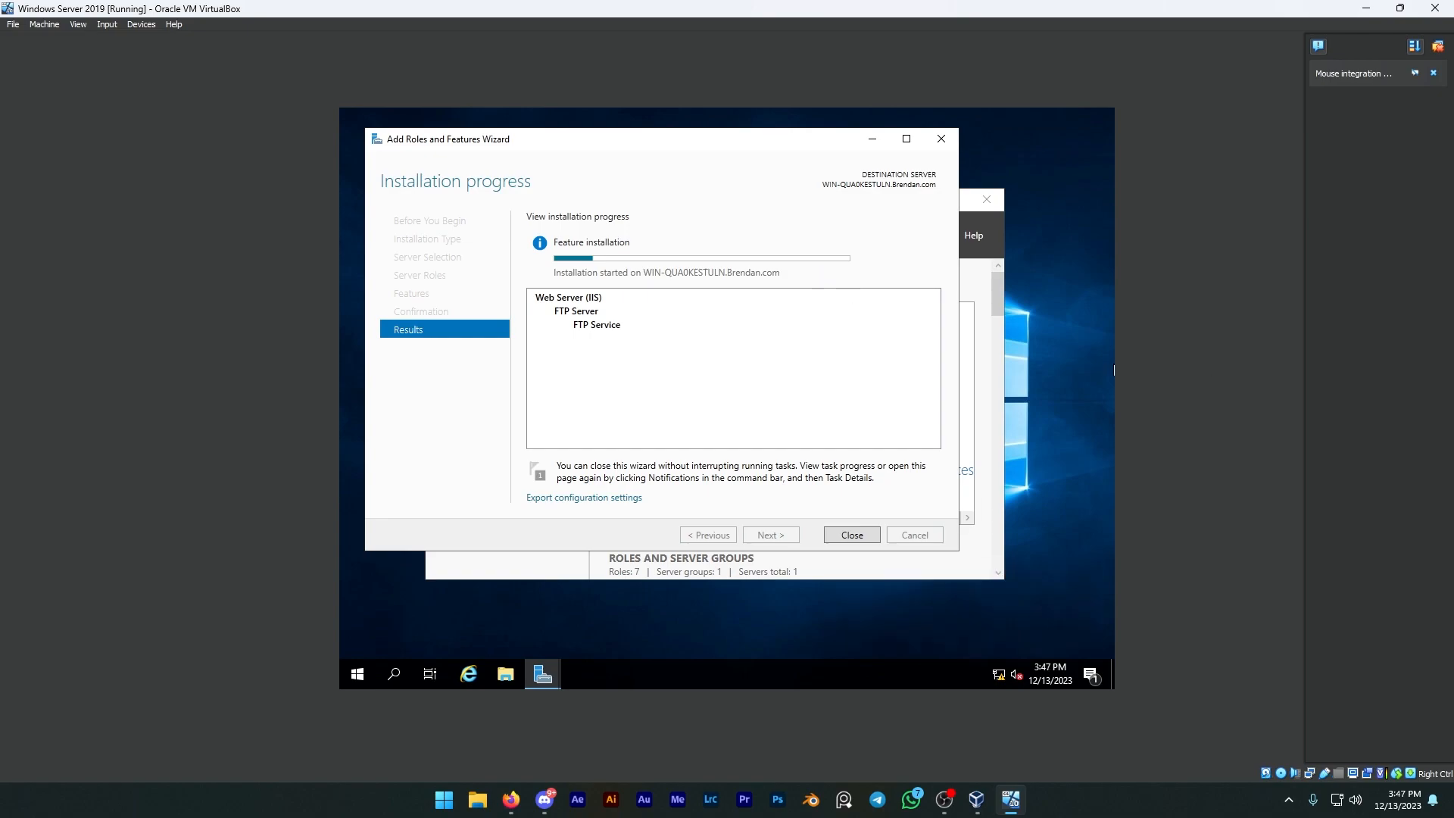
pyautogui.hotkey('alt', 'Tab')
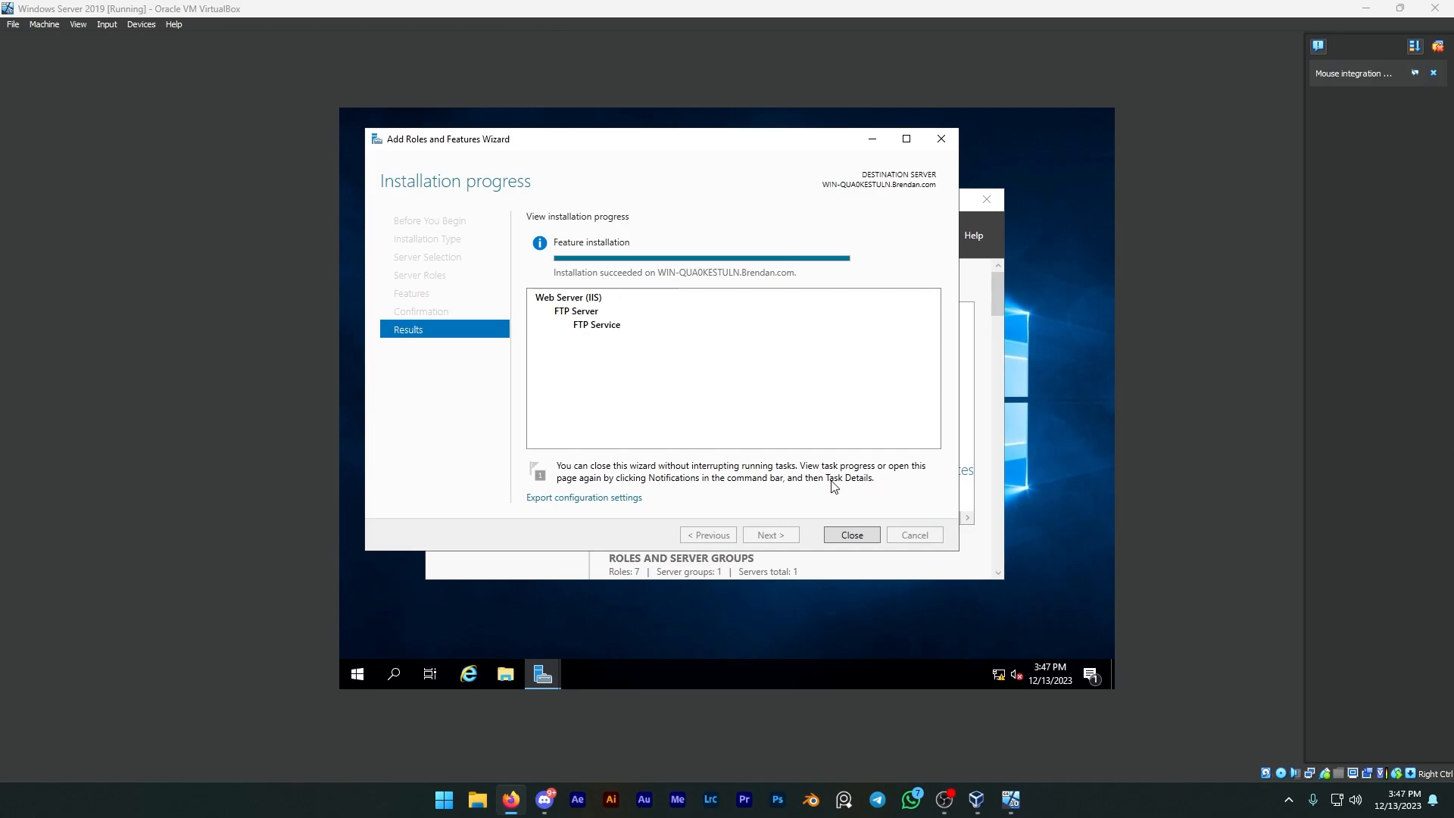
pyautogui.click(848, 535)
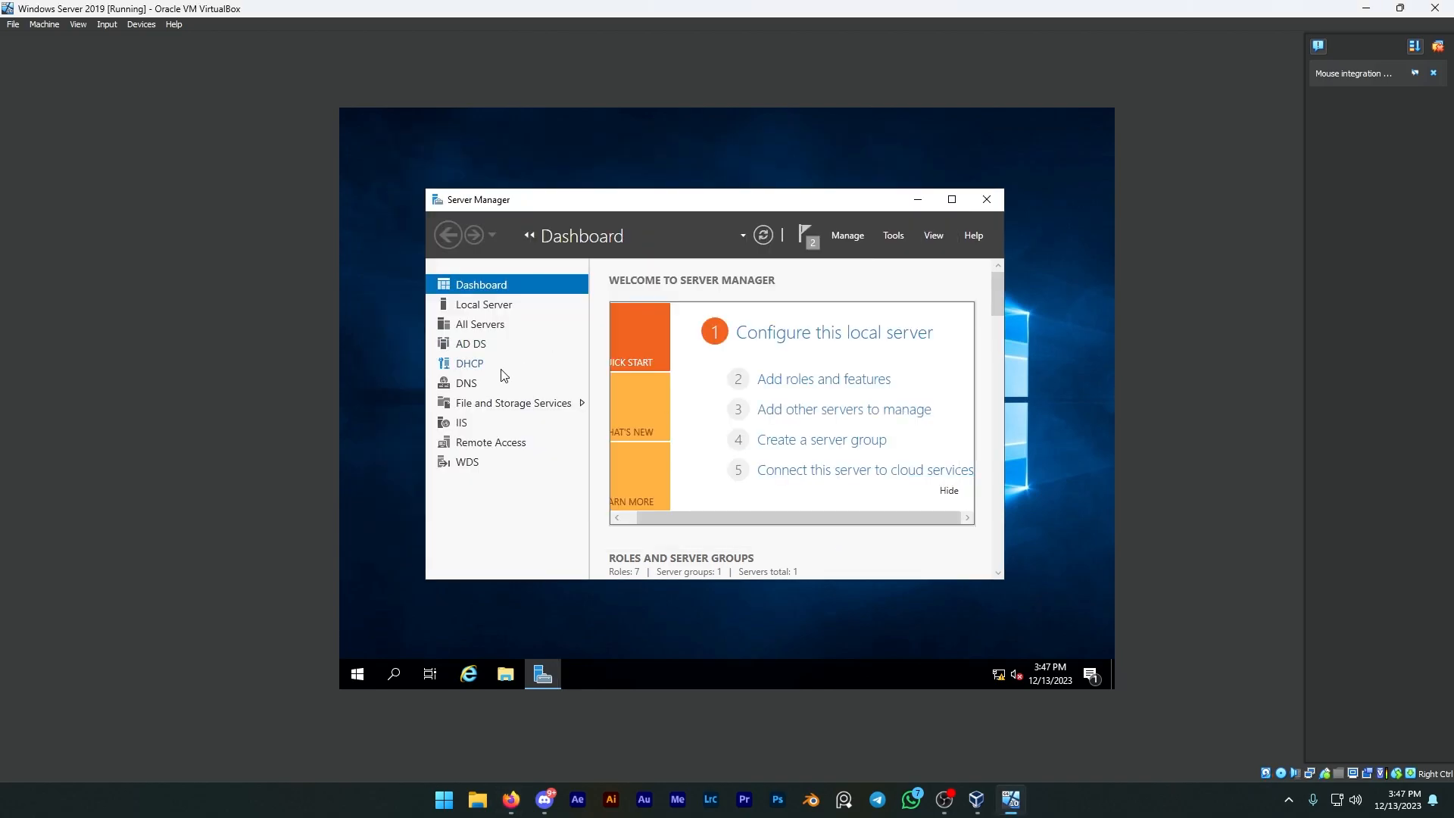
# Step: Check the IIS server page in Server Manager, and close Server Manager
pyautogui.click(465, 424)
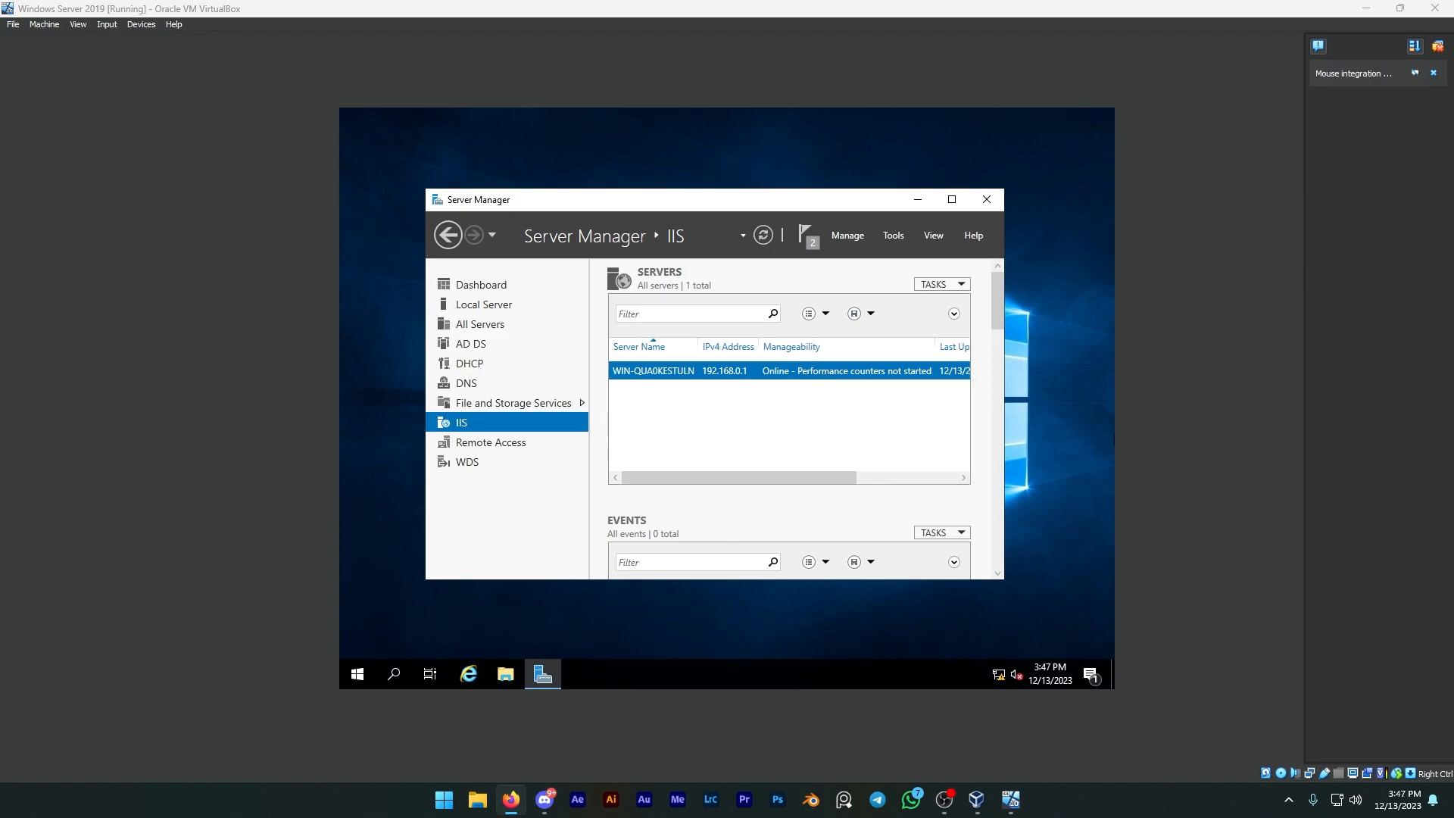
pyautogui.click(987, 199)
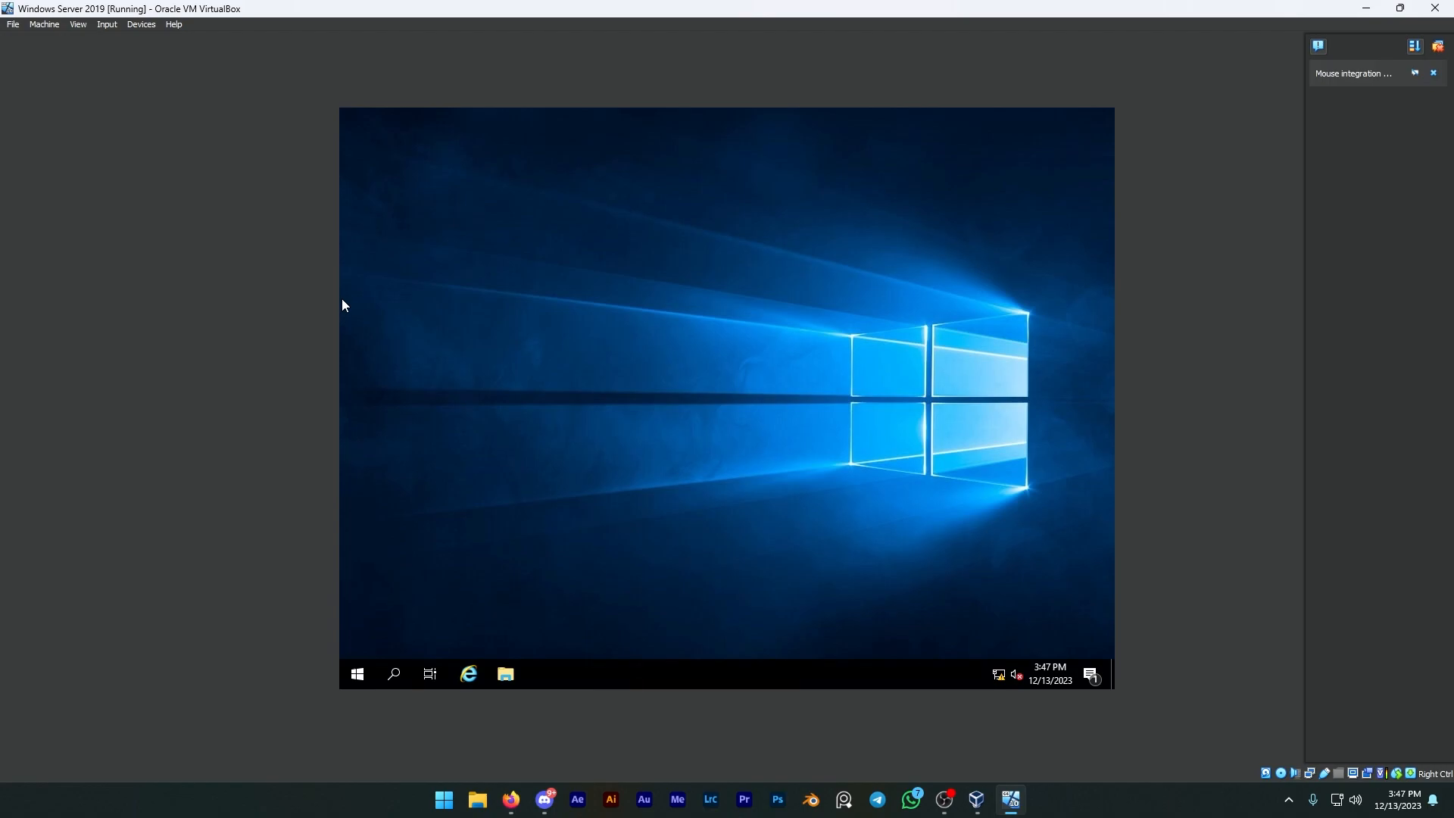